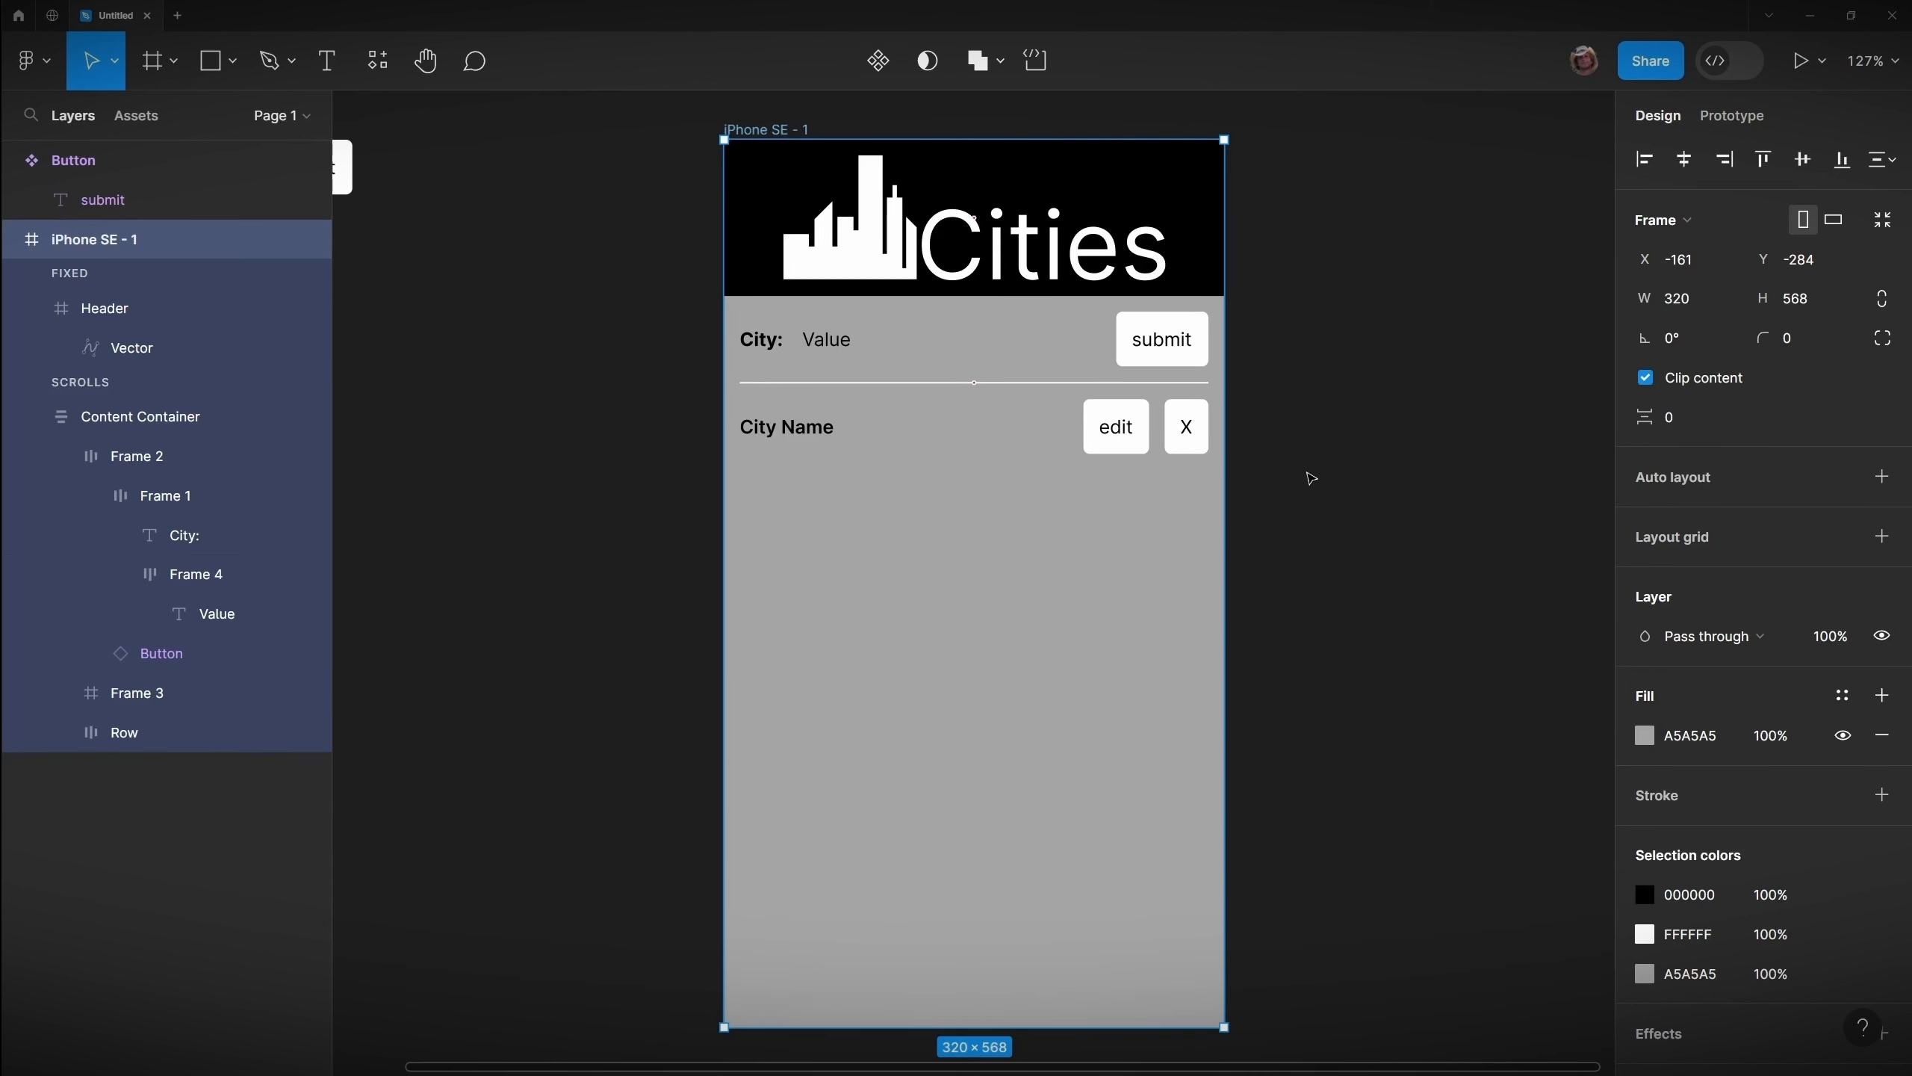
Step: Open the Buzzy – No Code Native App & Website Builder plugin by searching the plugins for buzzy
click(534, 478)
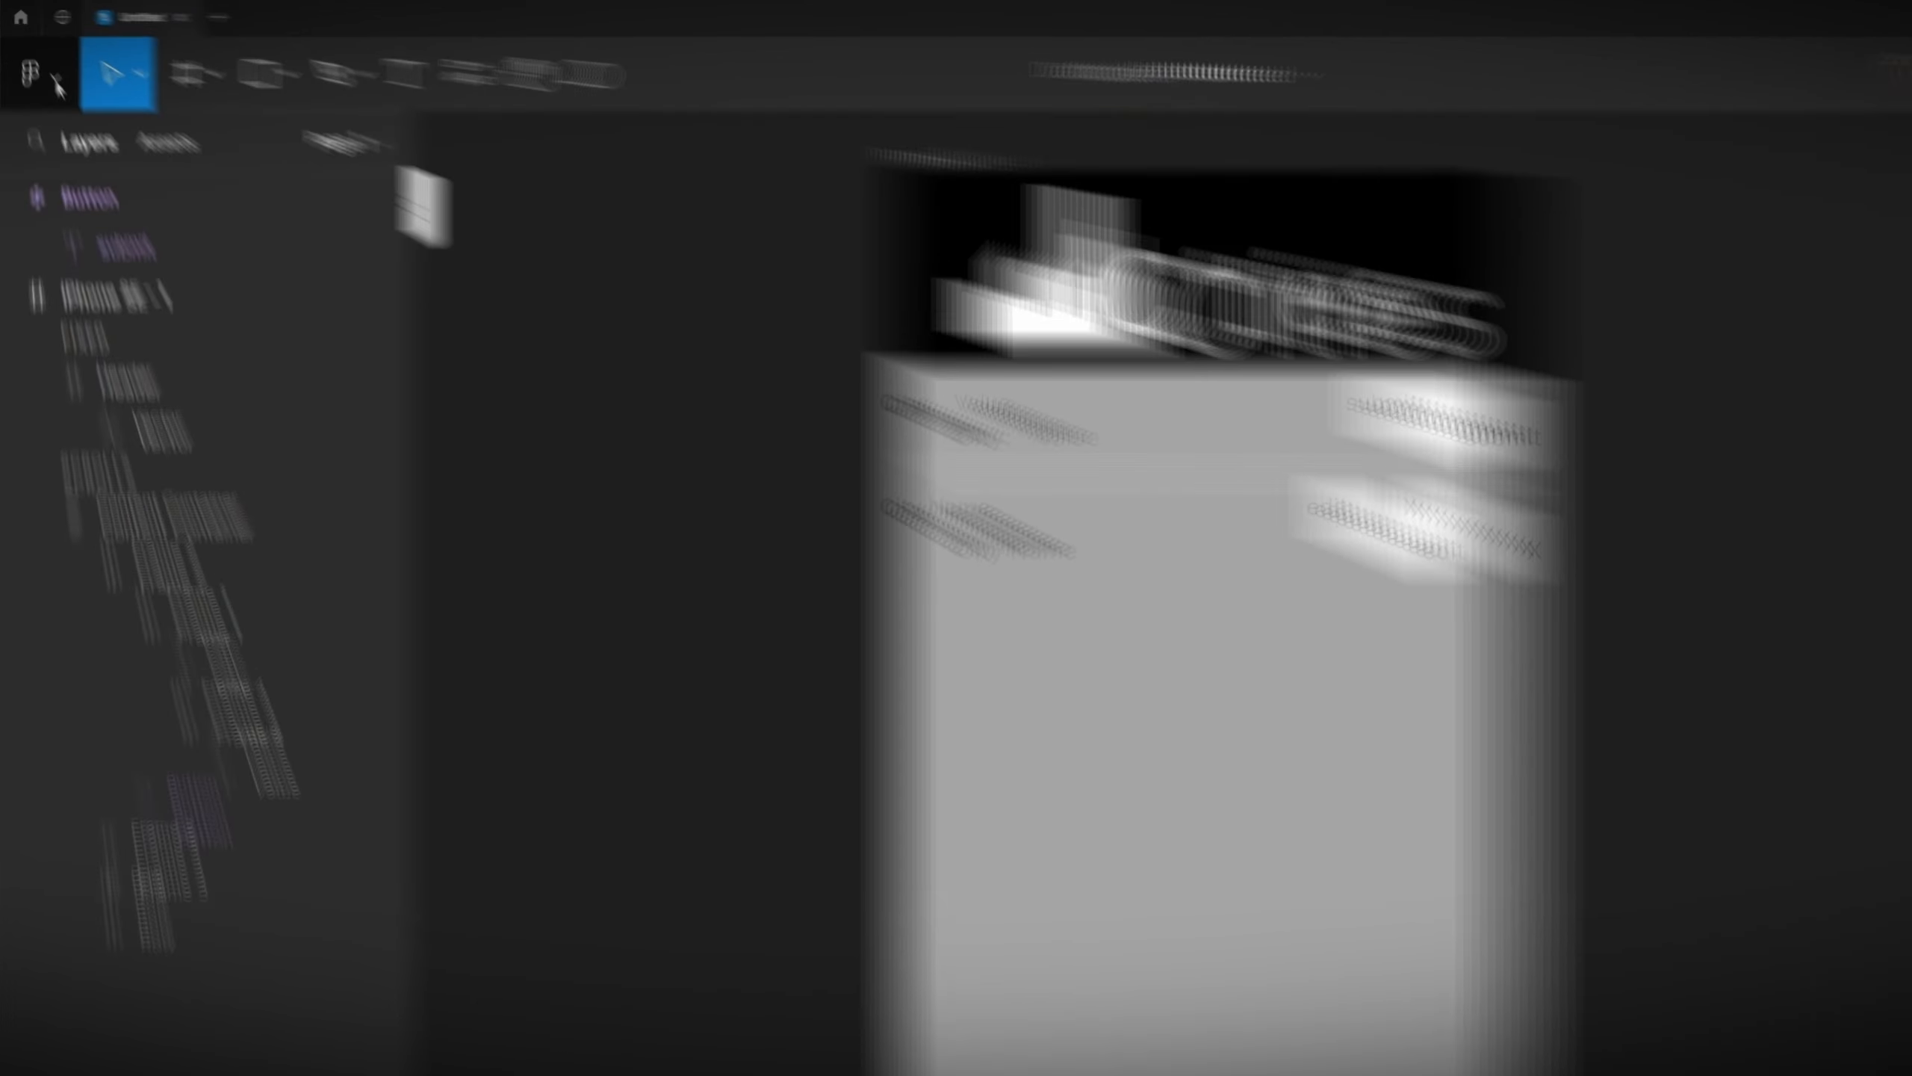
click(45, 62)
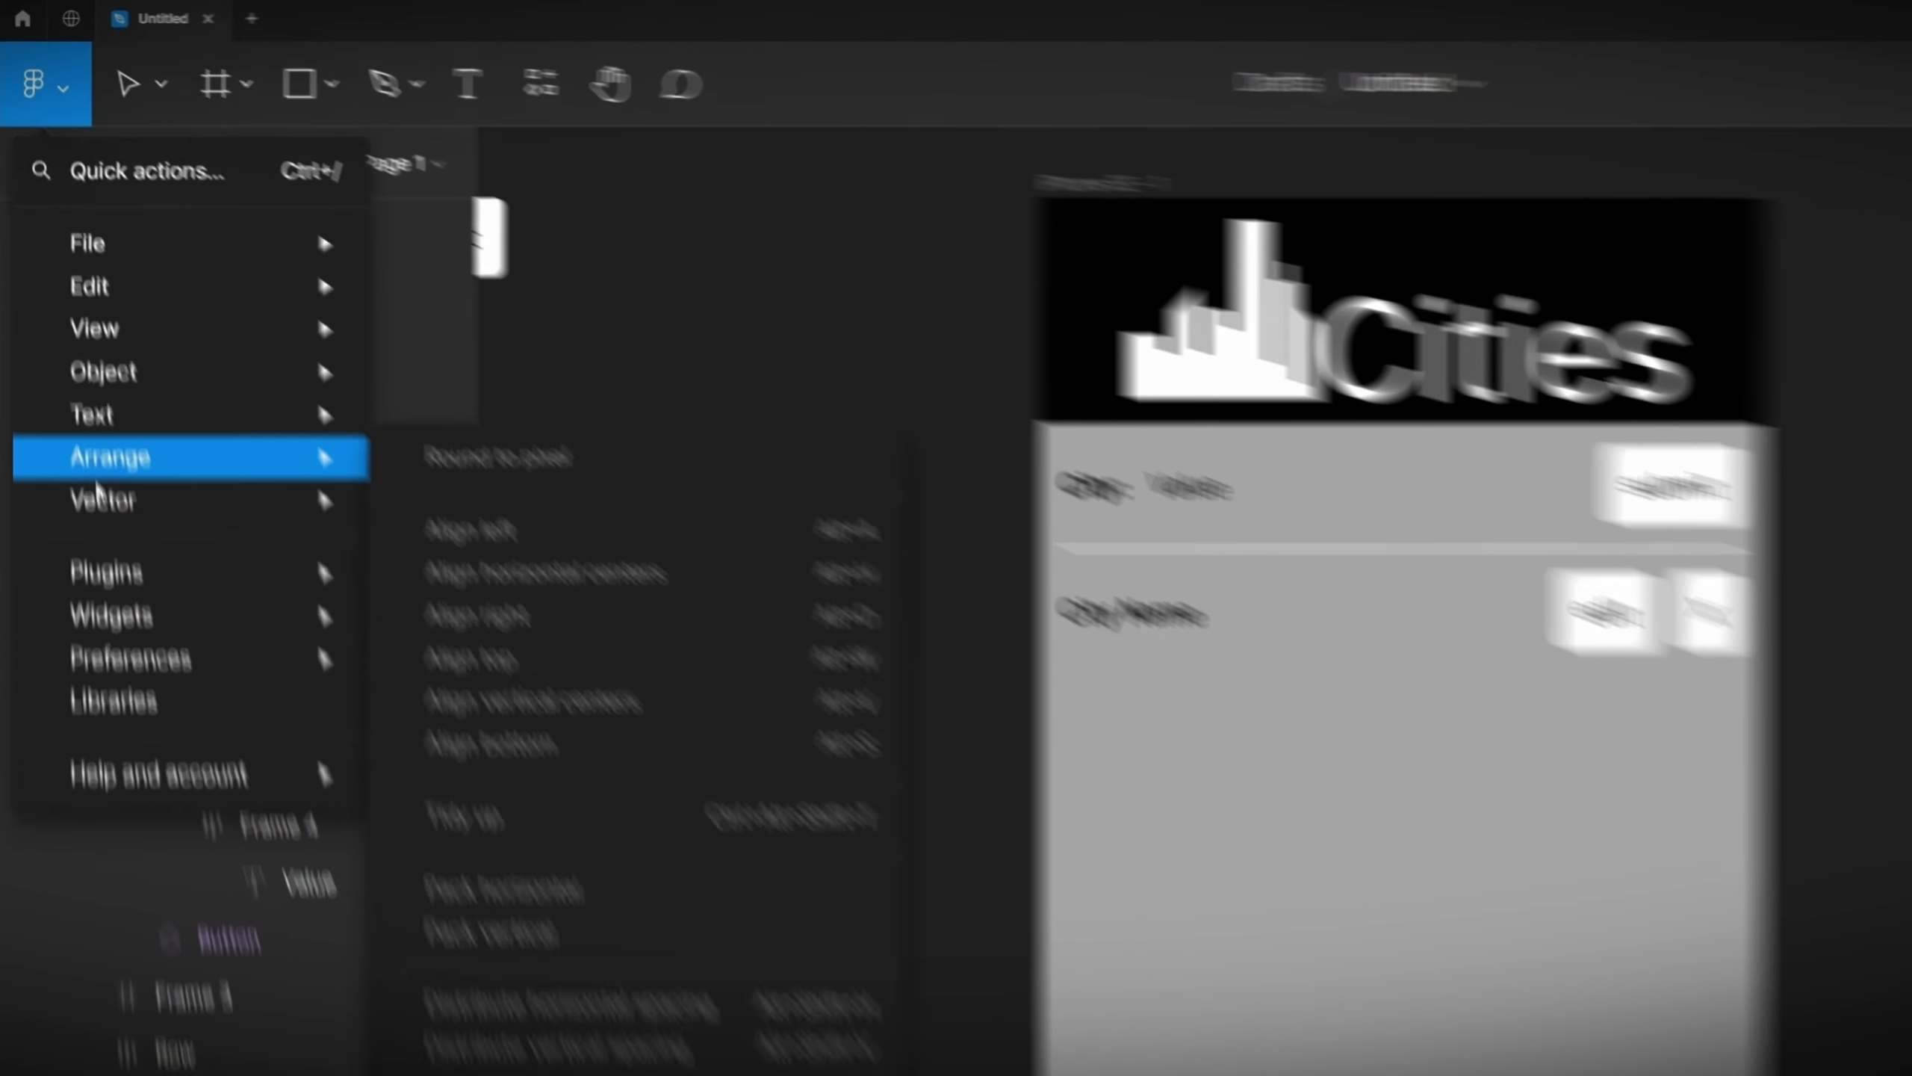
mouse_move(134, 702)
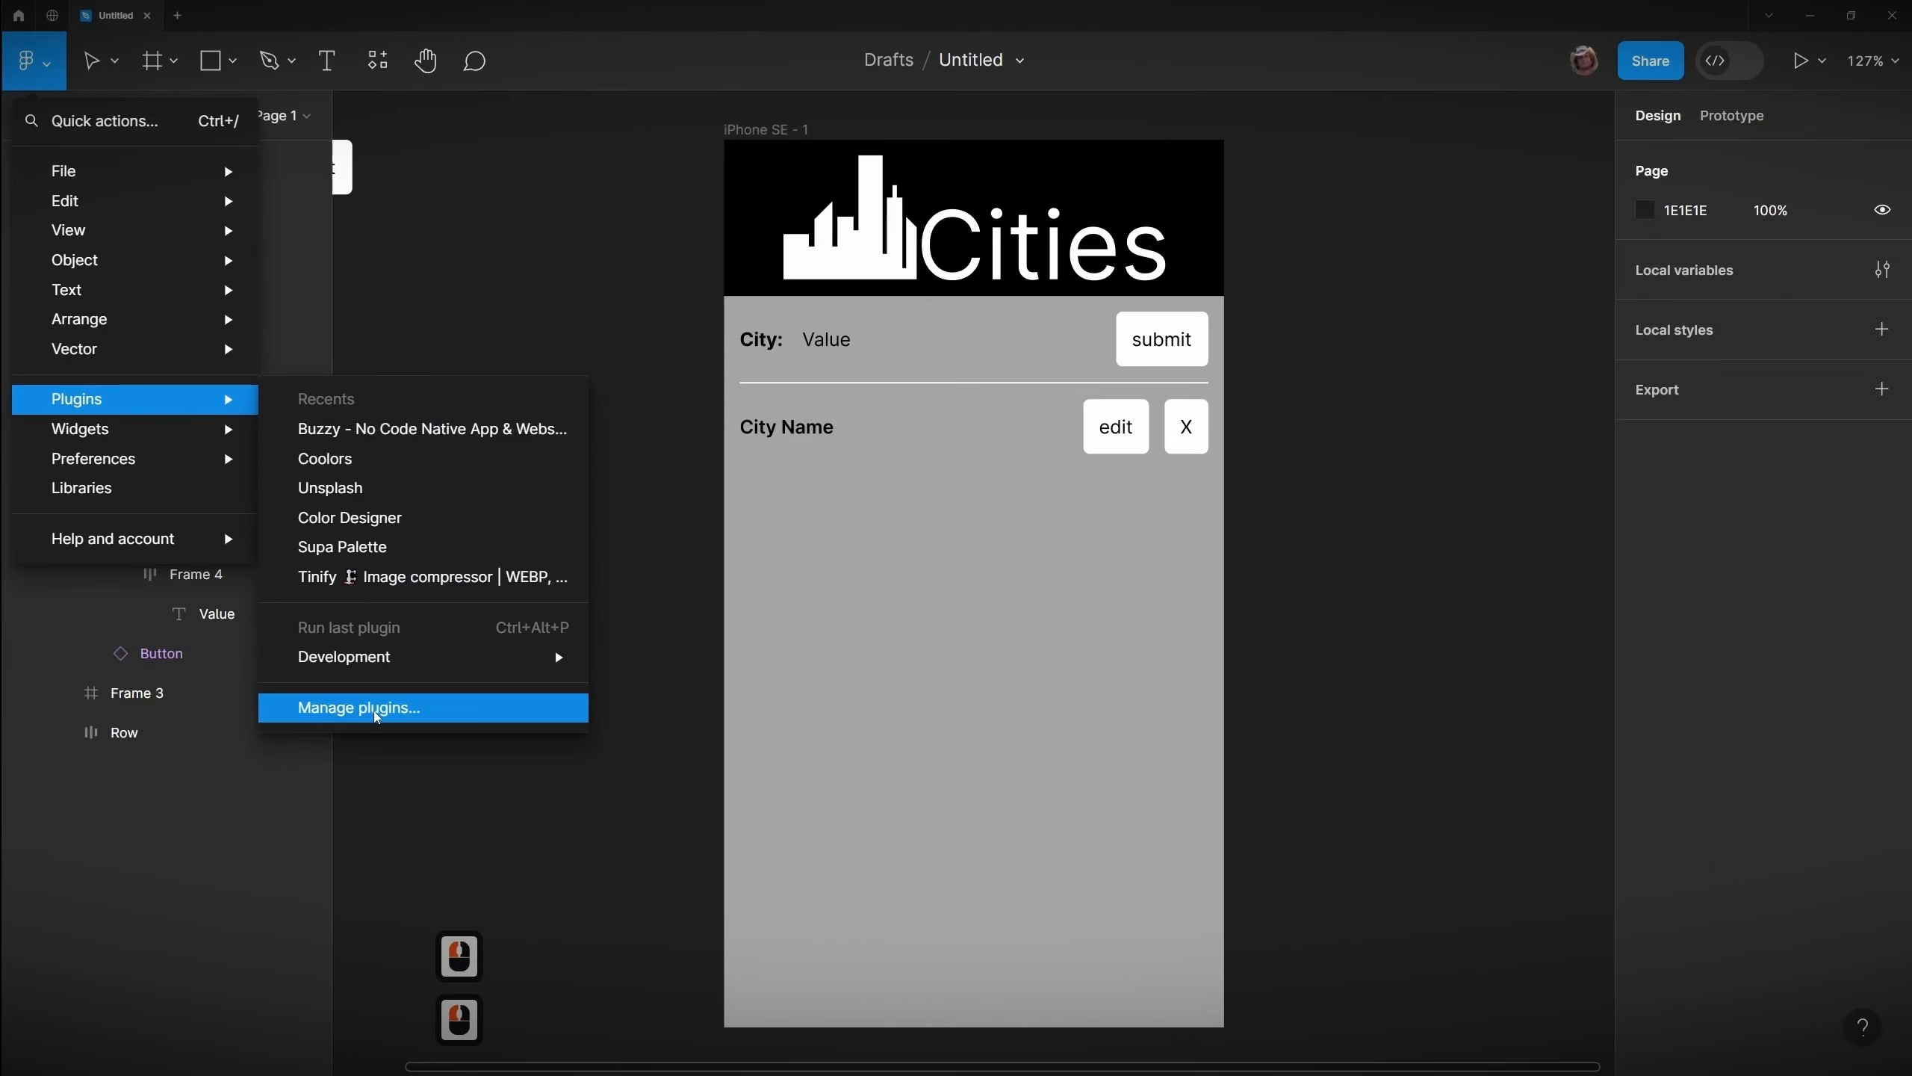
click(377, 715)
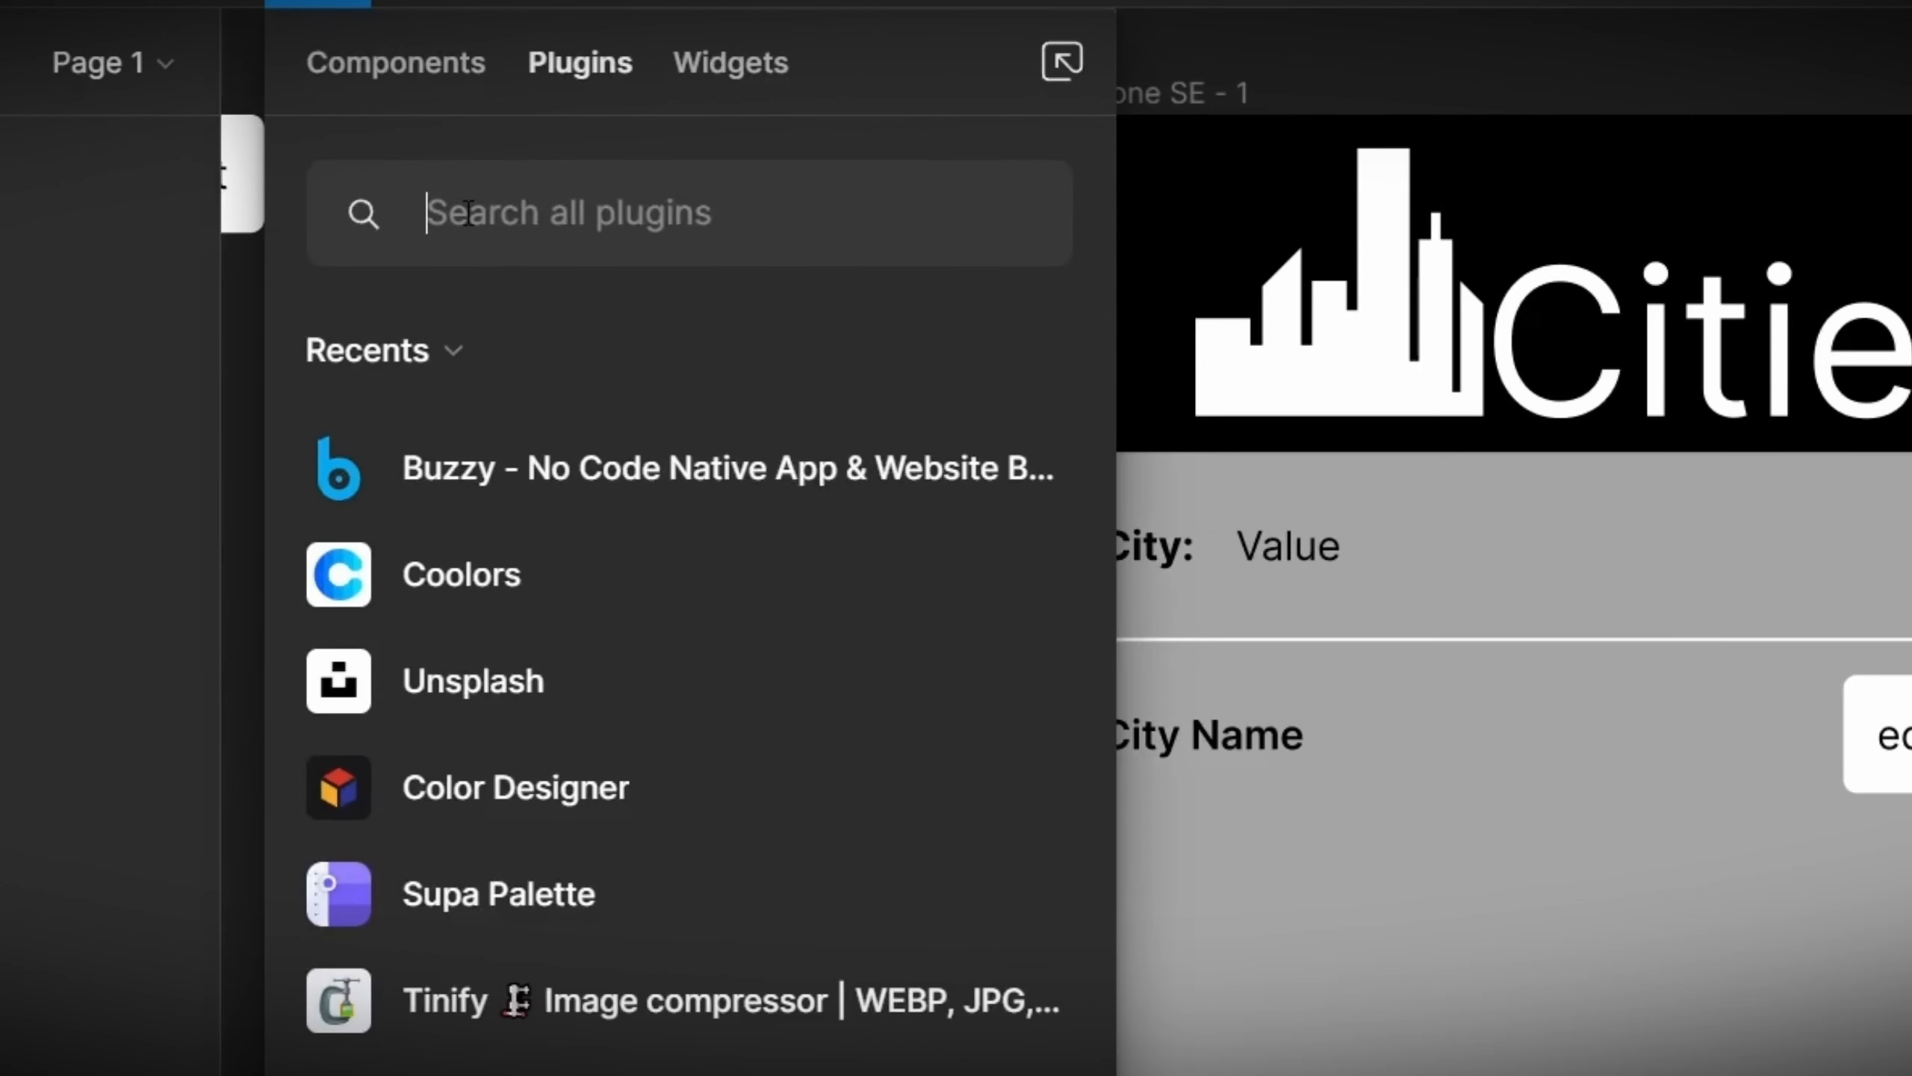
text(buzzy)
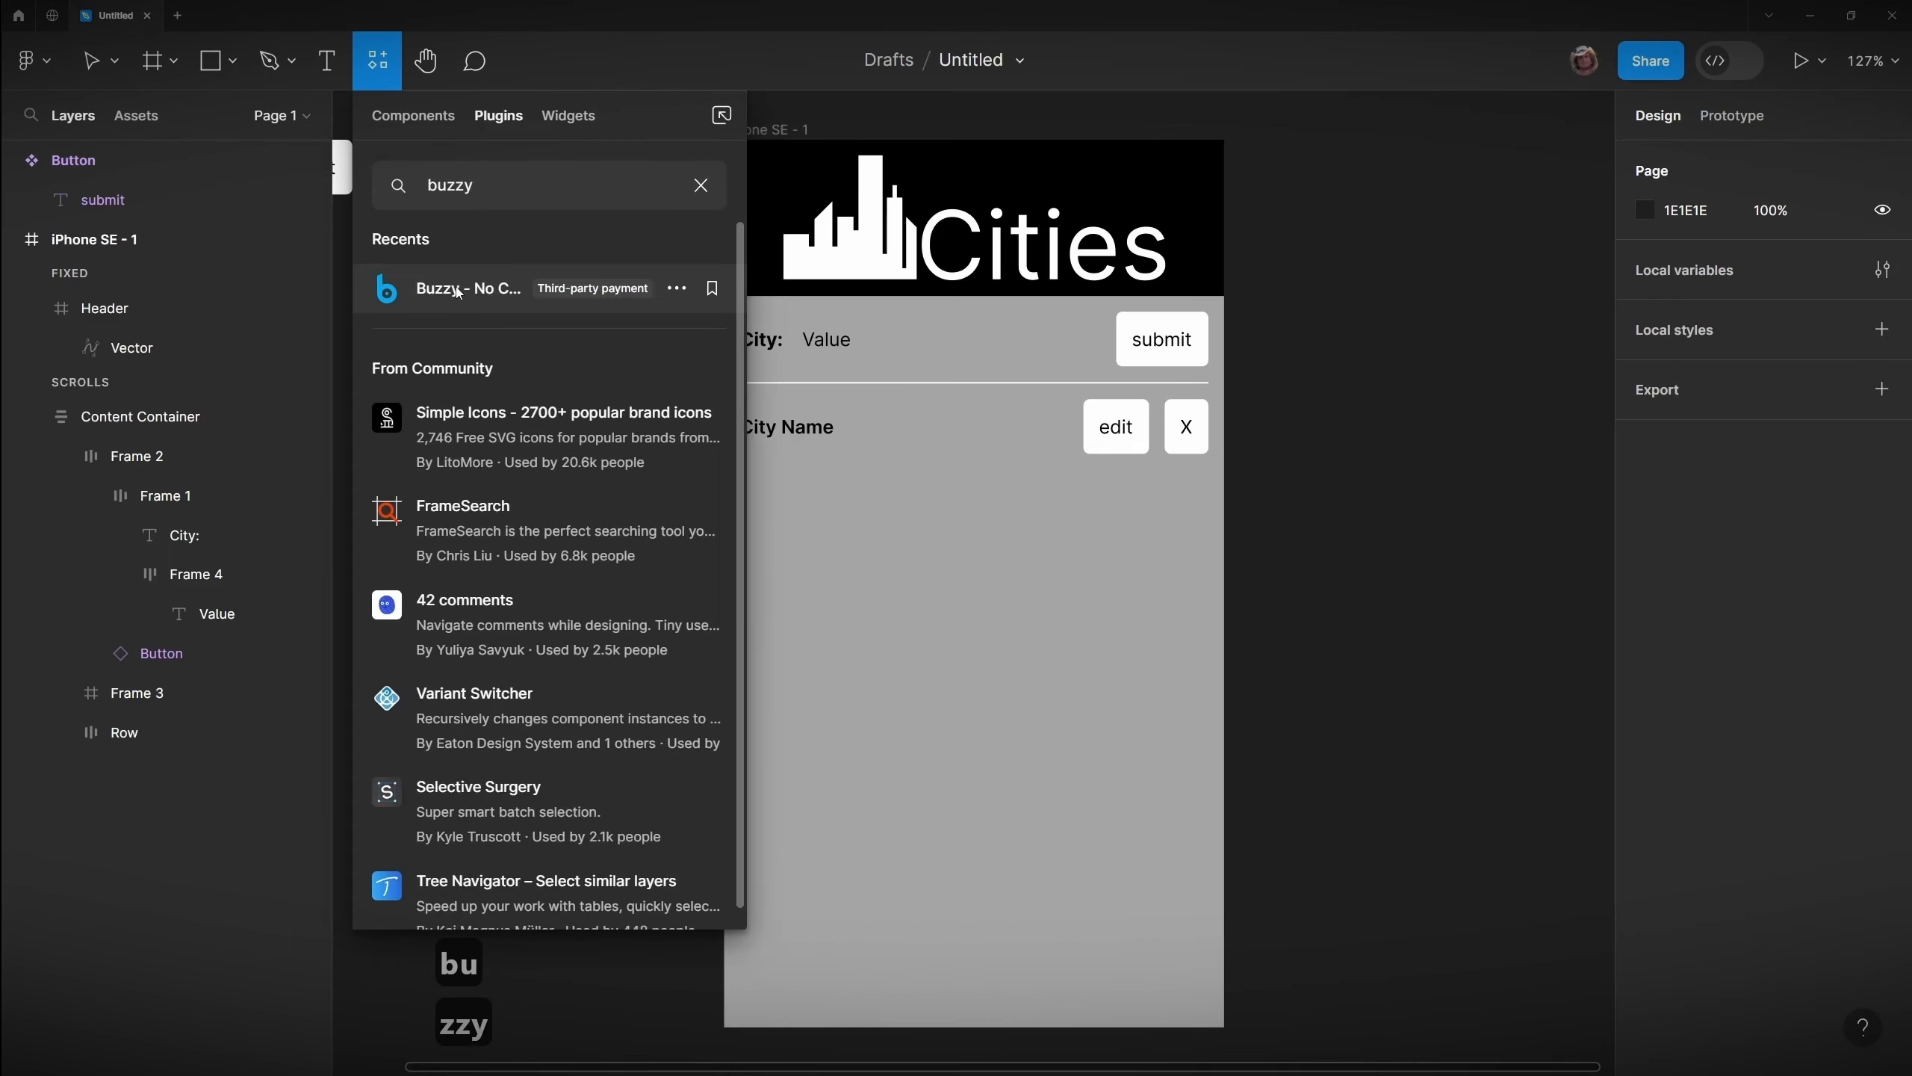
click(490, 437)
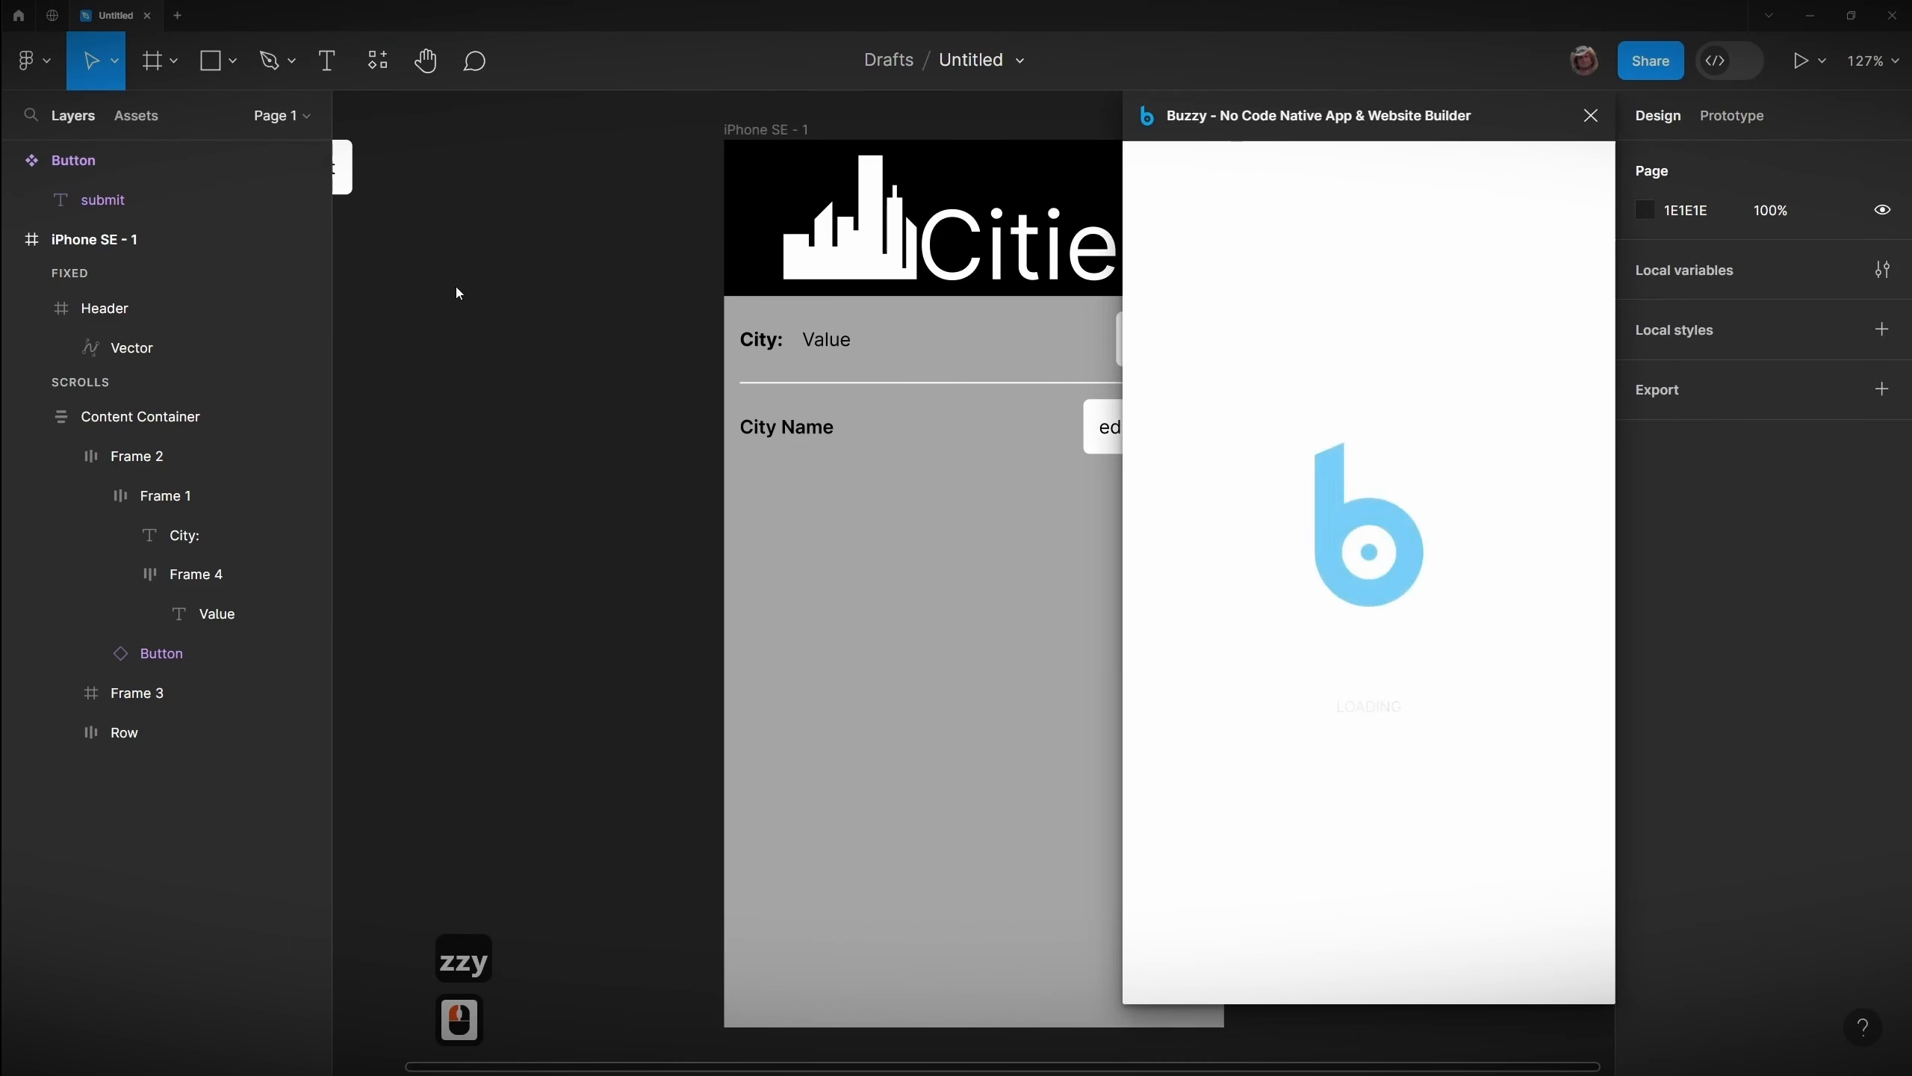
Step: Connect the plugin to Buzzy and allow Buzzy access to the Figma account in the browser
drag(1428, 117, 1406, 130)
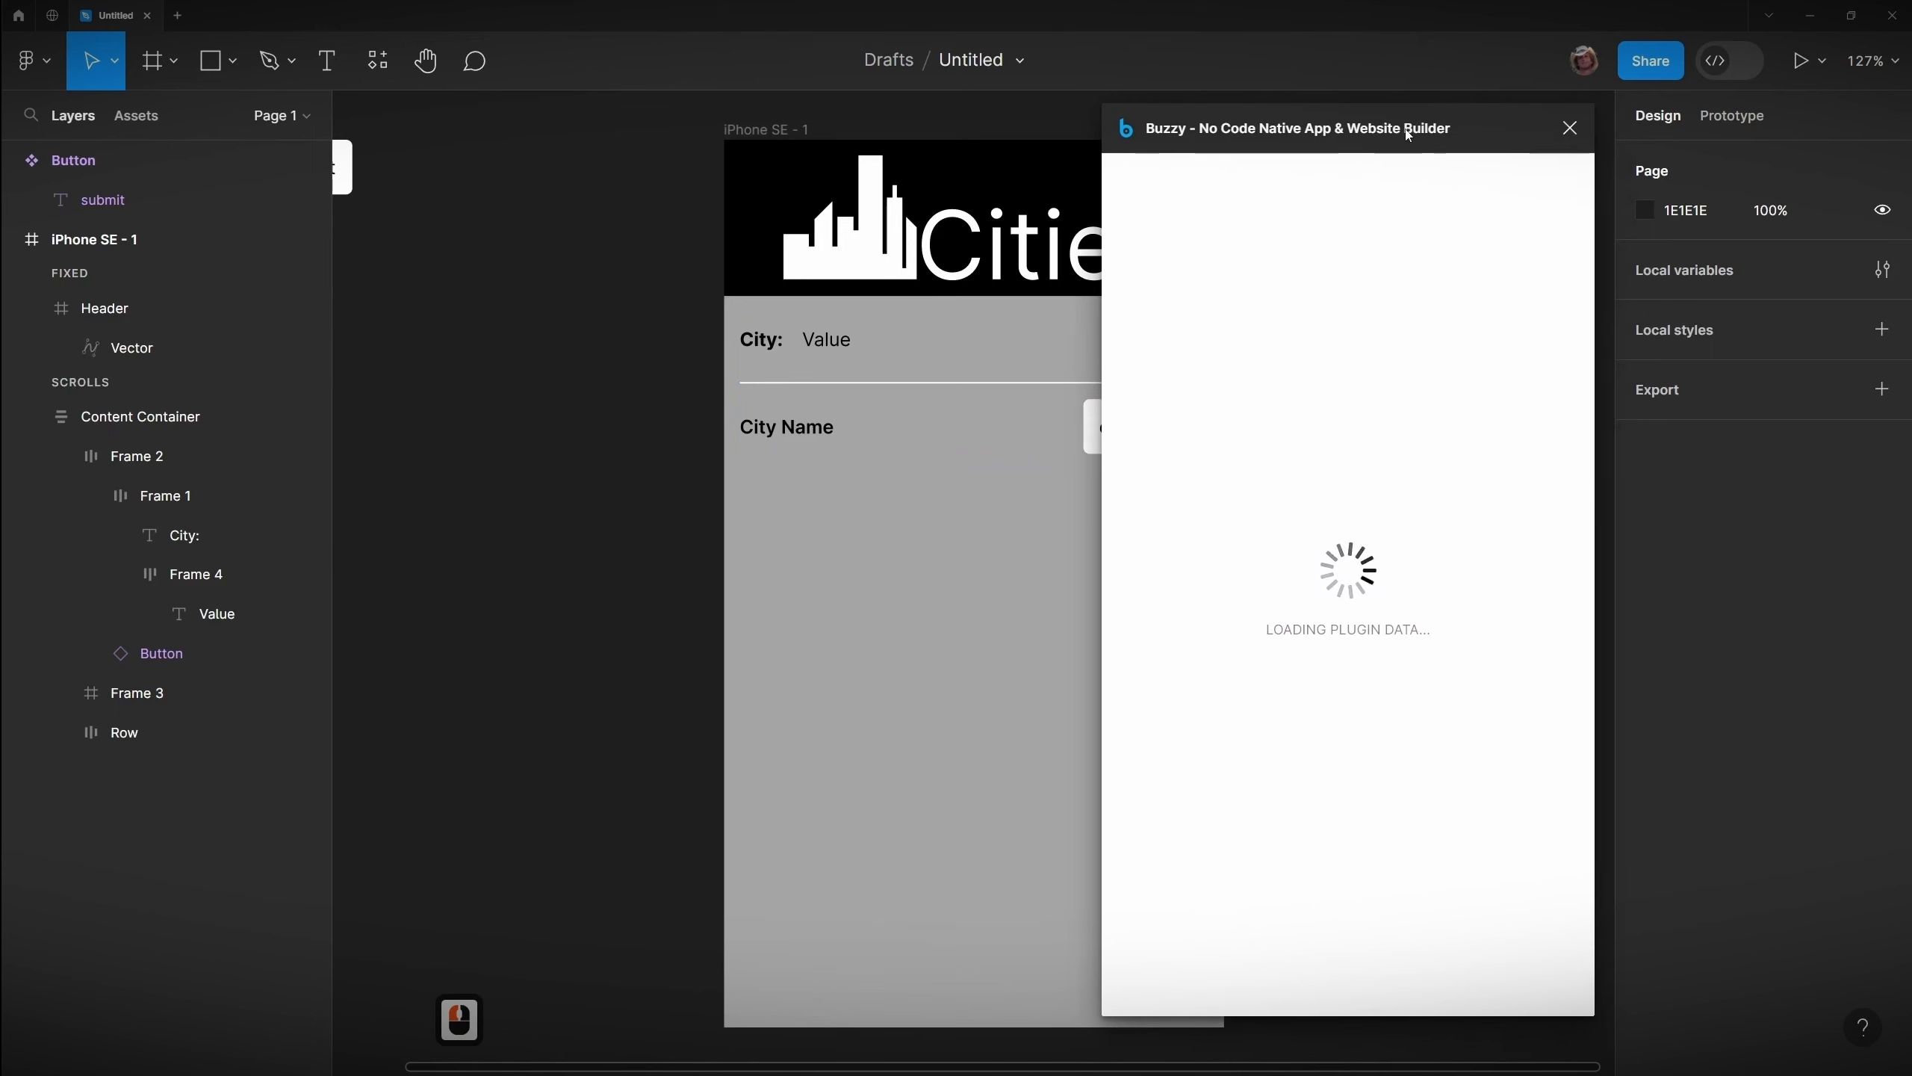
click(1330, 180)
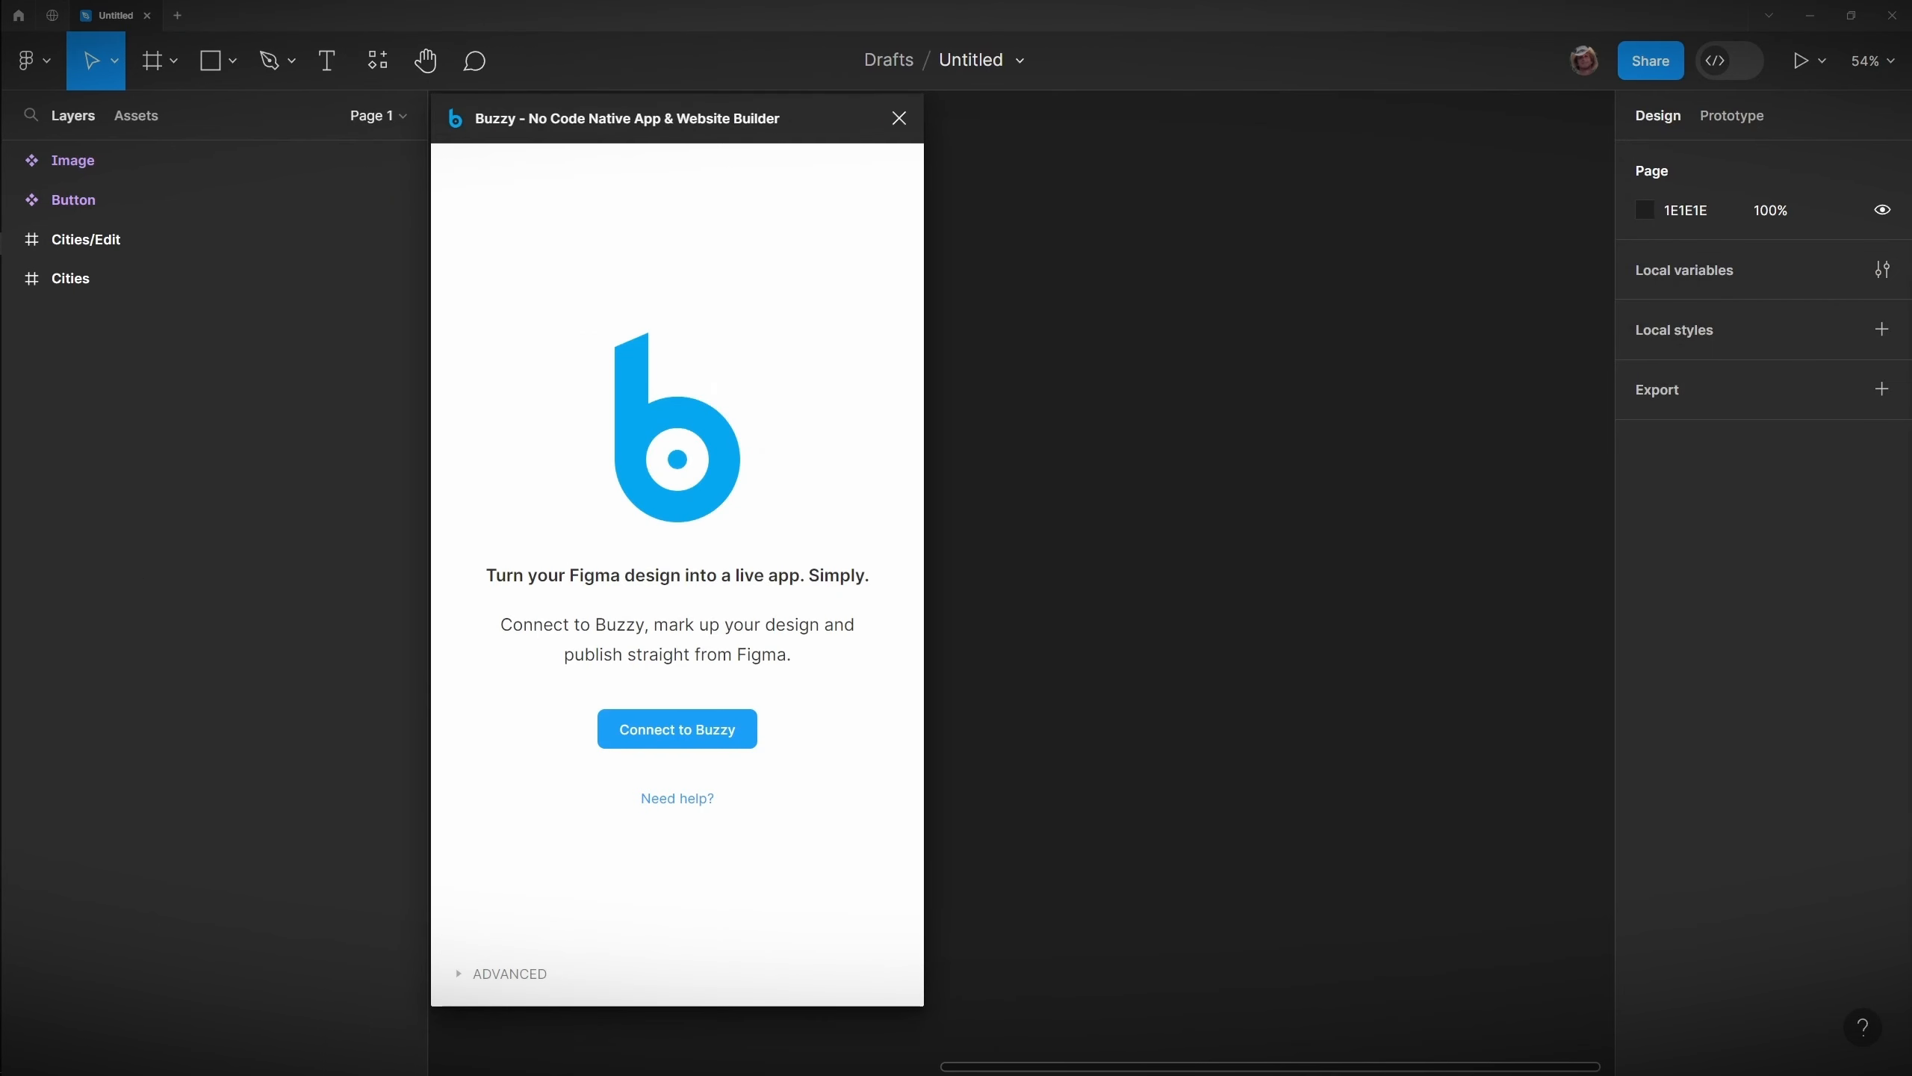
drag(1911, 280, 1456, 119)
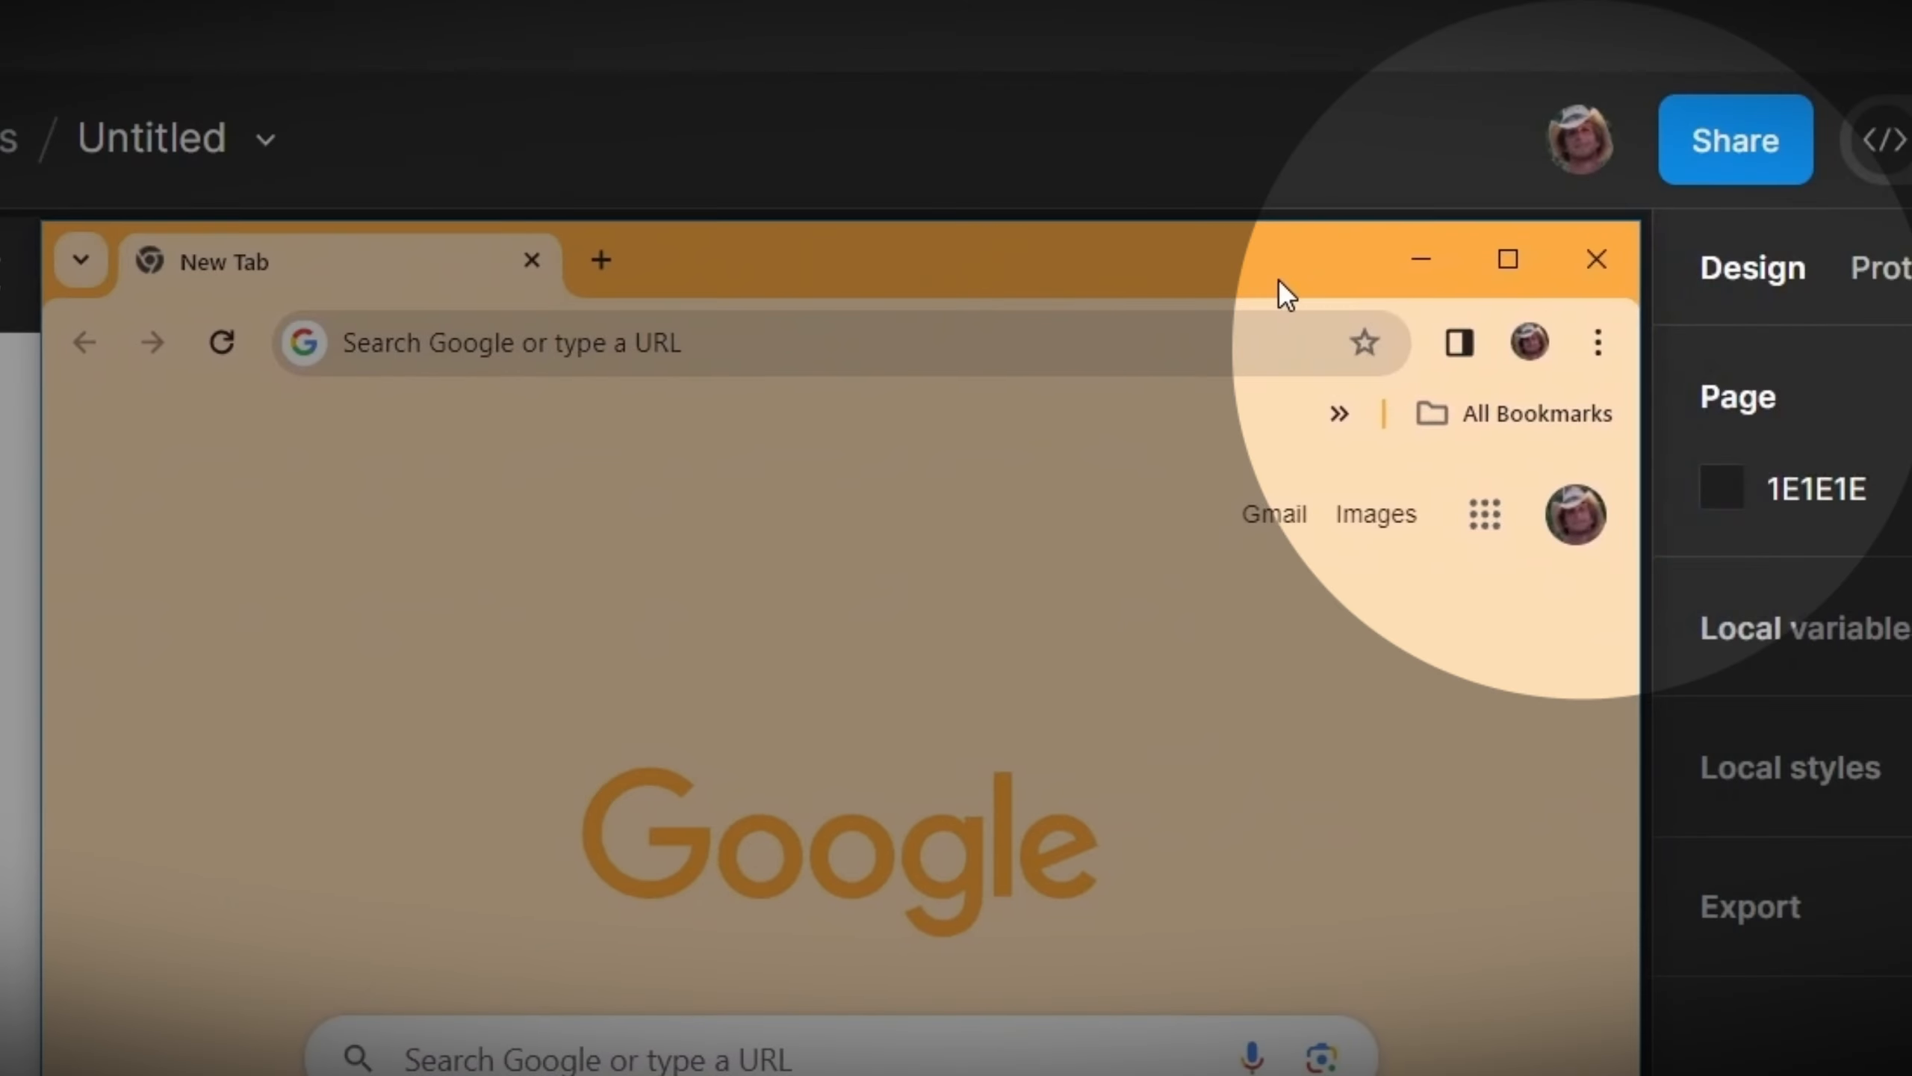
drag(1280, 284, 1288, 284)
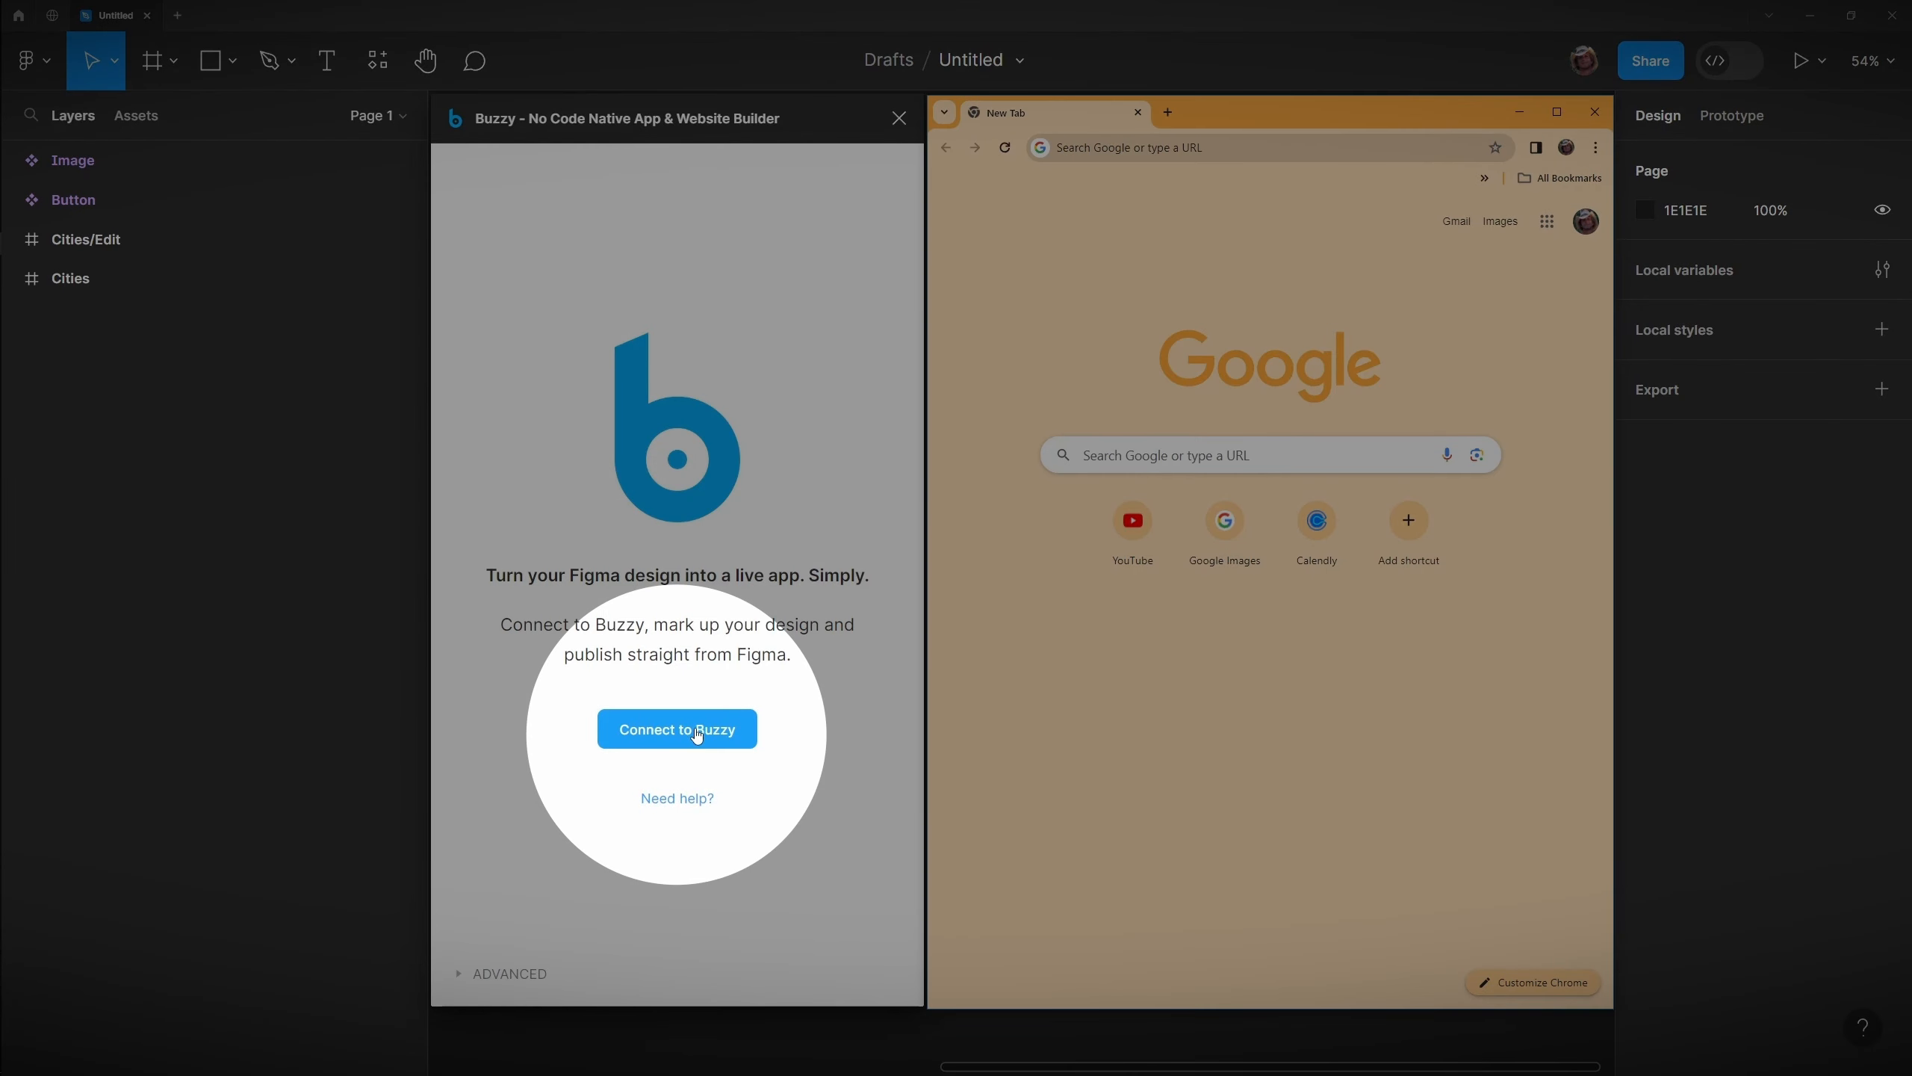
click(688, 741)
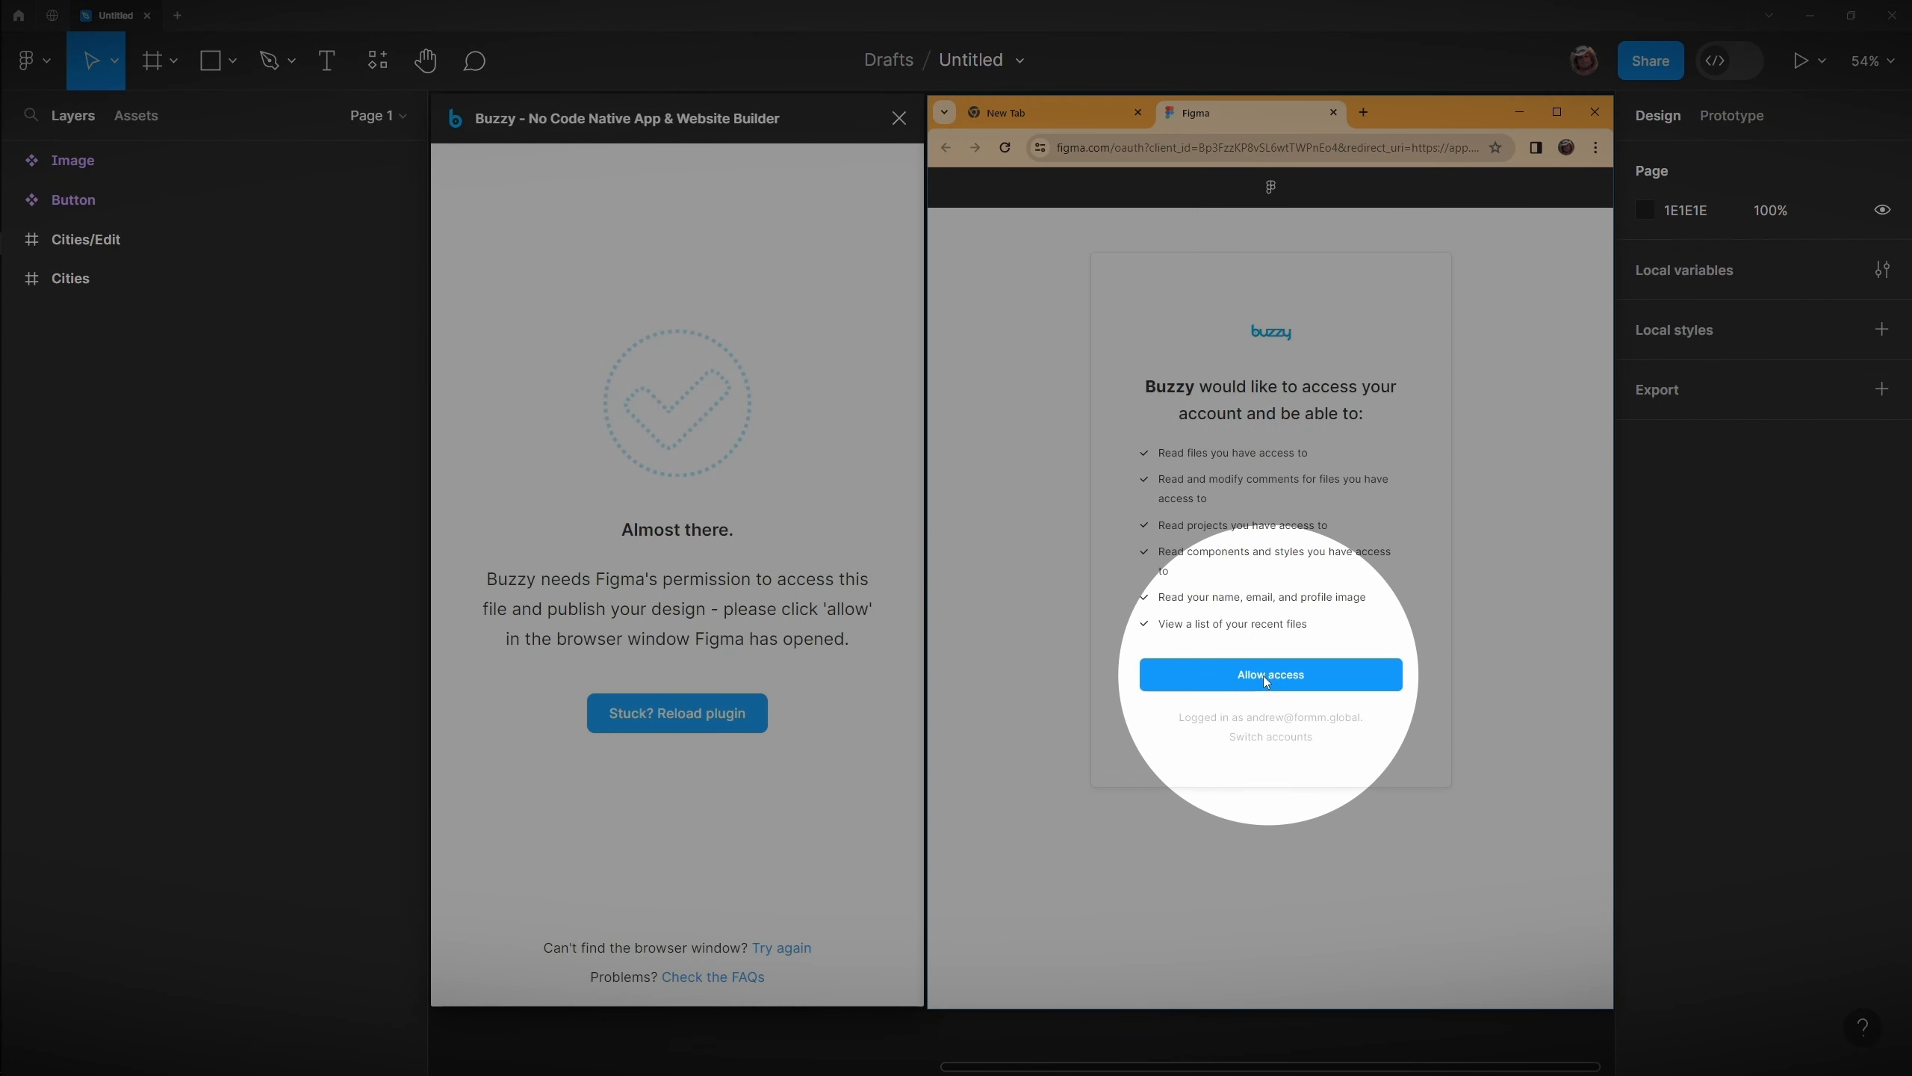
click(1265, 676)
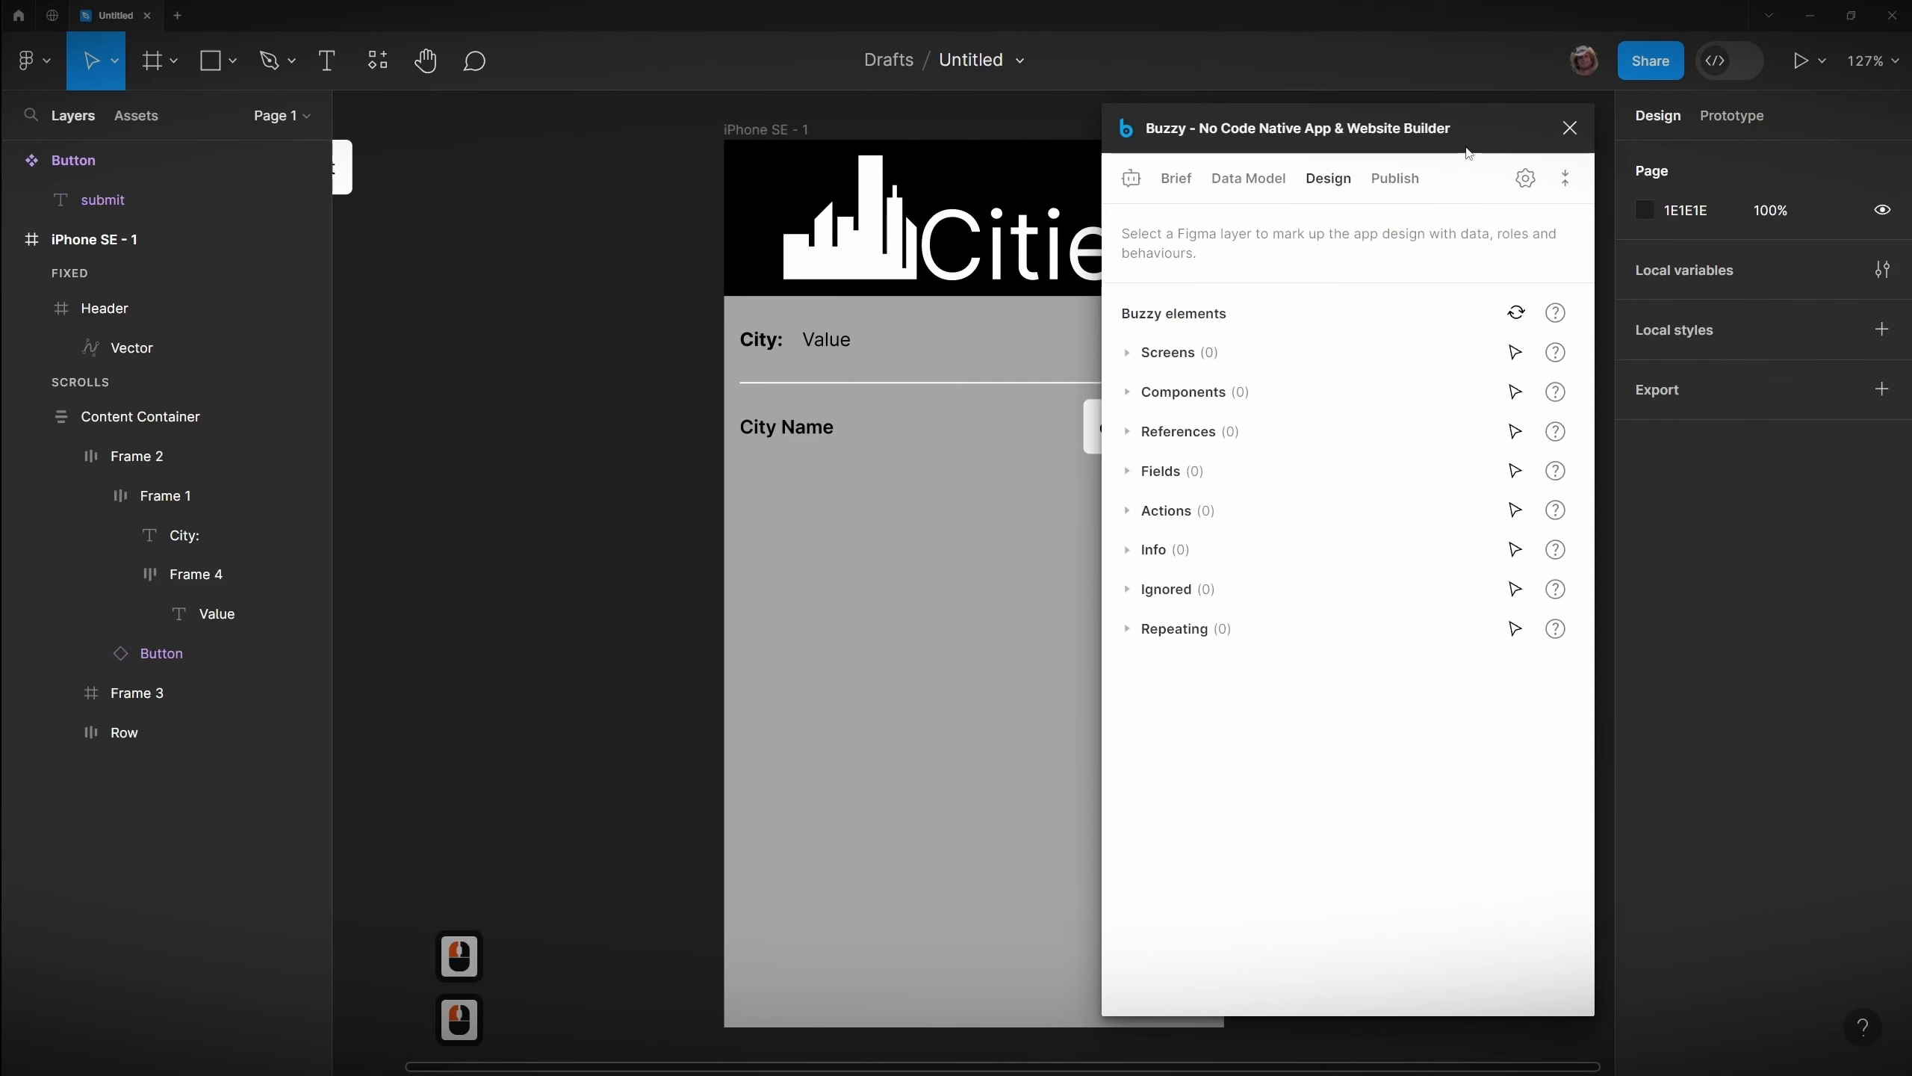
Step: Rename the iPhone SE - 1 frame to Cities
drag(1421, 127, 709, 137)
drag(1315, 441, 1506, 441)
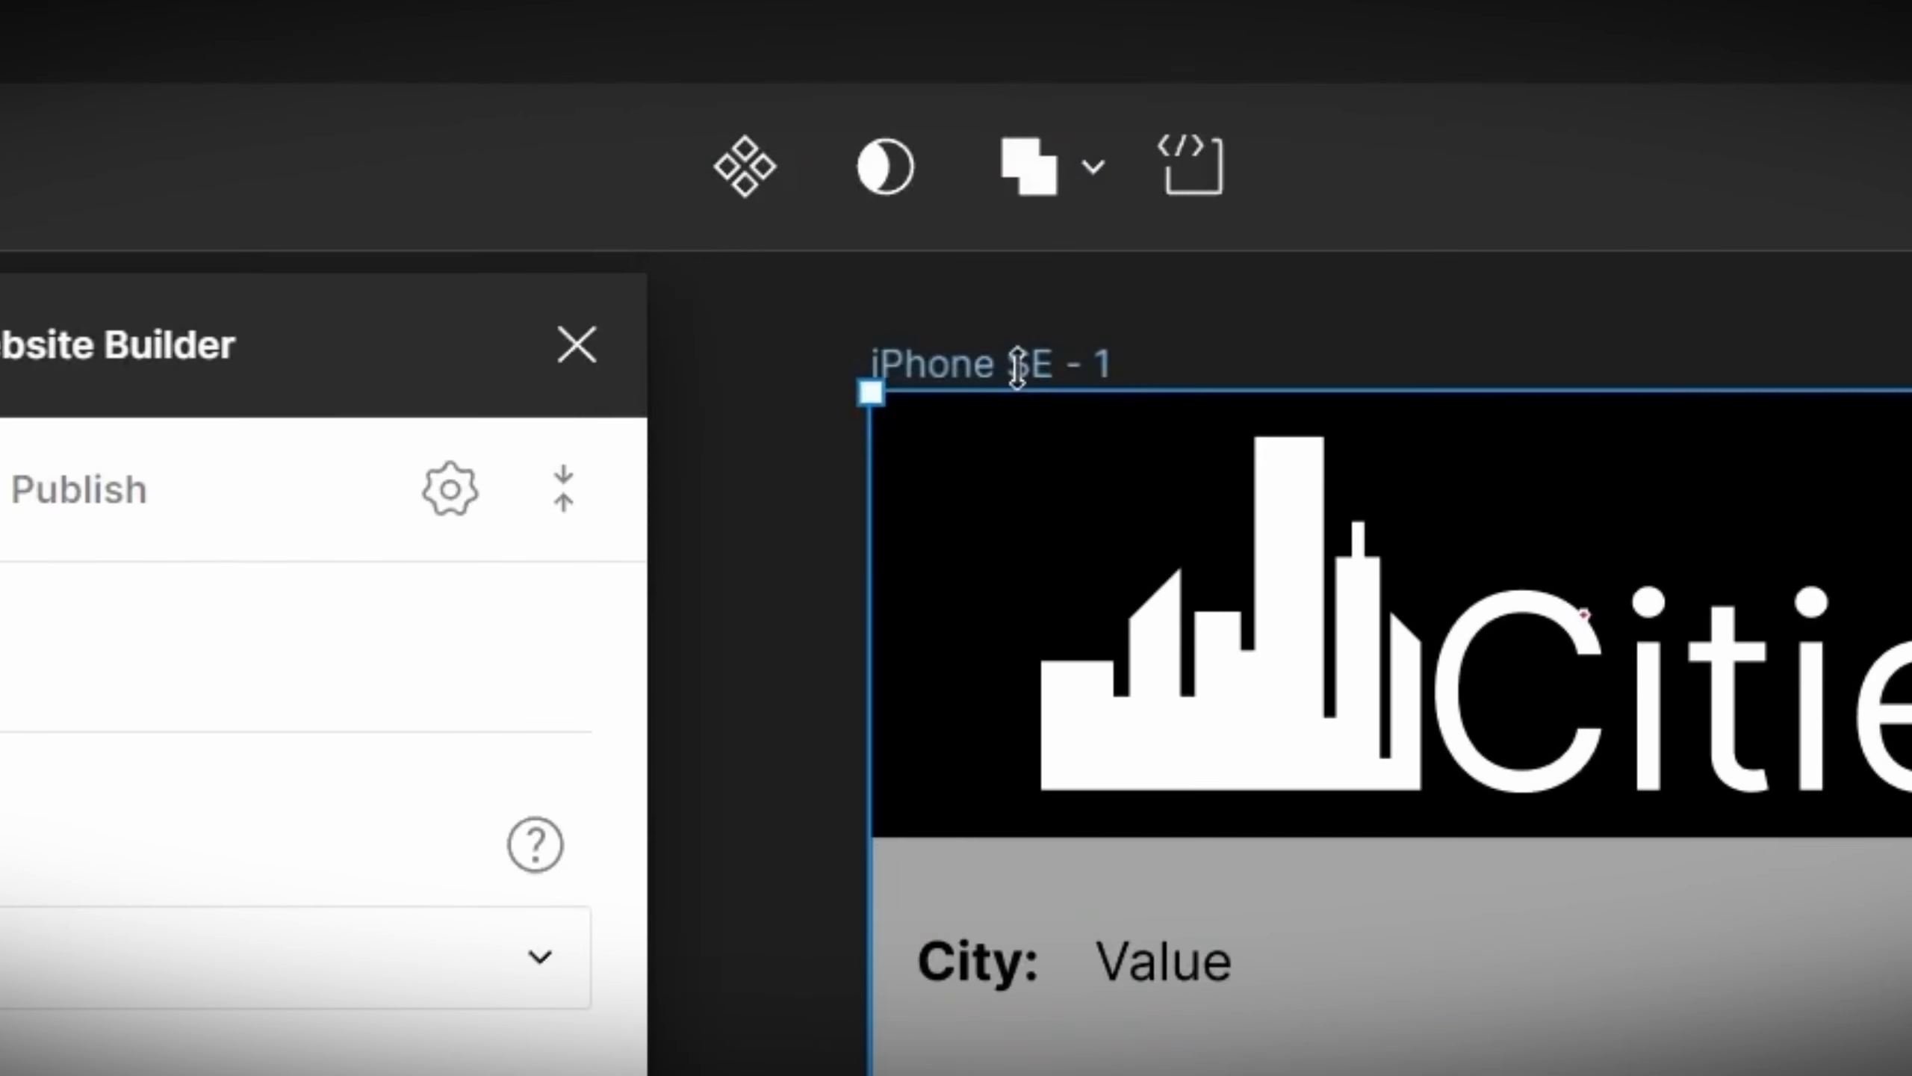
double_click(979, 133)
text(Citi)
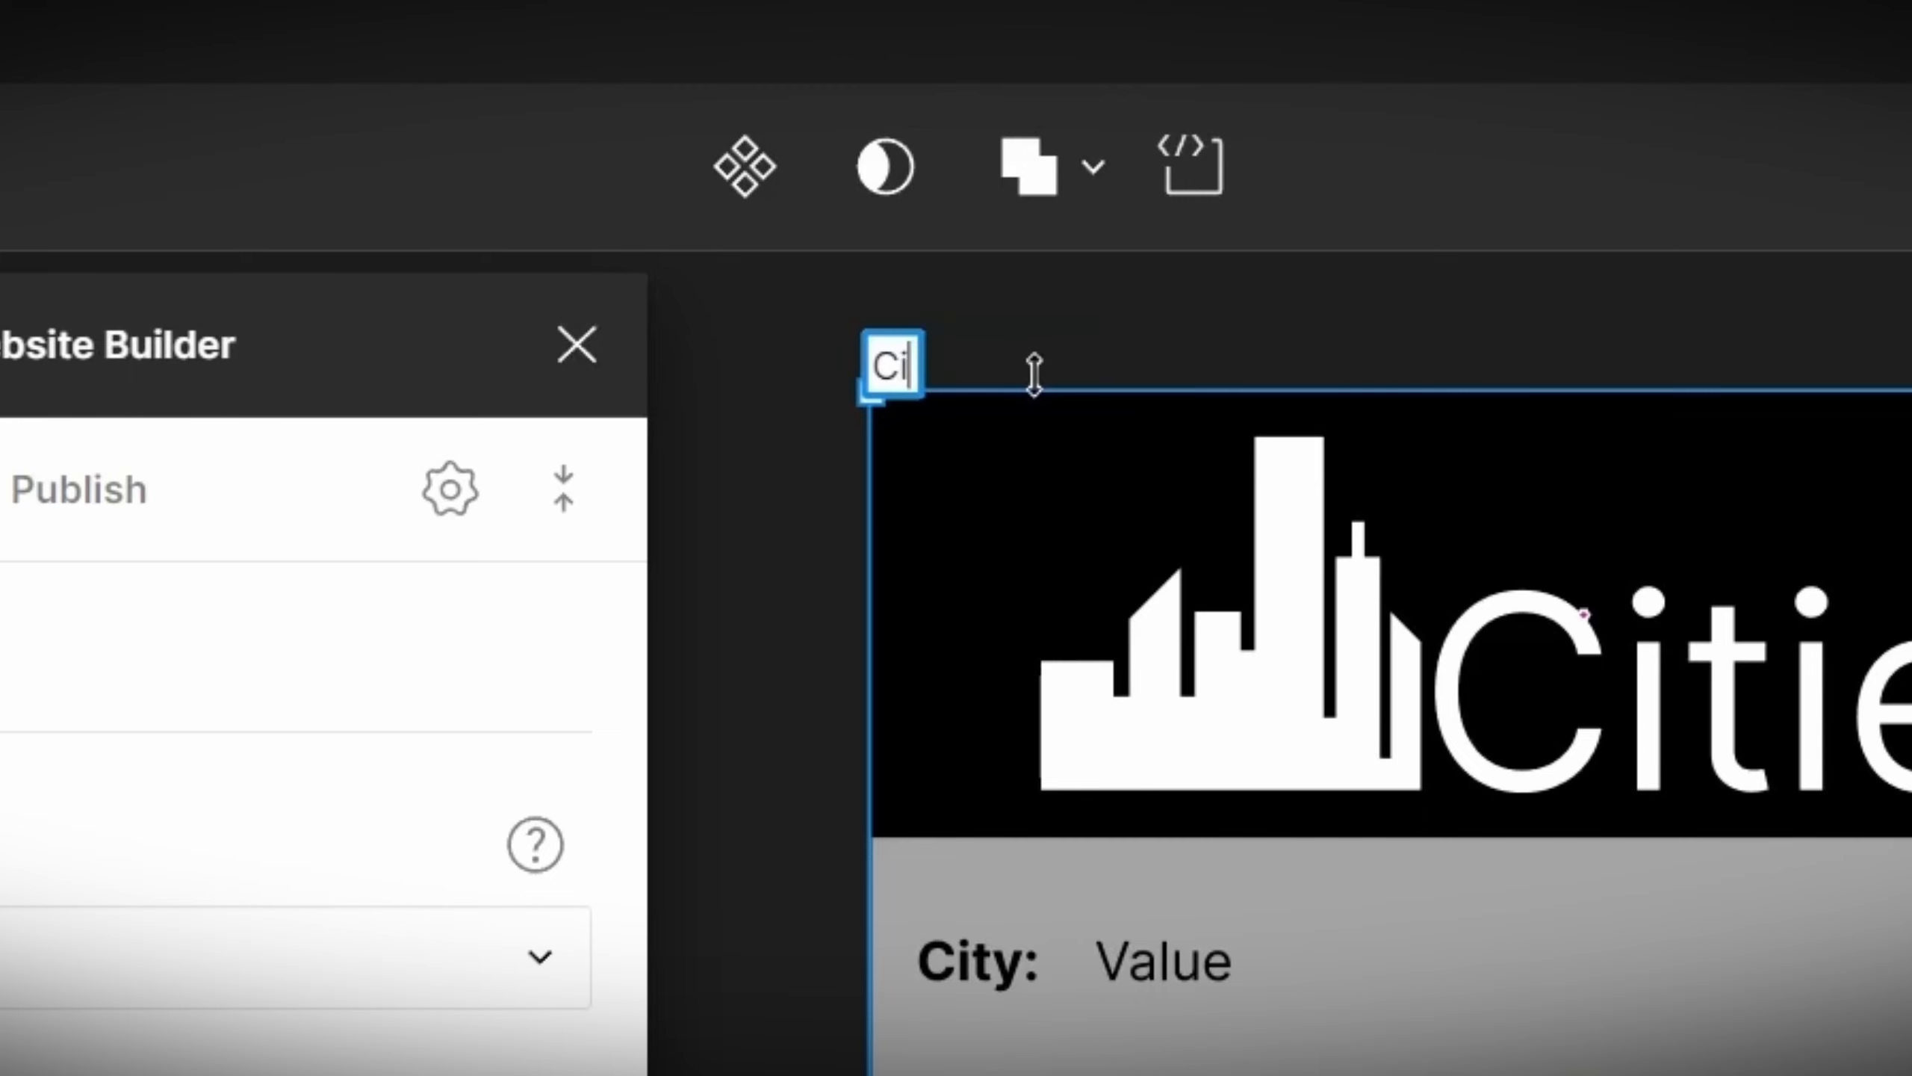
text(es)
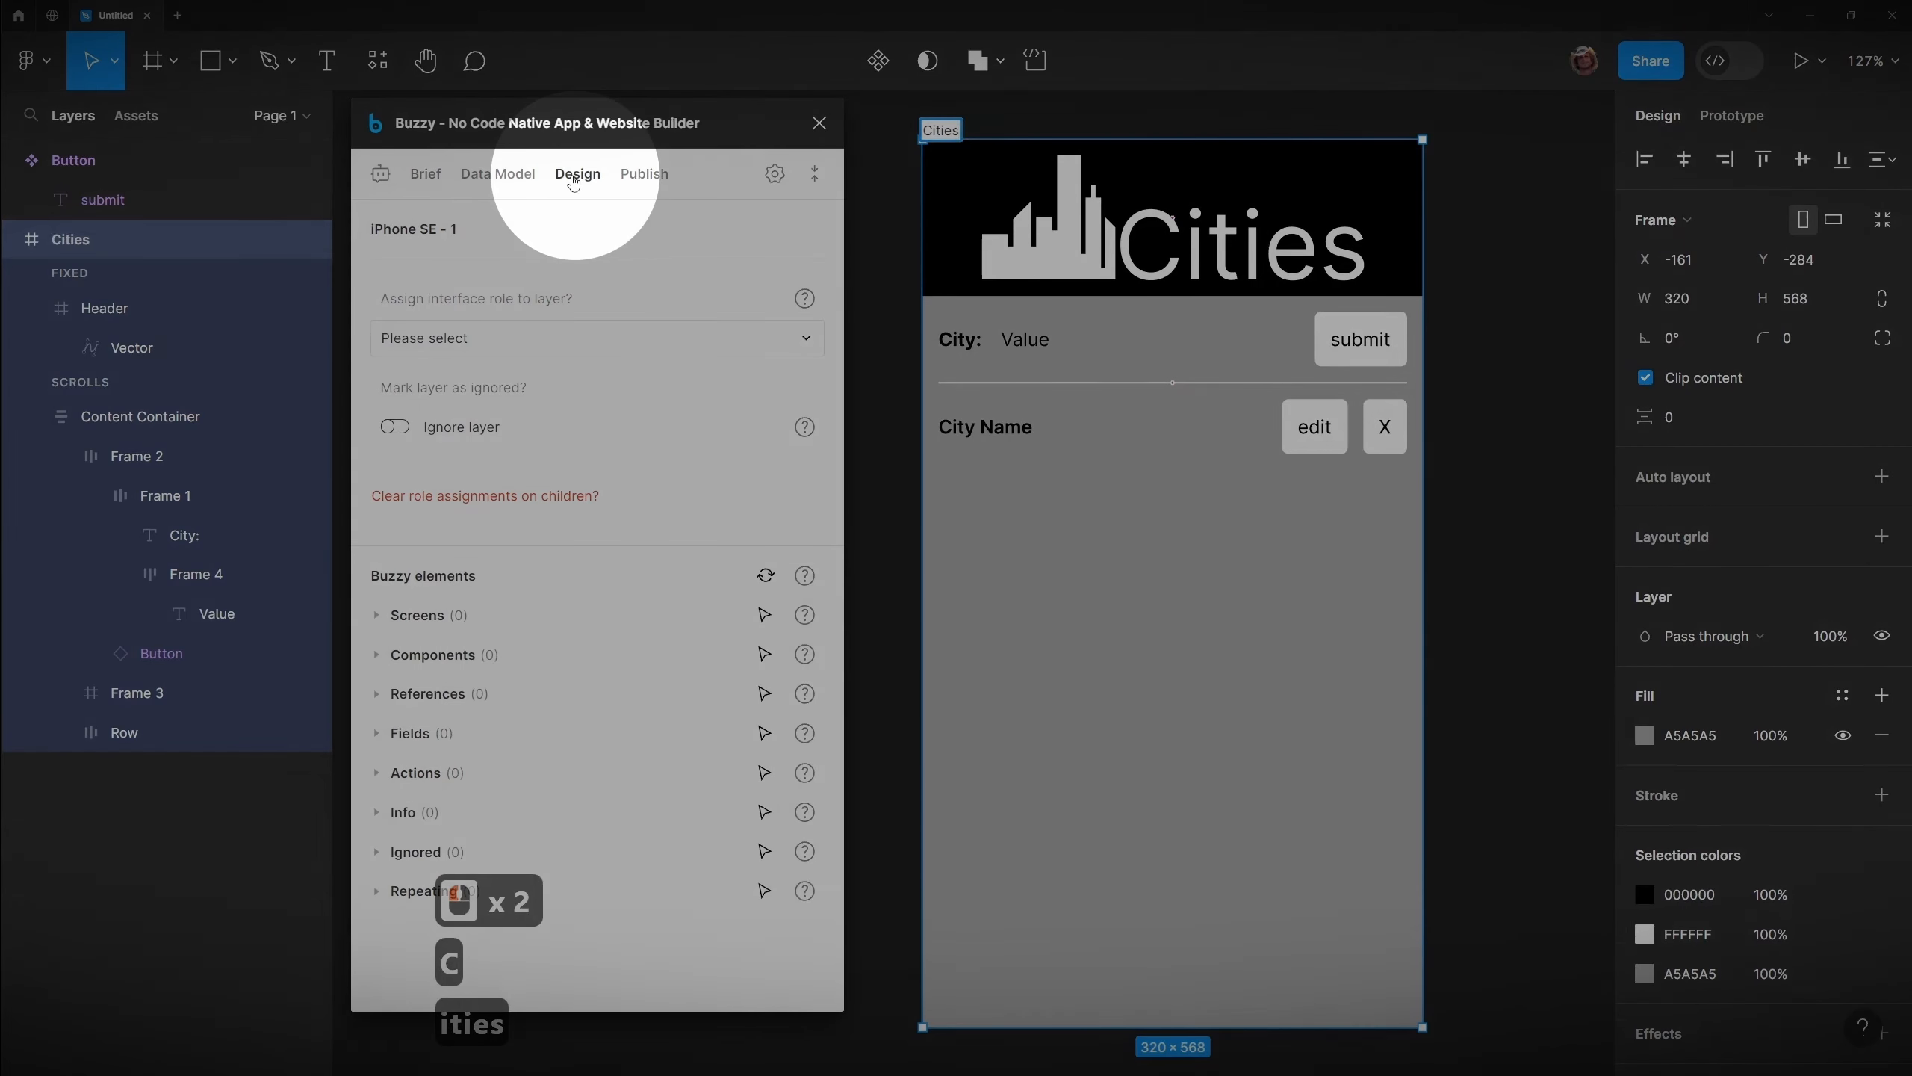
Step: Assign the Cities frame the Screen interface role with the Start screen type
click(573, 181)
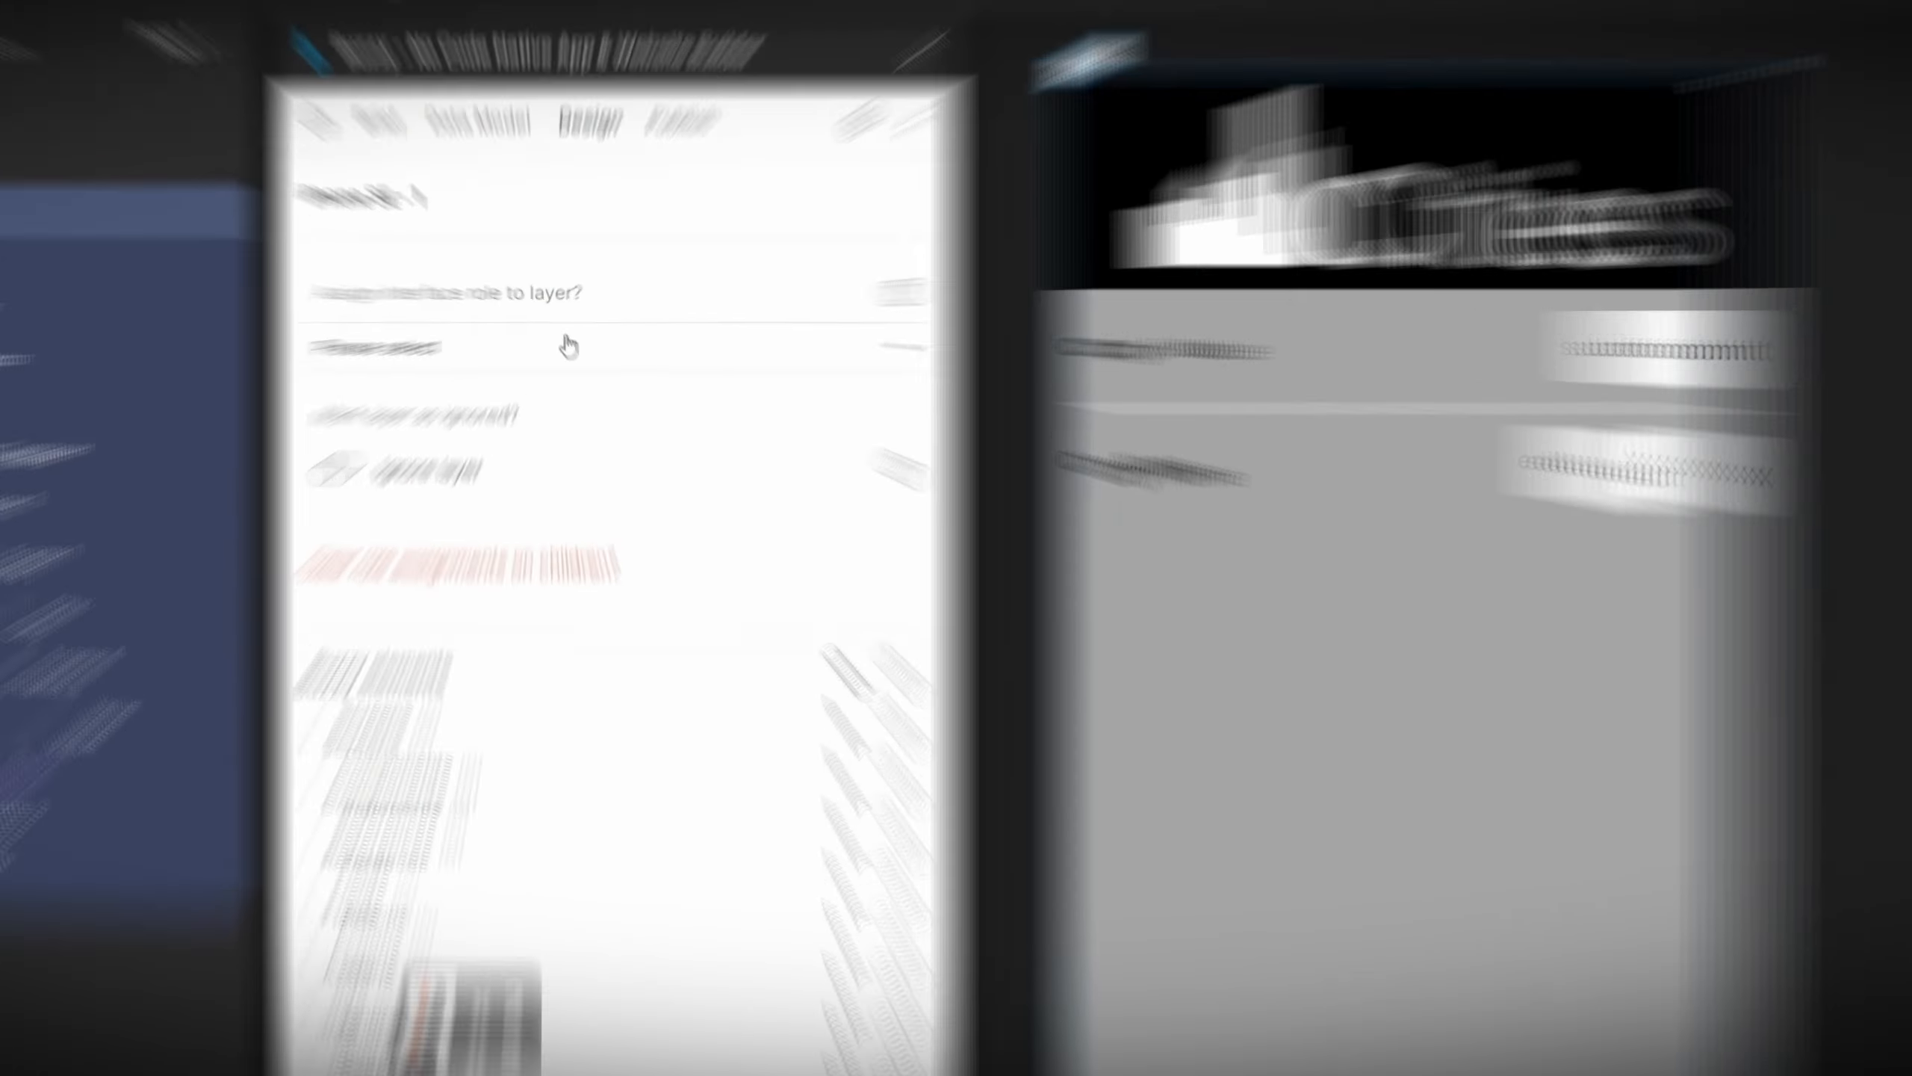
click(555, 339)
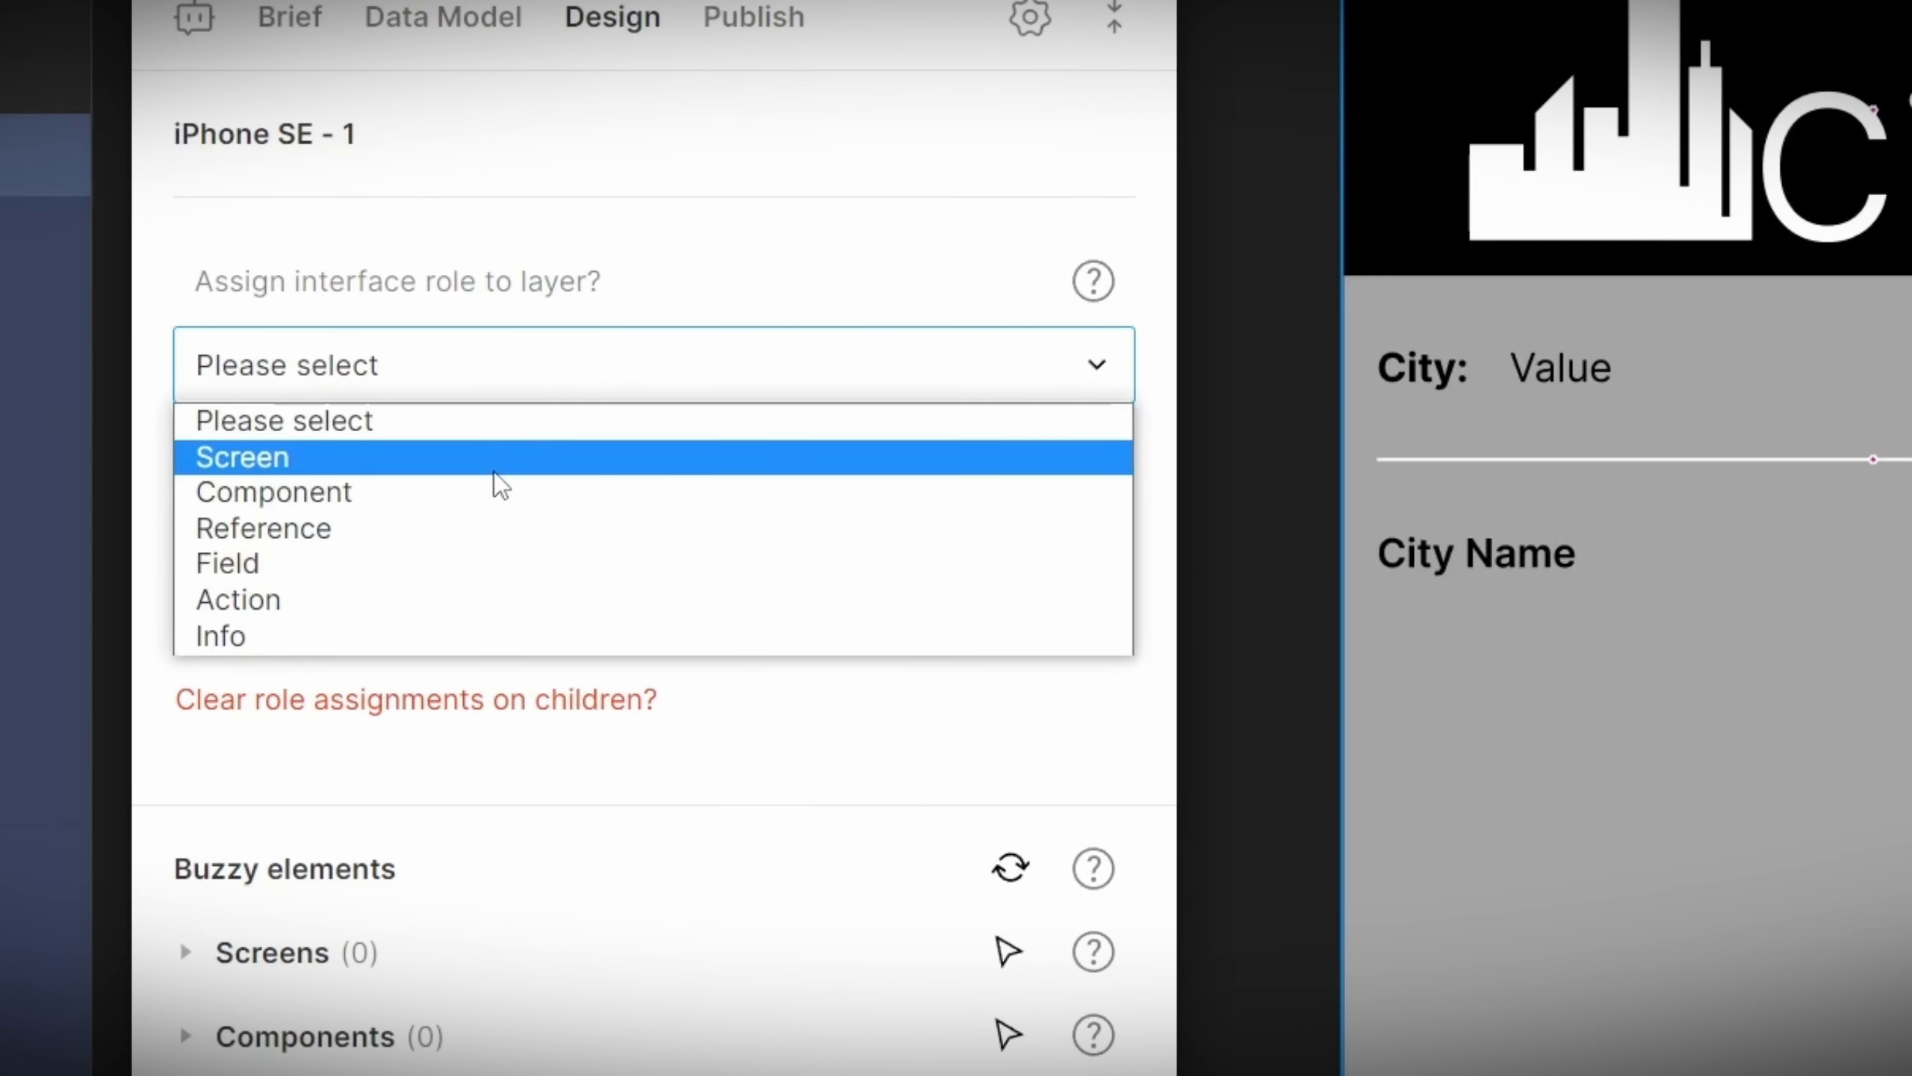
click(493, 472)
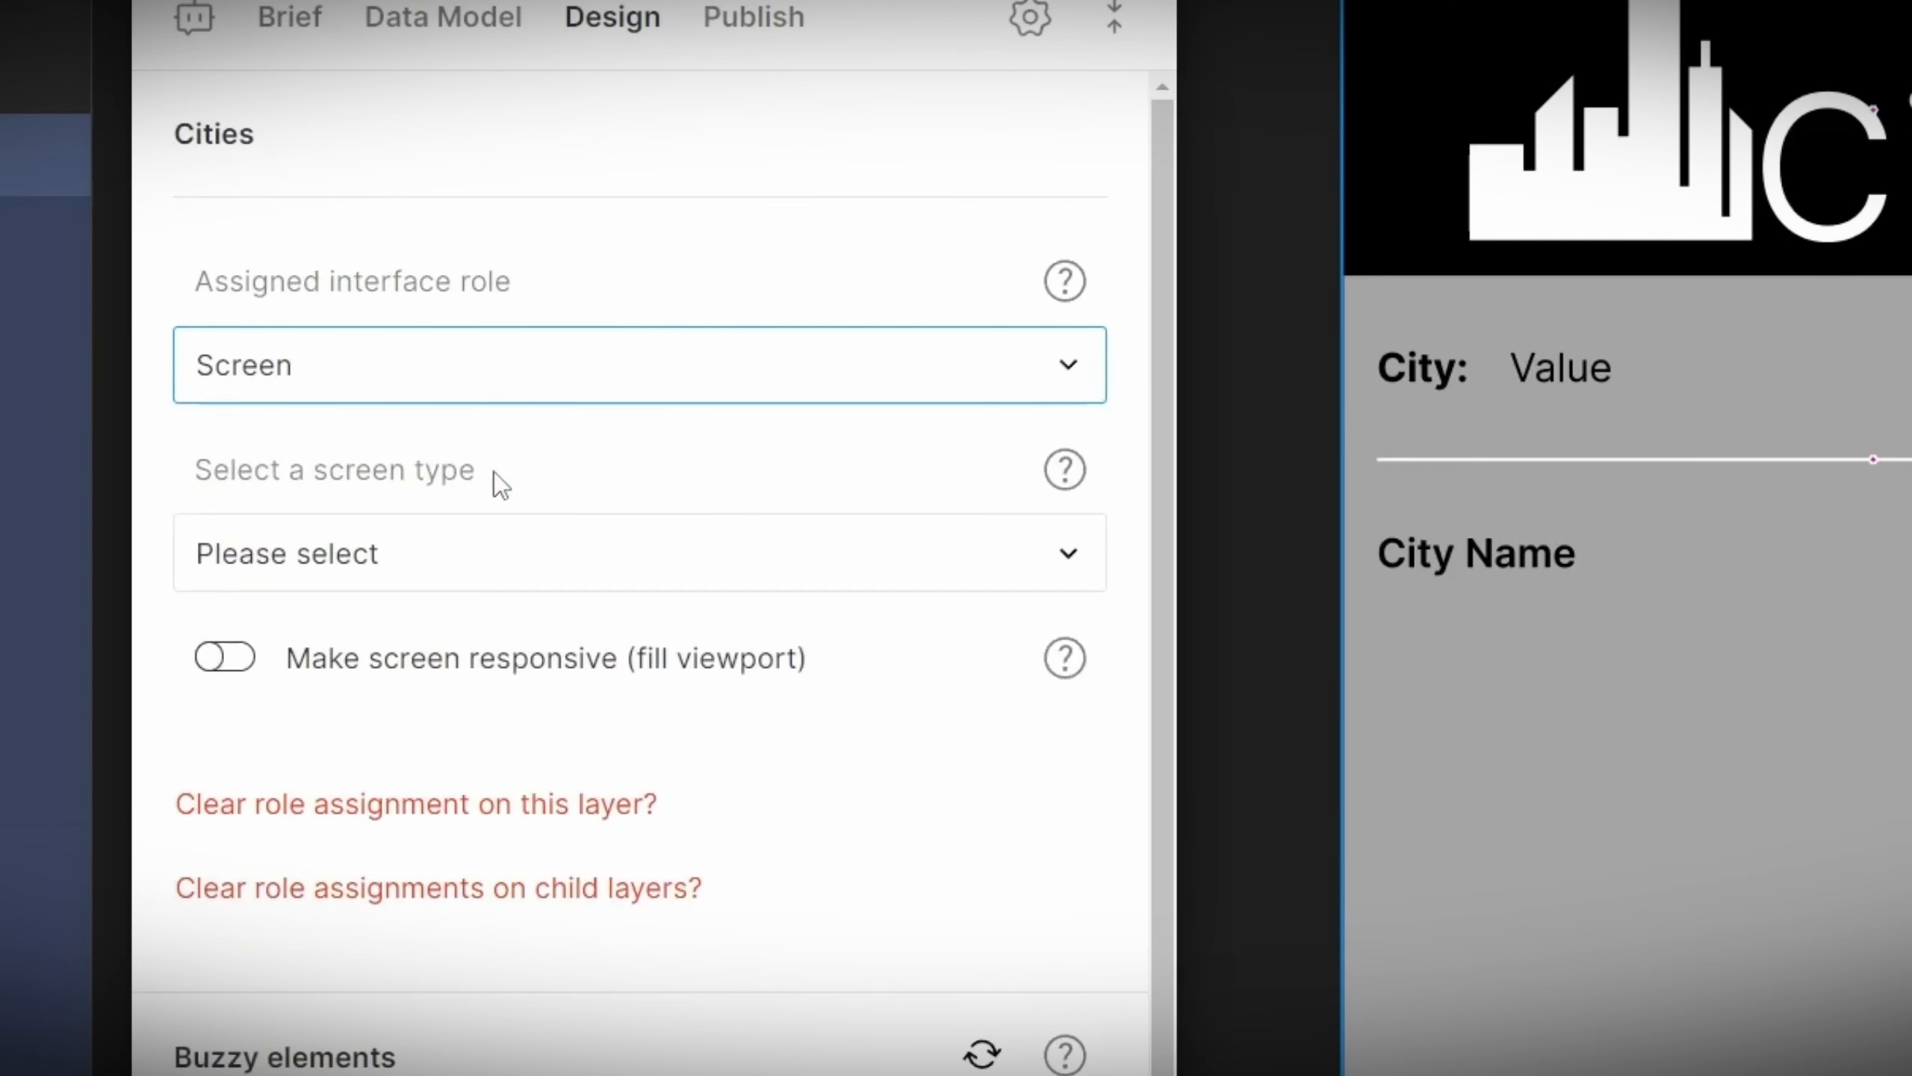
click(450, 558)
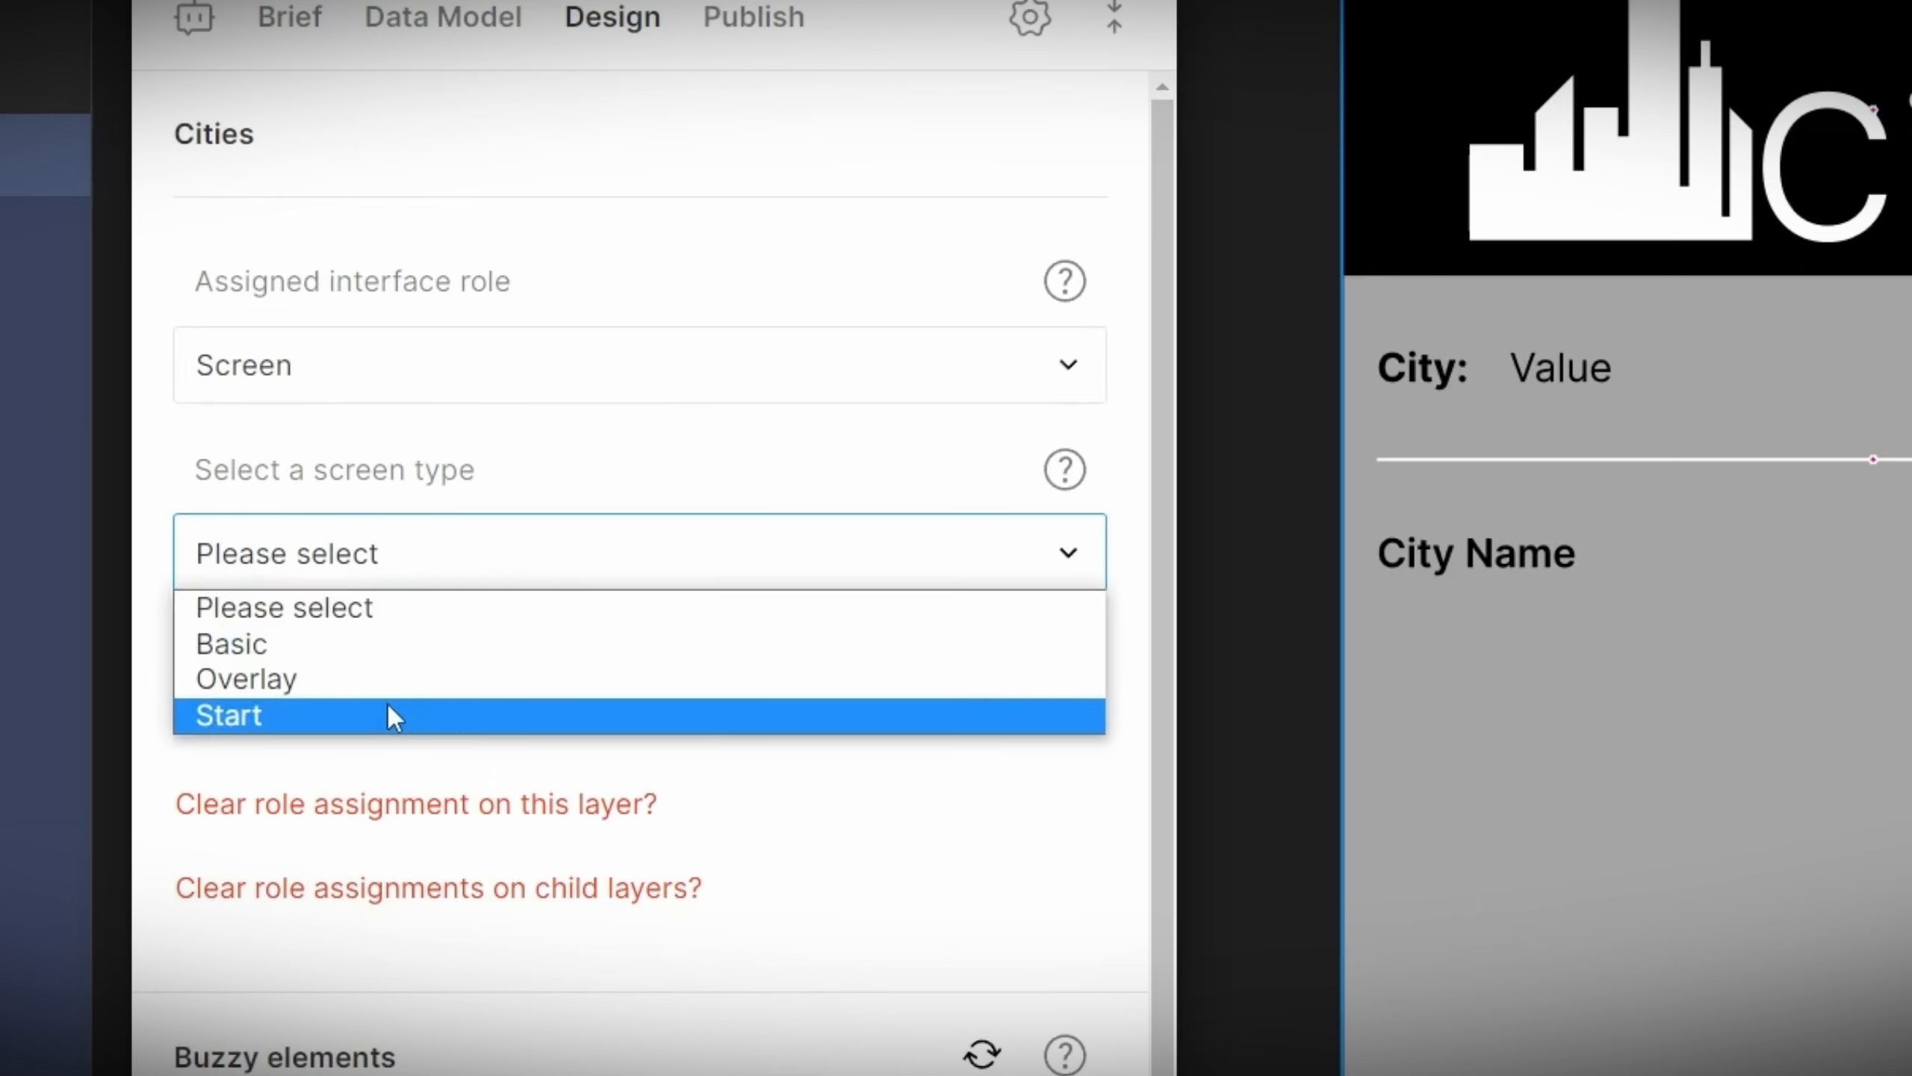
click(389, 716)
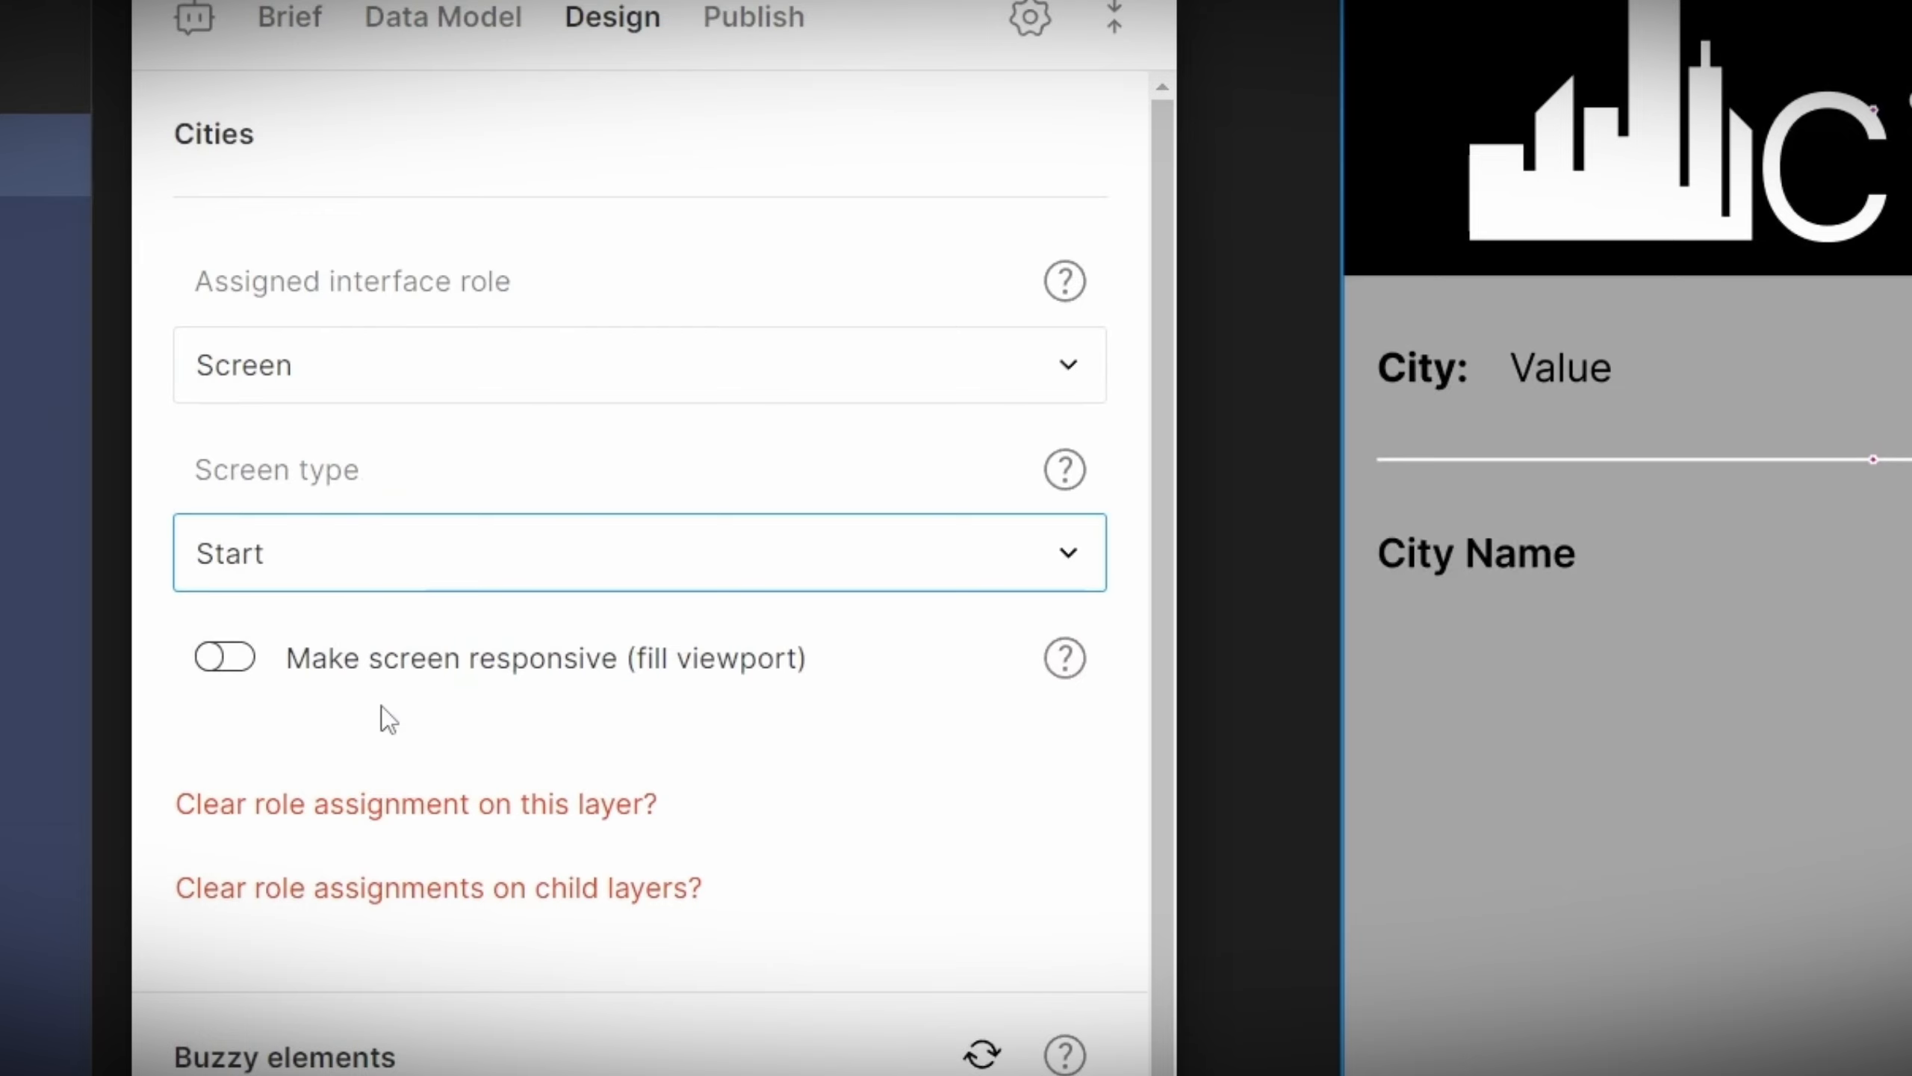
Step: Make the screen responsive and set its maximum width to 860 px
click(235, 658)
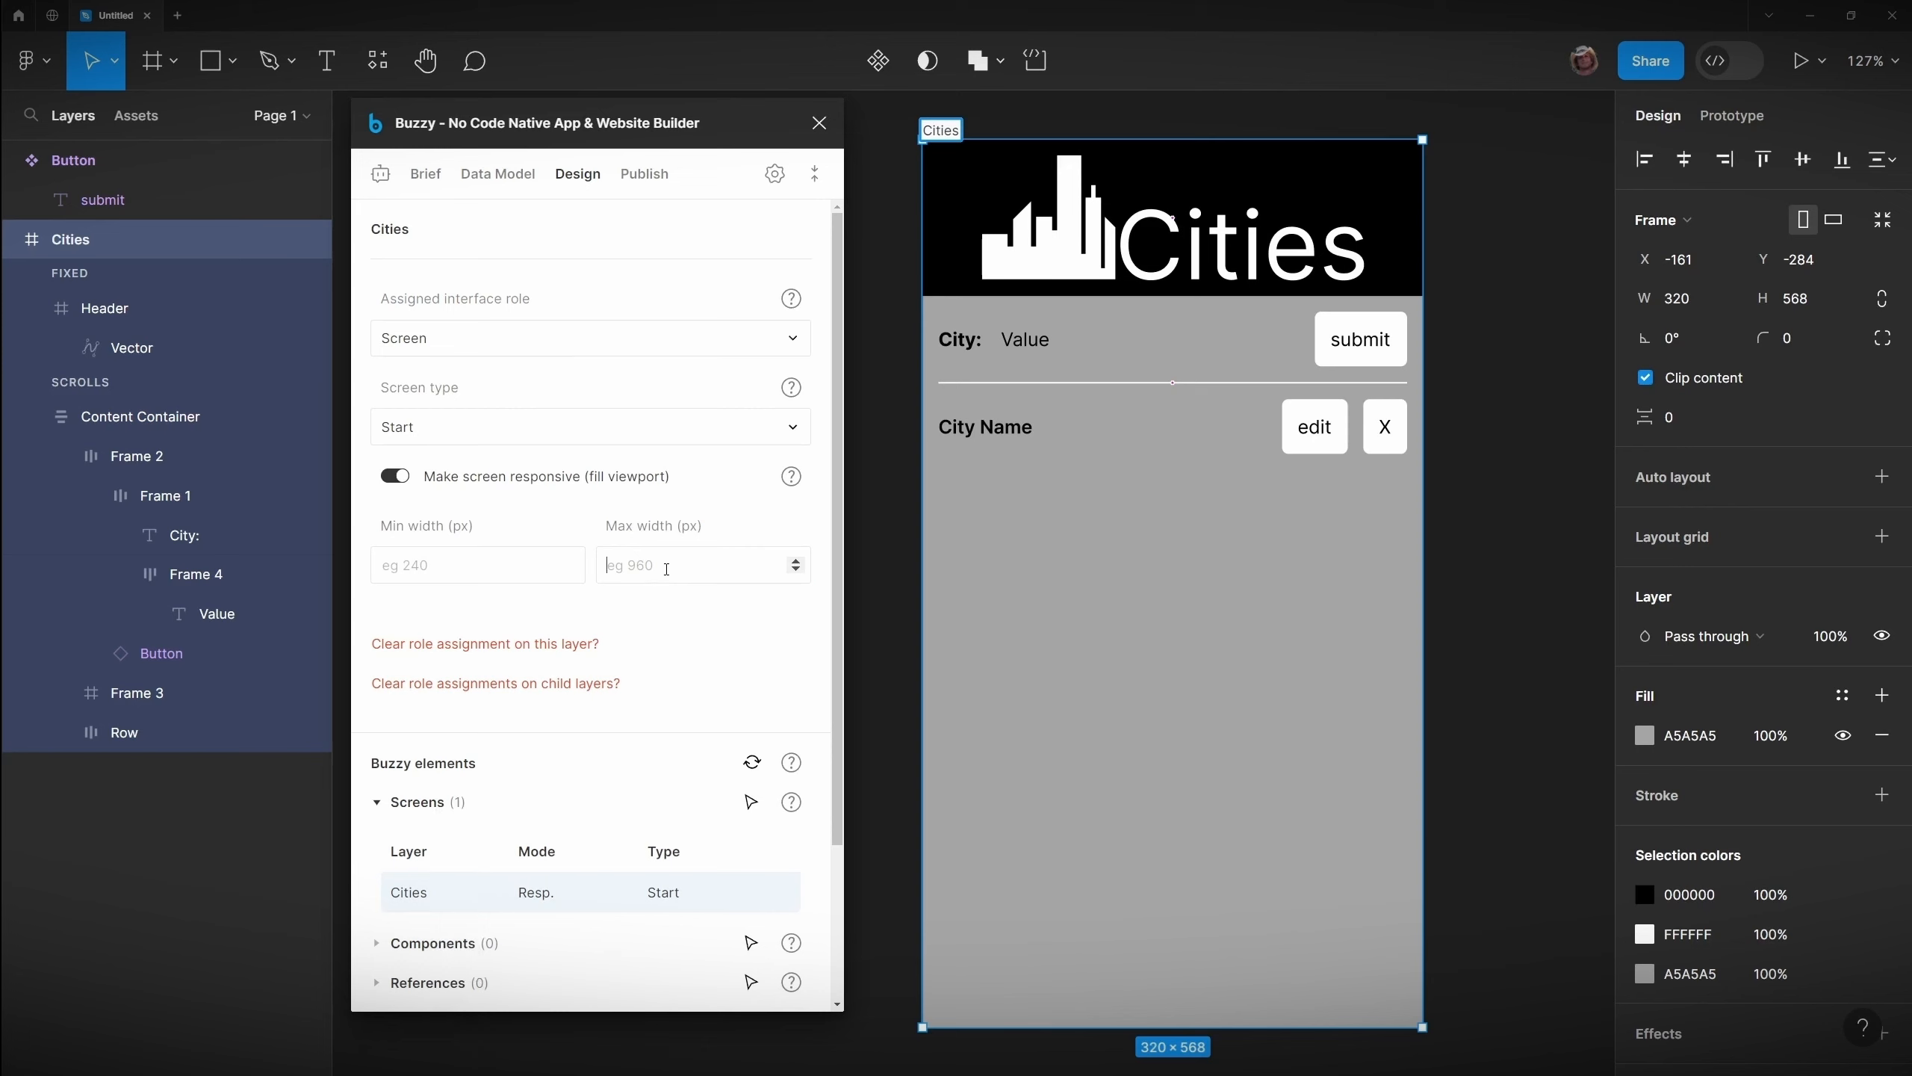
click(799, 855)
text(860)
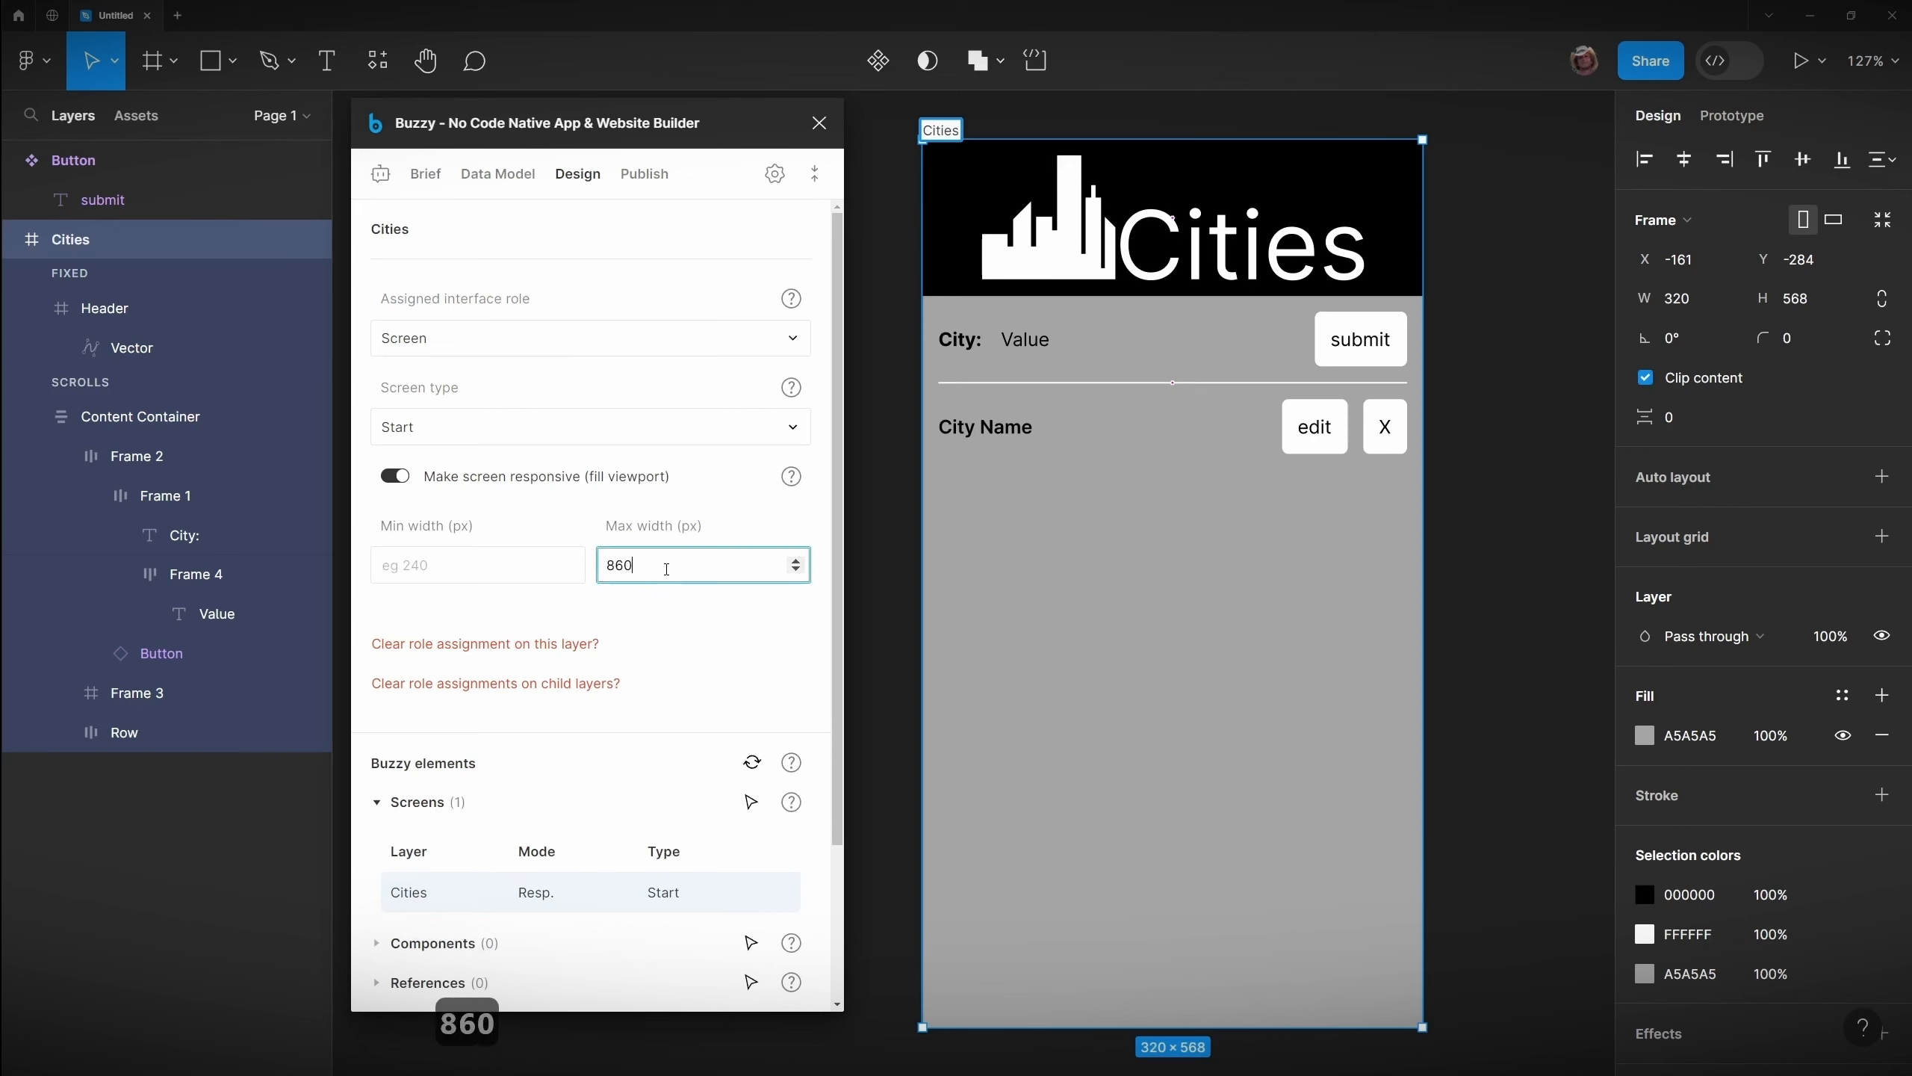
click(585, 525)
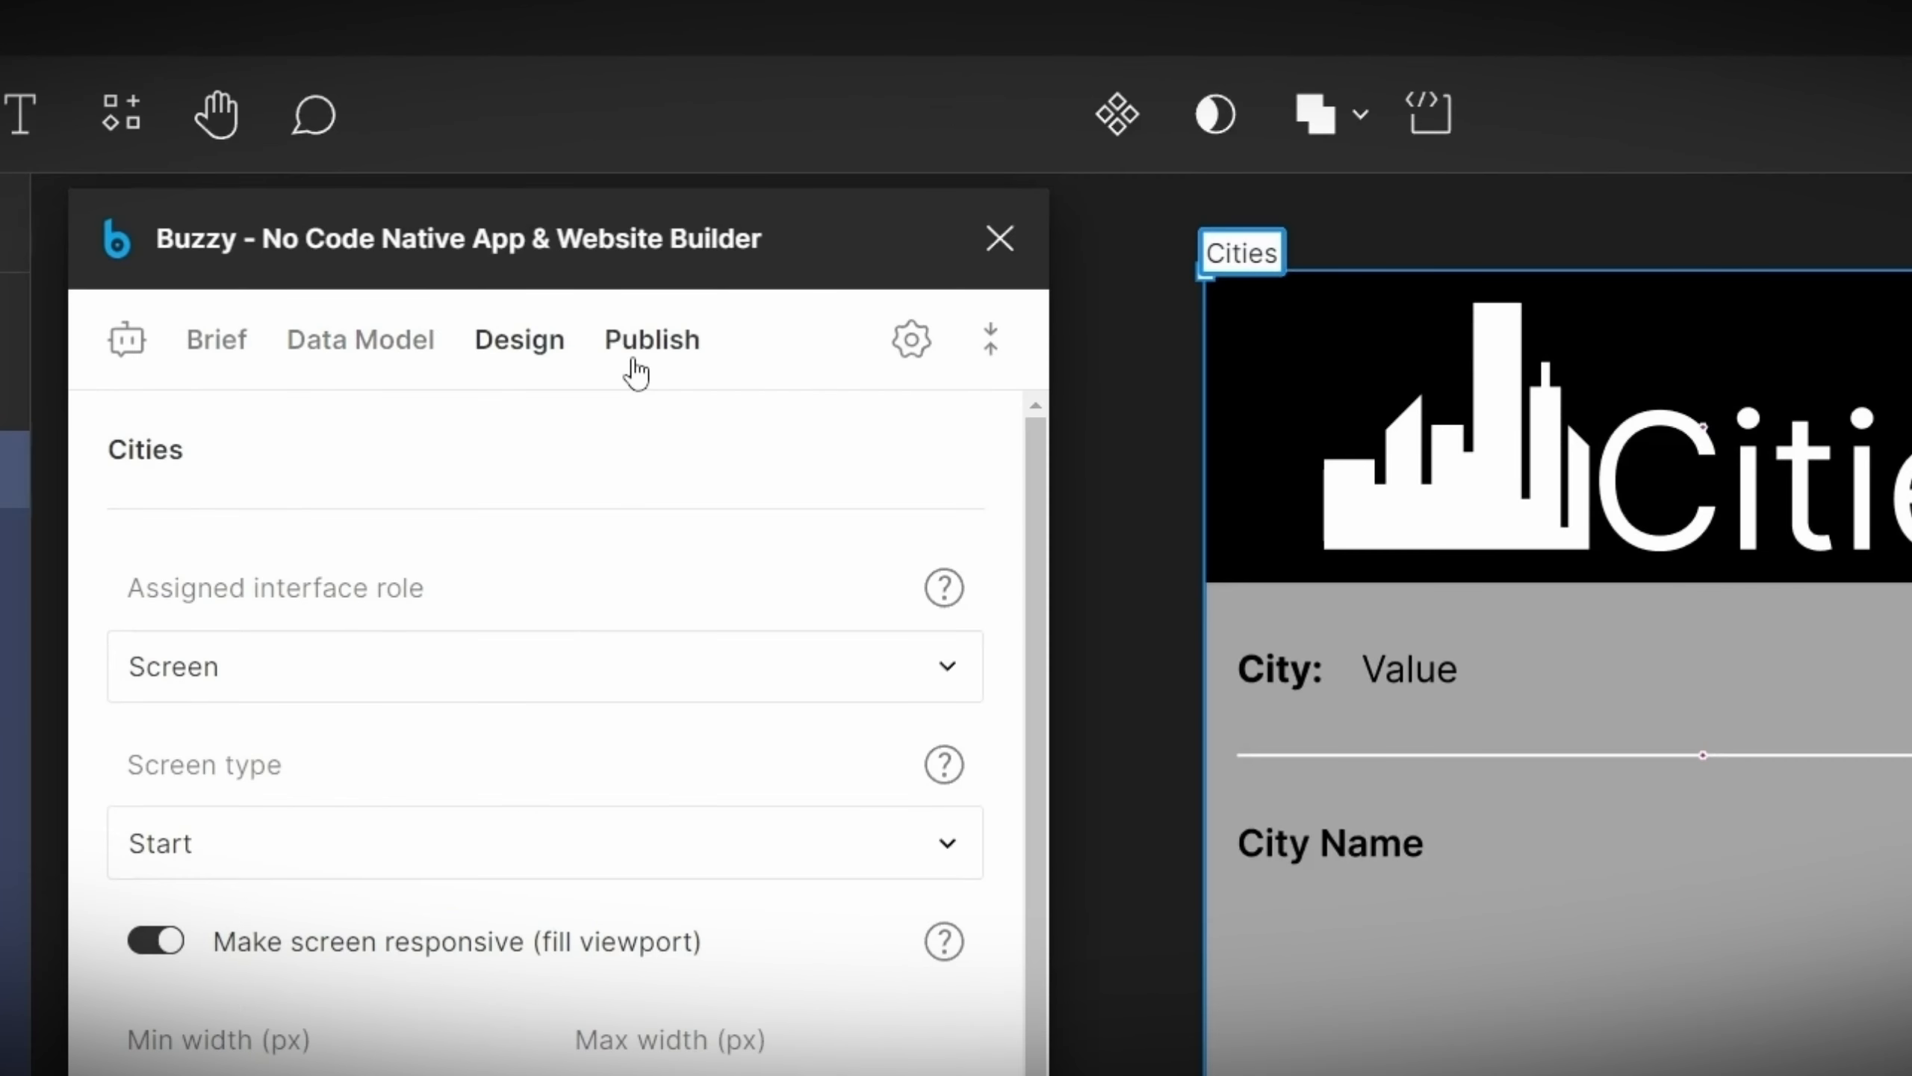
Step: Name the app Cities in the publish settings and create a new app
click(637, 369)
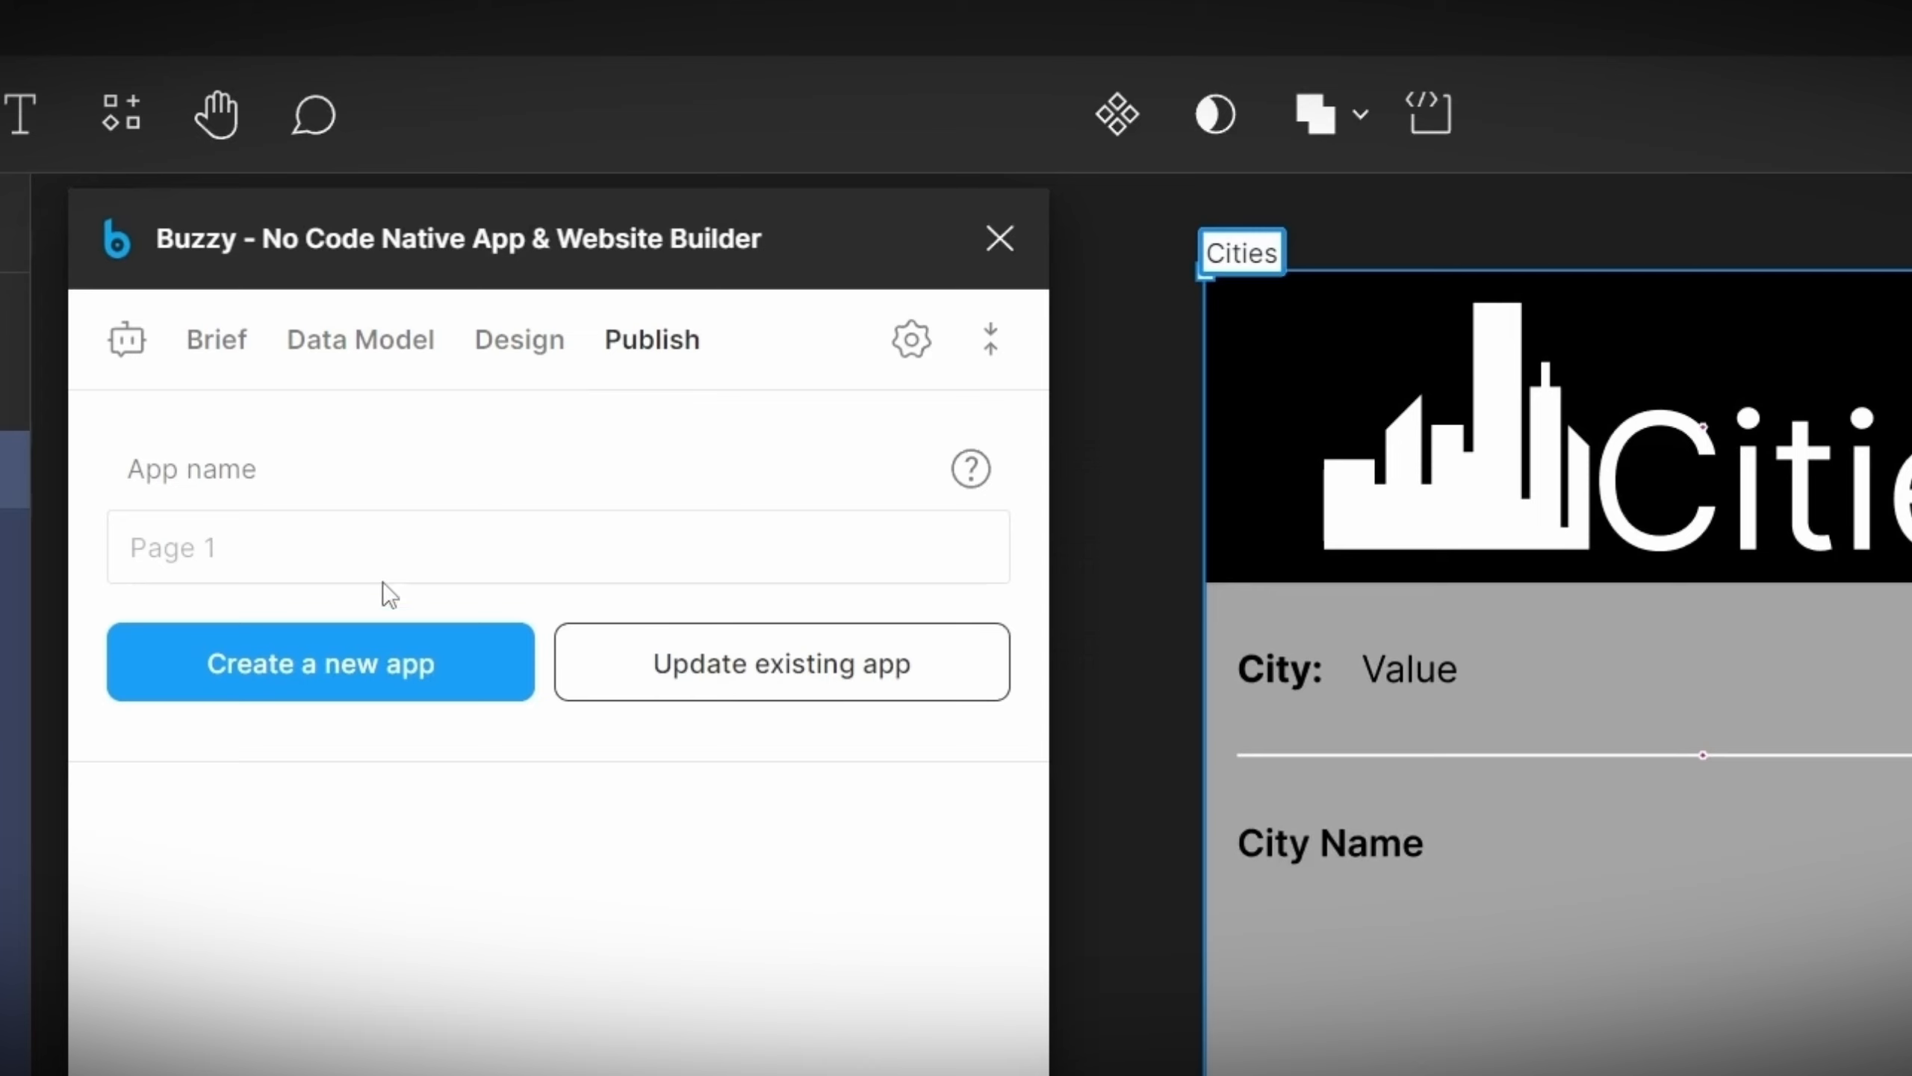
click(313, 547)
click(274, 543)
text(Cities)
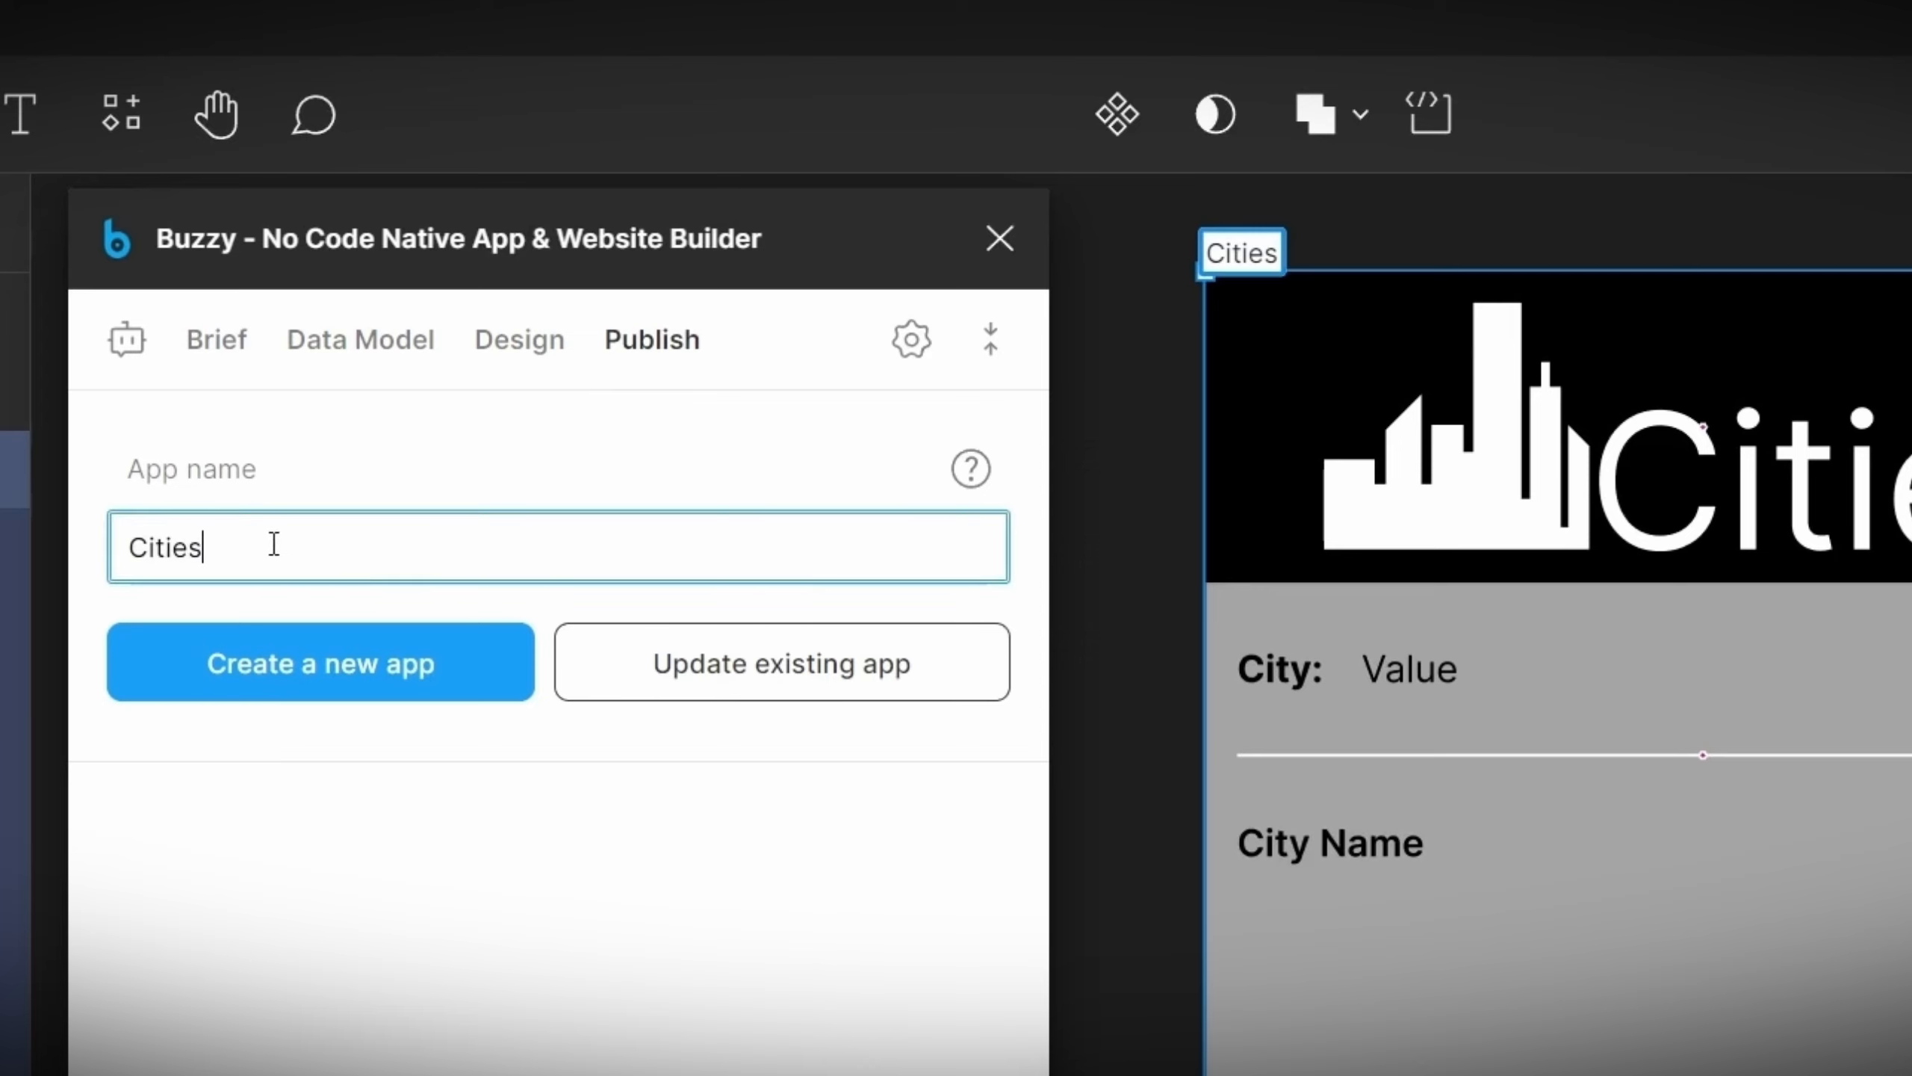
click(287, 682)
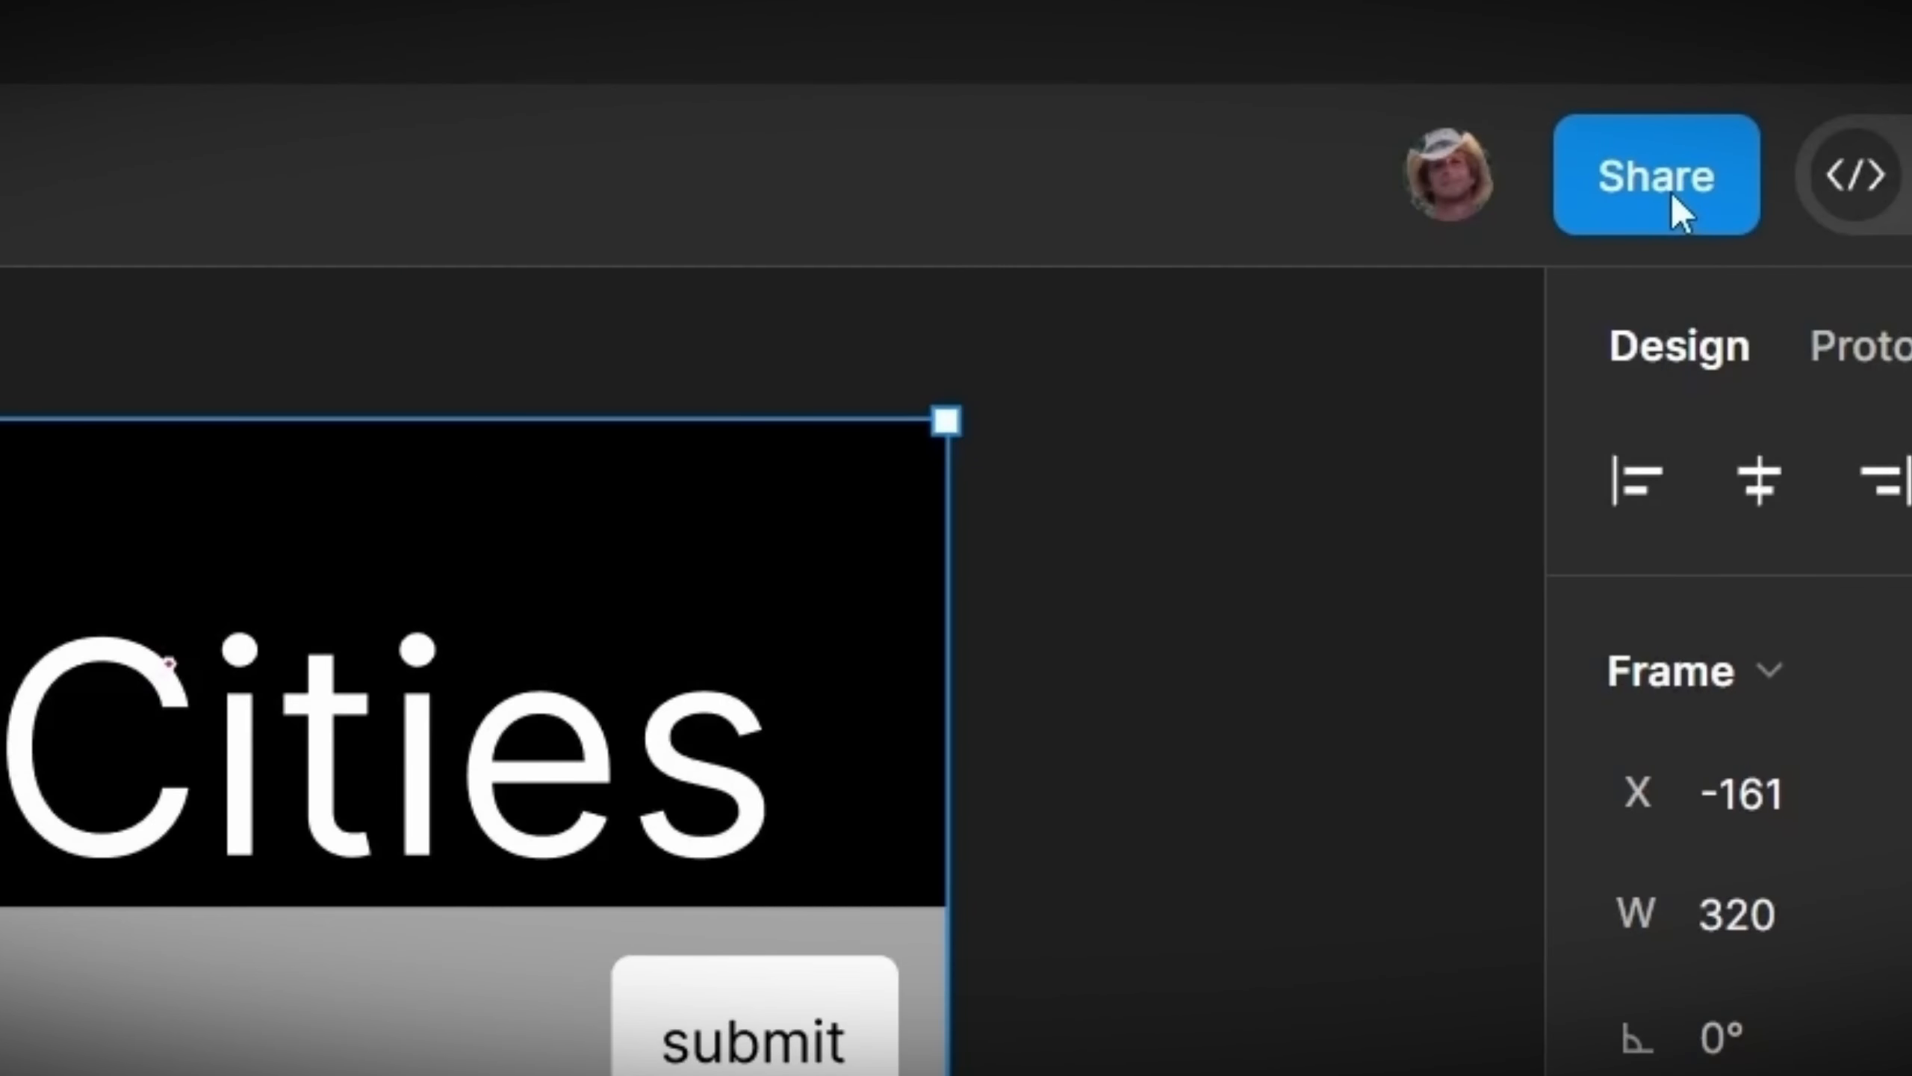
Step: Copy the file's share link and paste it as the Figma file key, then continue
click(1670, 191)
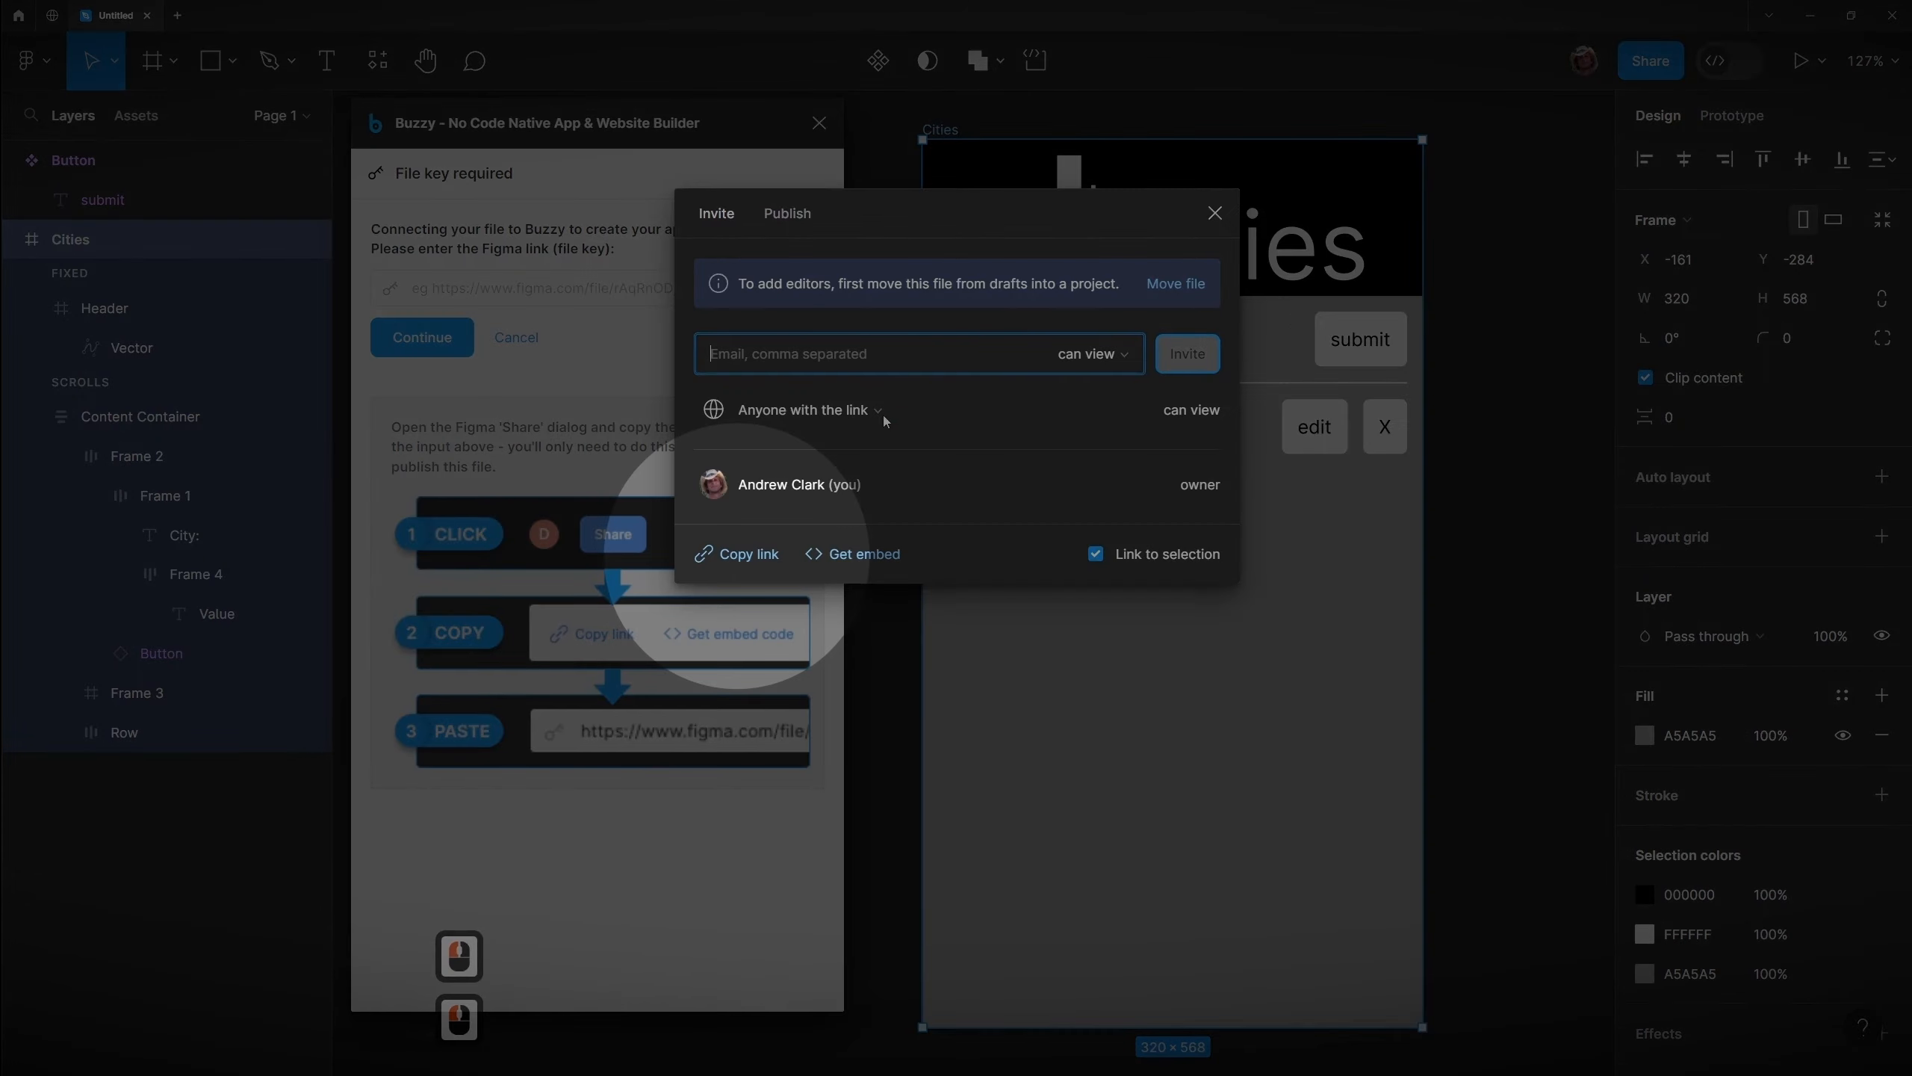
click(723, 553)
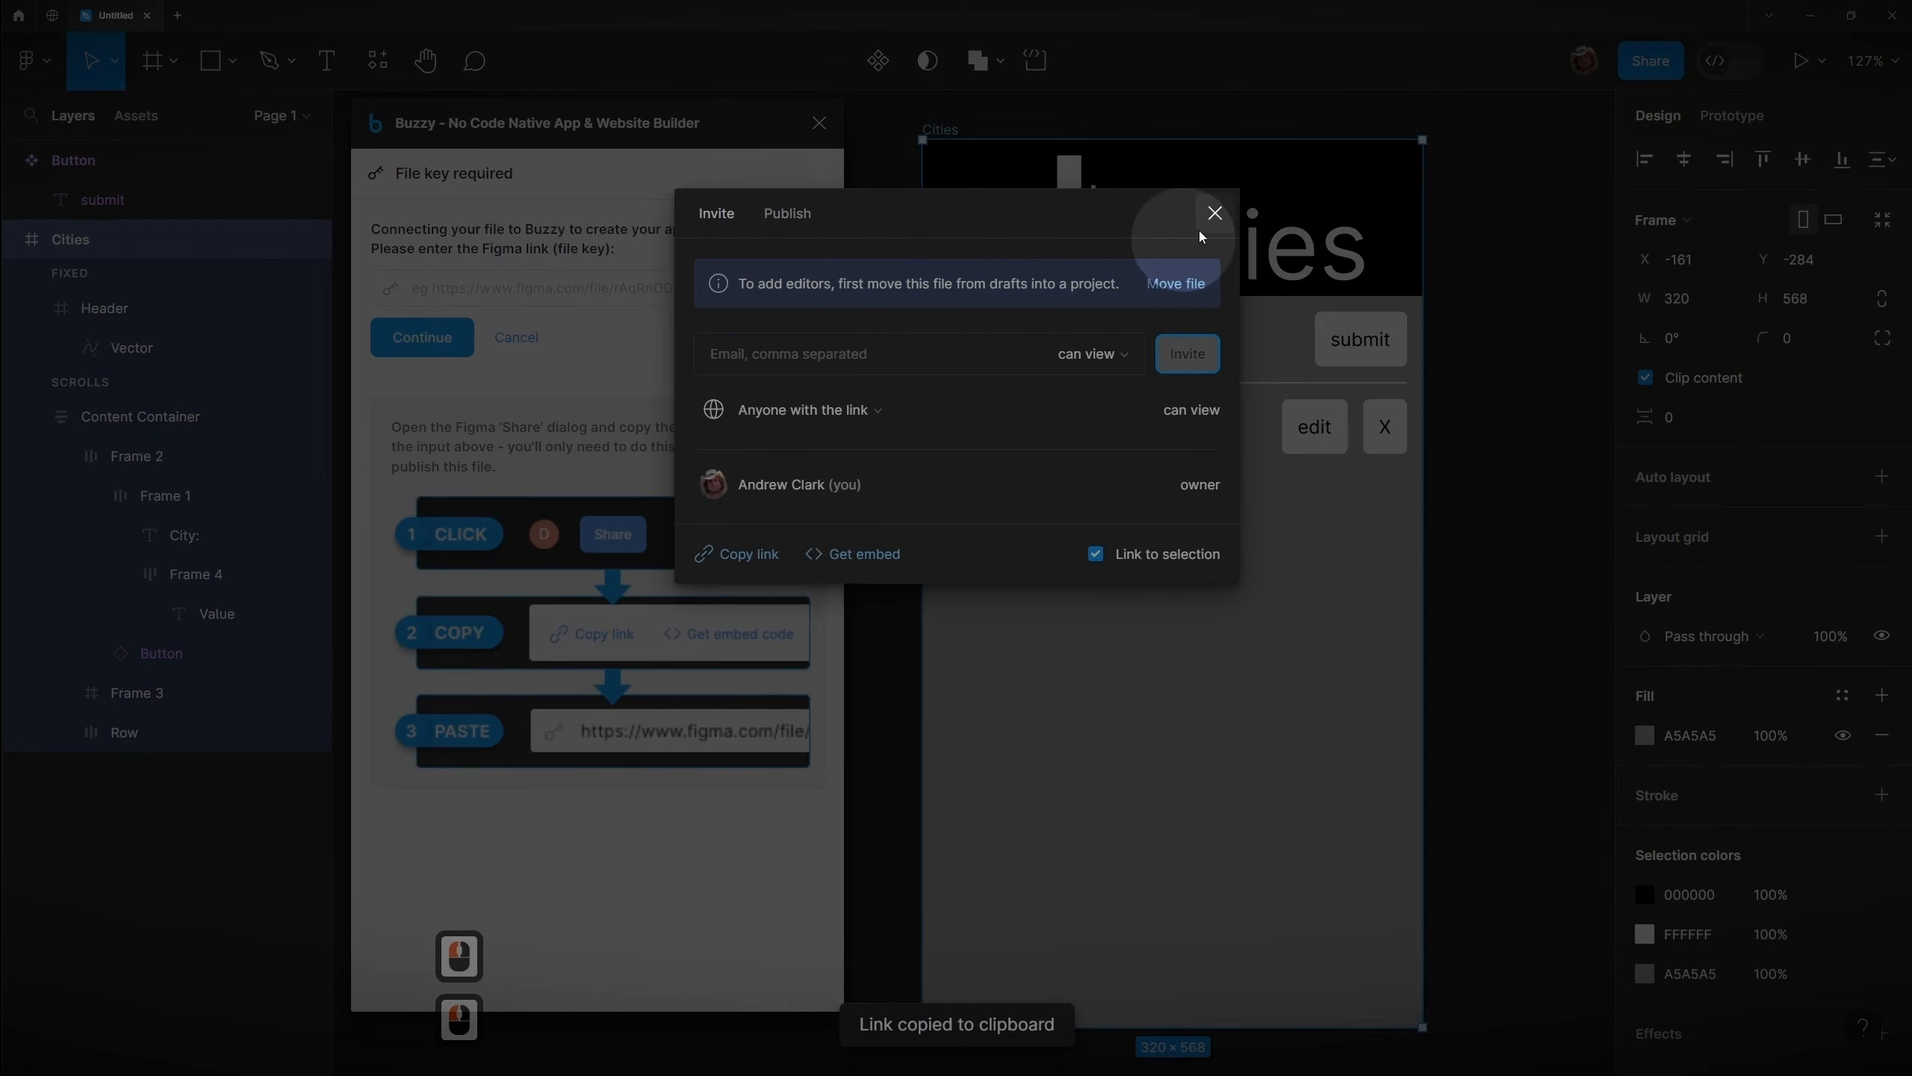
click(1214, 213)
click(458, 283)
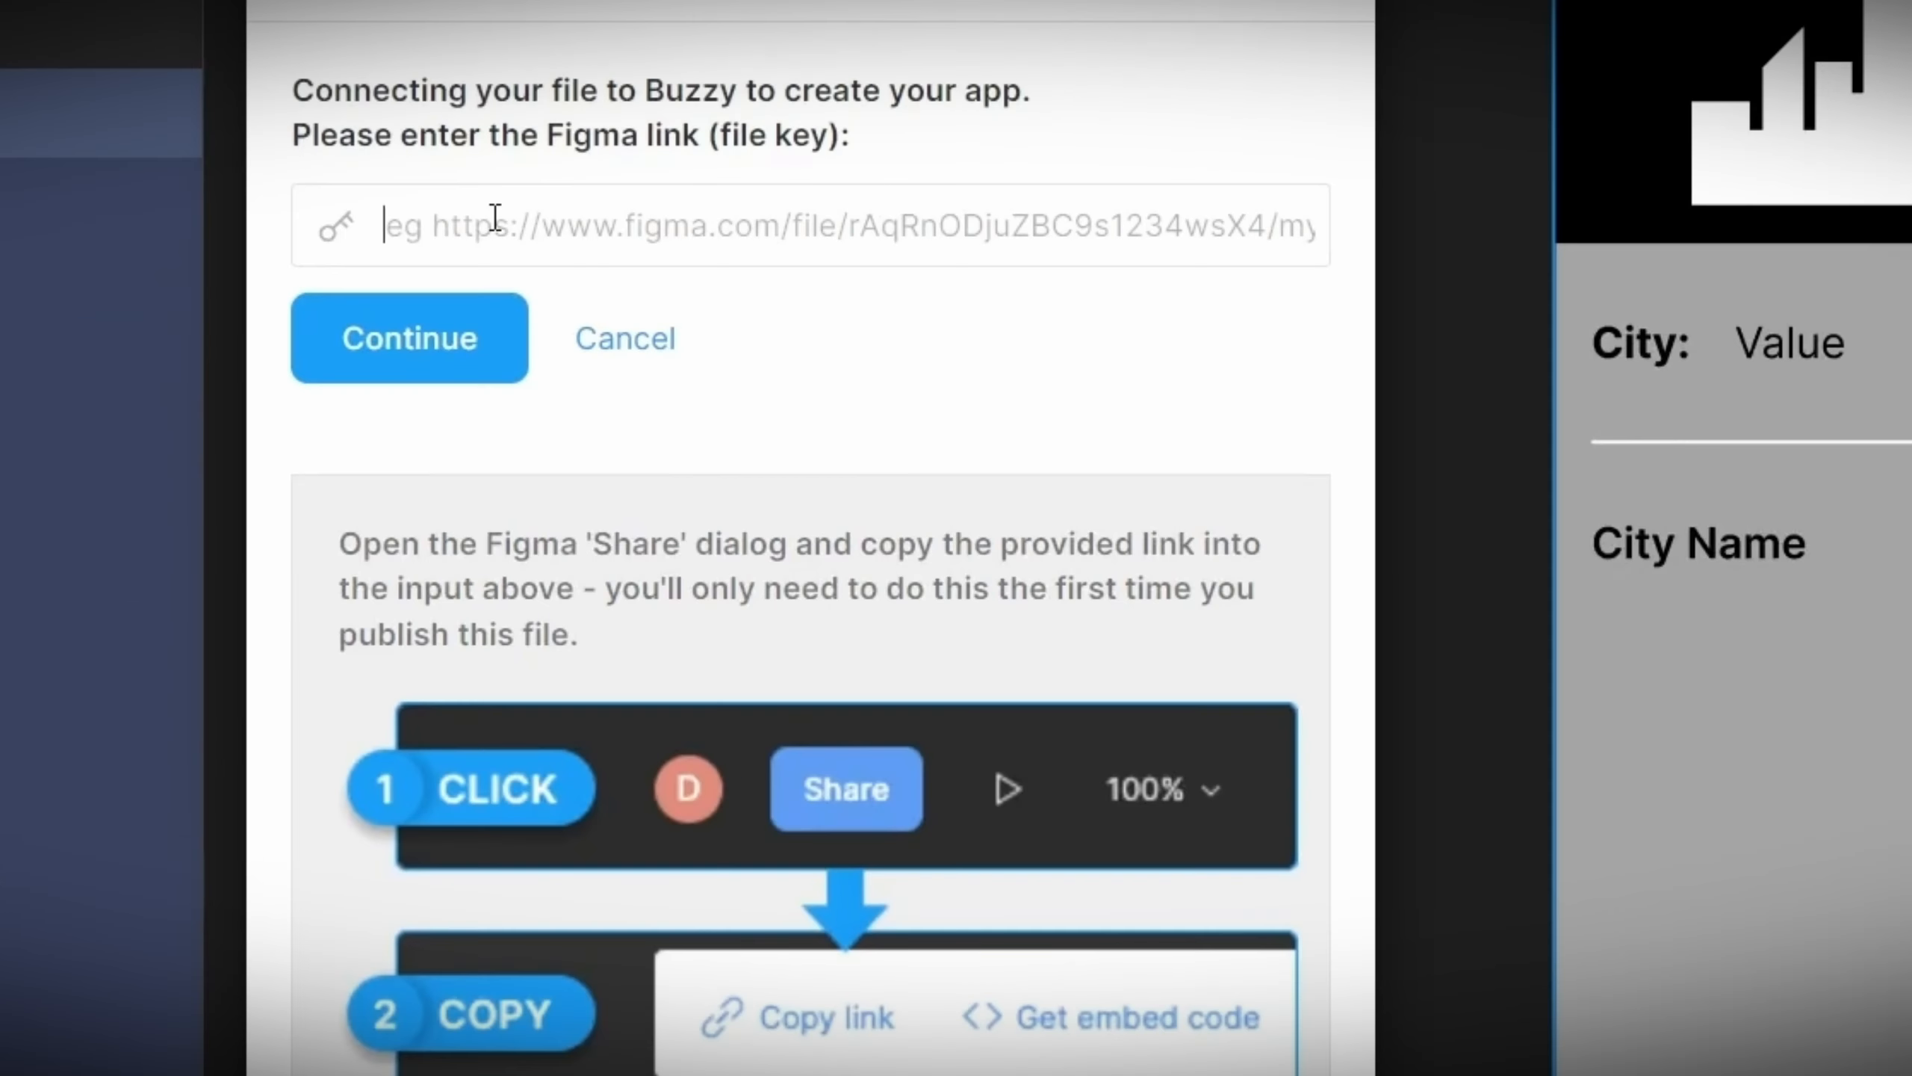
key(ctrl+v)
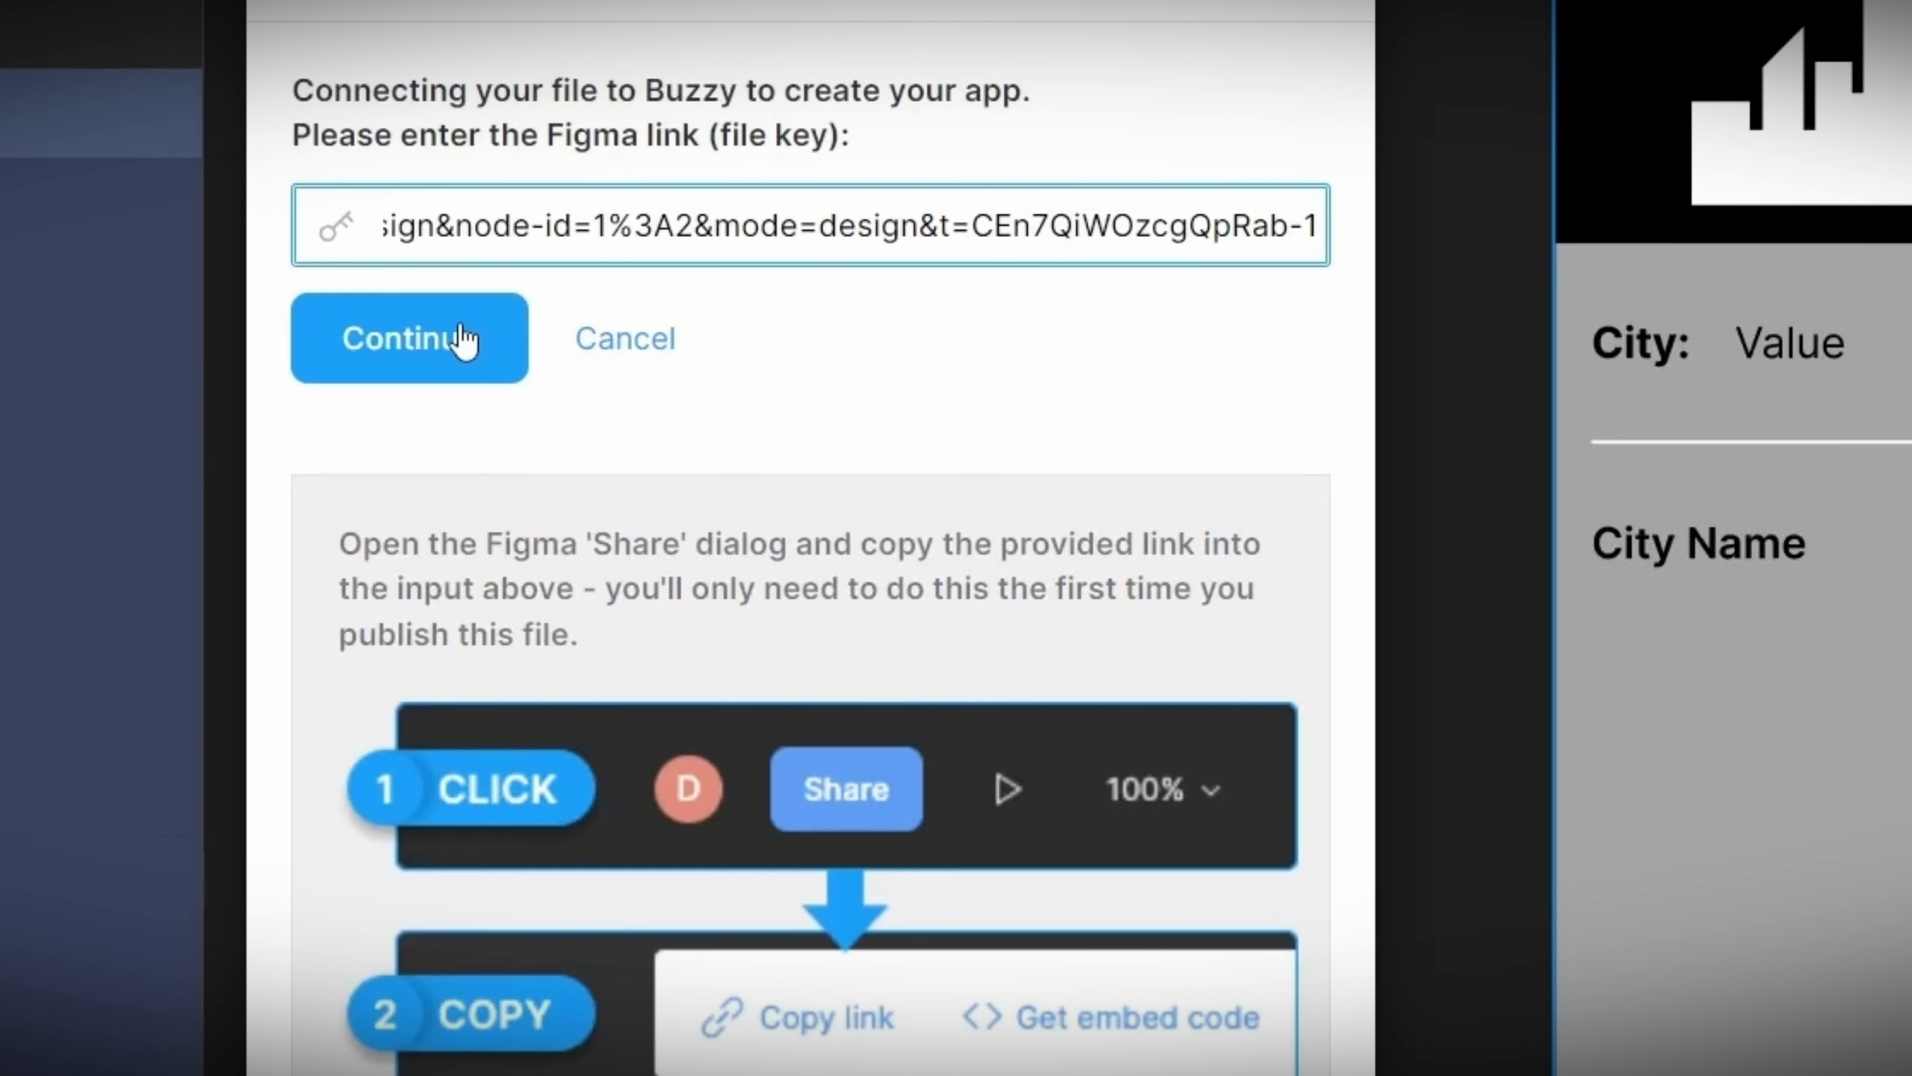
click(461, 340)
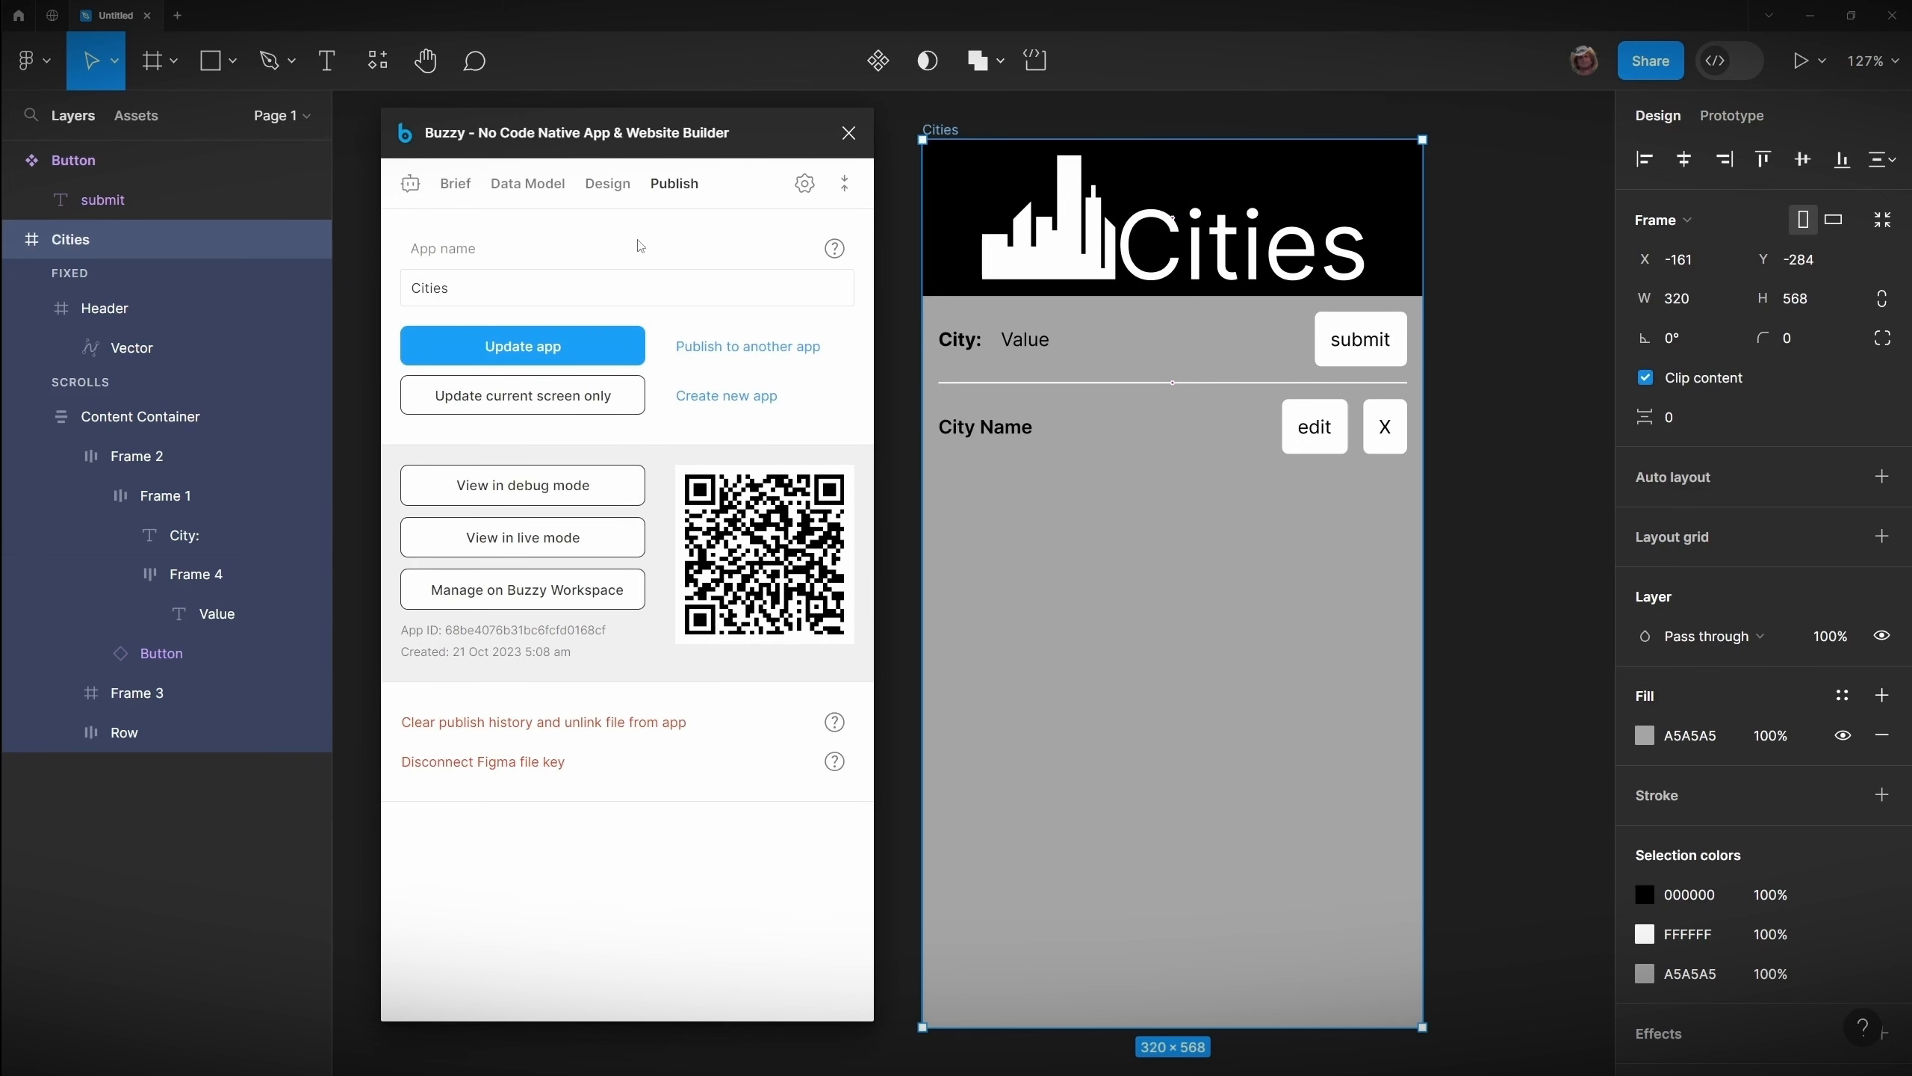
Step: Start a new data model field and add Cities as its source datatable
click(544, 185)
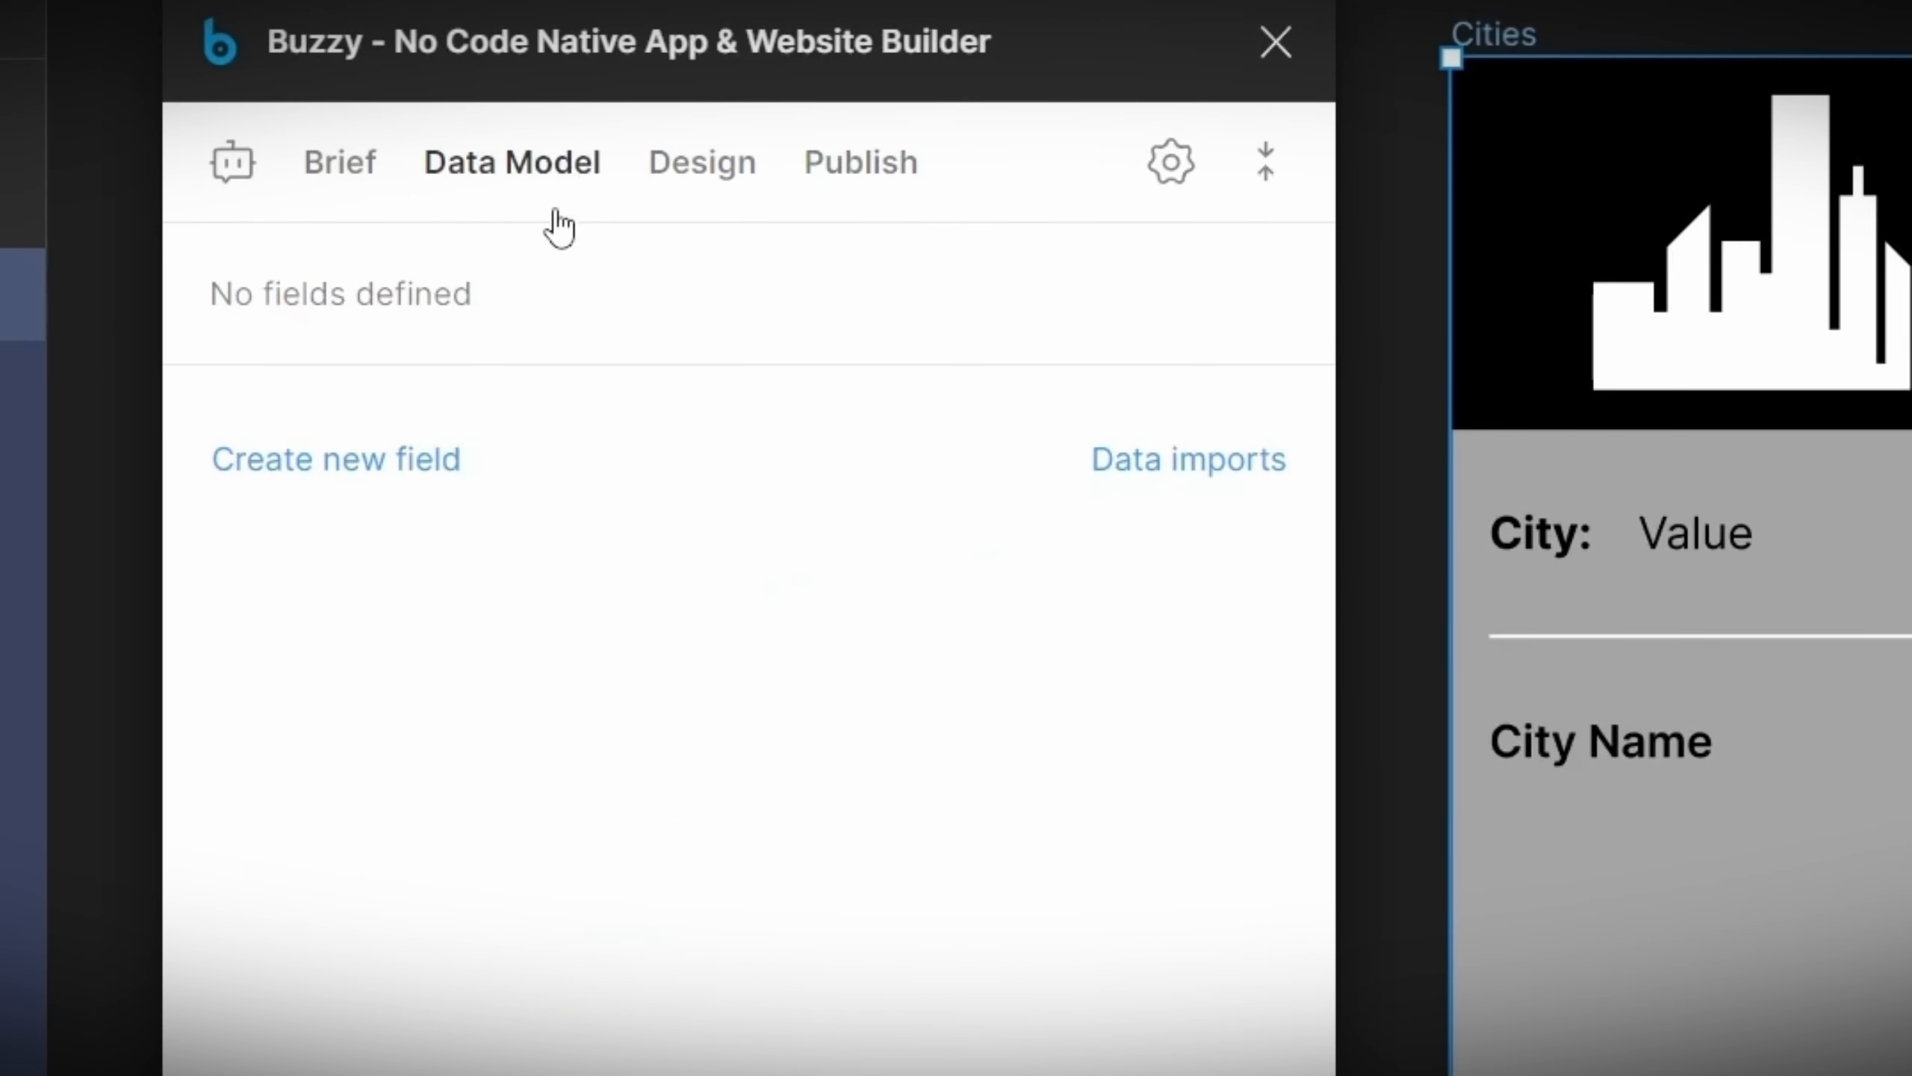
click(401, 478)
click(462, 421)
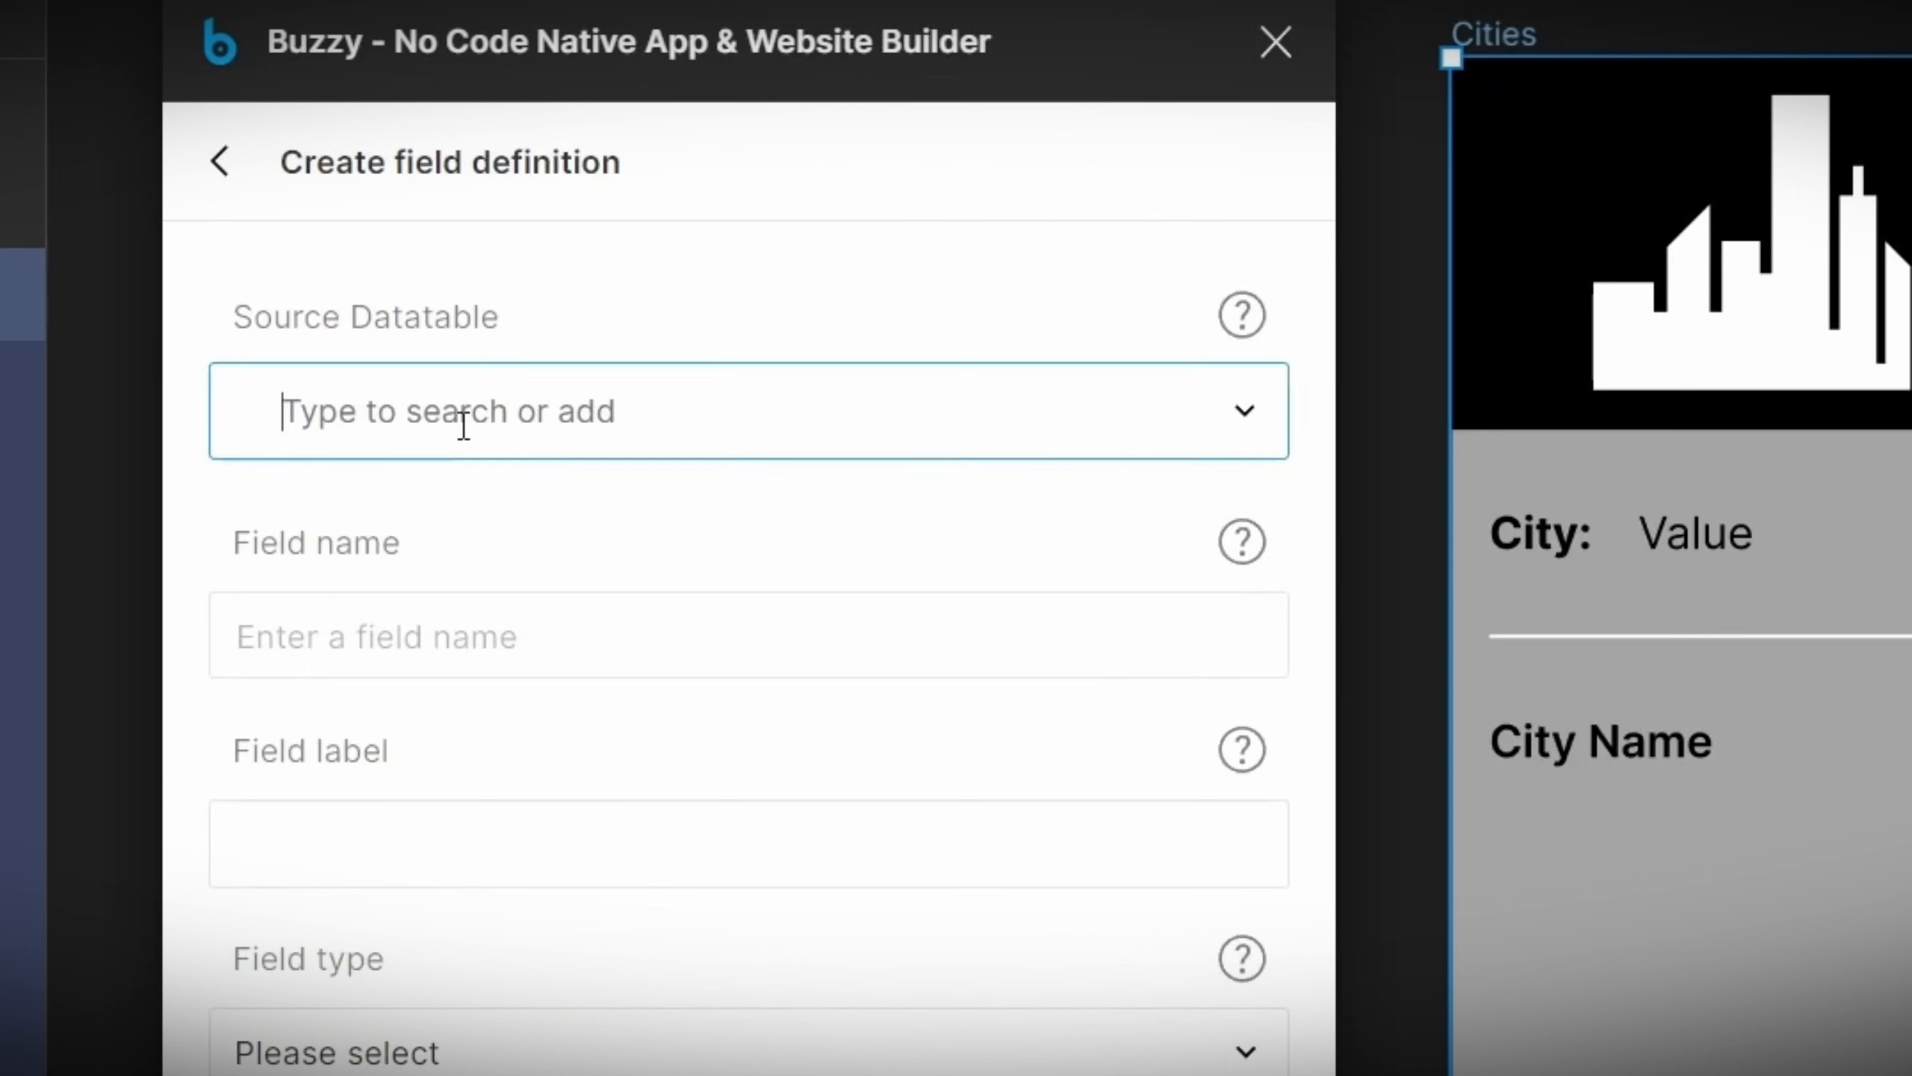
text(Cities)
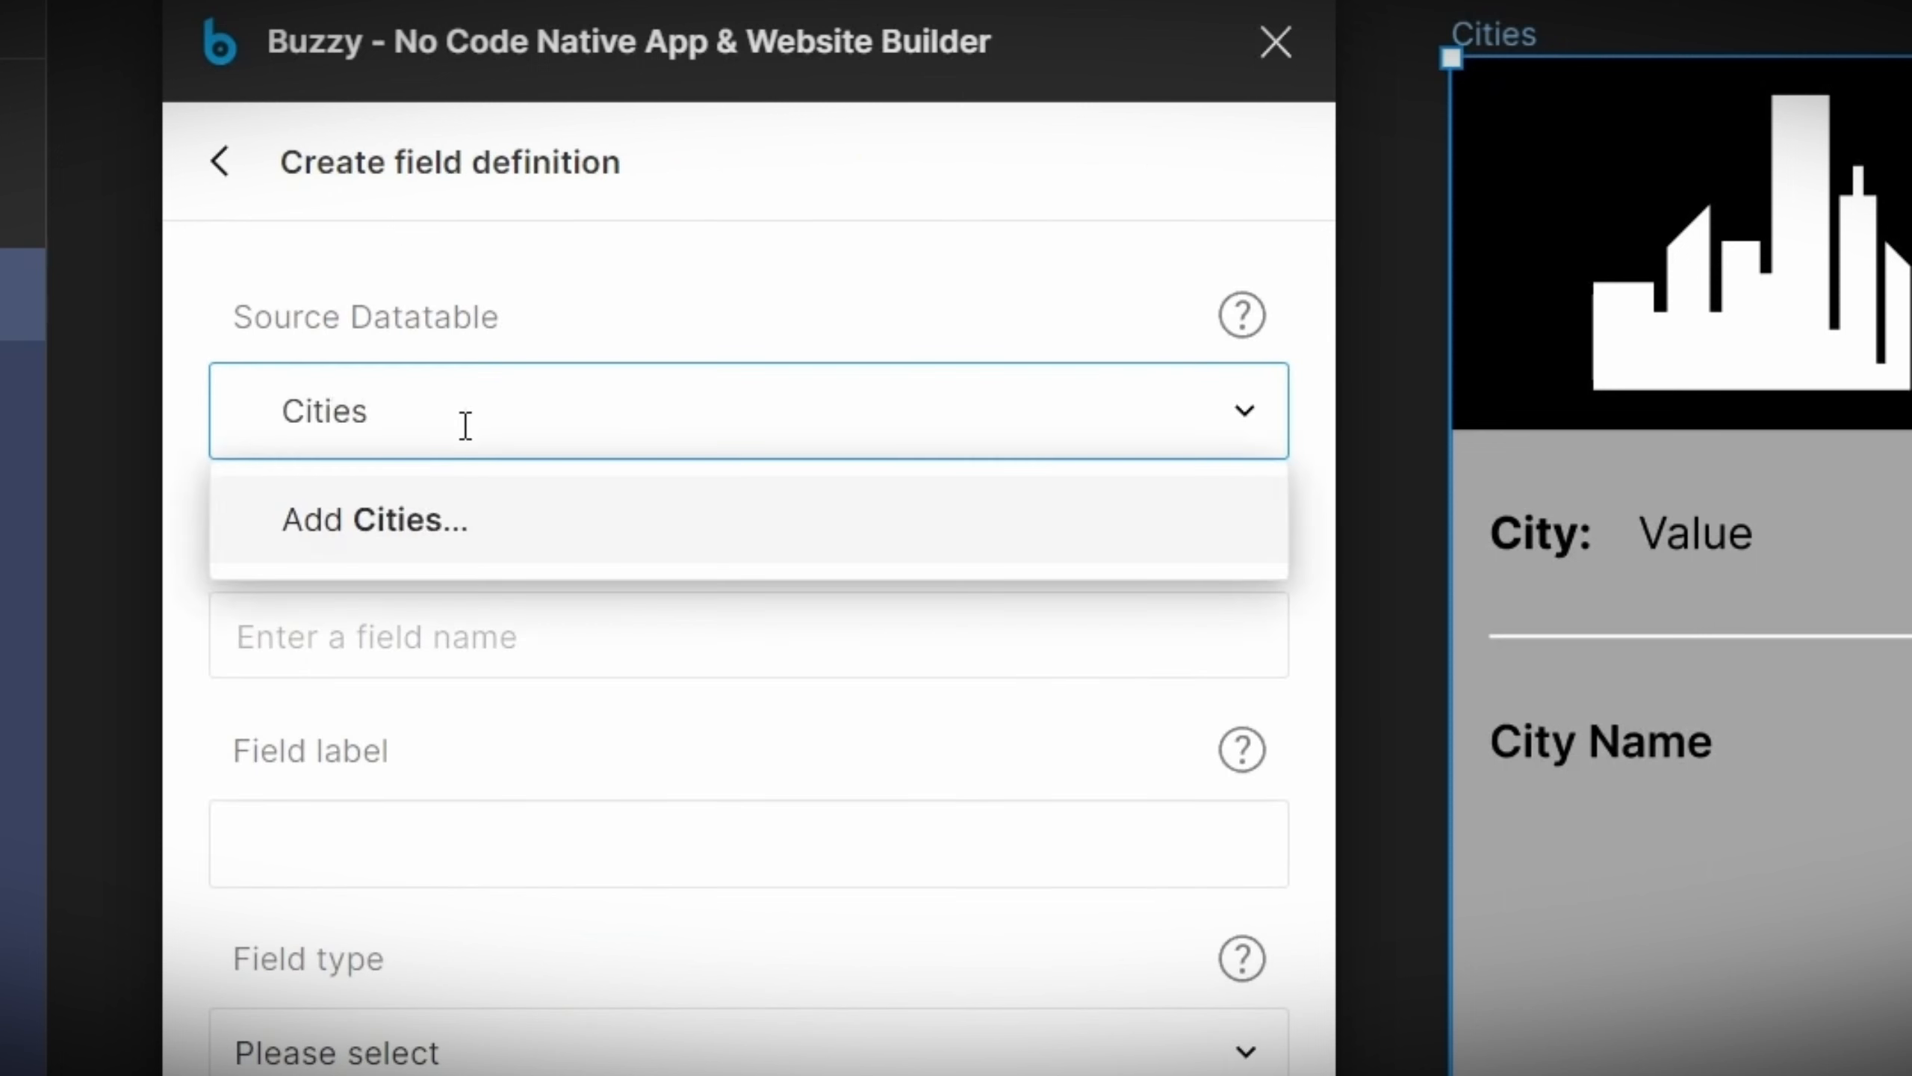
click(413, 529)
Step: Enter CityName as the new field's name
click(400, 641)
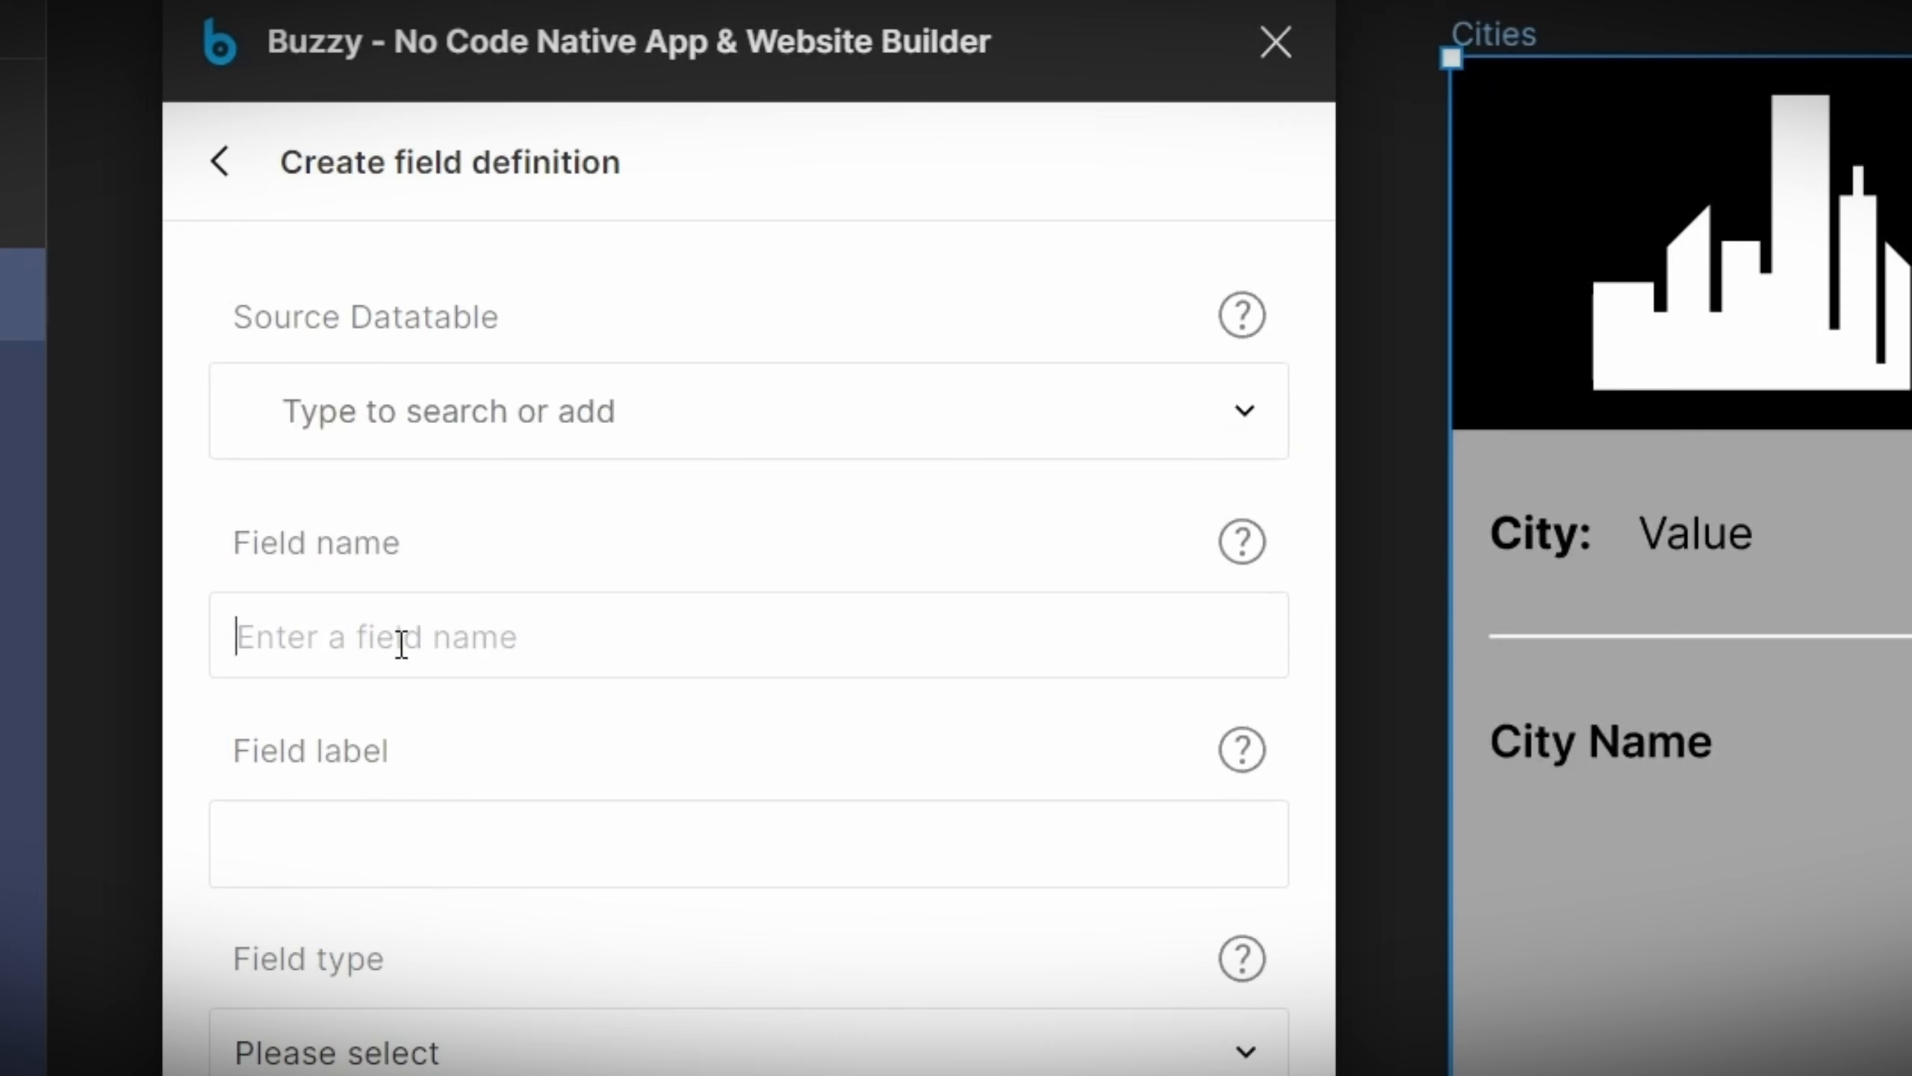
text(CityName)
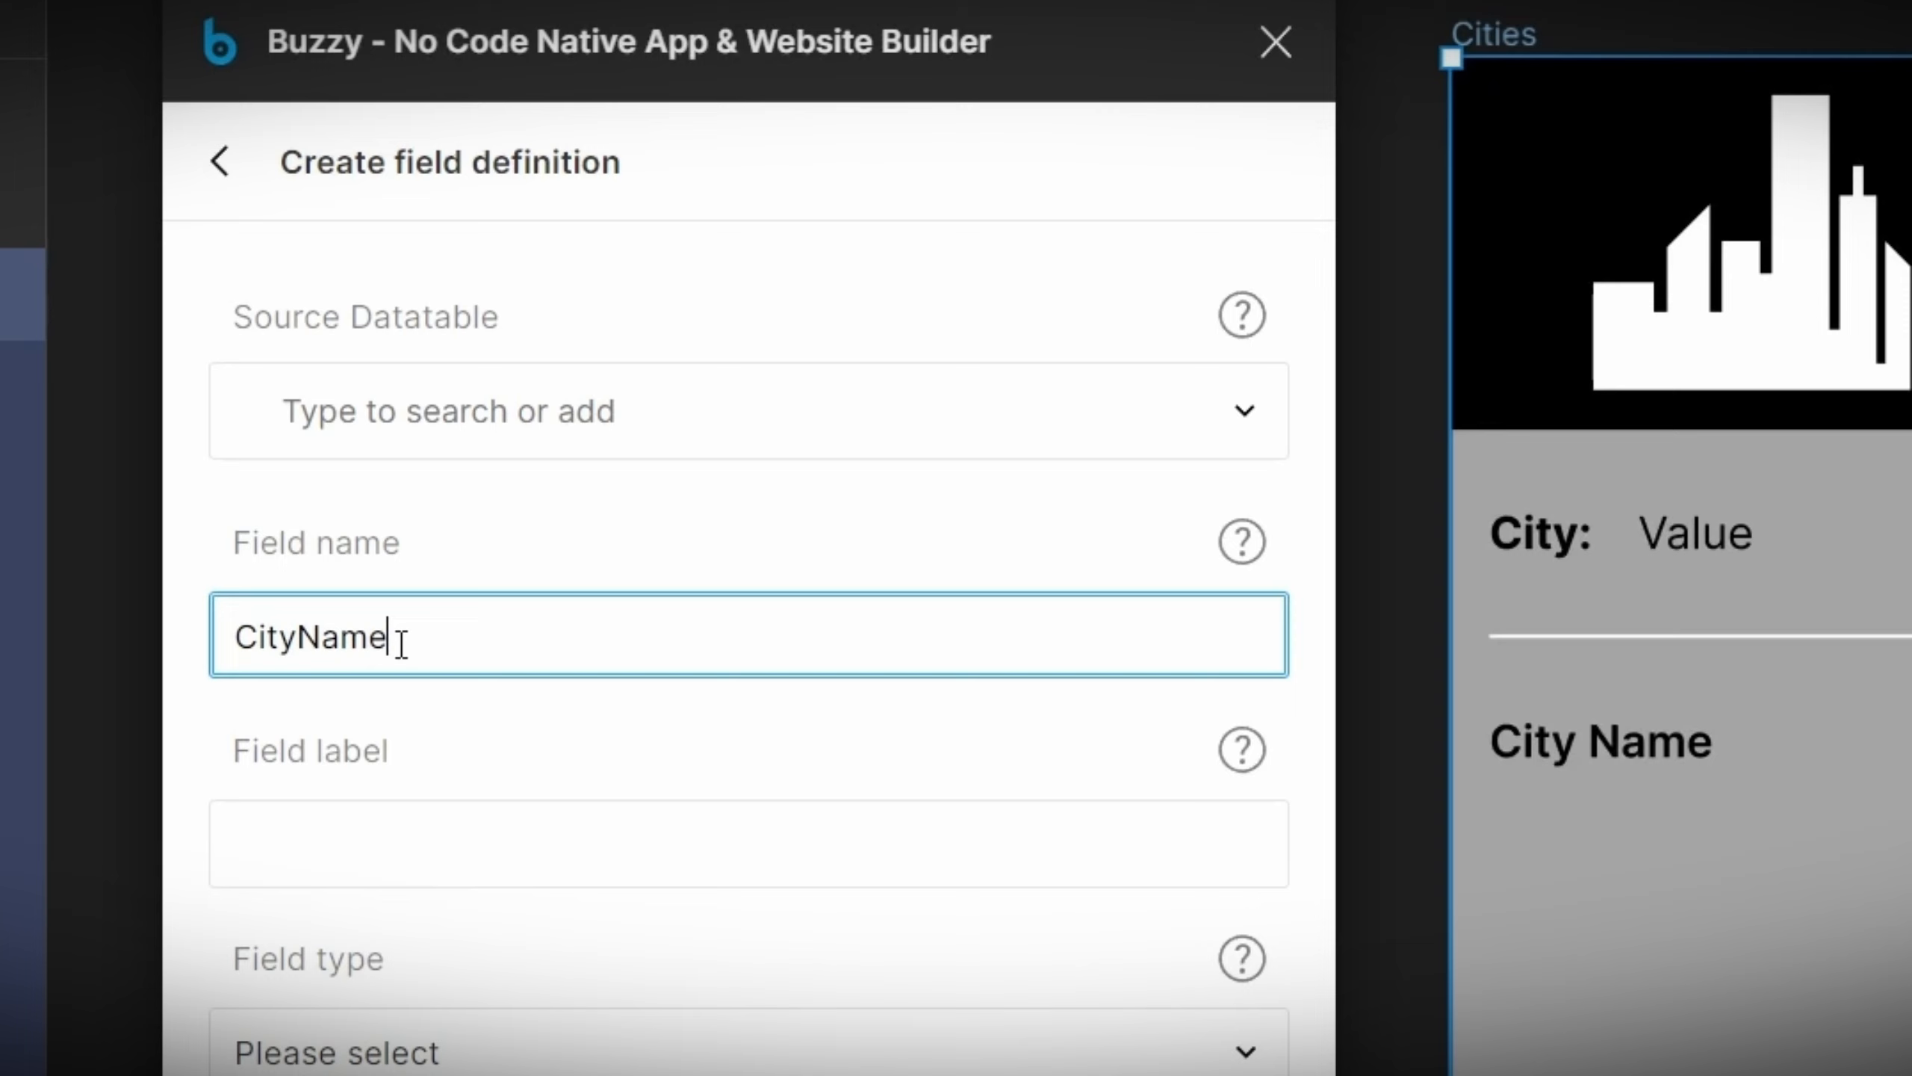
Step: Copy the field name, set the CityName field's type to Plain text, and save the field
double_click(401, 642)
key(ctrl+c)
click(398, 1062)
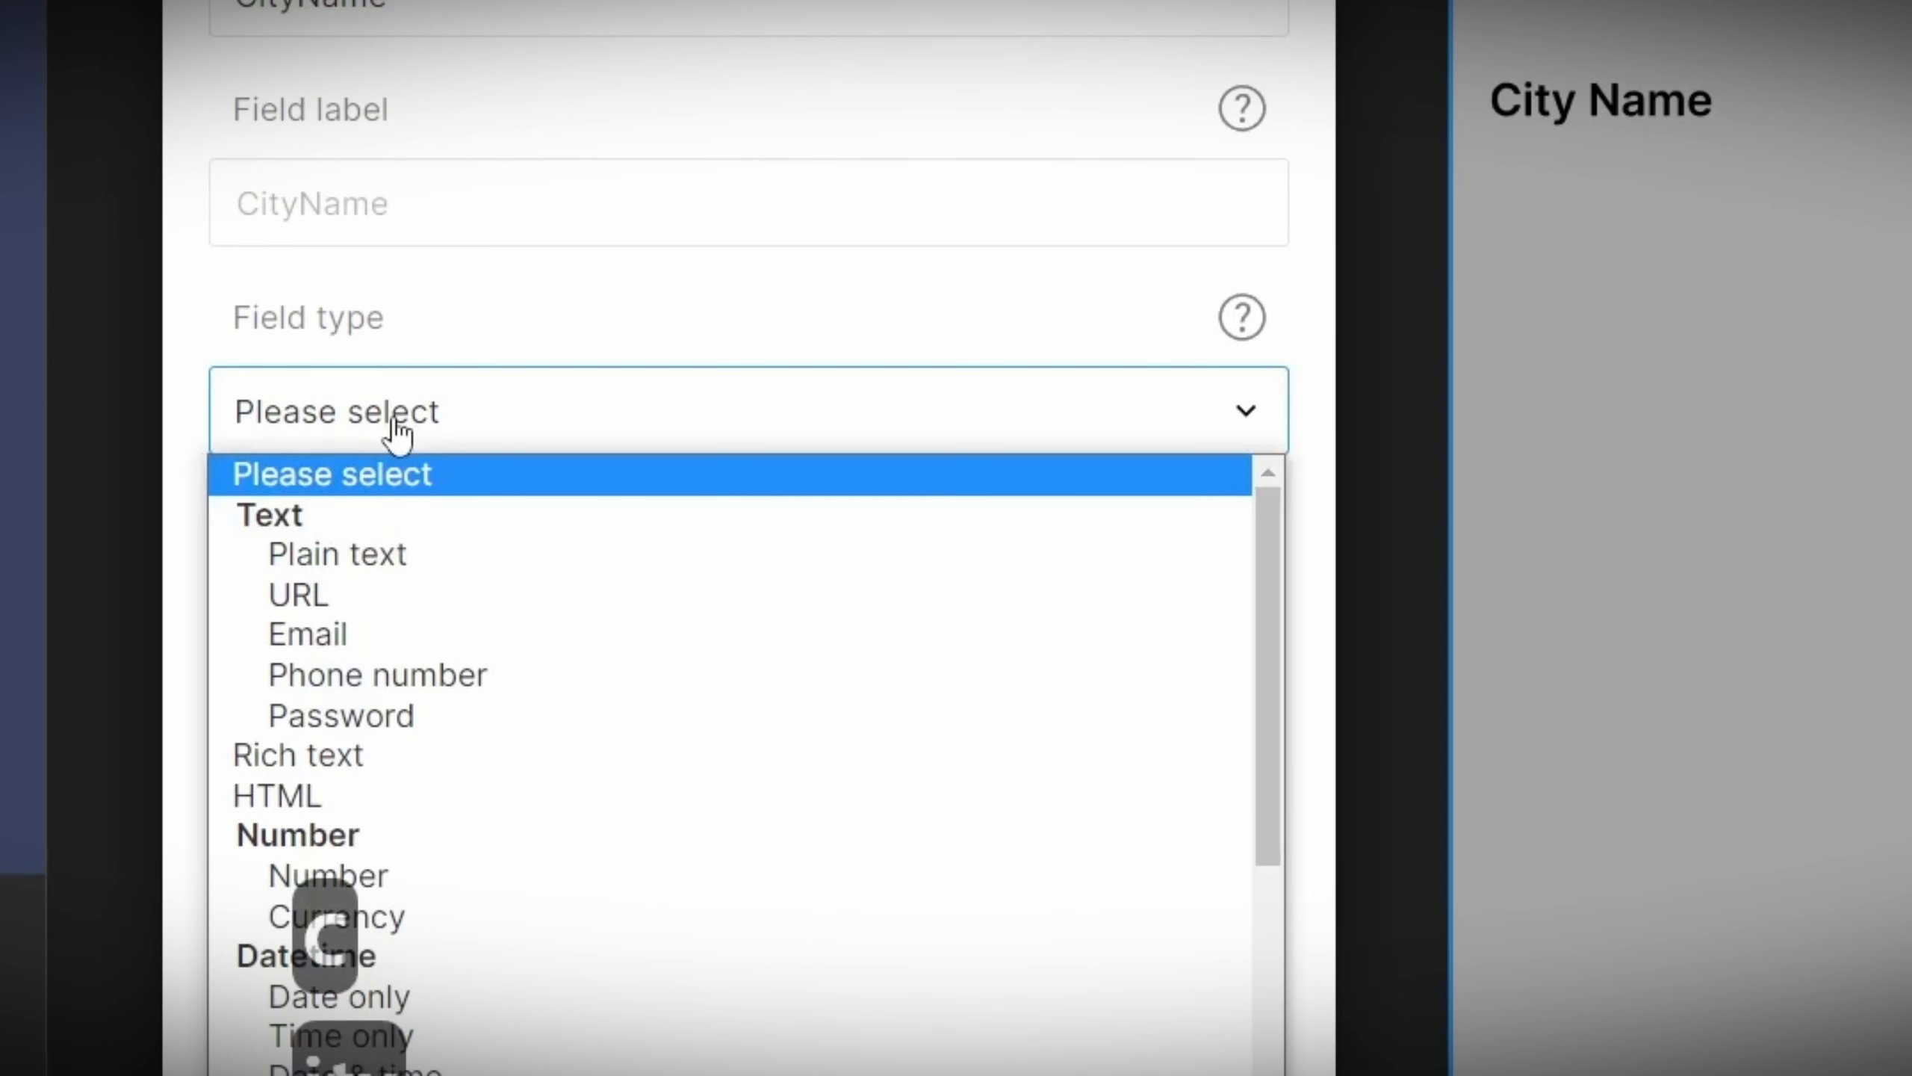
click(380, 557)
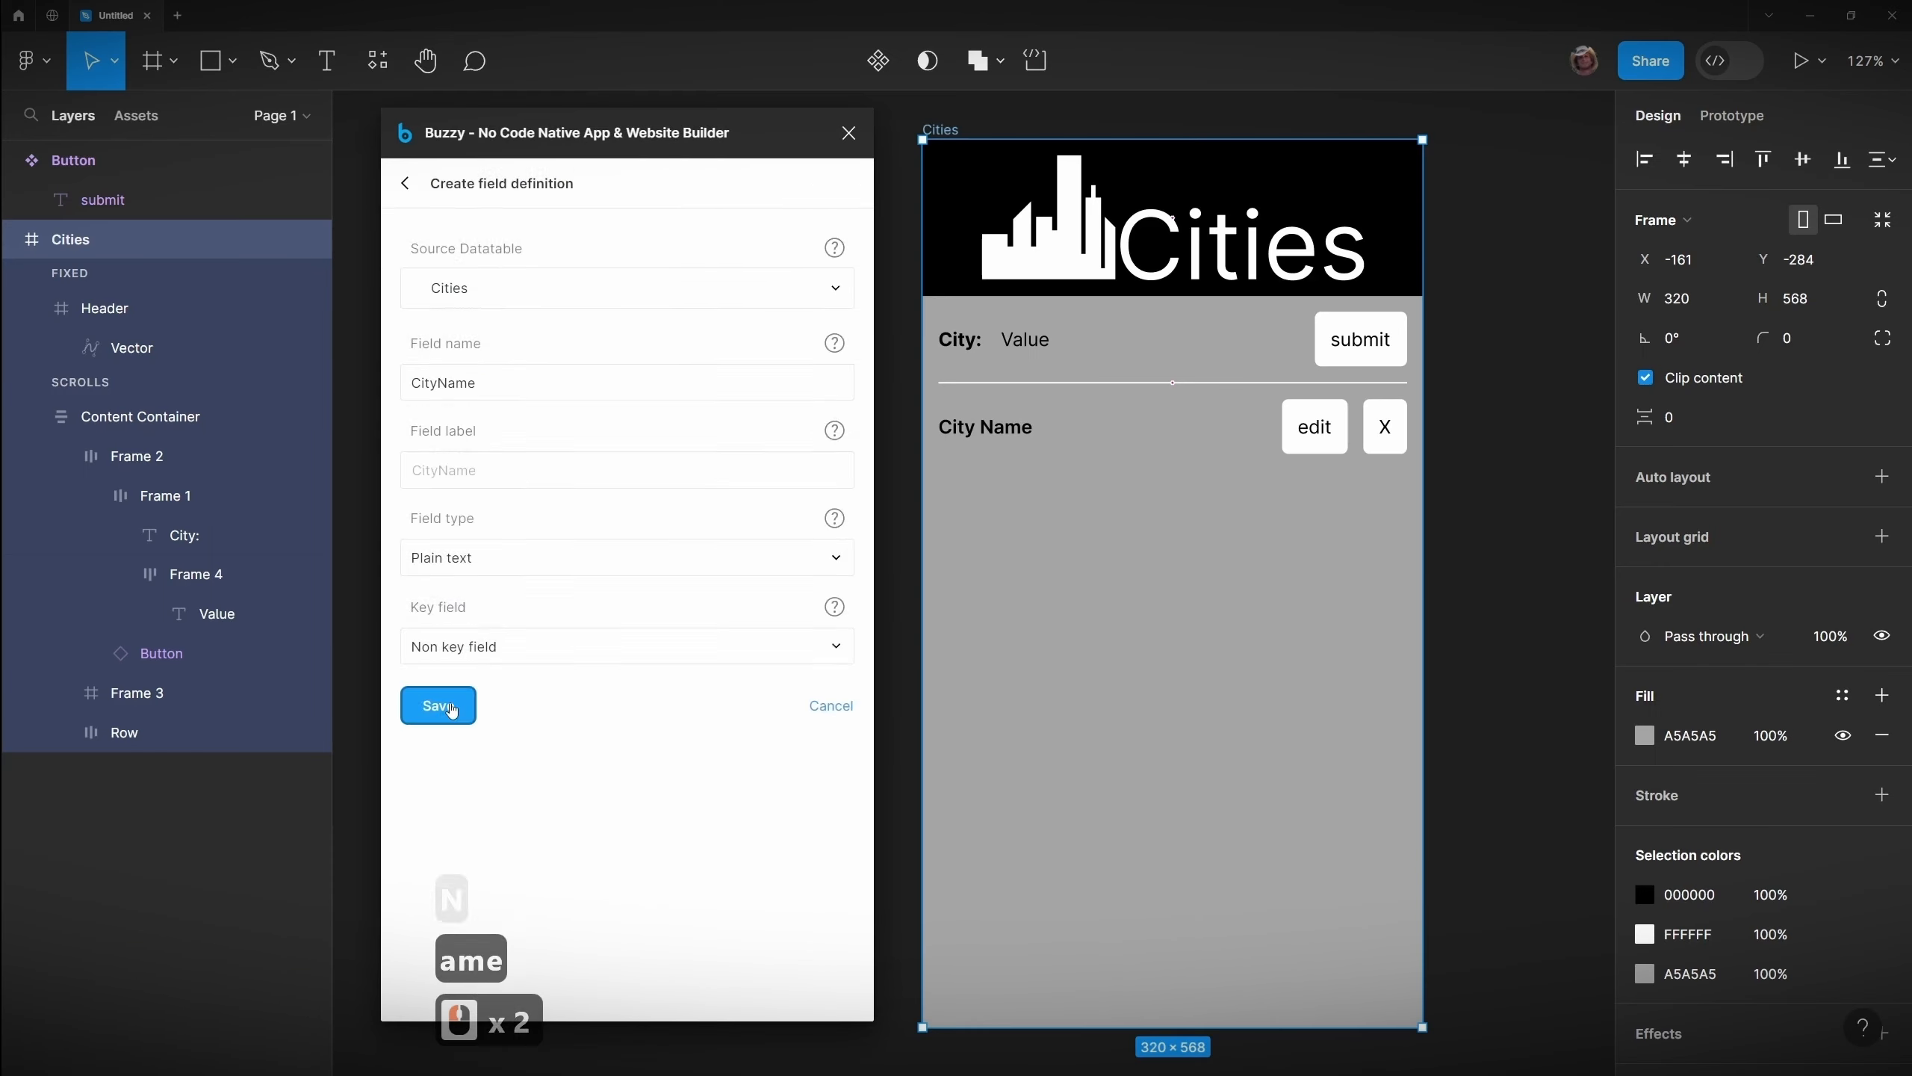
click(452, 708)
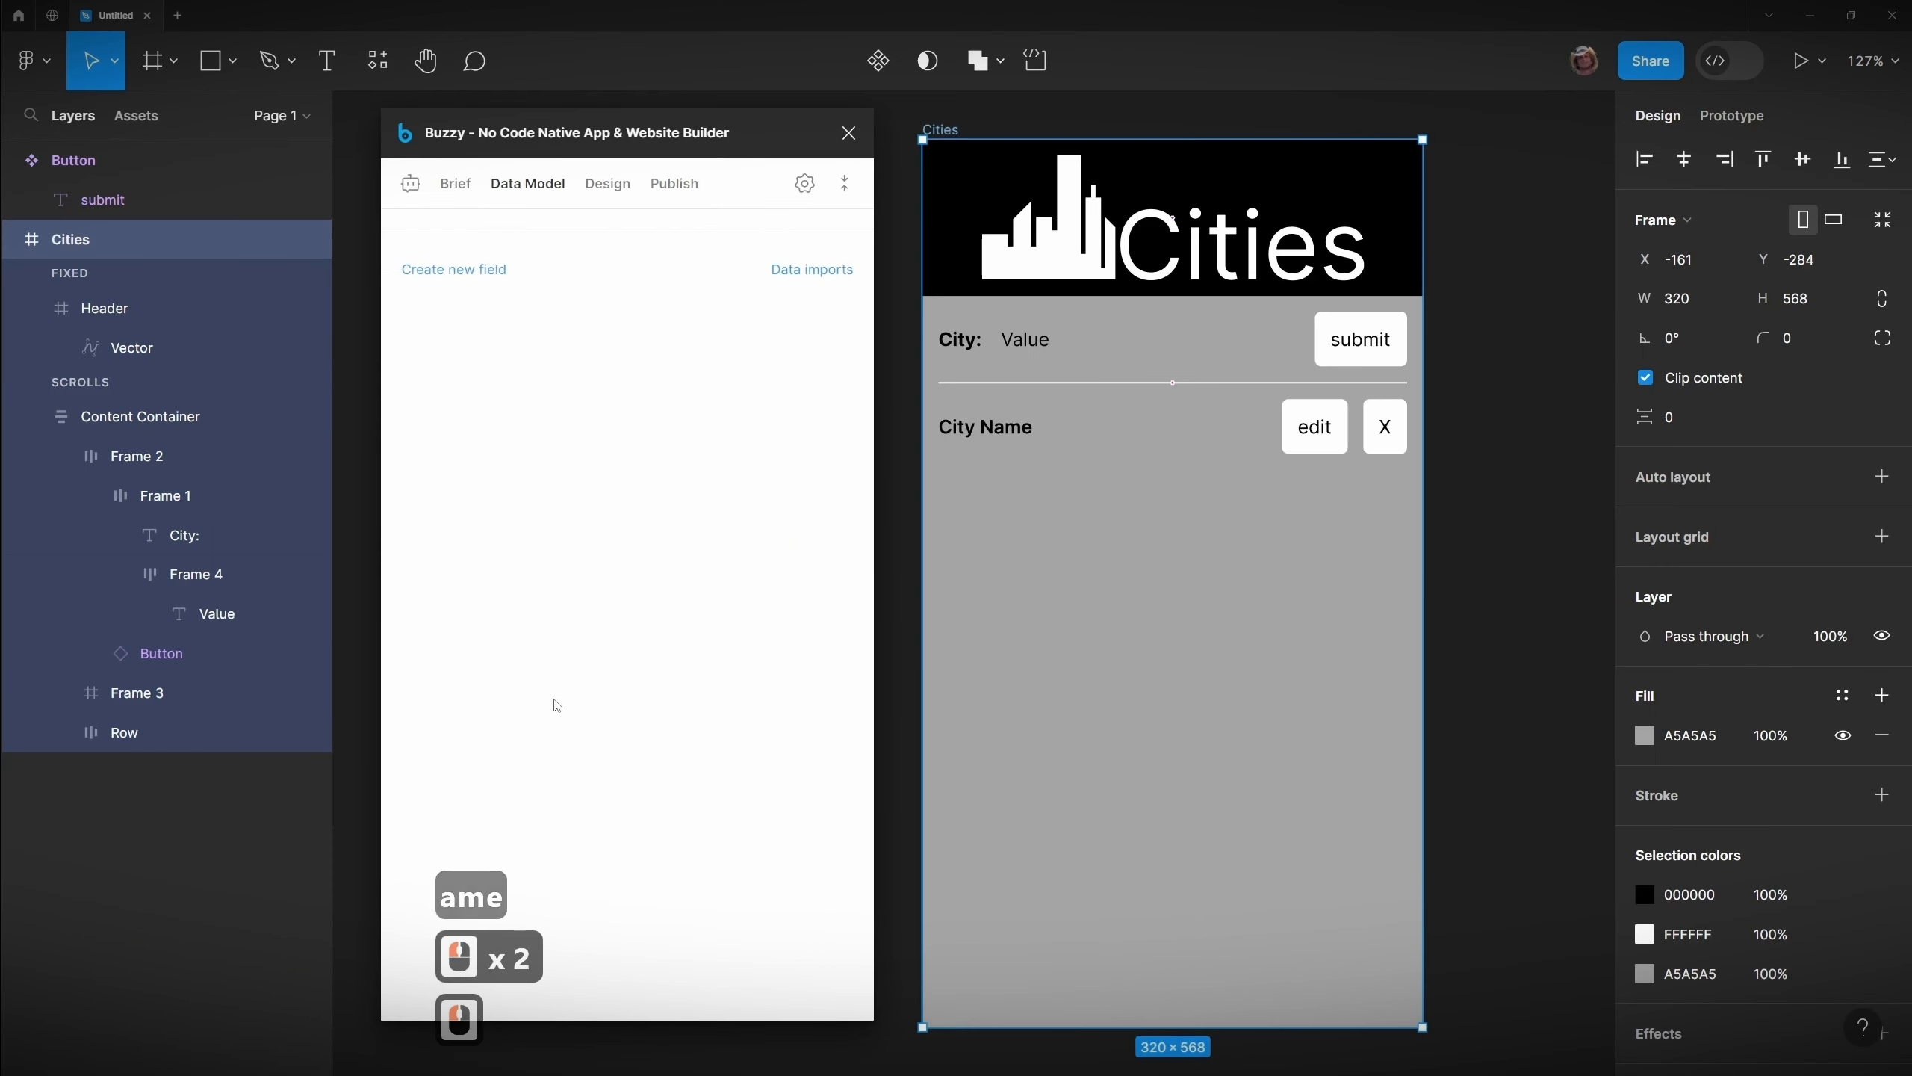
Step: Update the published app and review the Cities datatable's fields in the data model
click(654, 187)
click(539, 344)
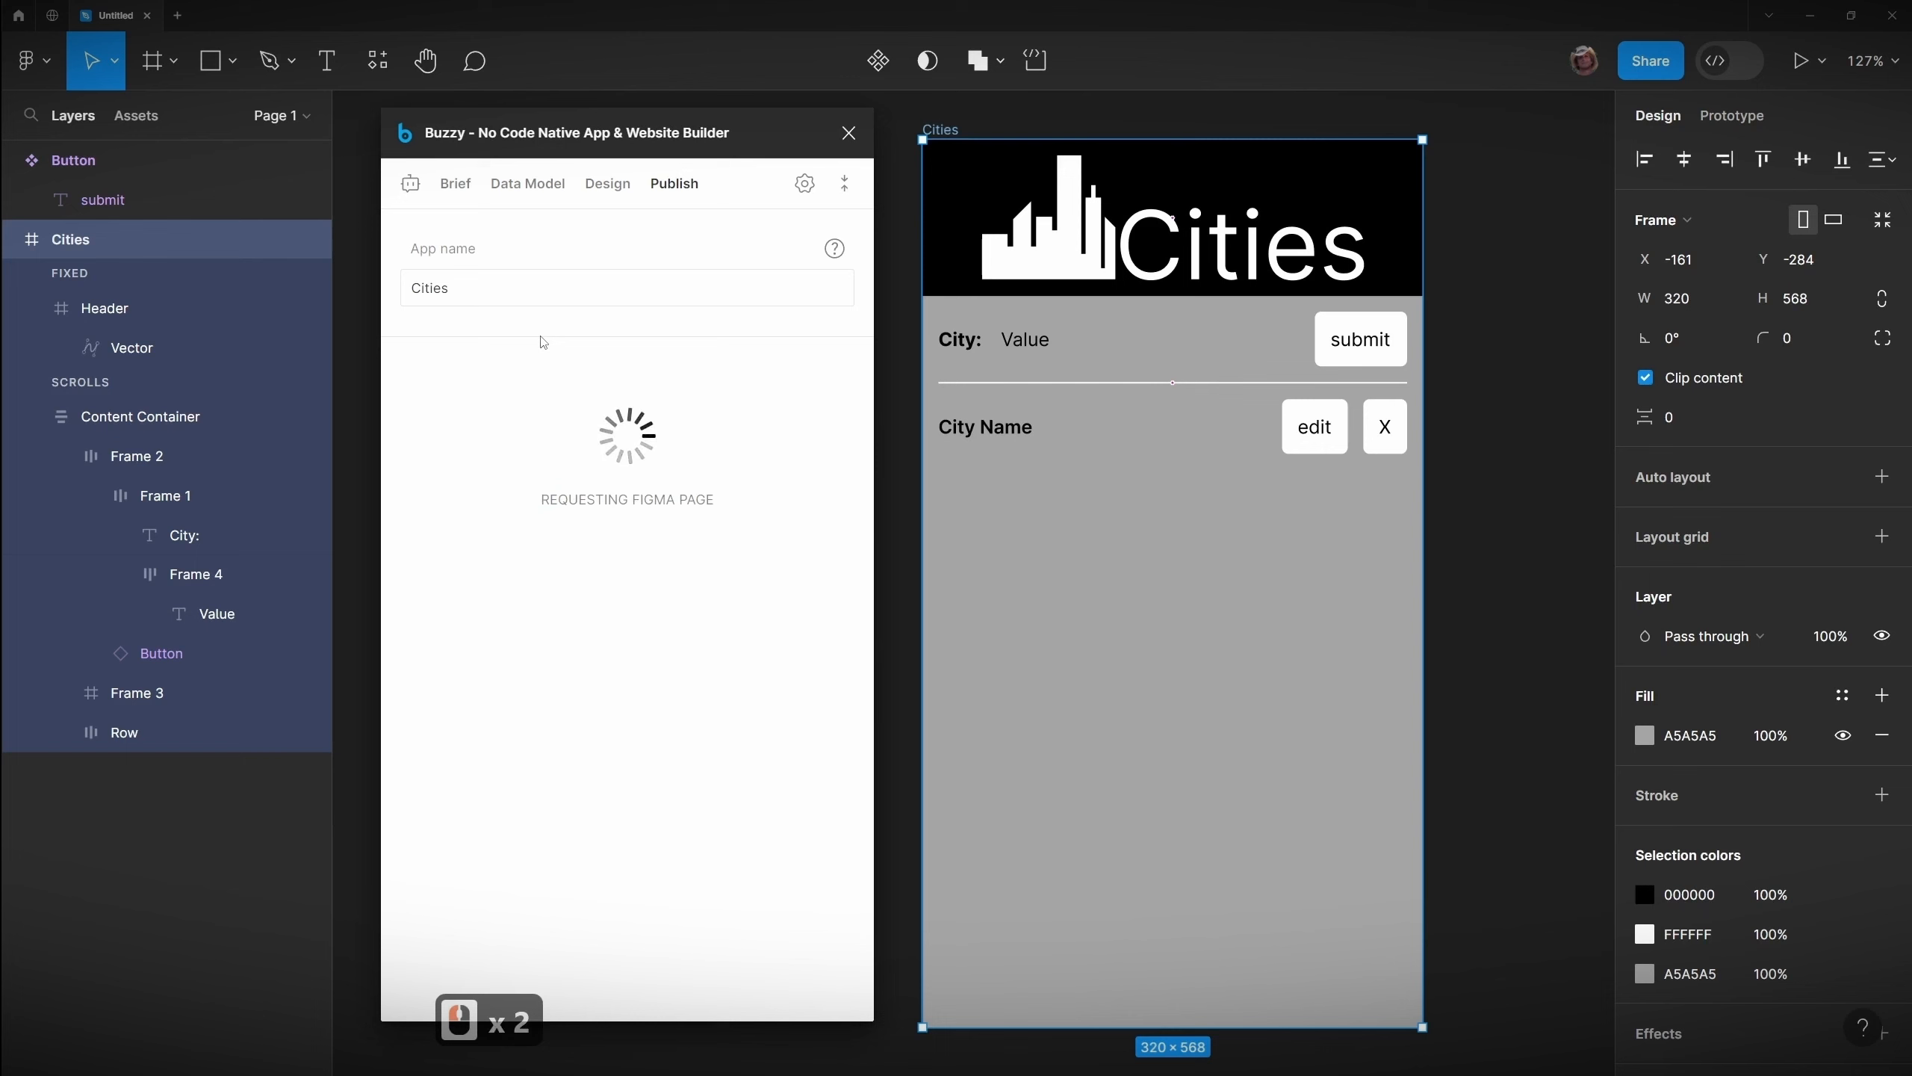
click(544, 184)
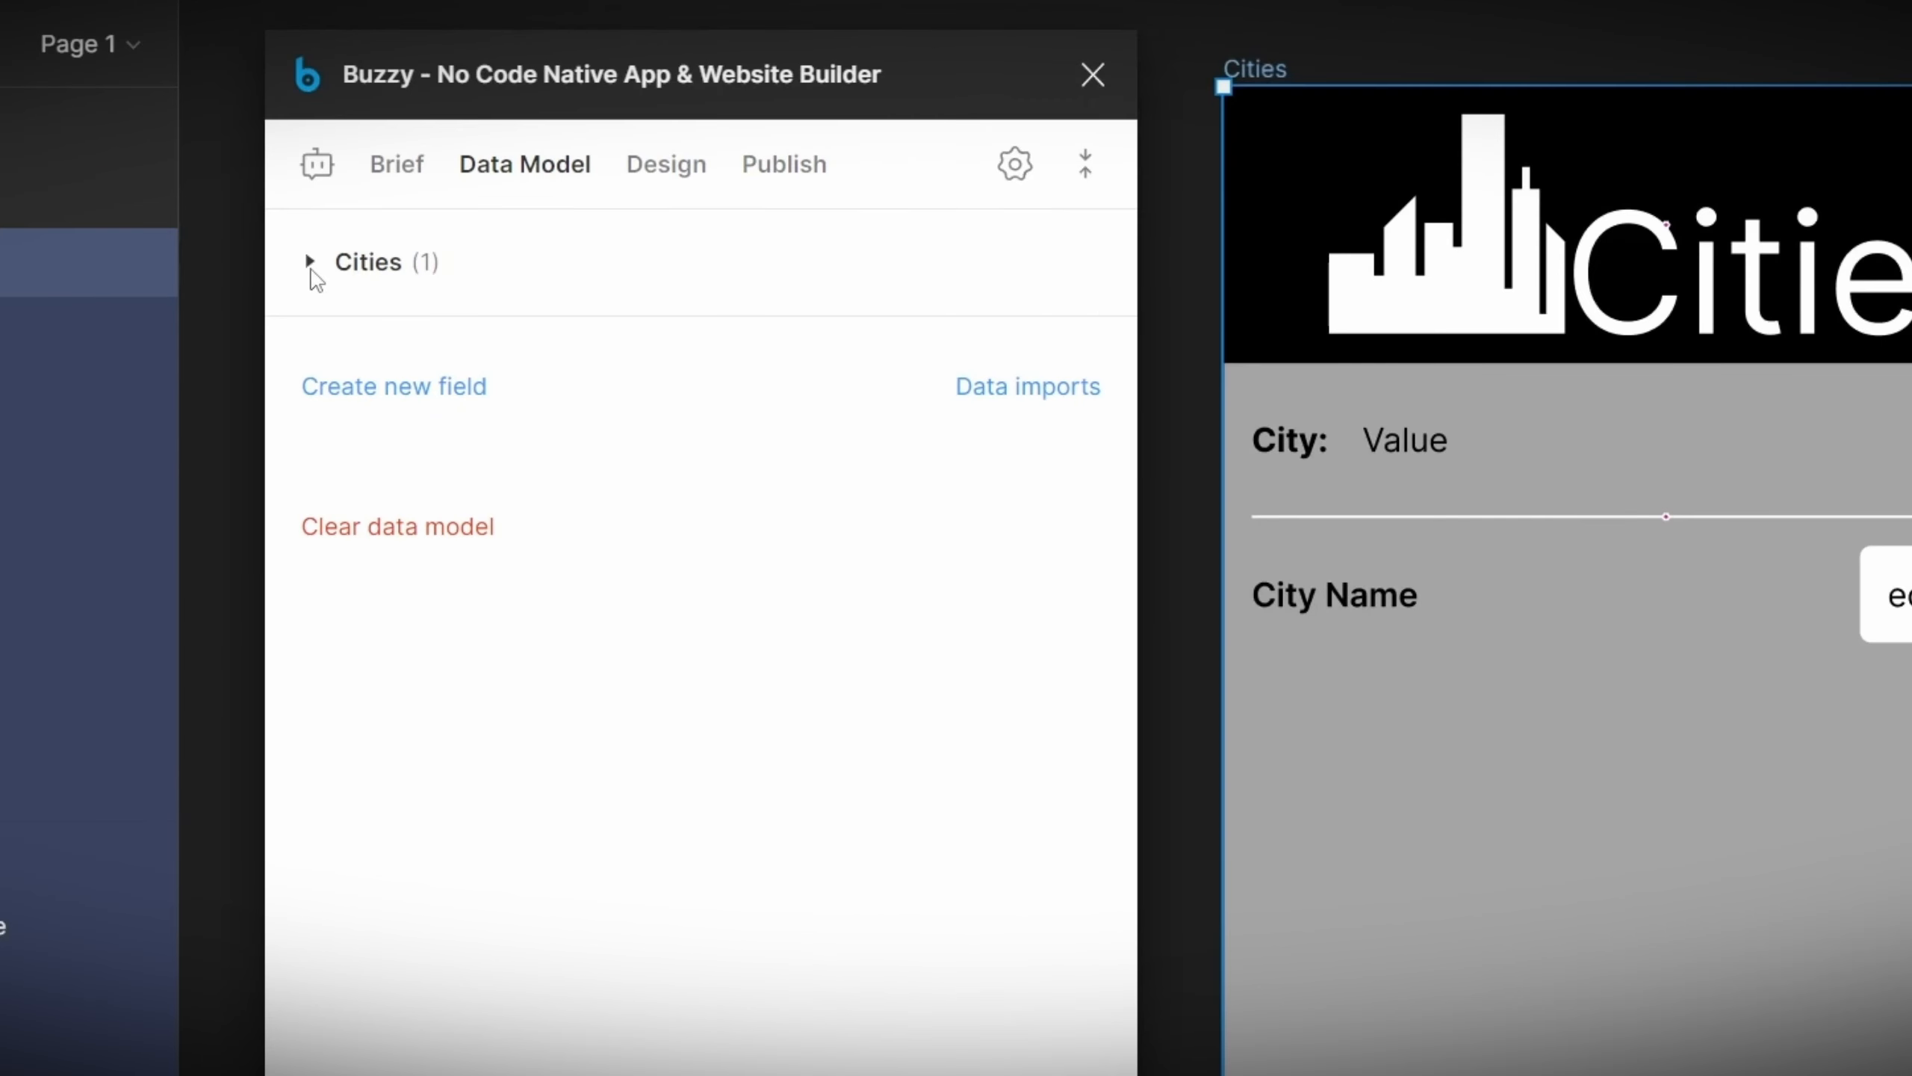
click(311, 272)
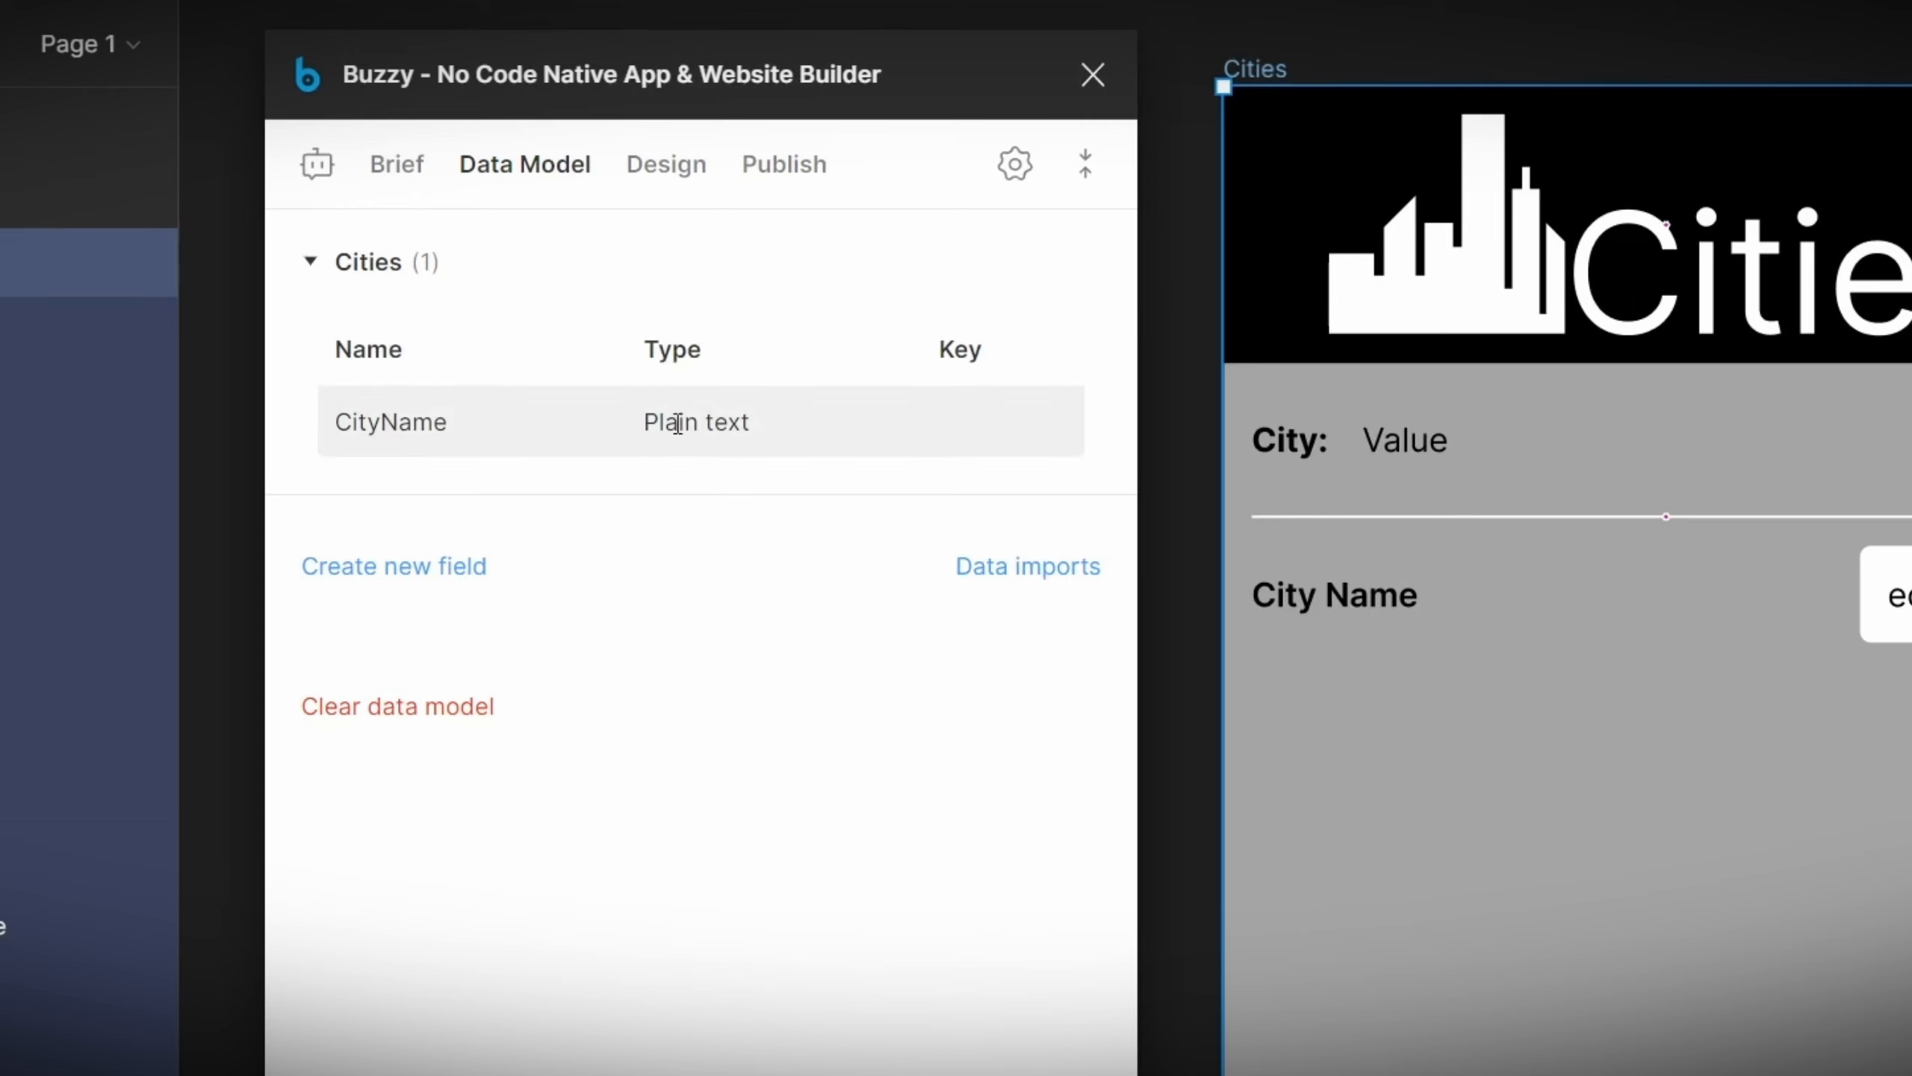
click(310, 264)
Step: Rename the Frame 2 layer under Content Container to Form (C/F/Cities/Capture)
click(598, 200)
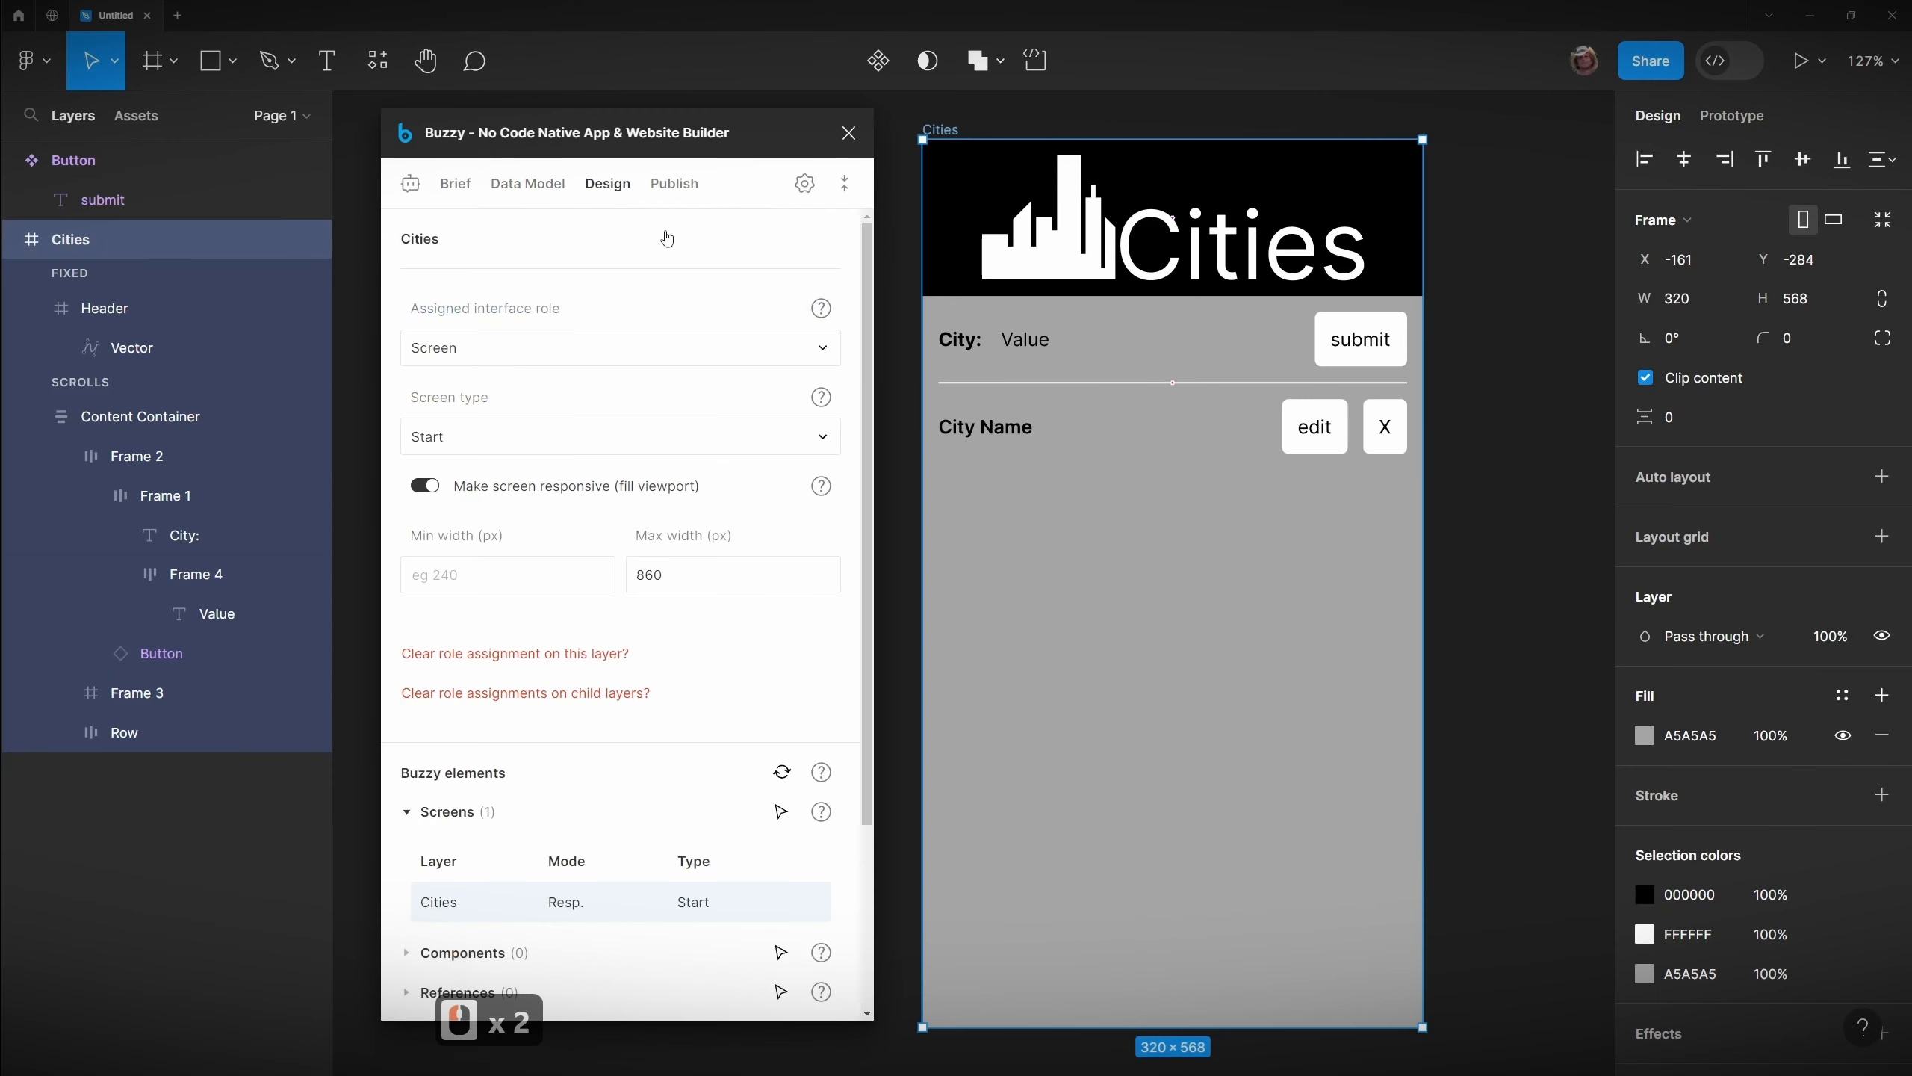
drag(661, 149, 1364, 151)
drag(850, 443, 428, 434)
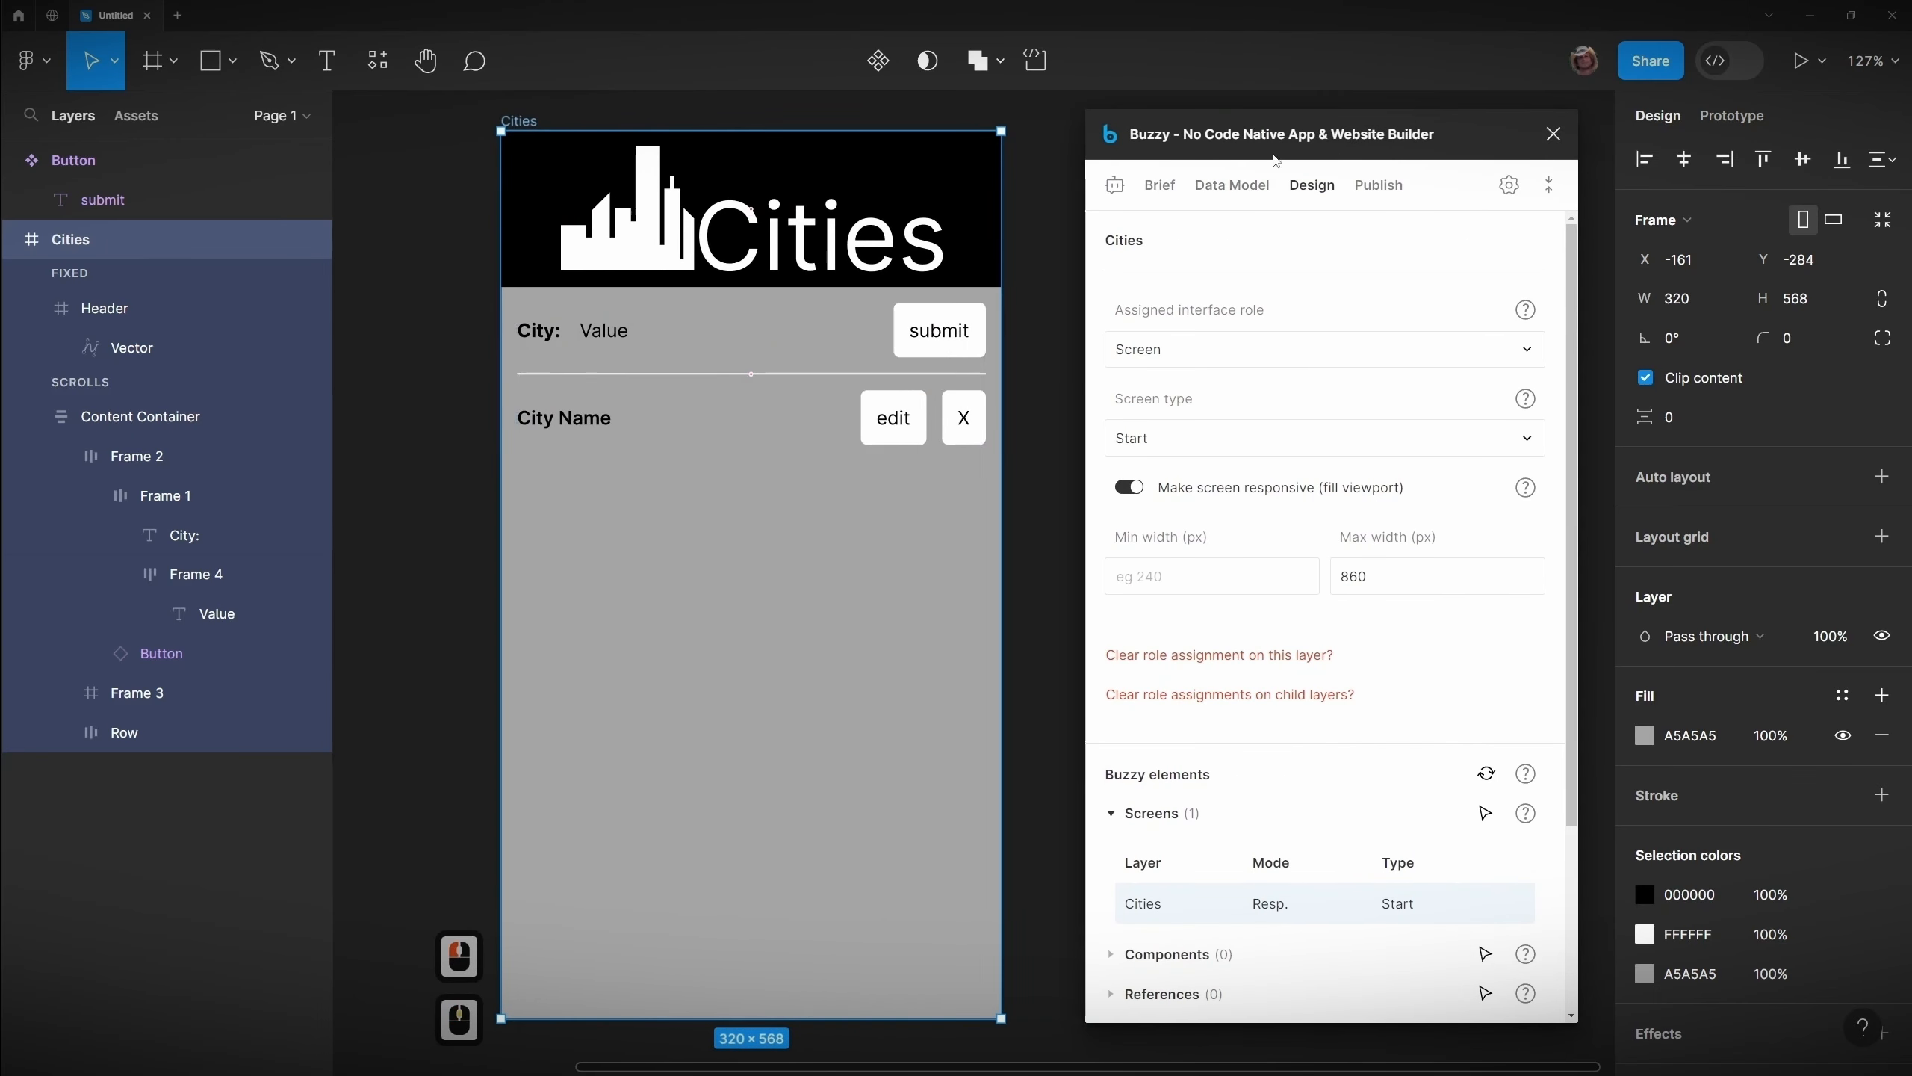
drag(1155, 151, 1144, 151)
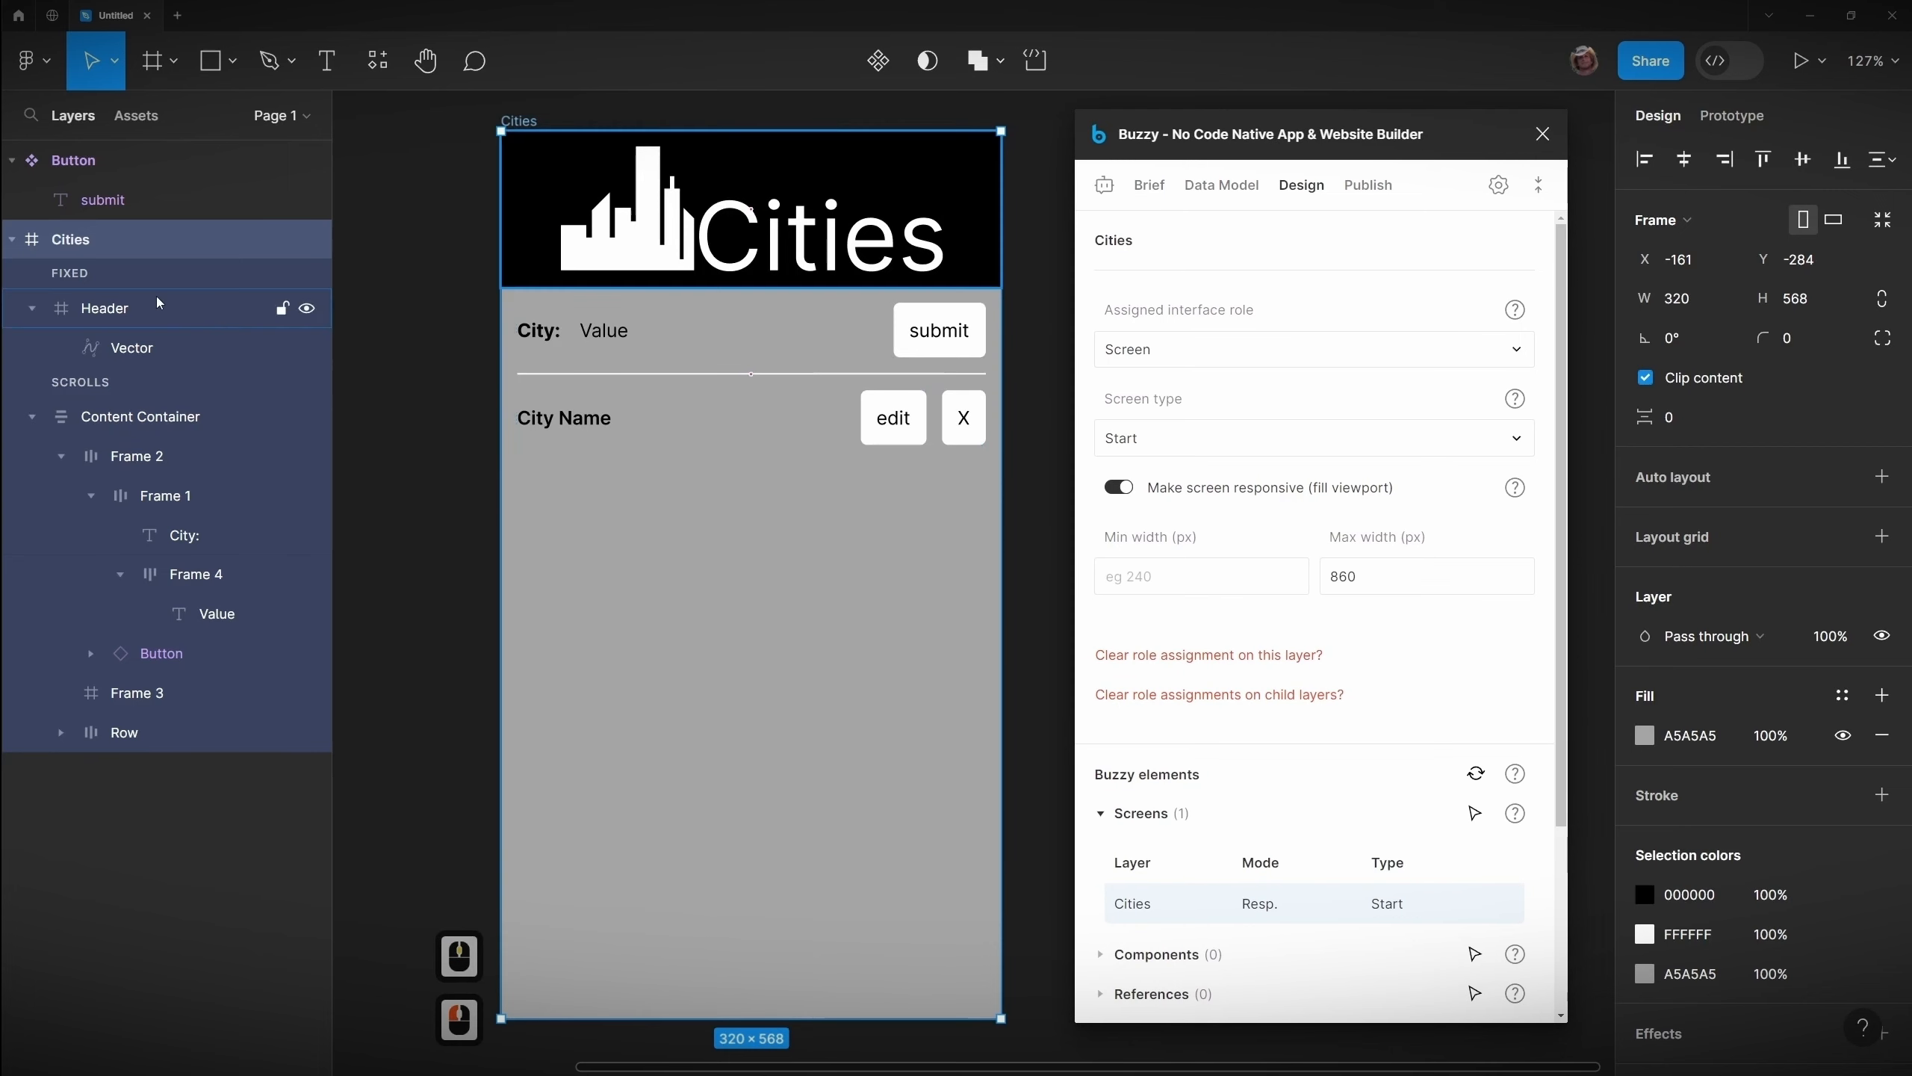
click(141, 421)
click(141, 457)
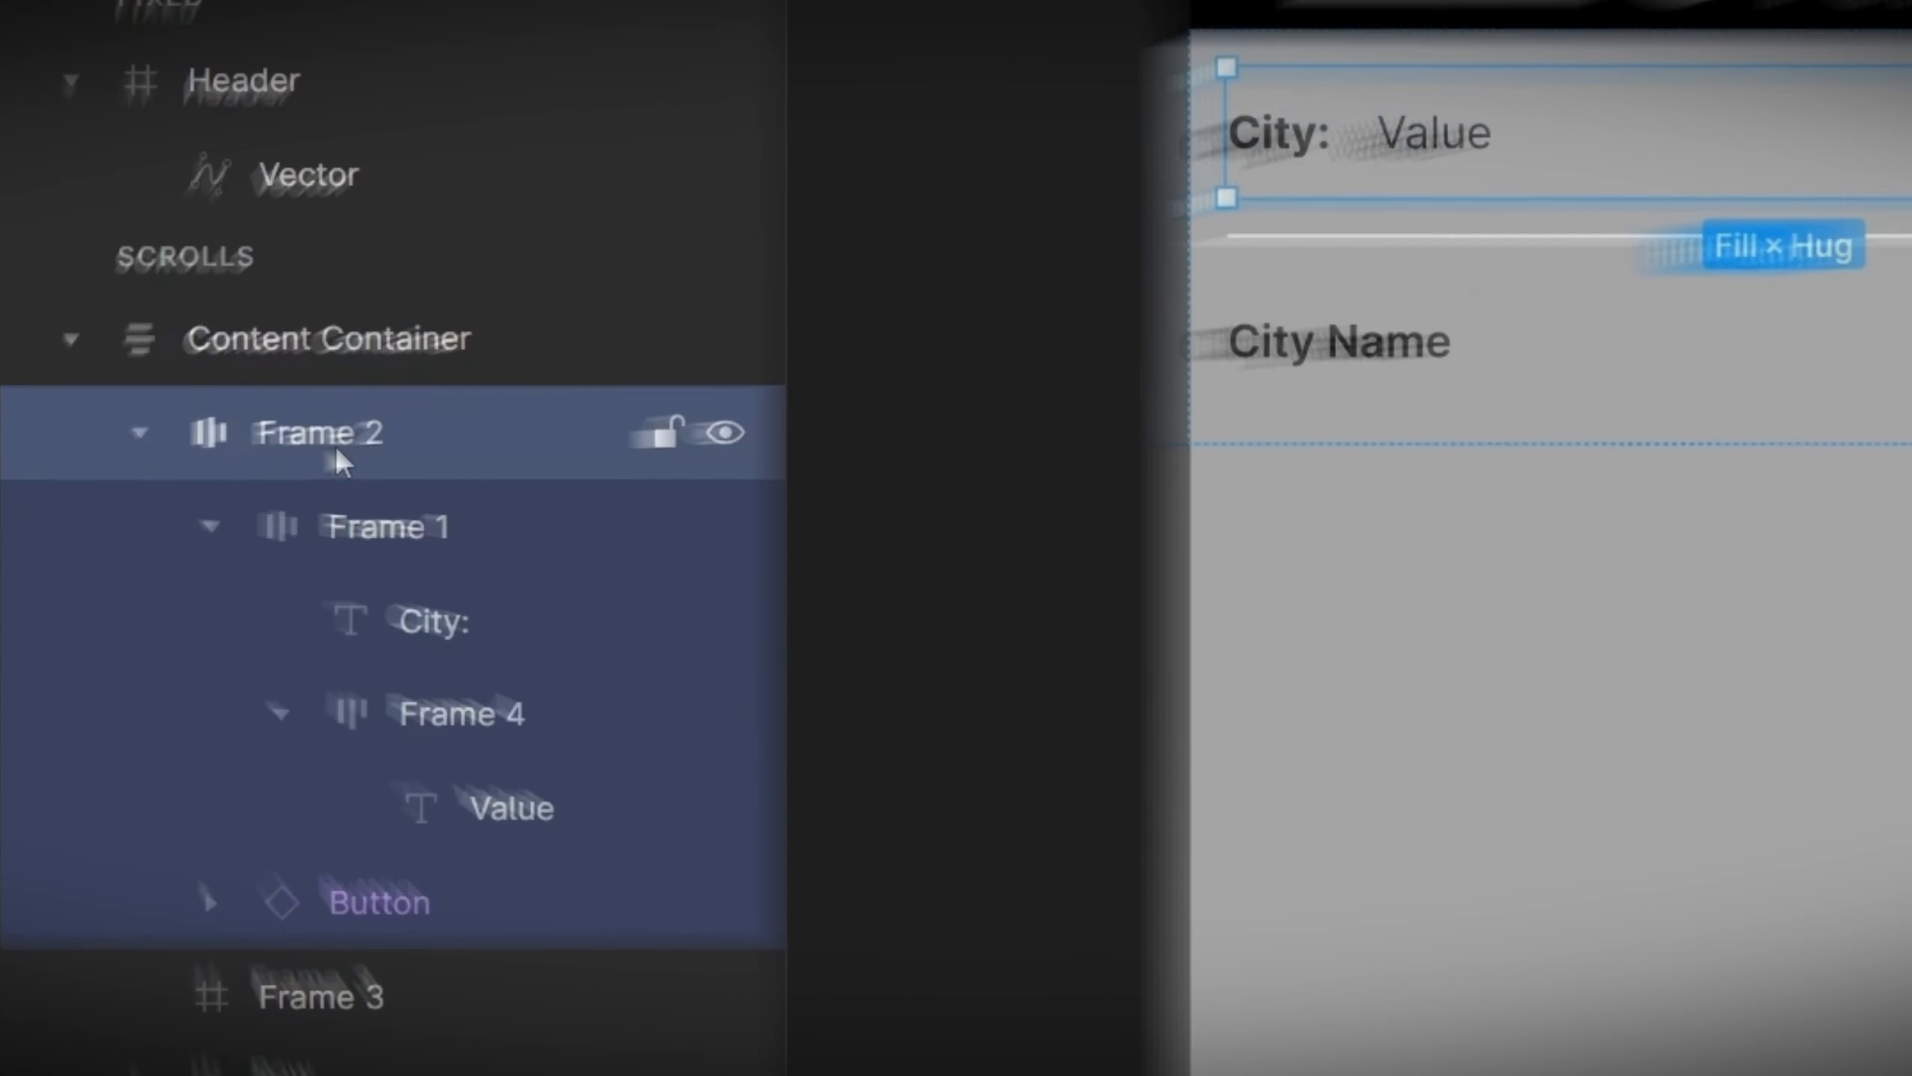
double_click(143, 462)
text(For)
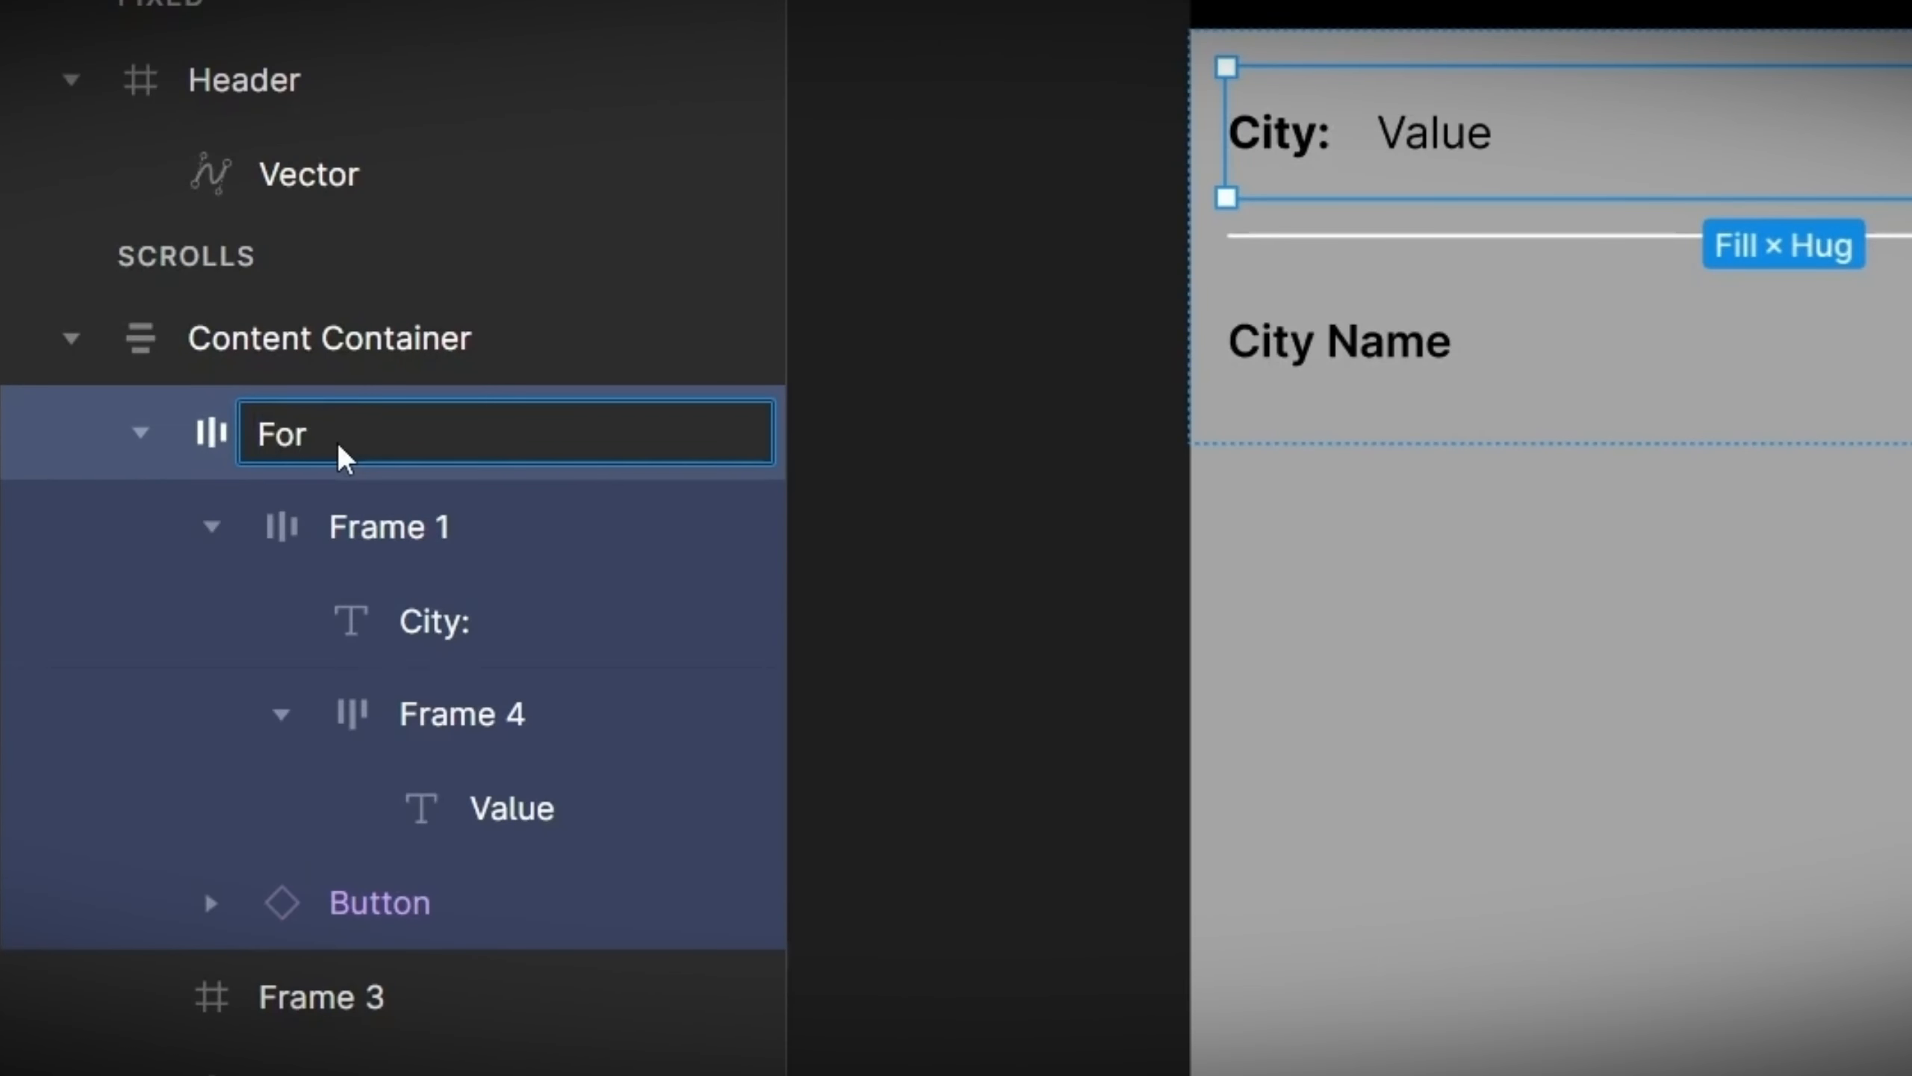
text(m (C/F/Cities/Capture))
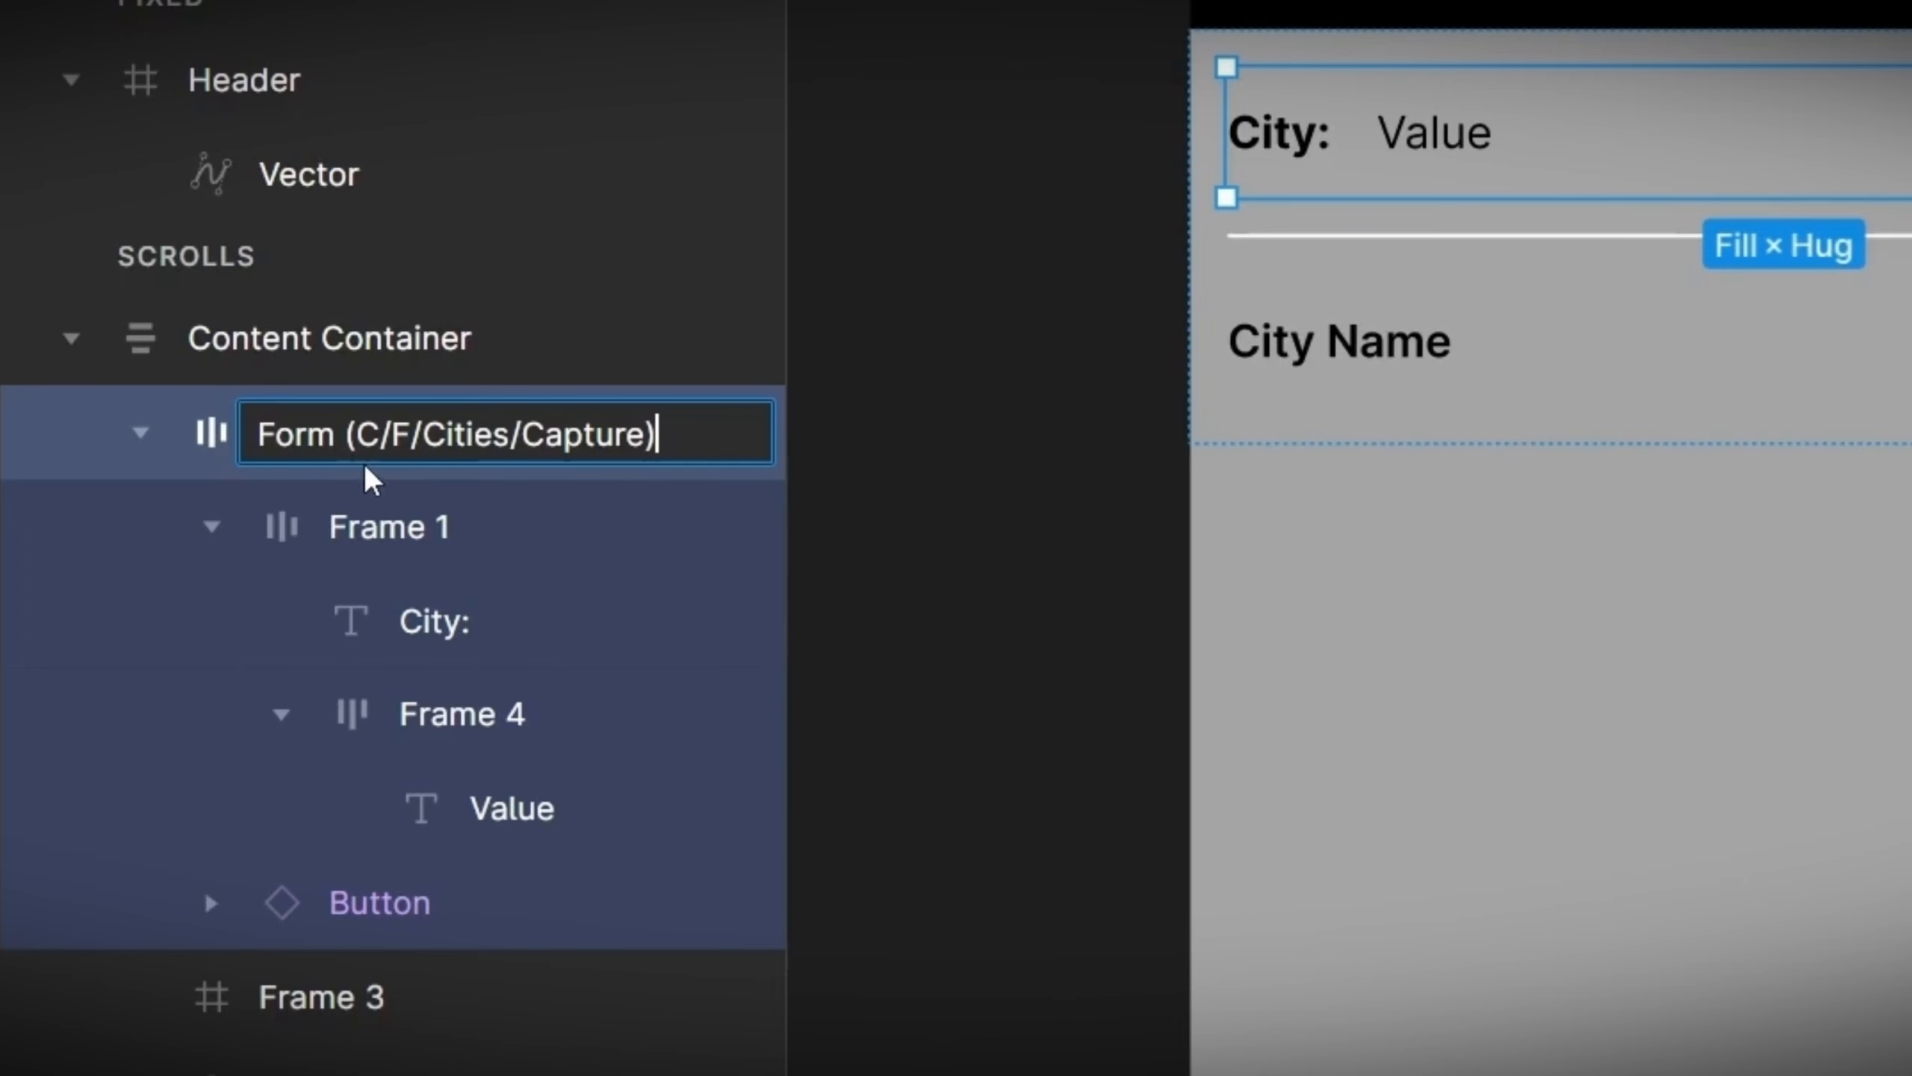
key(Return)
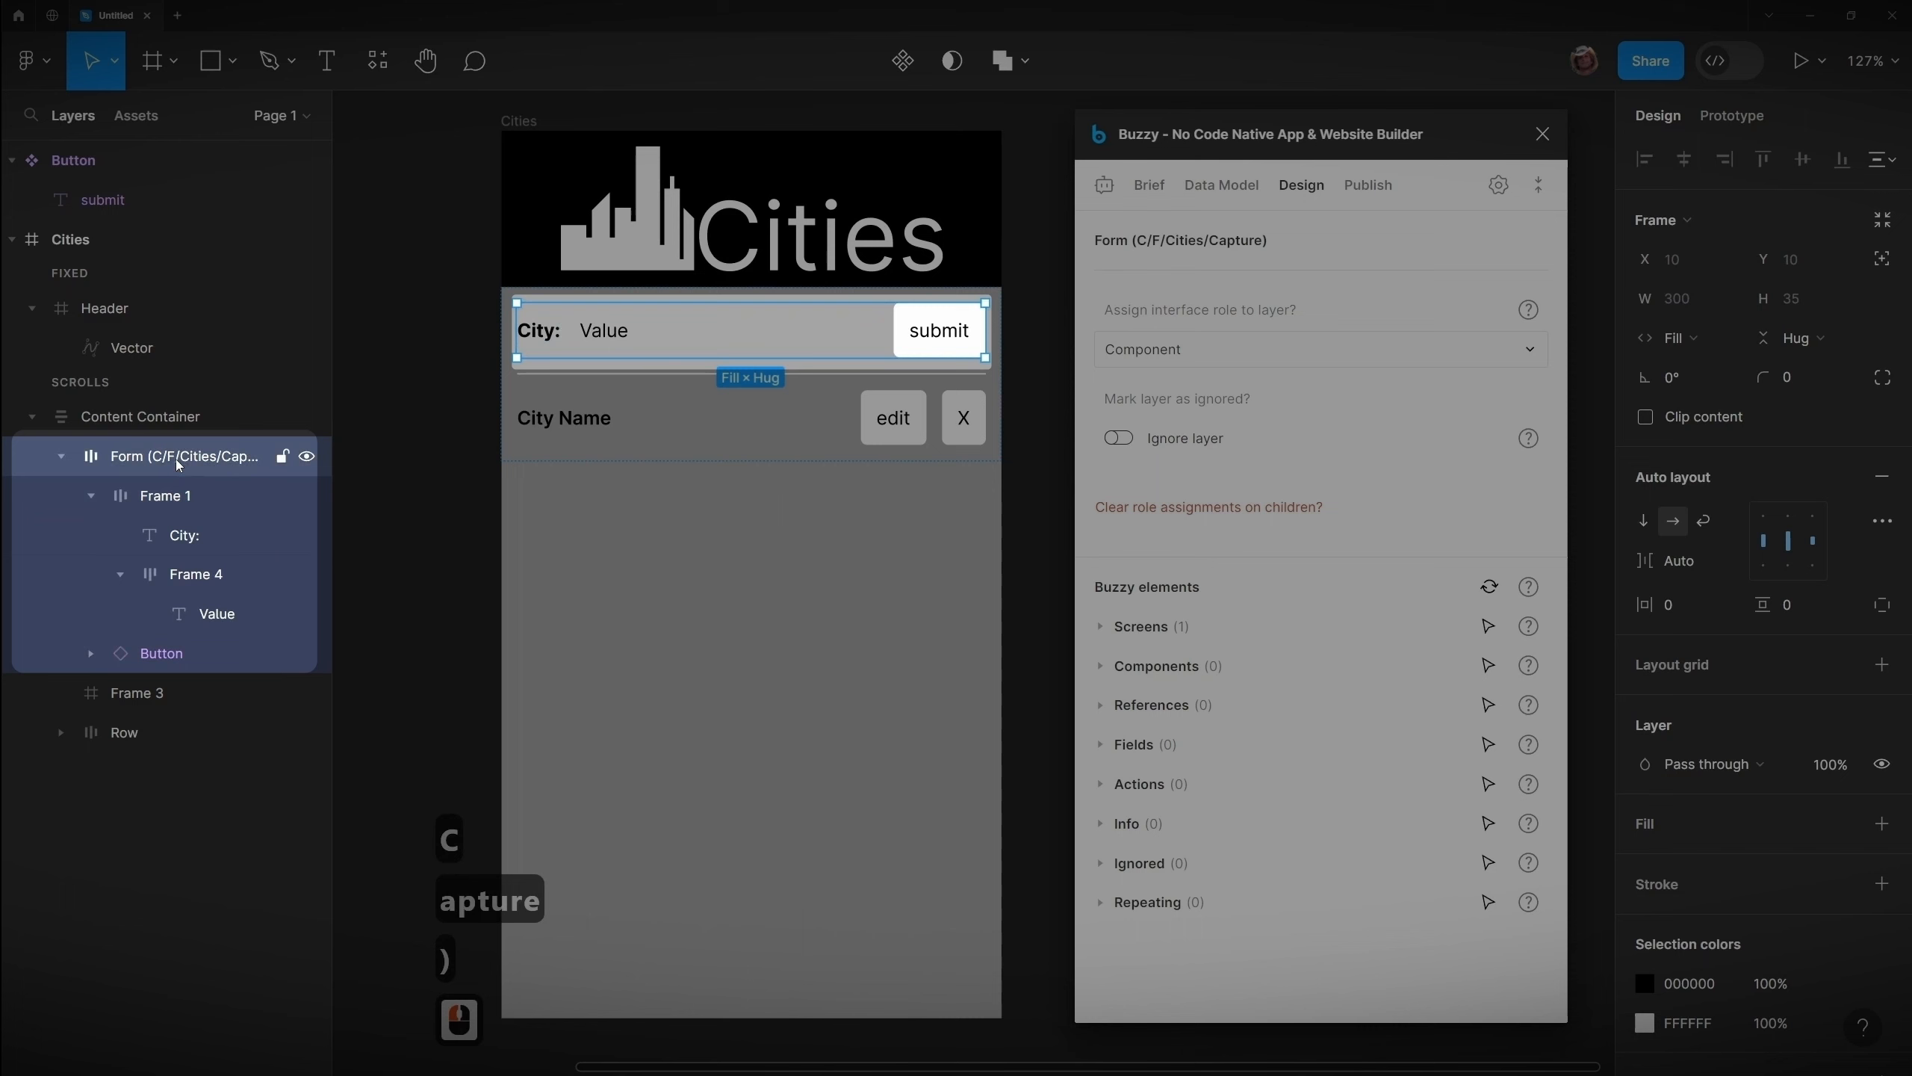
Step: Assign the Form (C/F/Cities/Capture) layer the Component interface role with component type Form
click(176, 458)
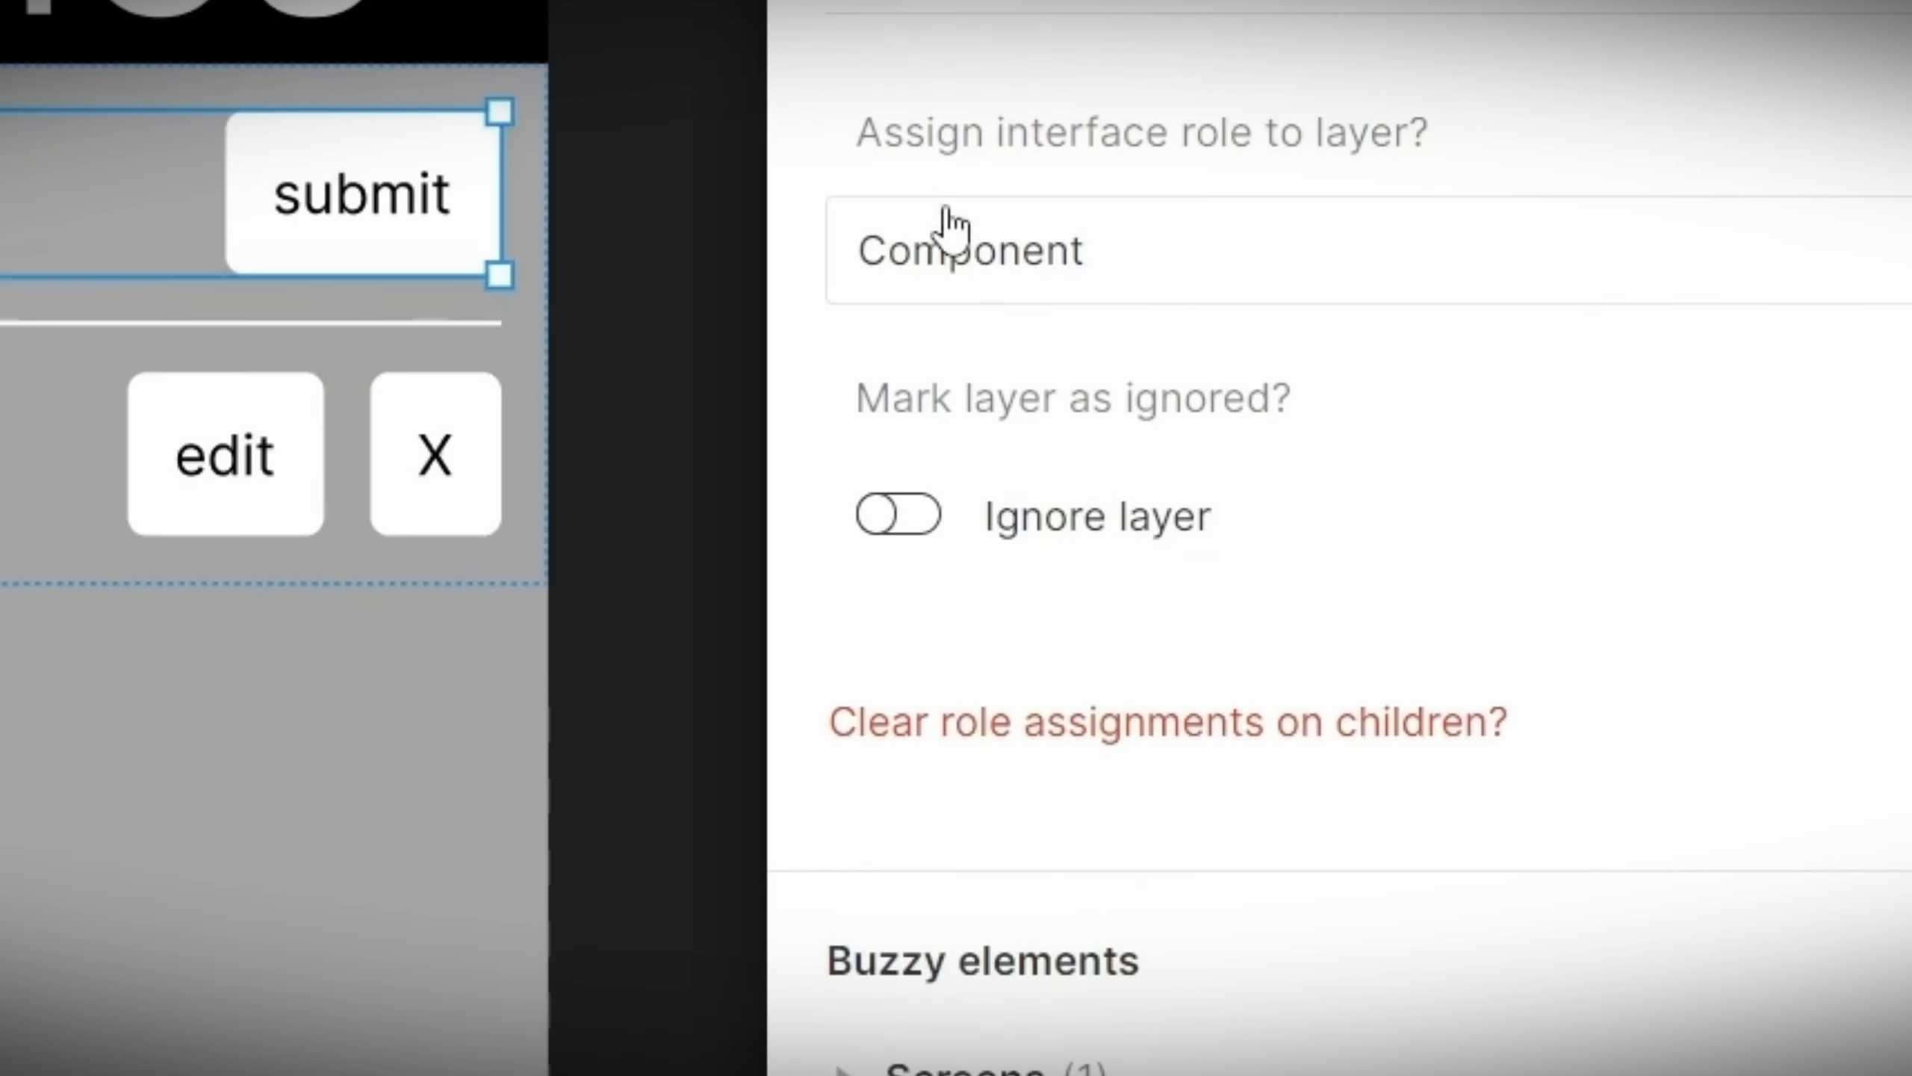
click(950, 226)
click(995, 325)
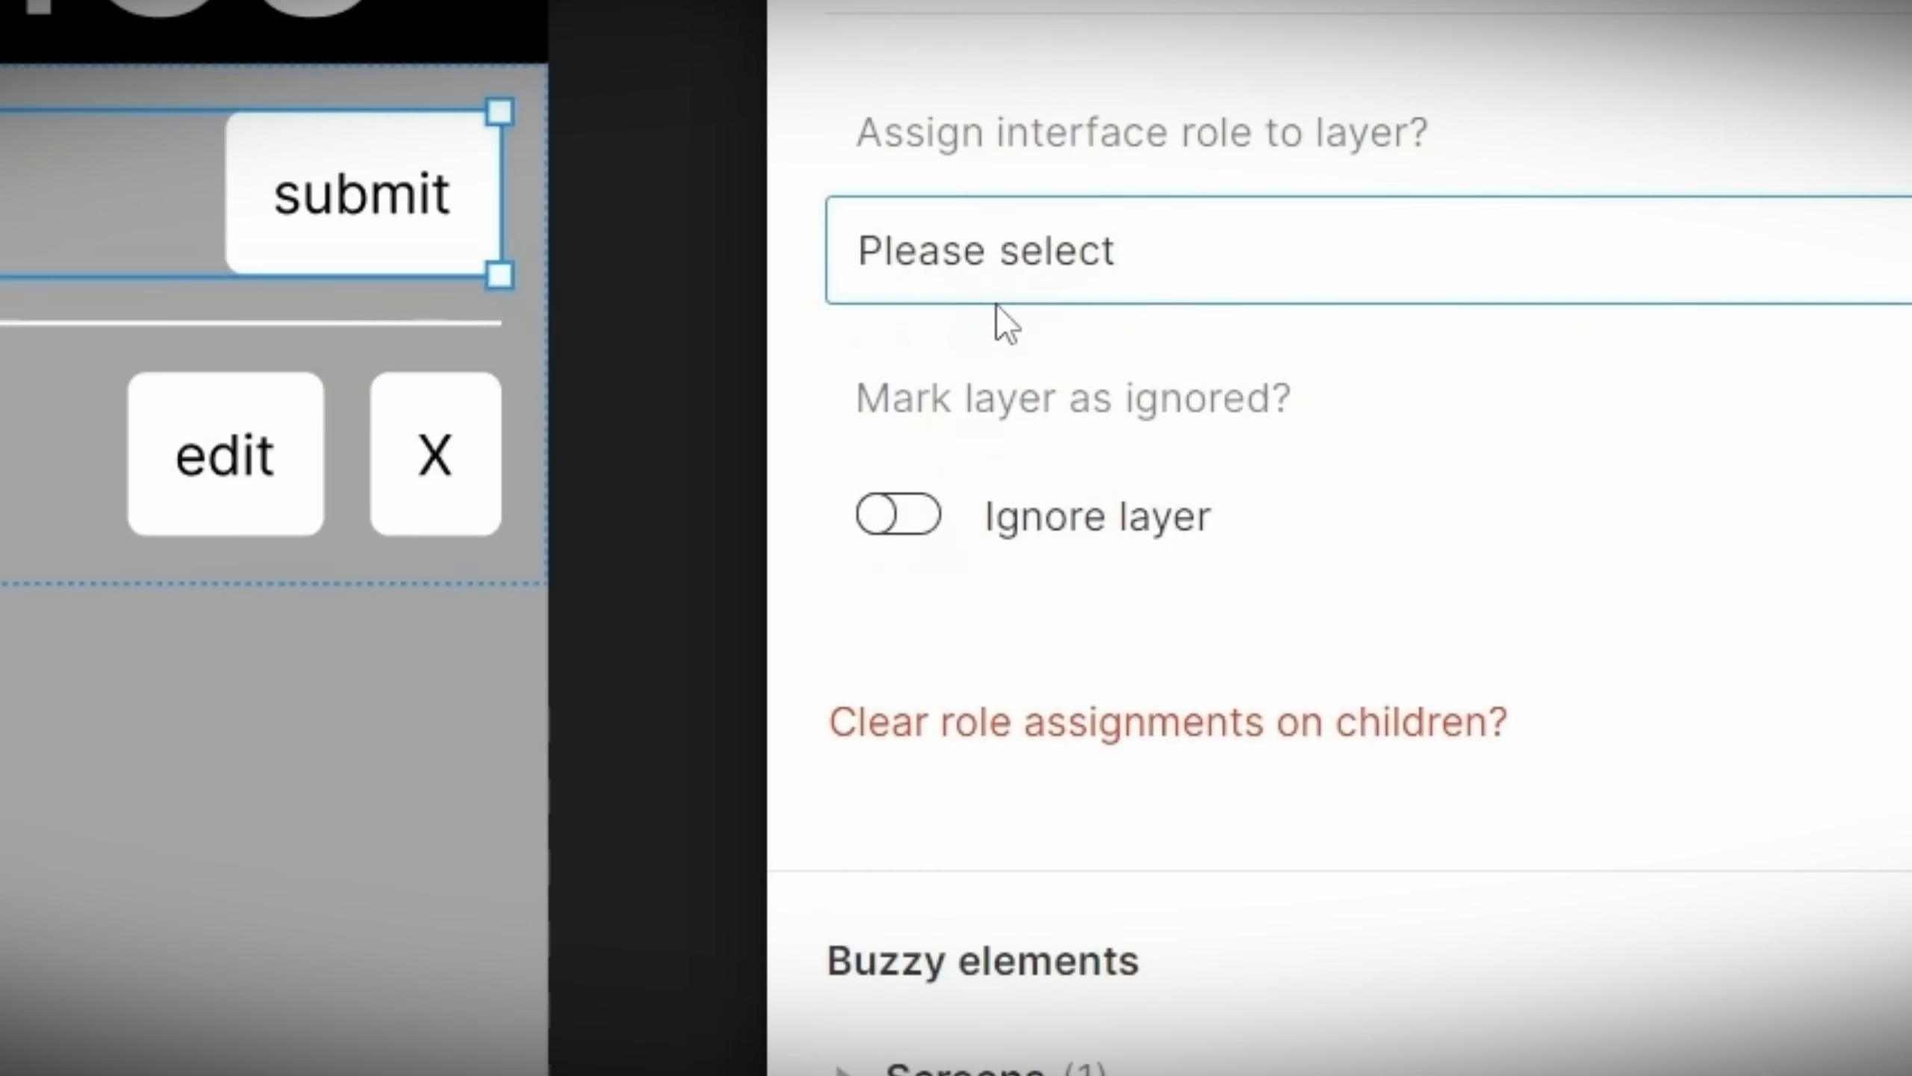
click(1005, 278)
click(1053, 397)
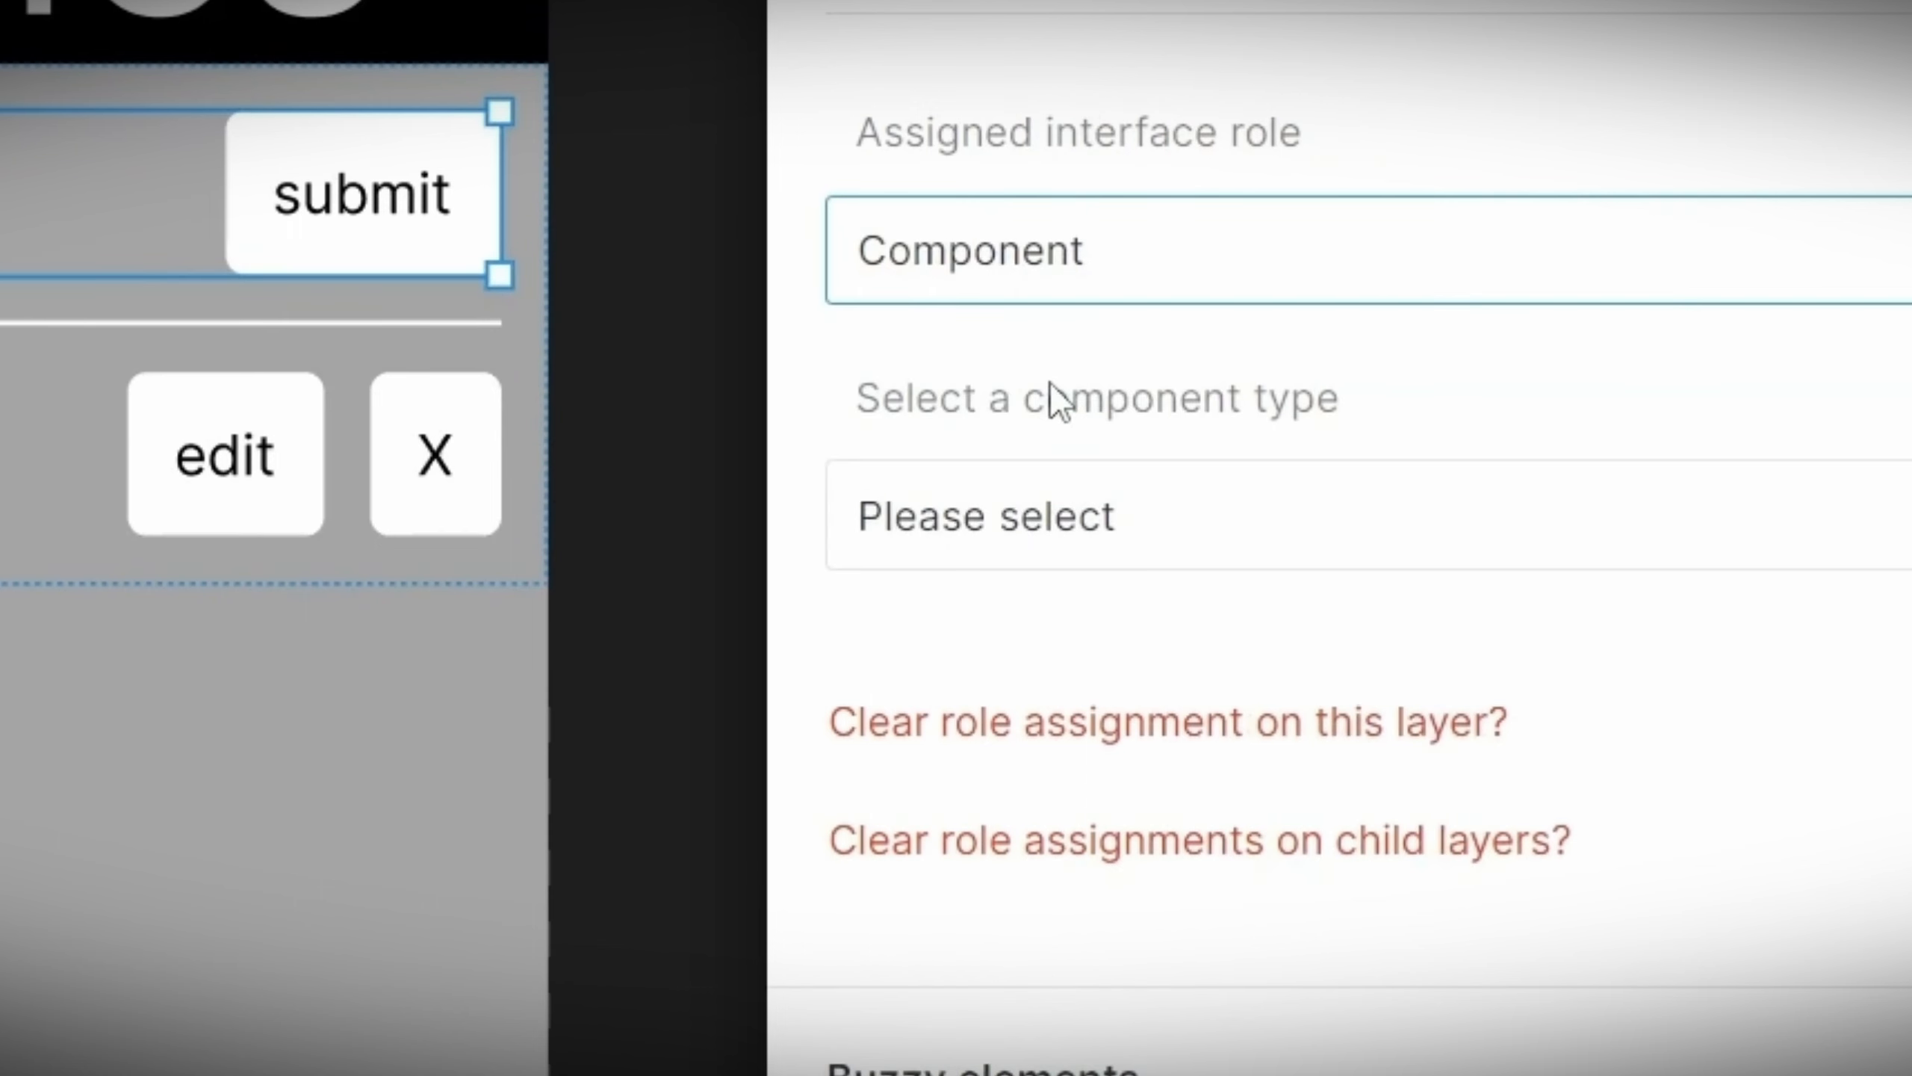
click(1051, 504)
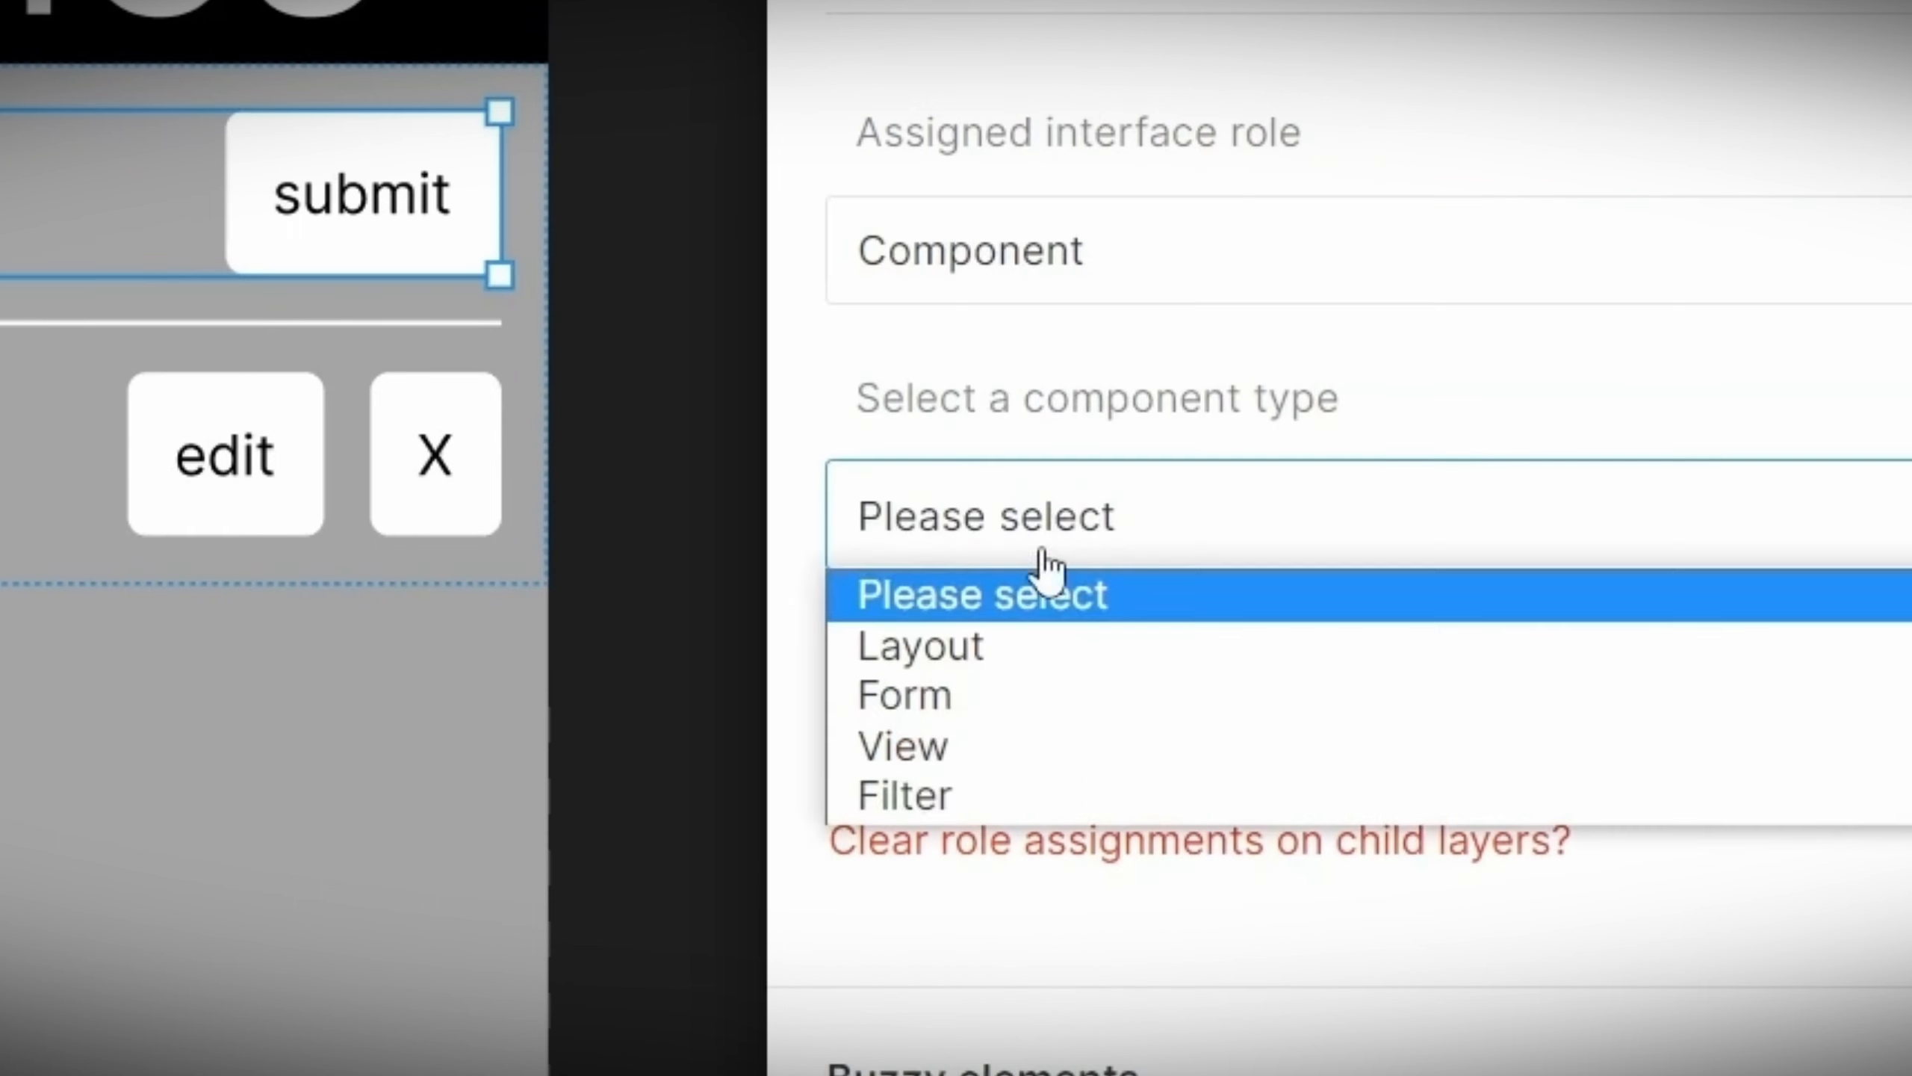
click(980, 706)
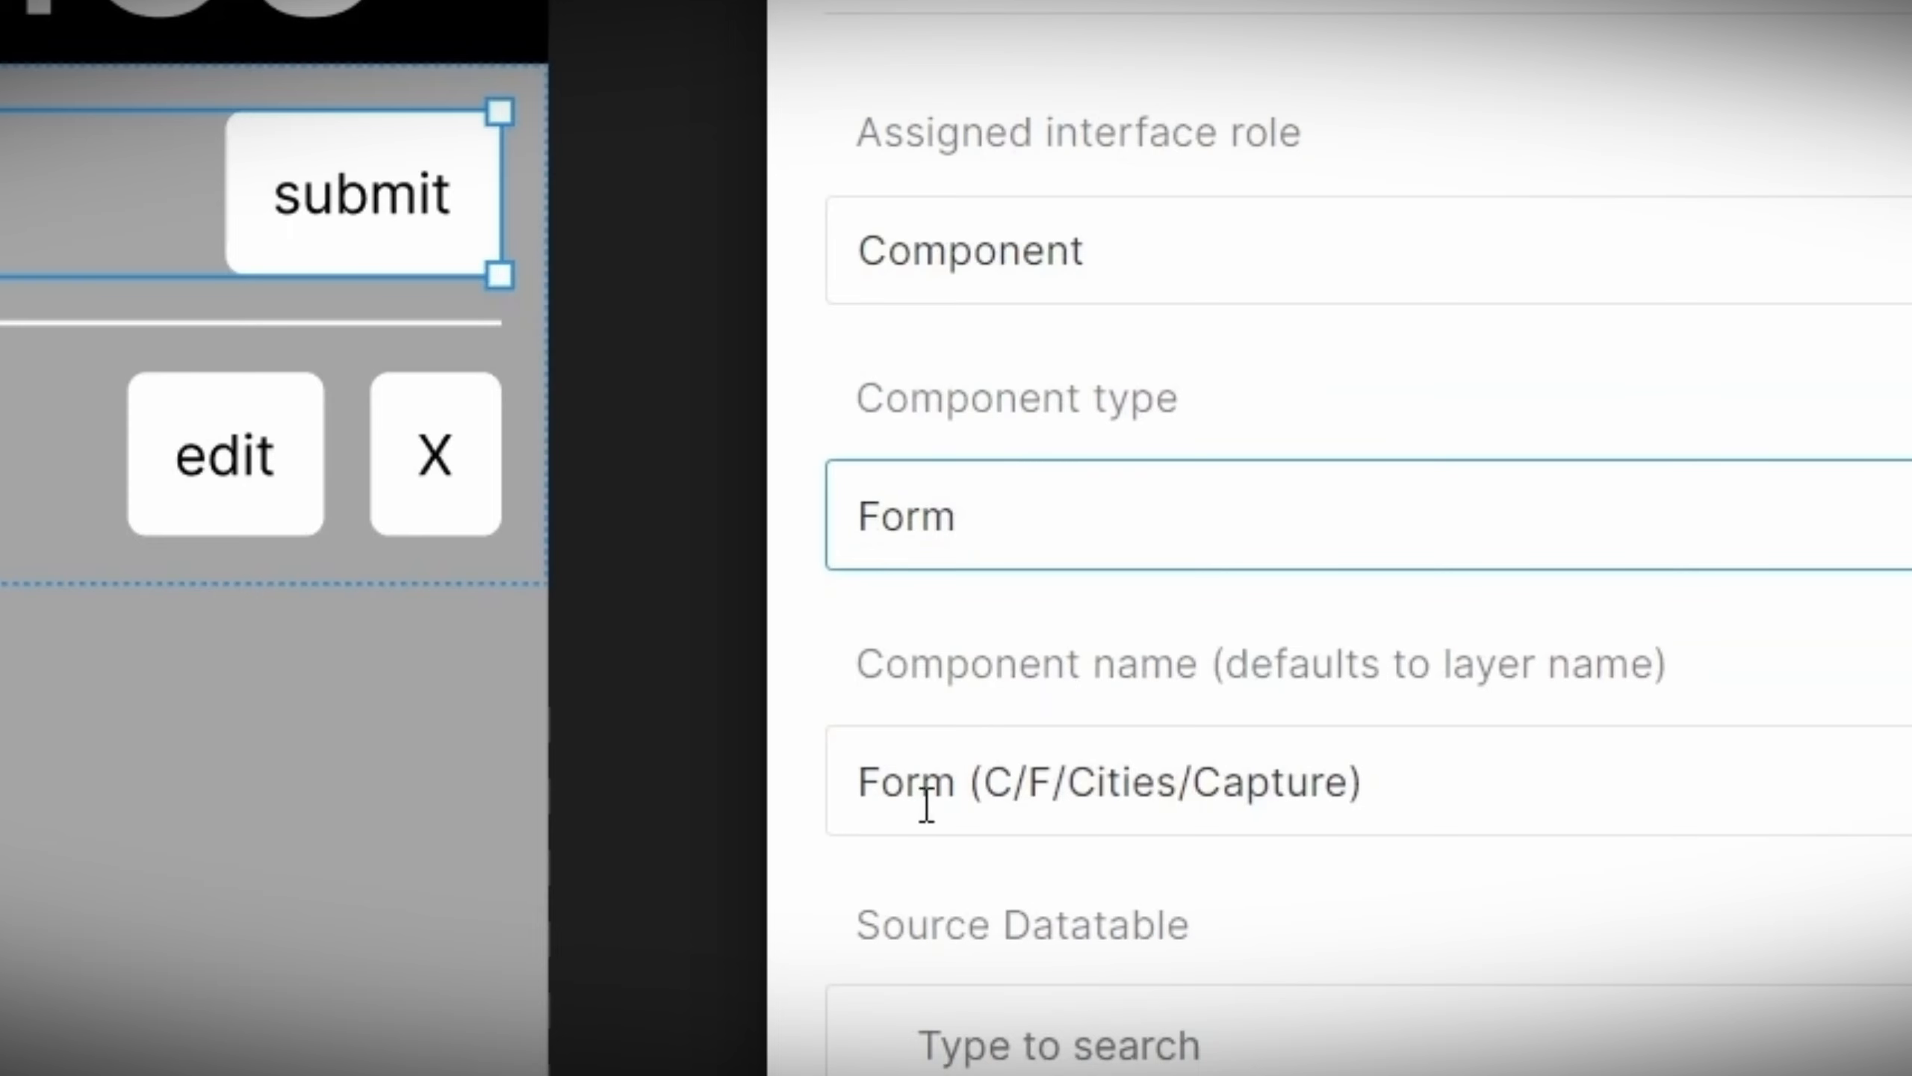
Step: Set the form's source datatable to Cities and its form layout mode to Capture layout
drag(1412, 804, 781, 799)
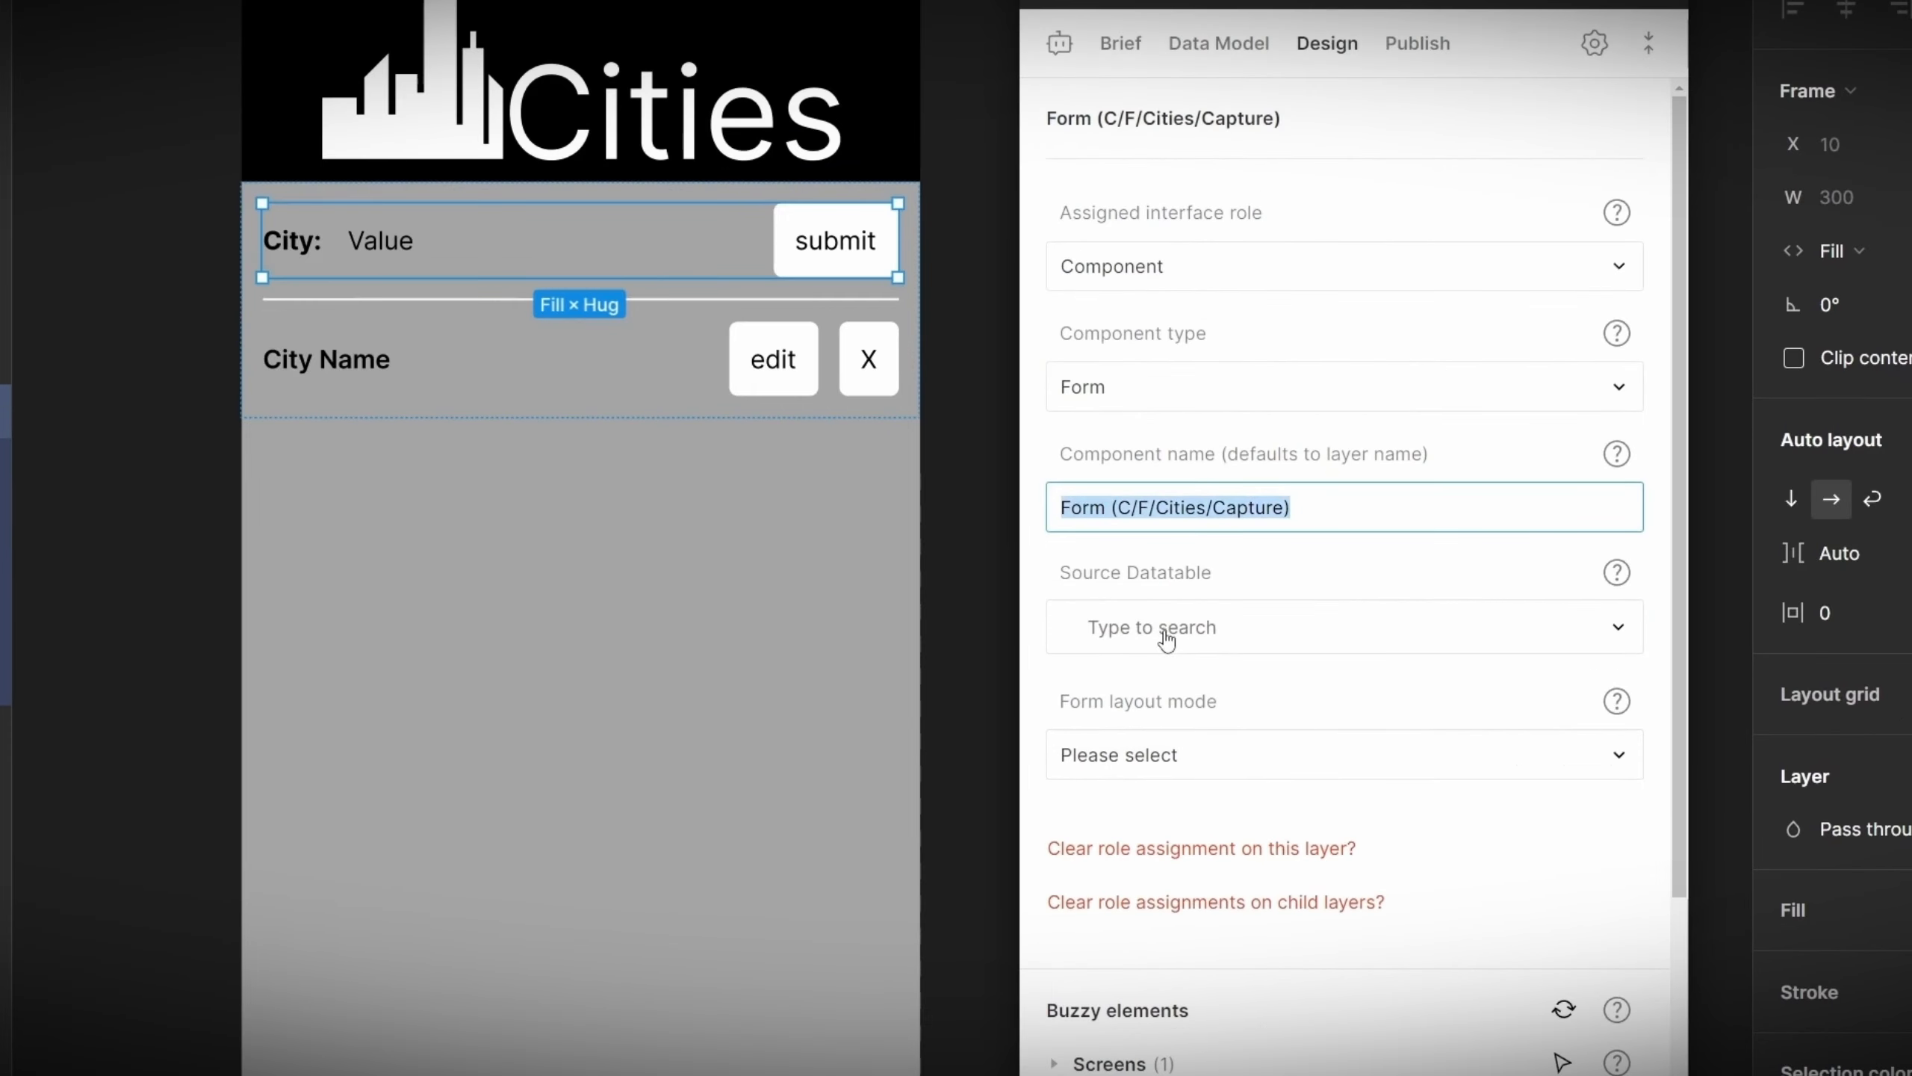
click(1178, 620)
click(1113, 688)
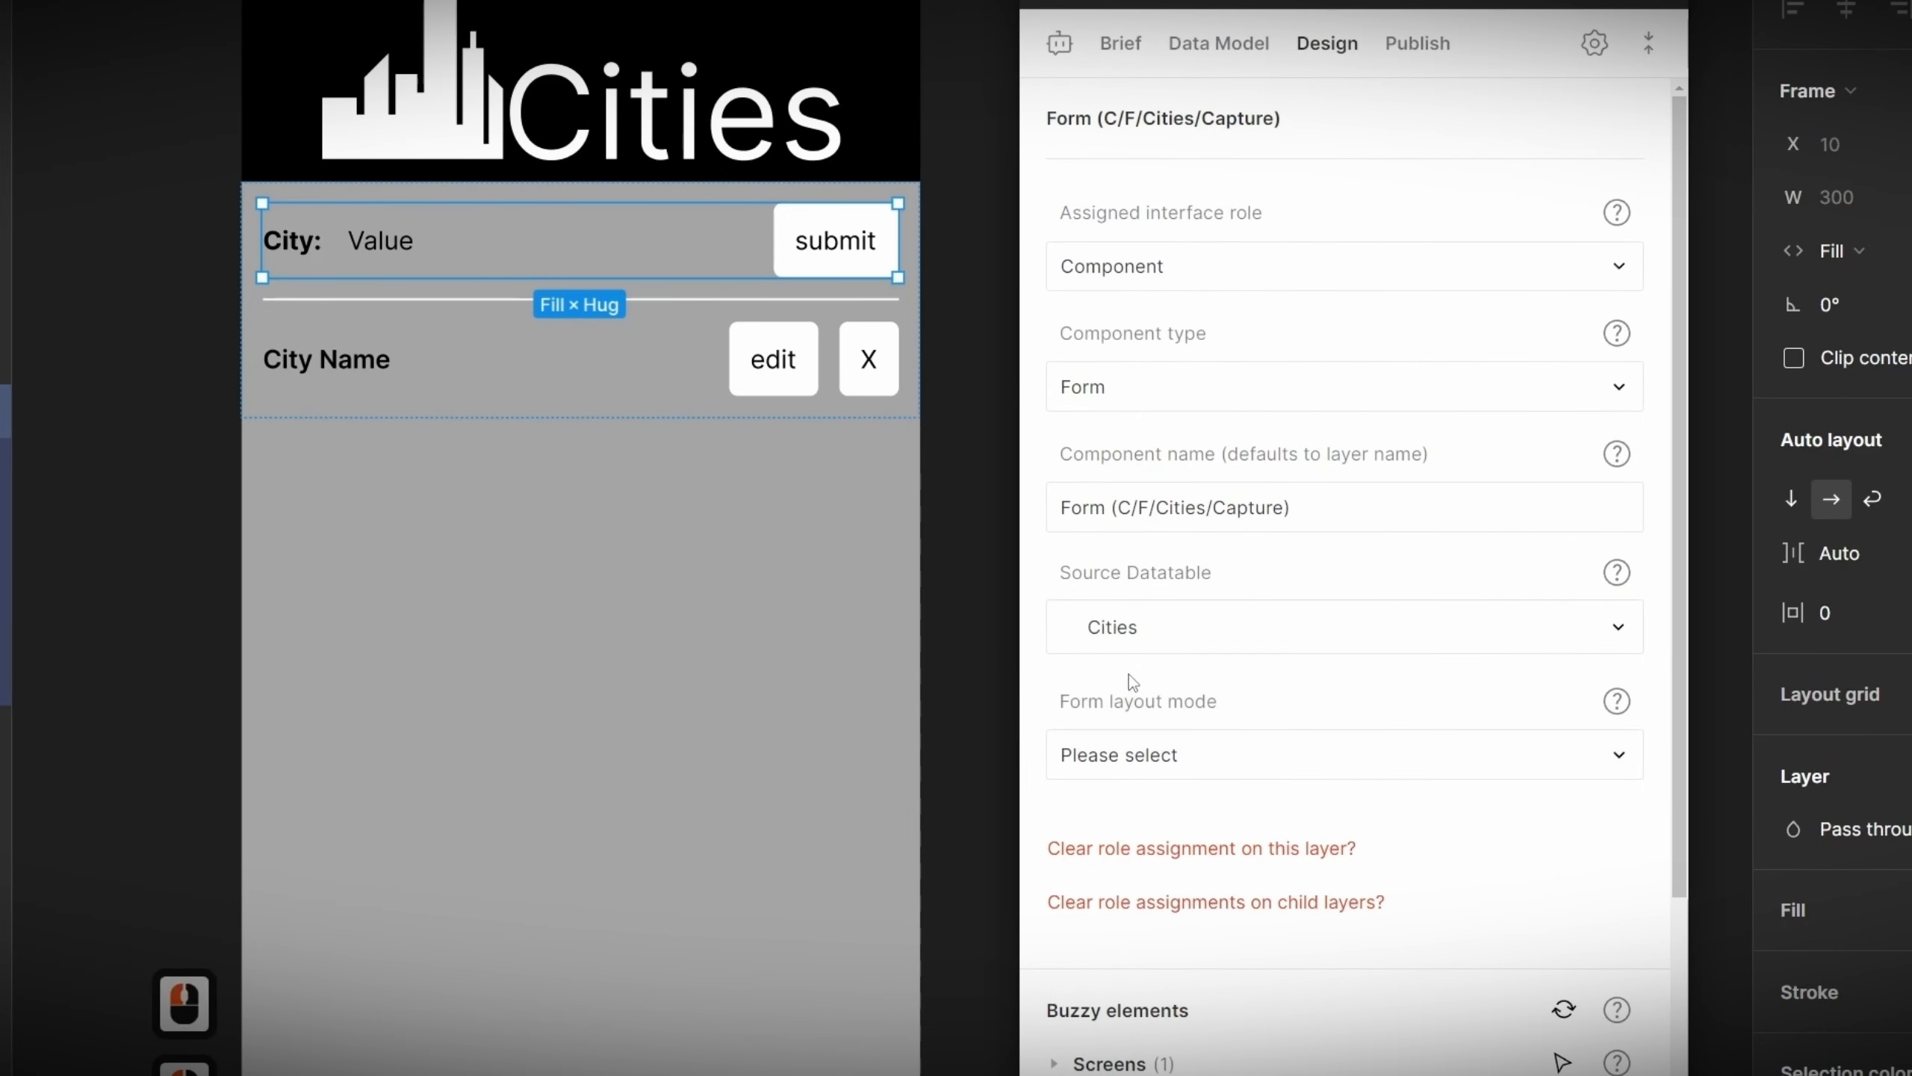
click(1159, 760)
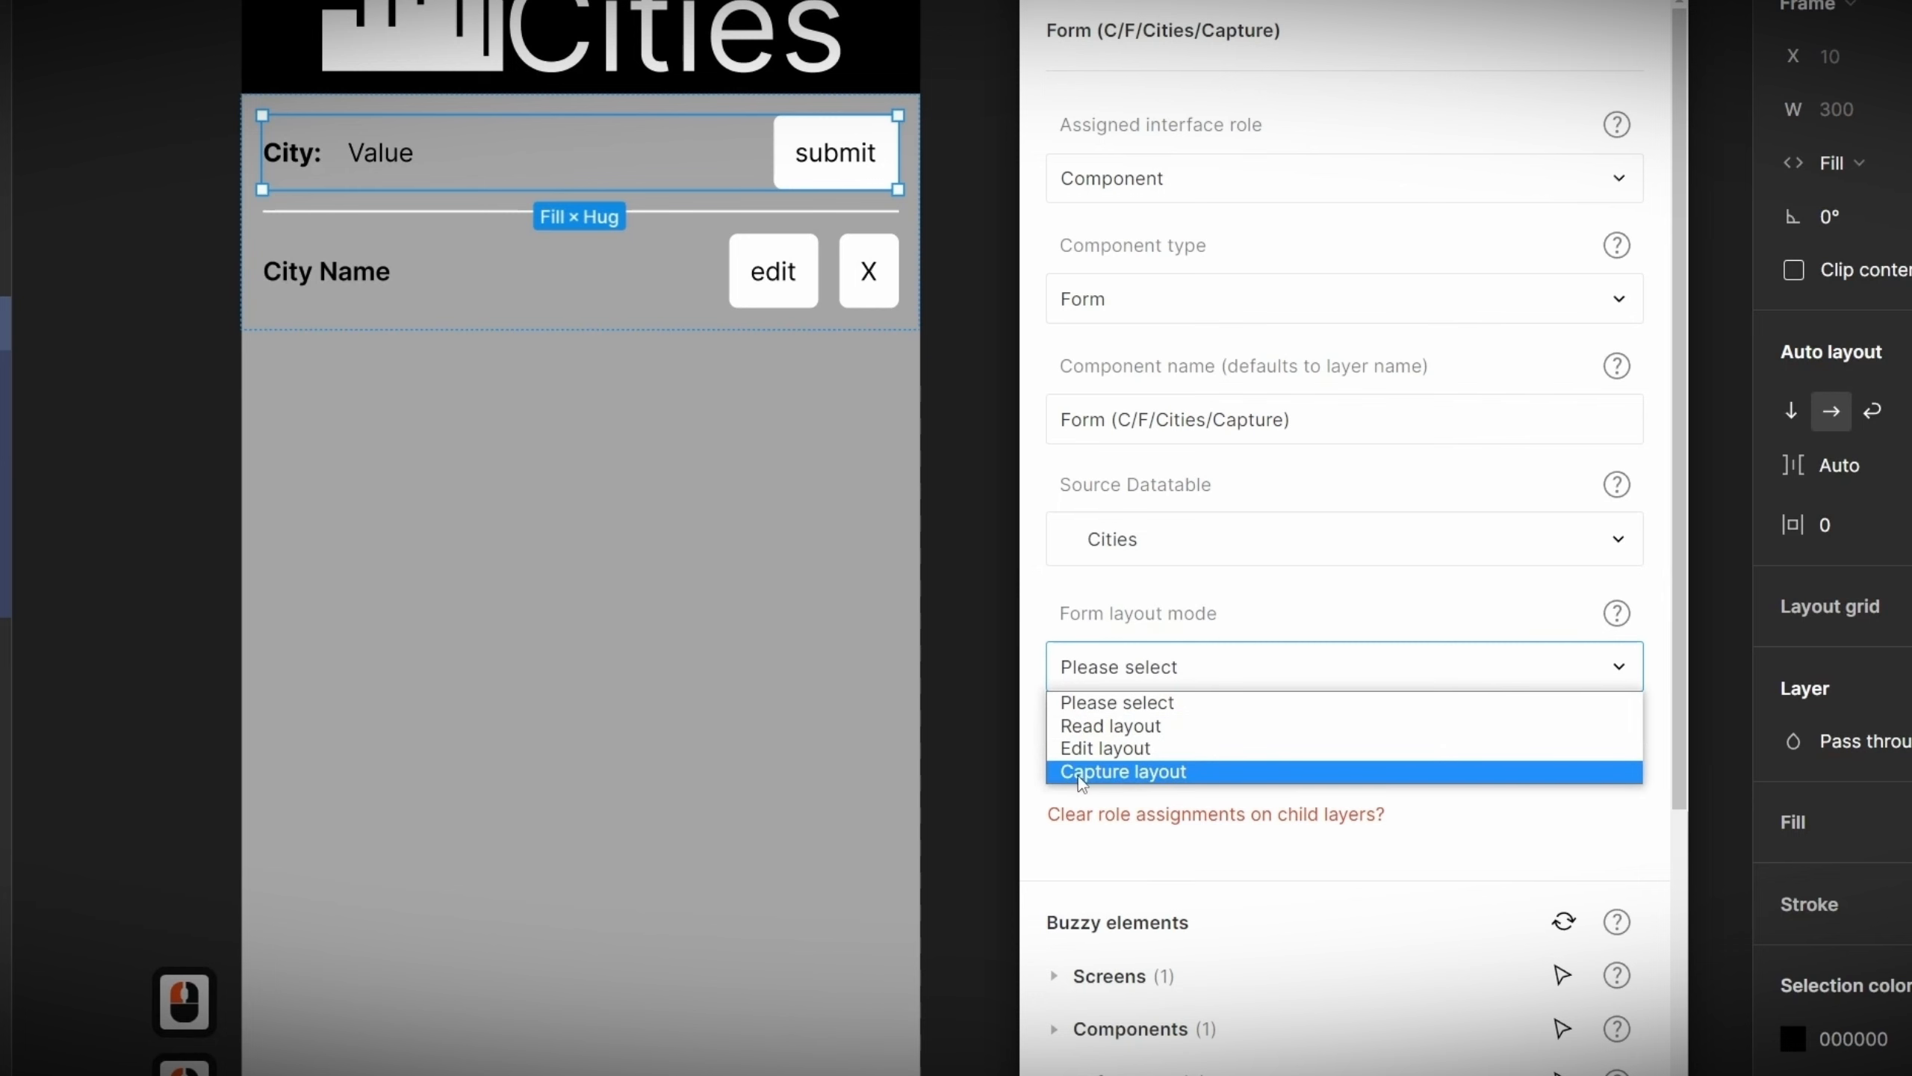
click(1211, 778)
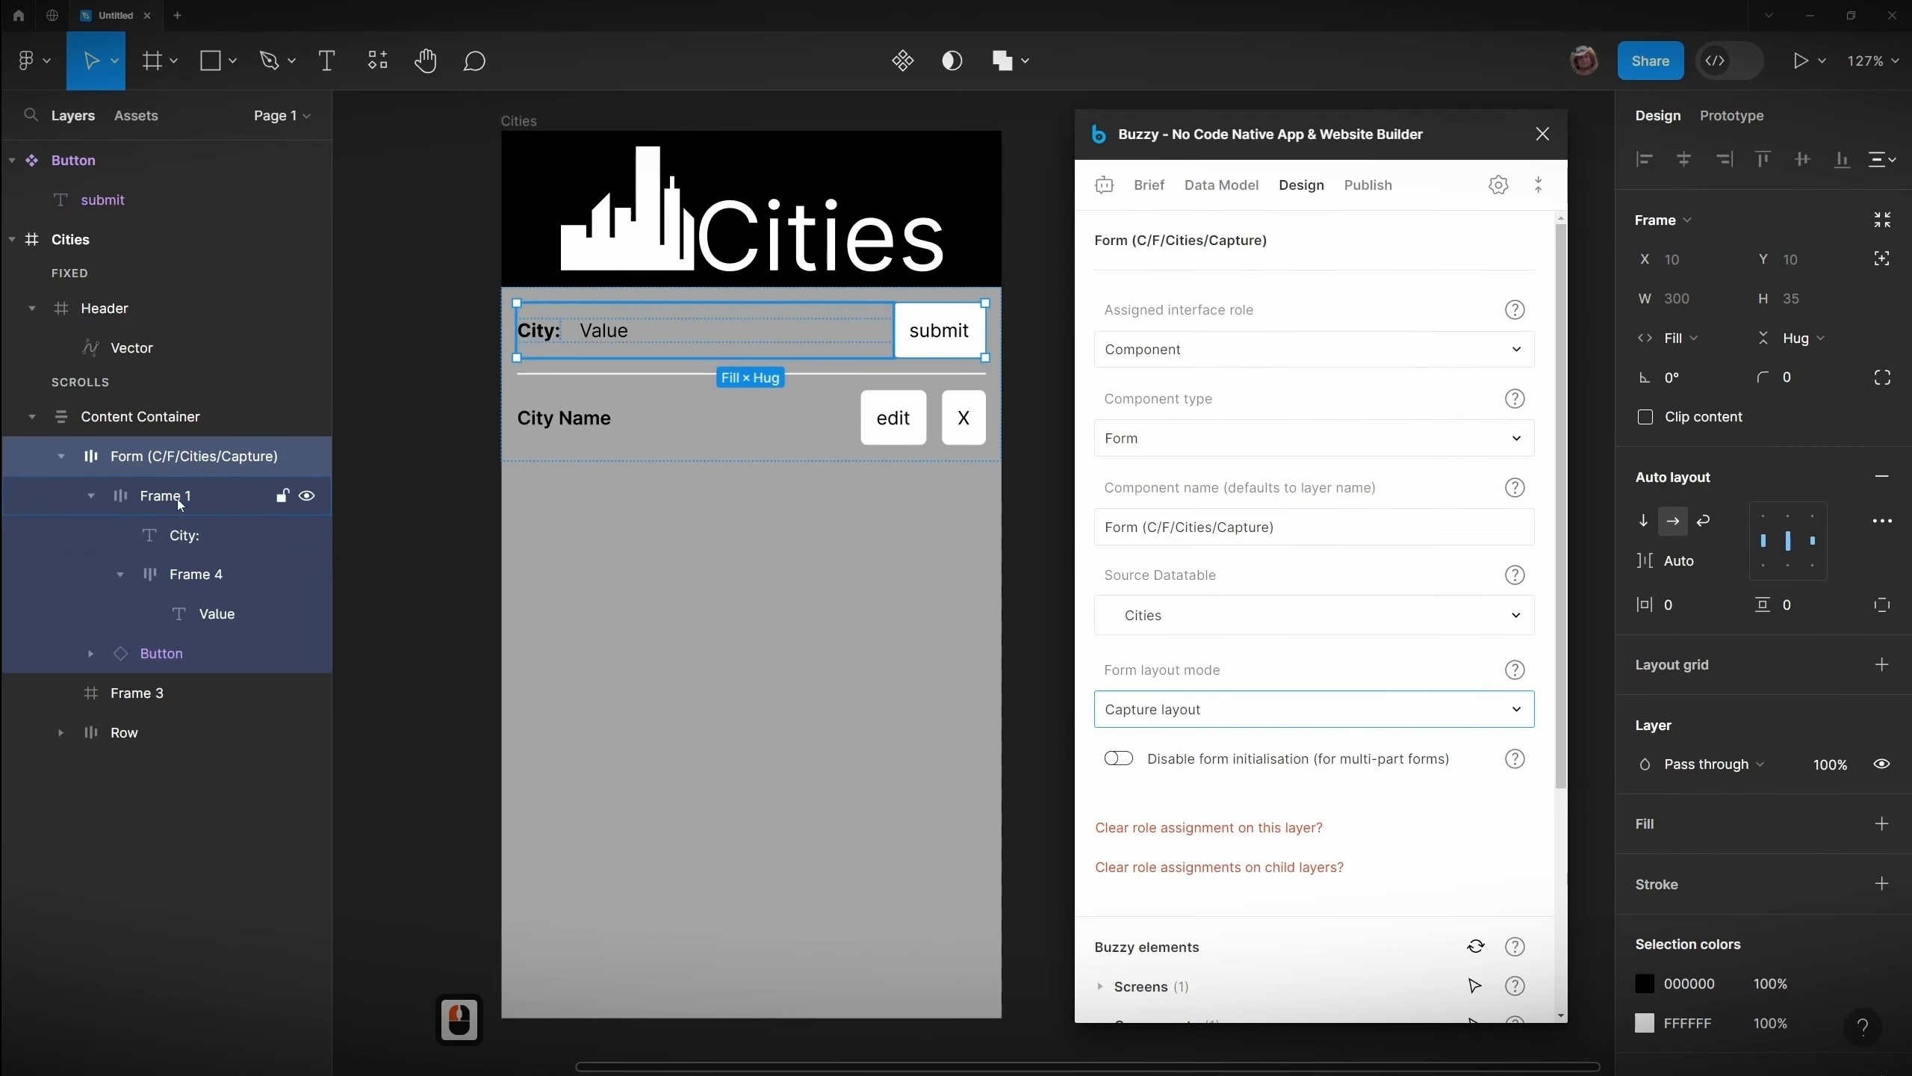
Step: Rename Frame 1 inside the form layer to Row
click(179, 501)
double_click(180, 499)
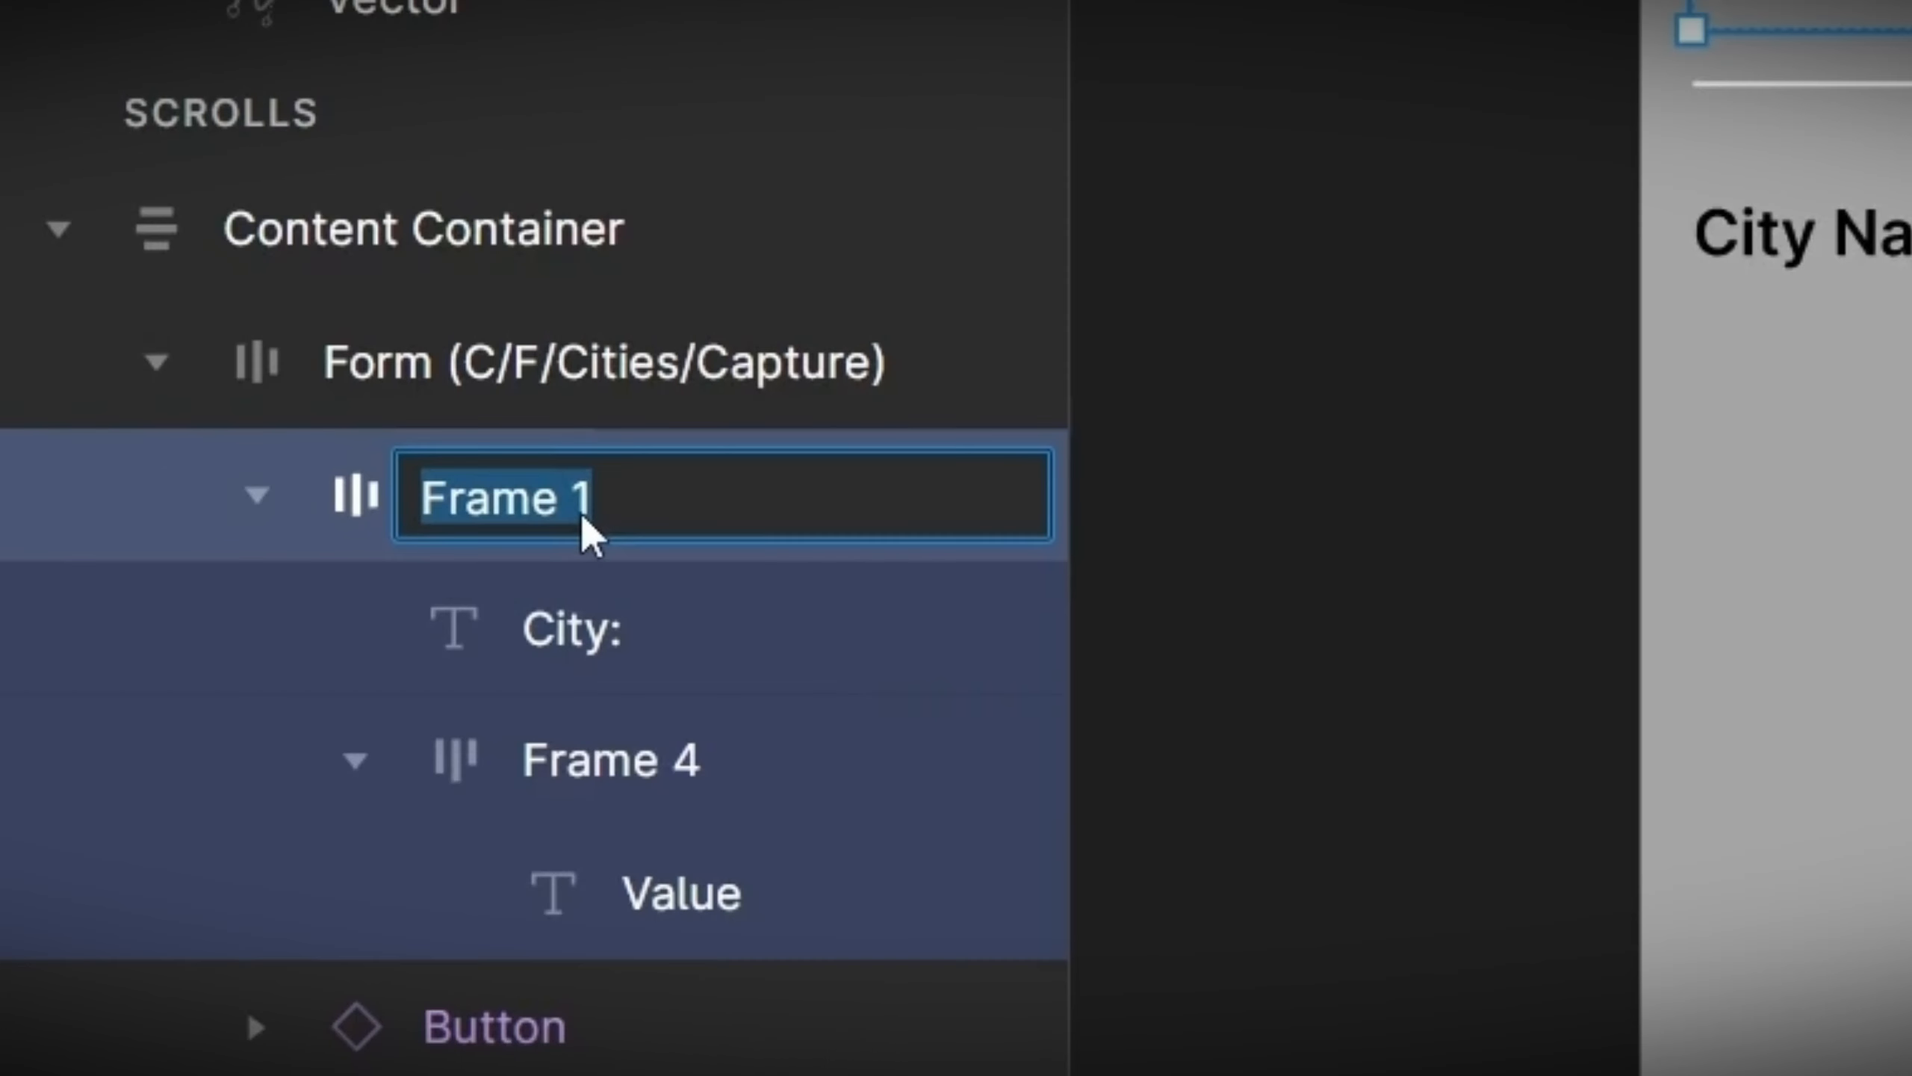
text(Row)
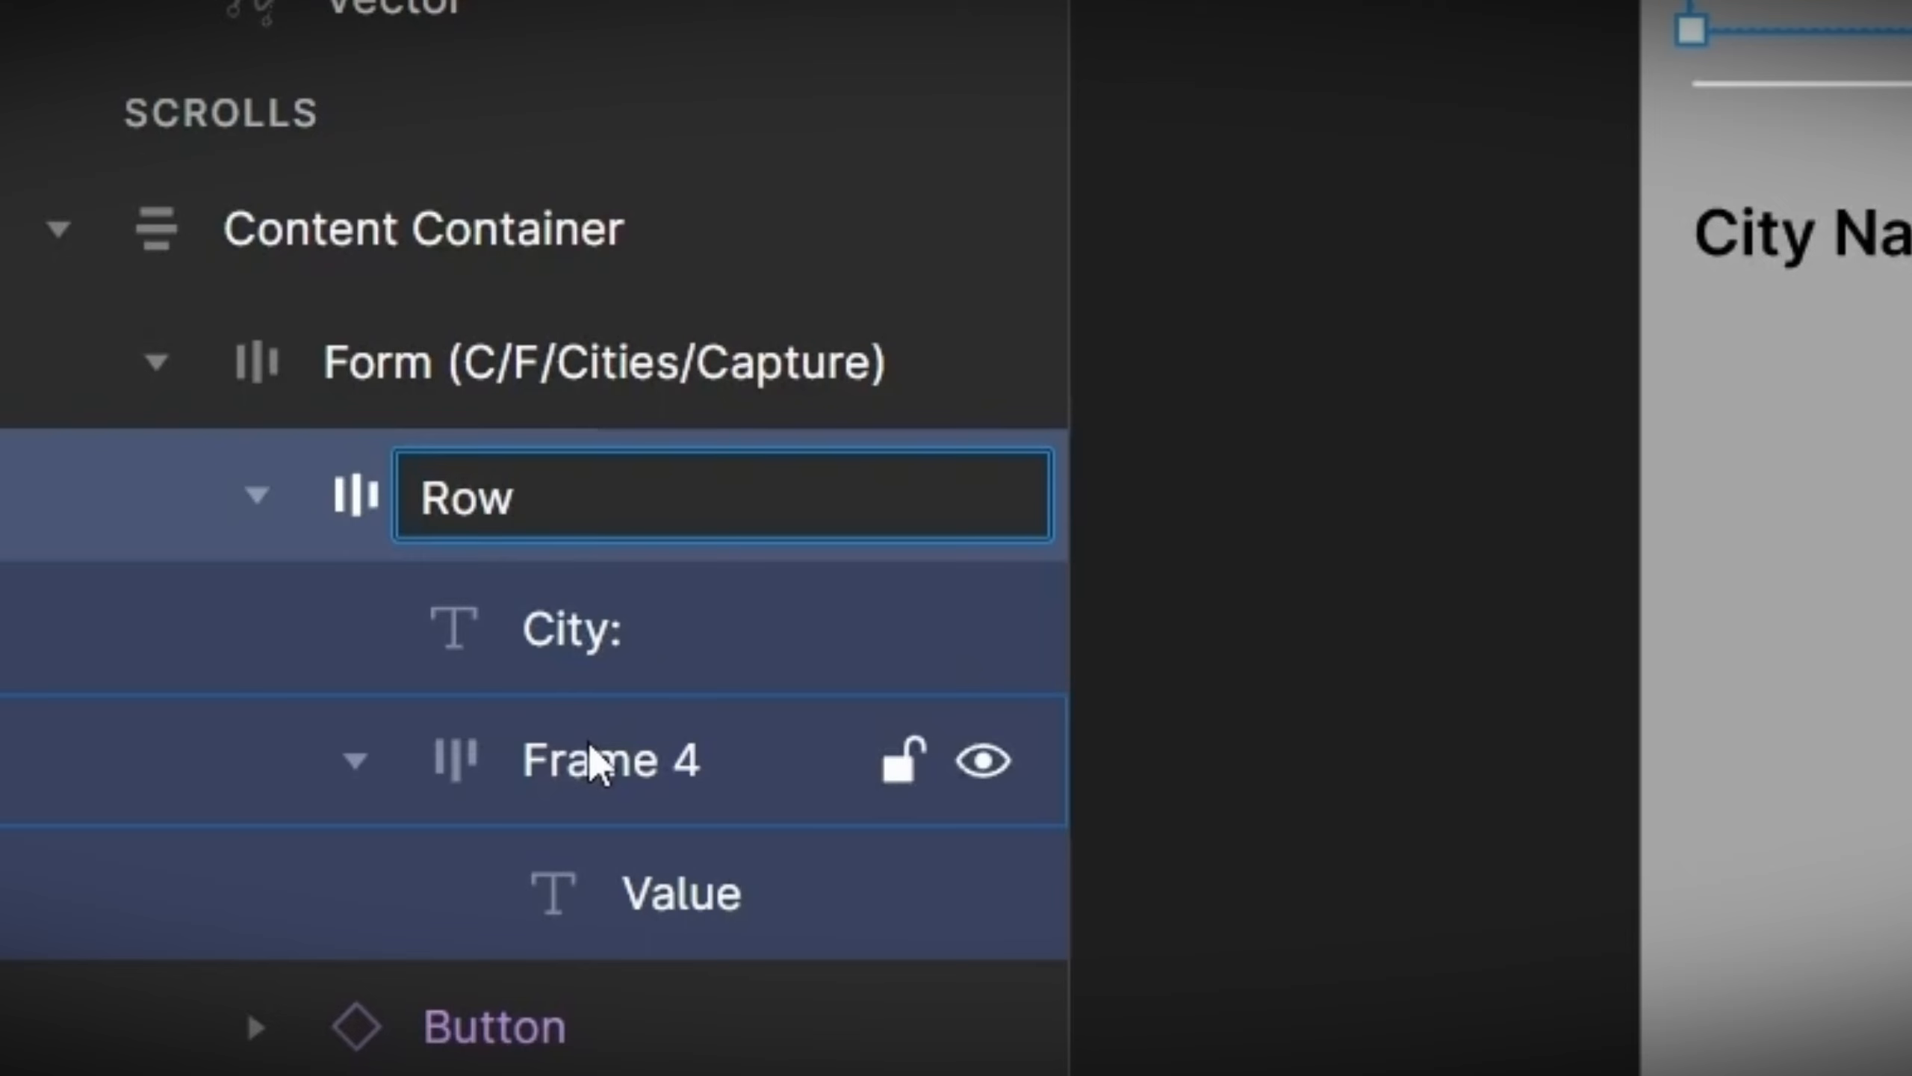
key(Return)
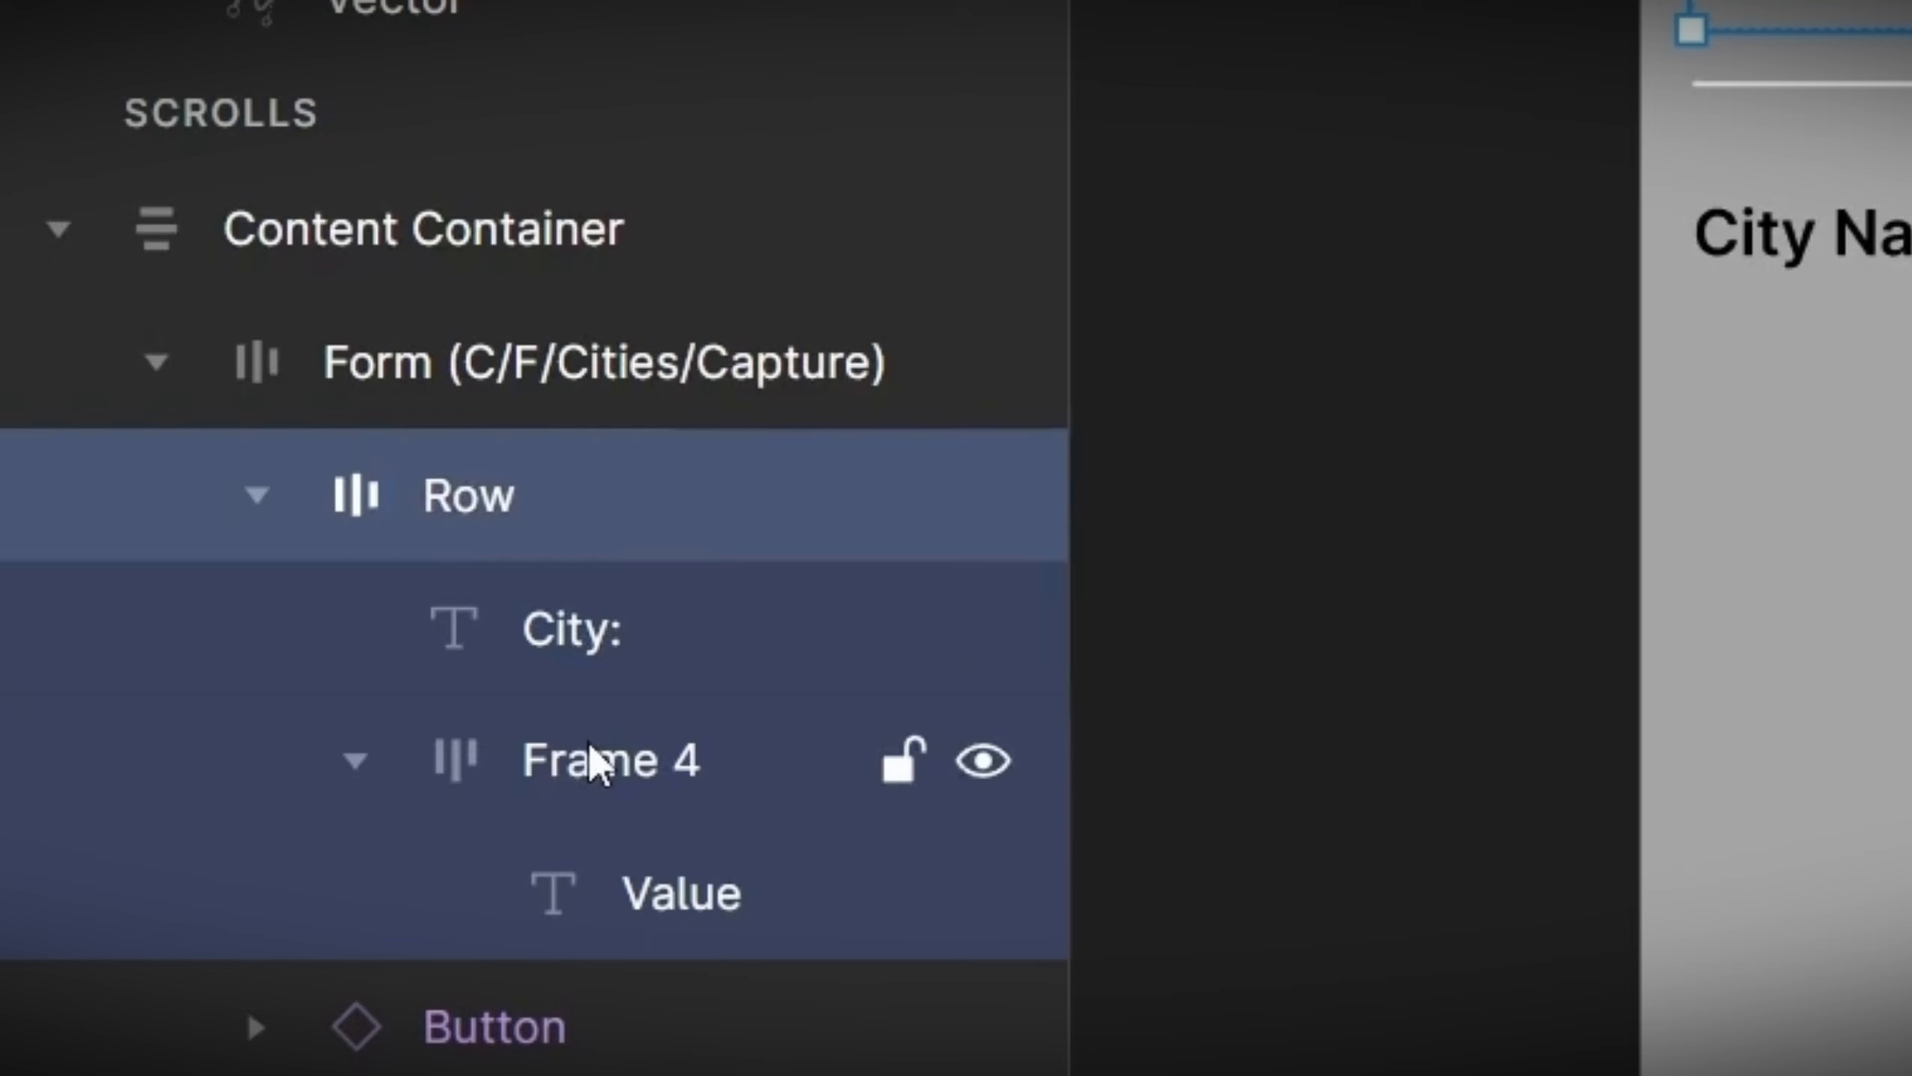
Step: Select the Frame 4 layer that holds the Value text
click(591, 760)
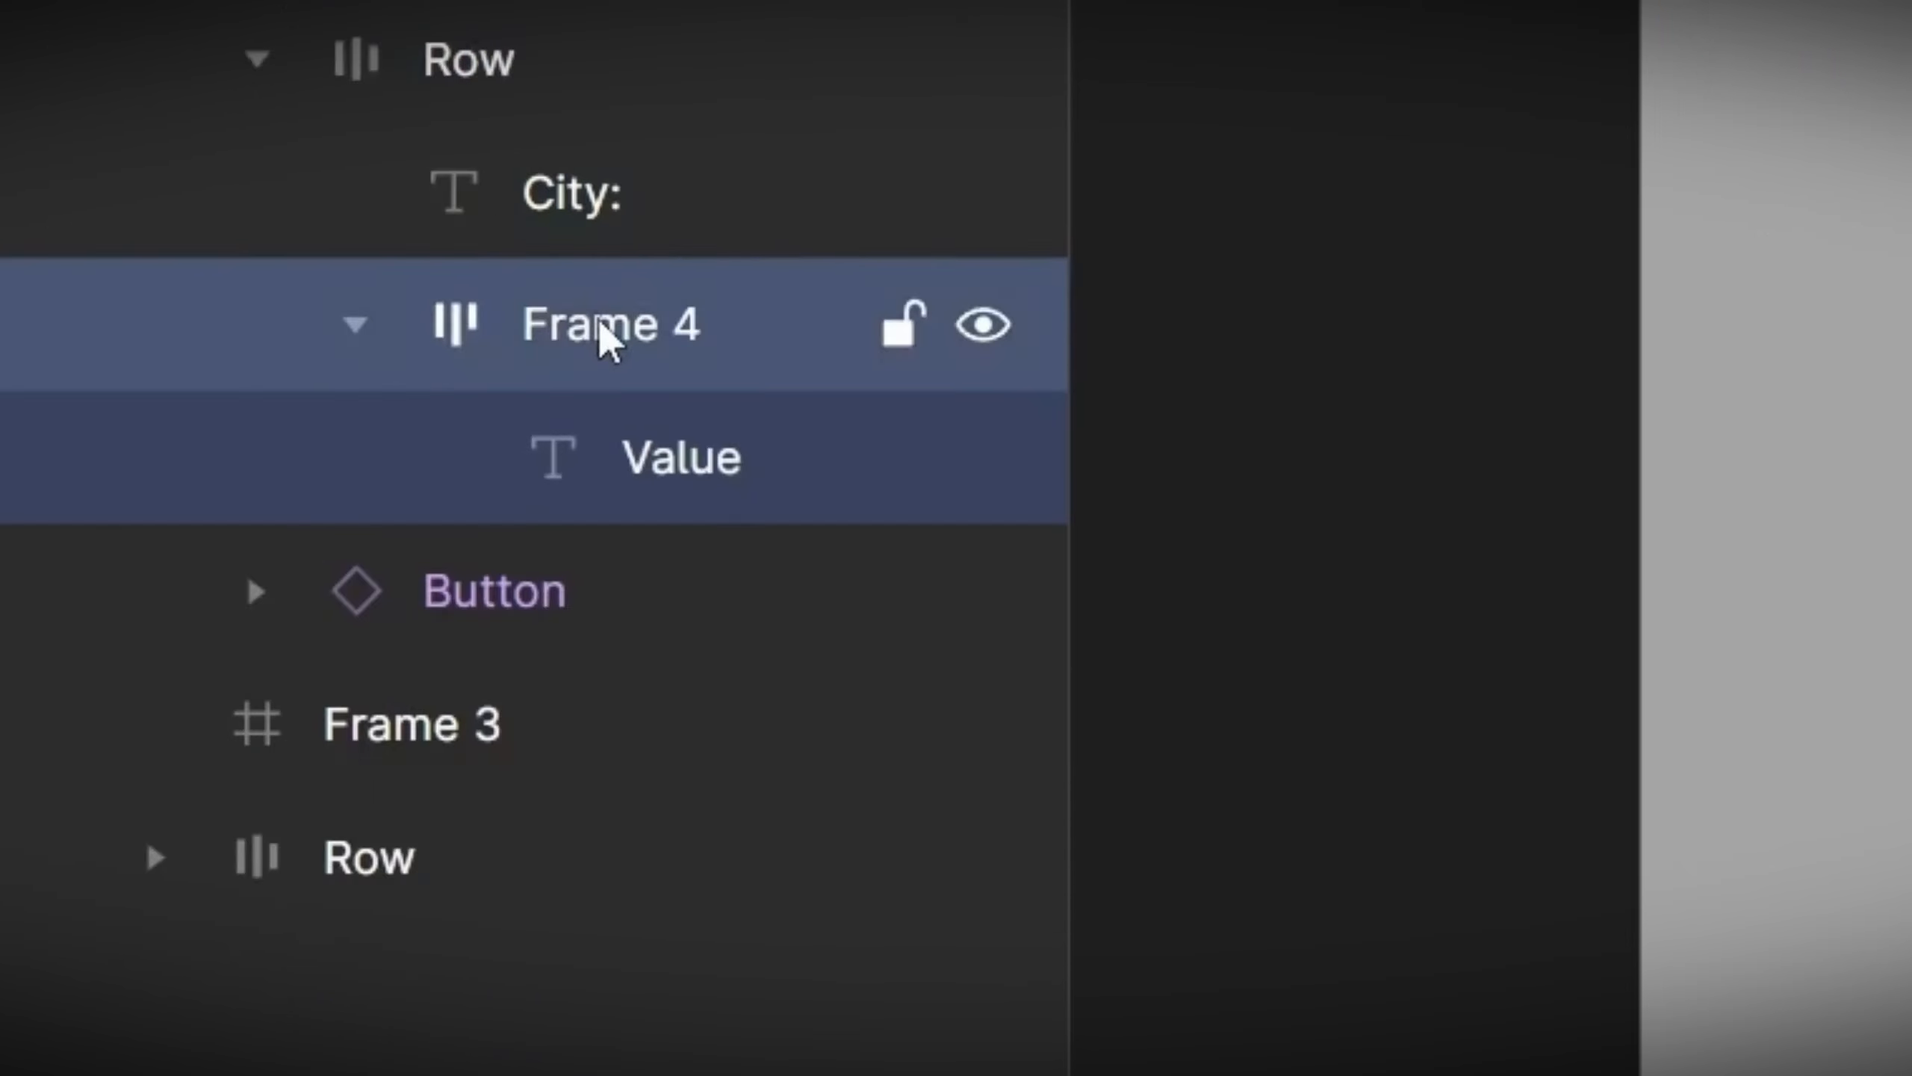
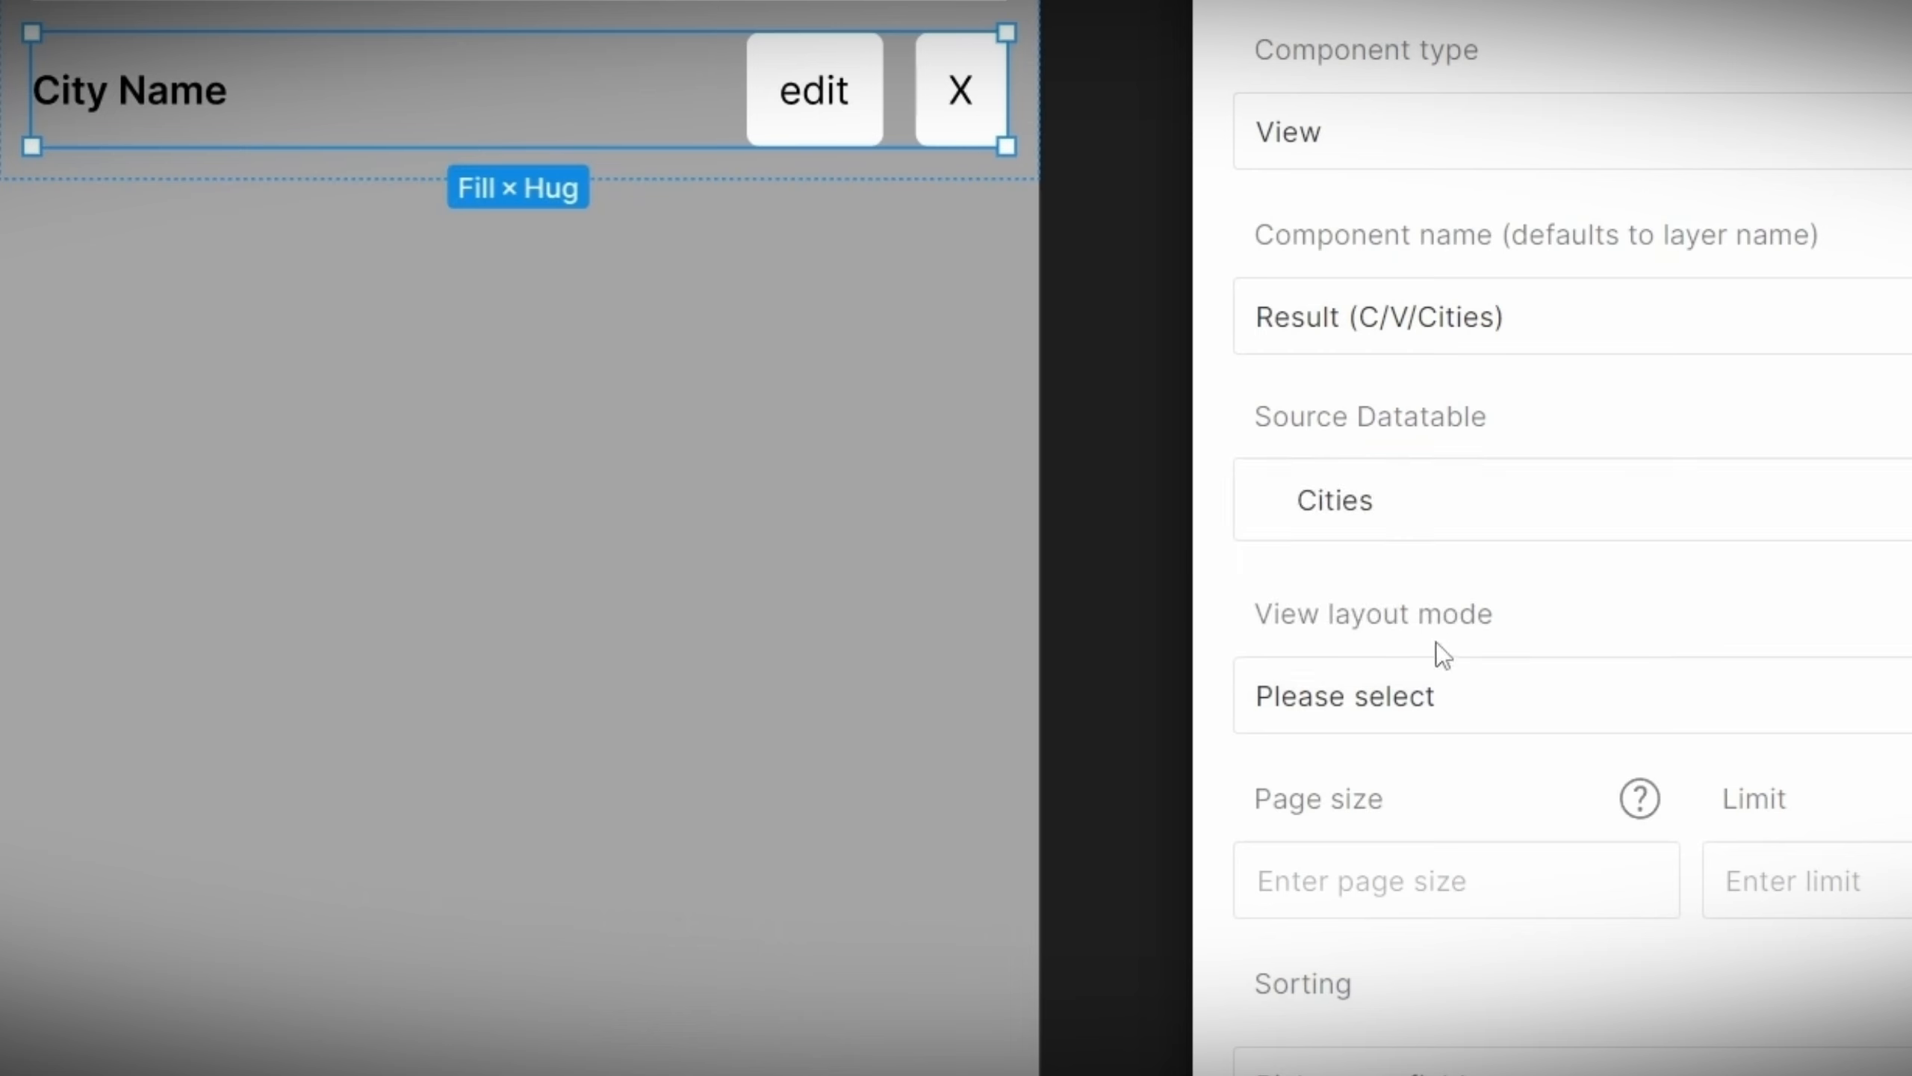
Step: Set the Result (C/V/Cities) view's layout mode to Results layout
click(1453, 712)
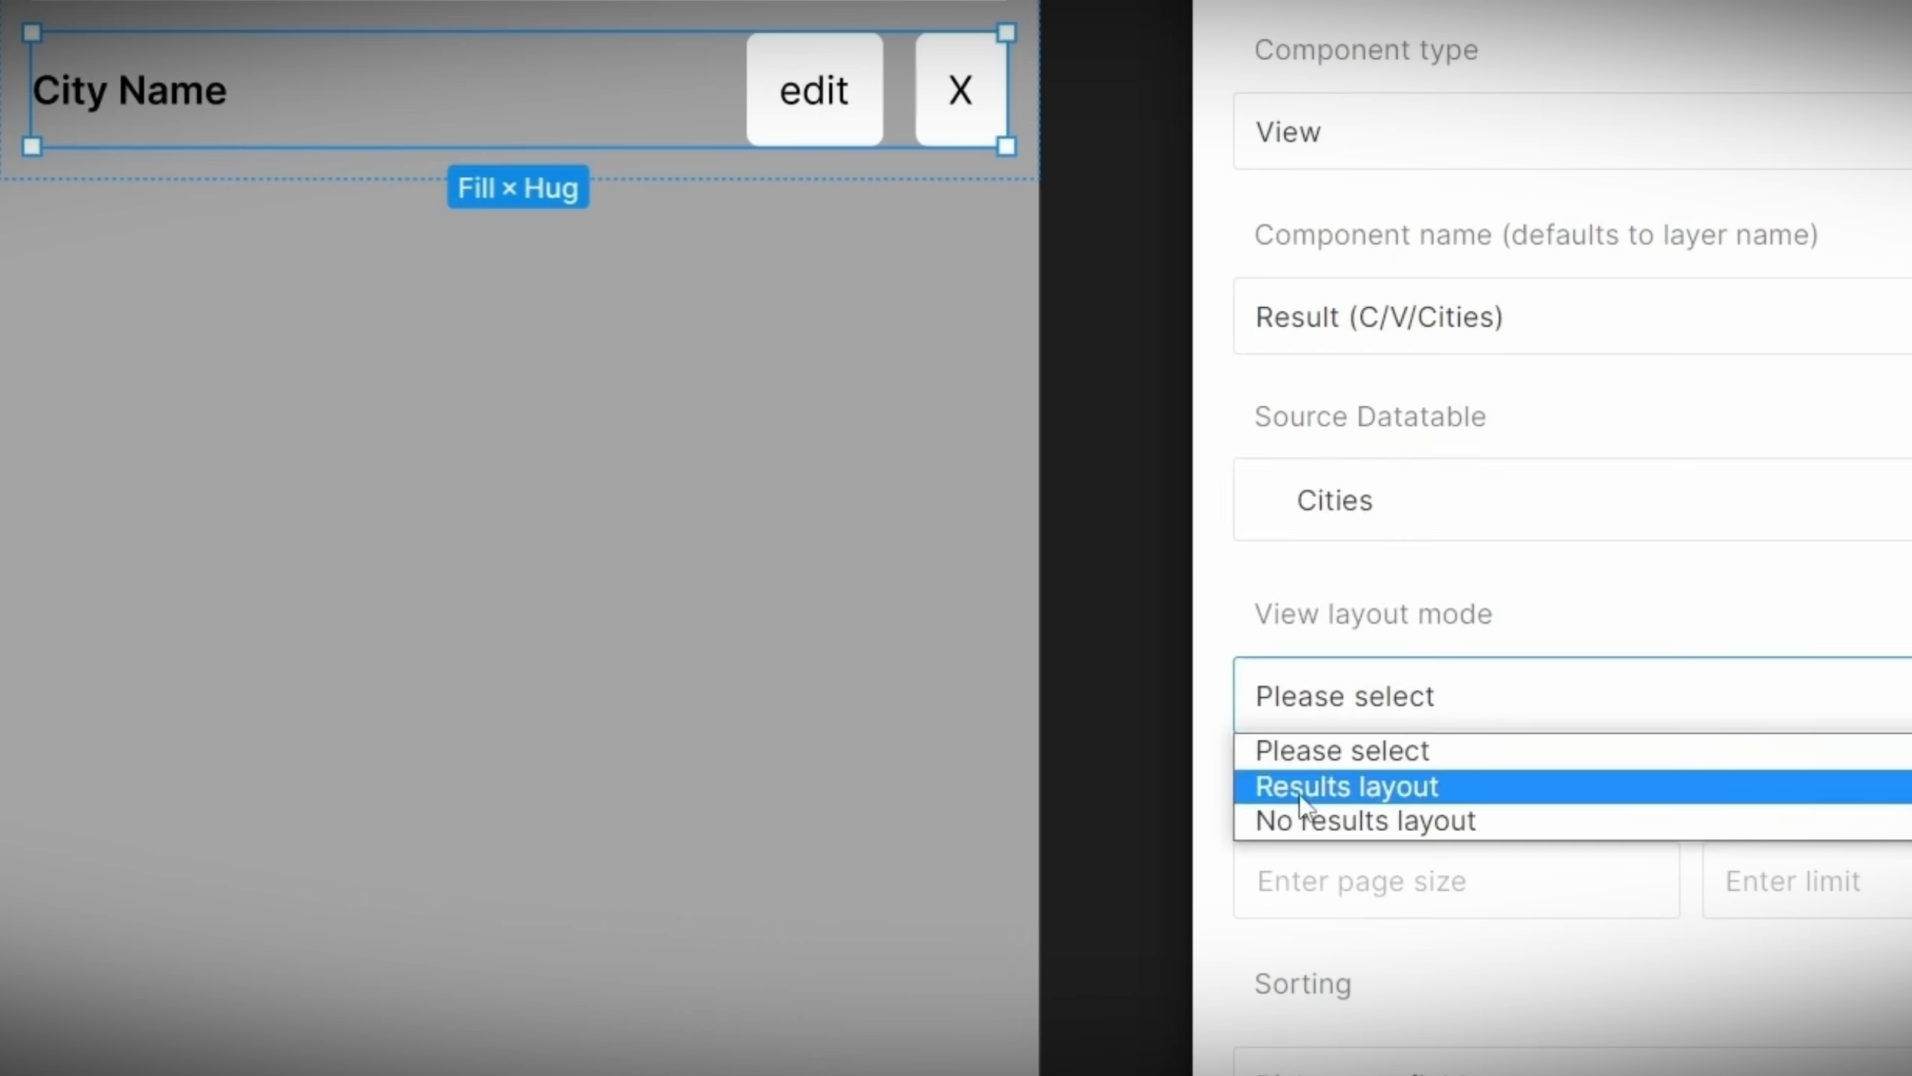
click(1415, 788)
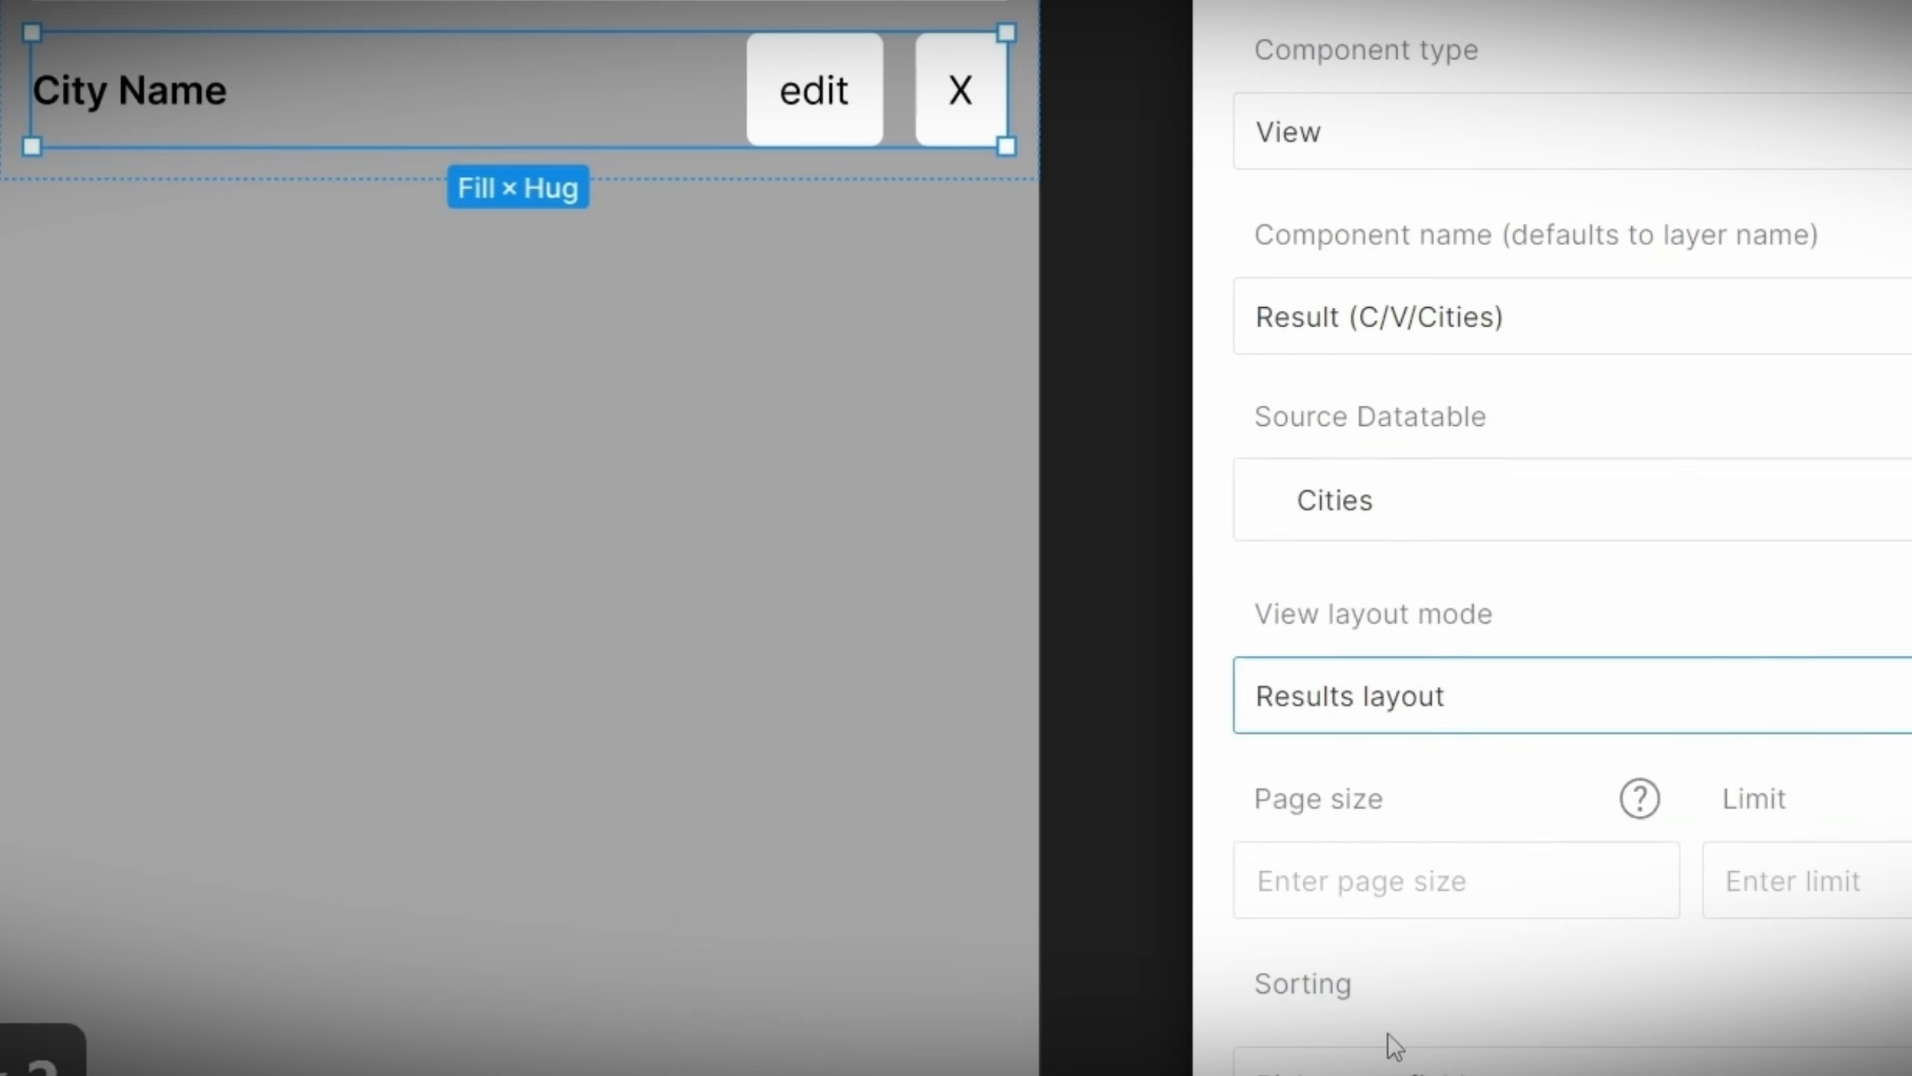
scroll(1452, 995, down, 3)
scroll(1452, 996, up, 3)
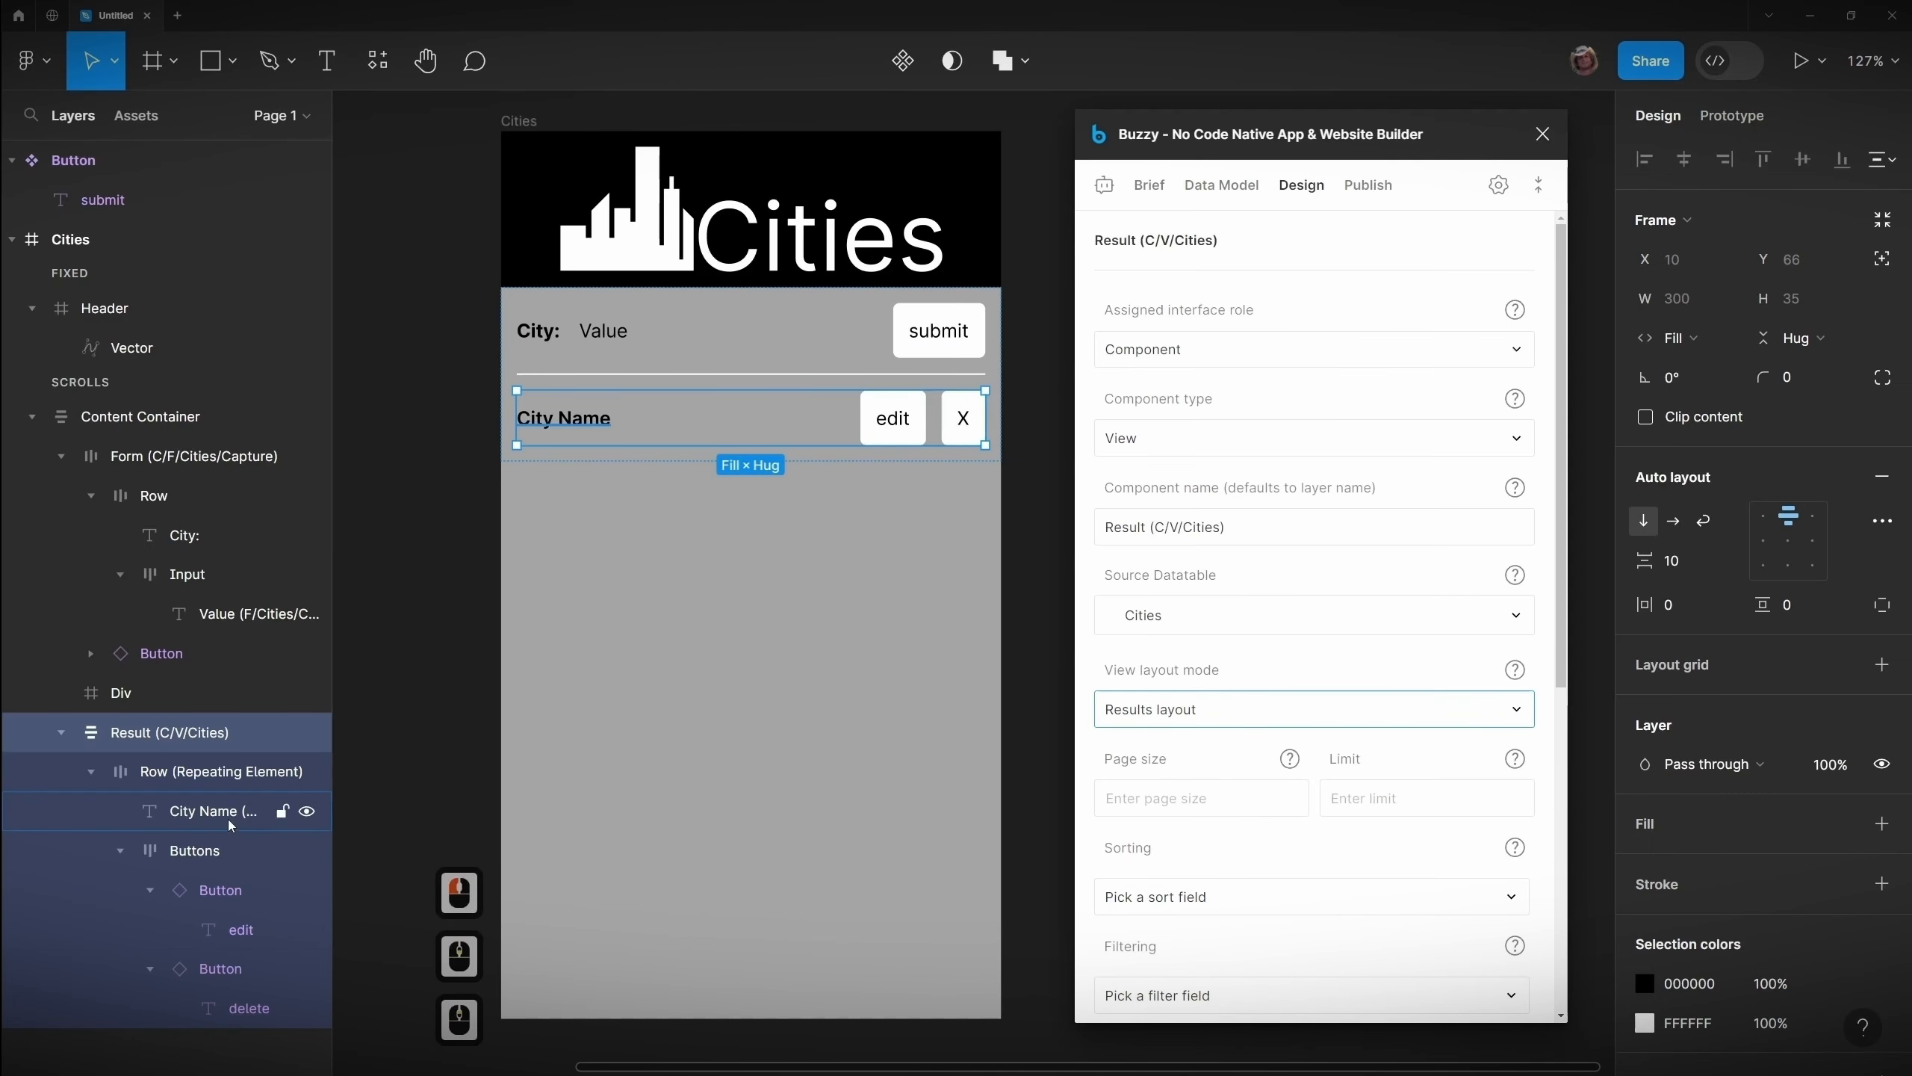
Step: Assign the City Name text layer the Field role, bound to Cities / CityName with field mode Summary
click(215, 817)
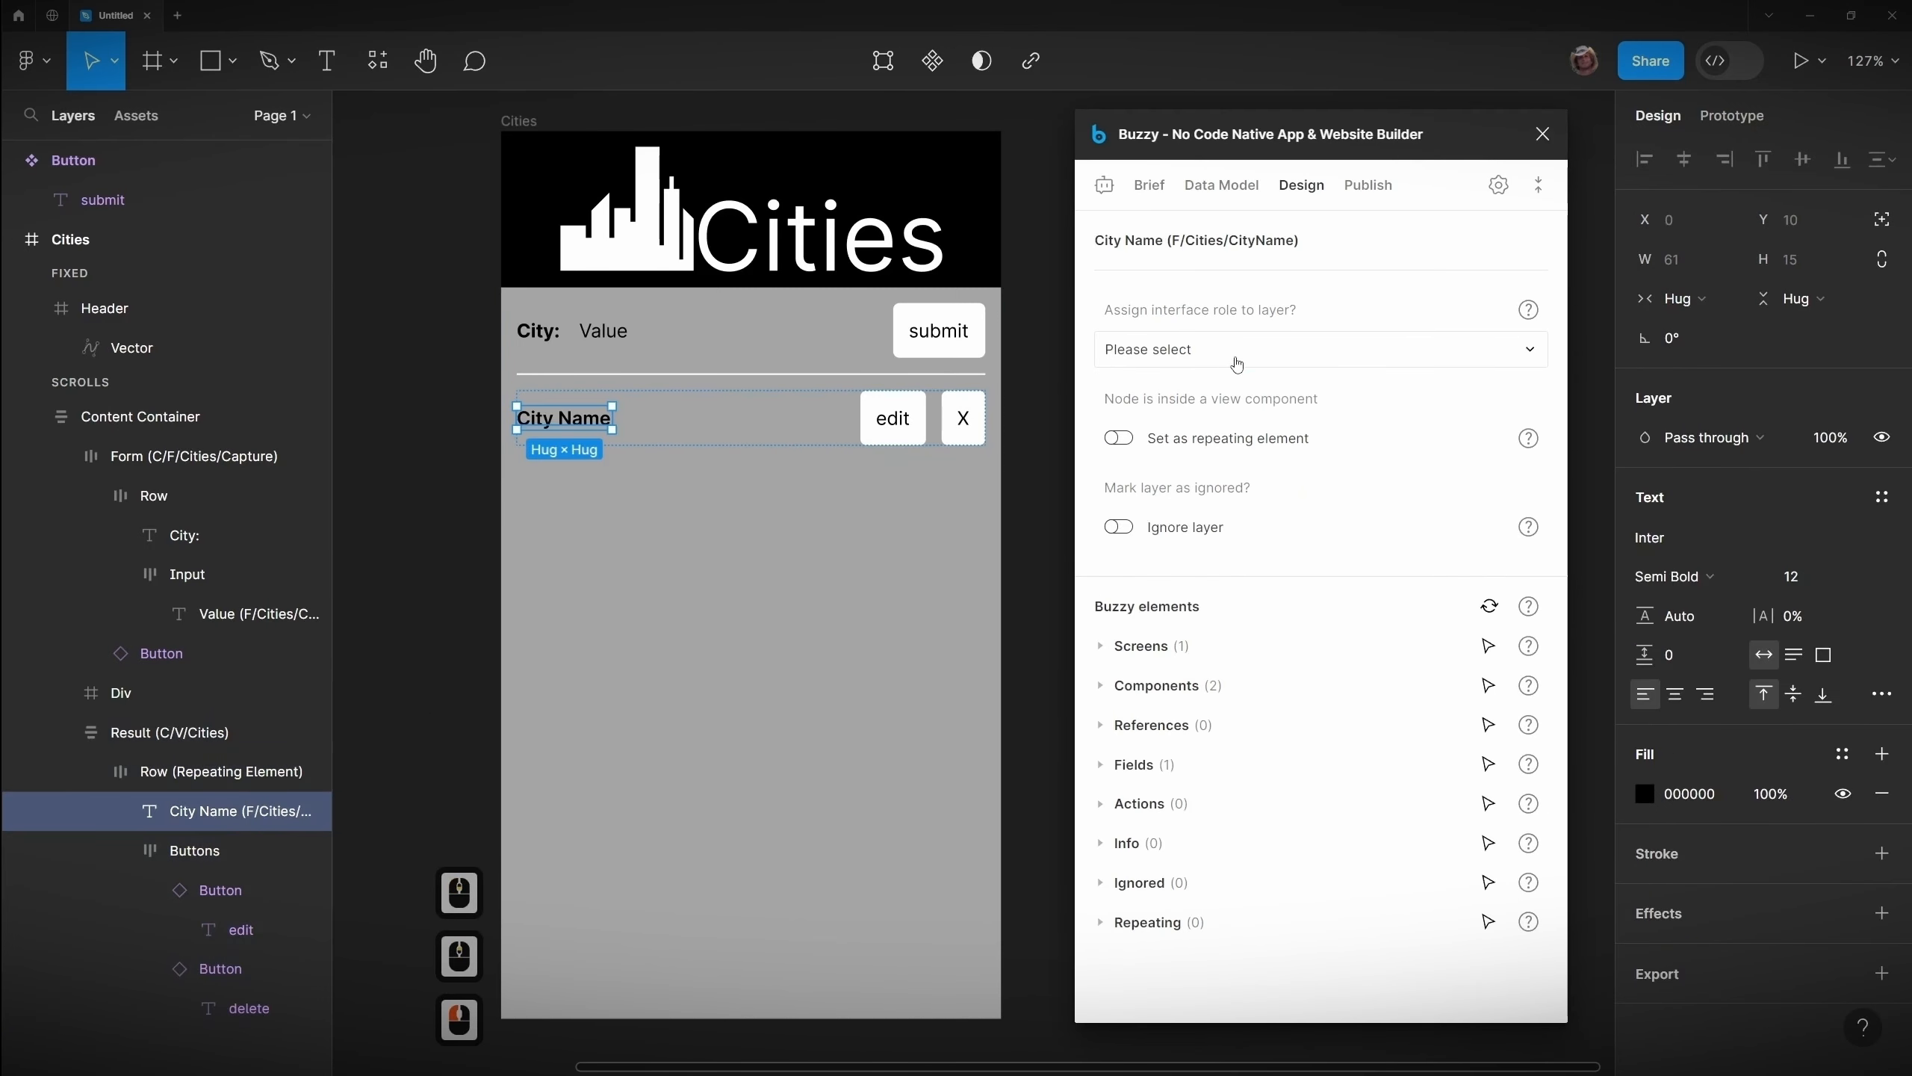
click(1236, 360)
click(1189, 426)
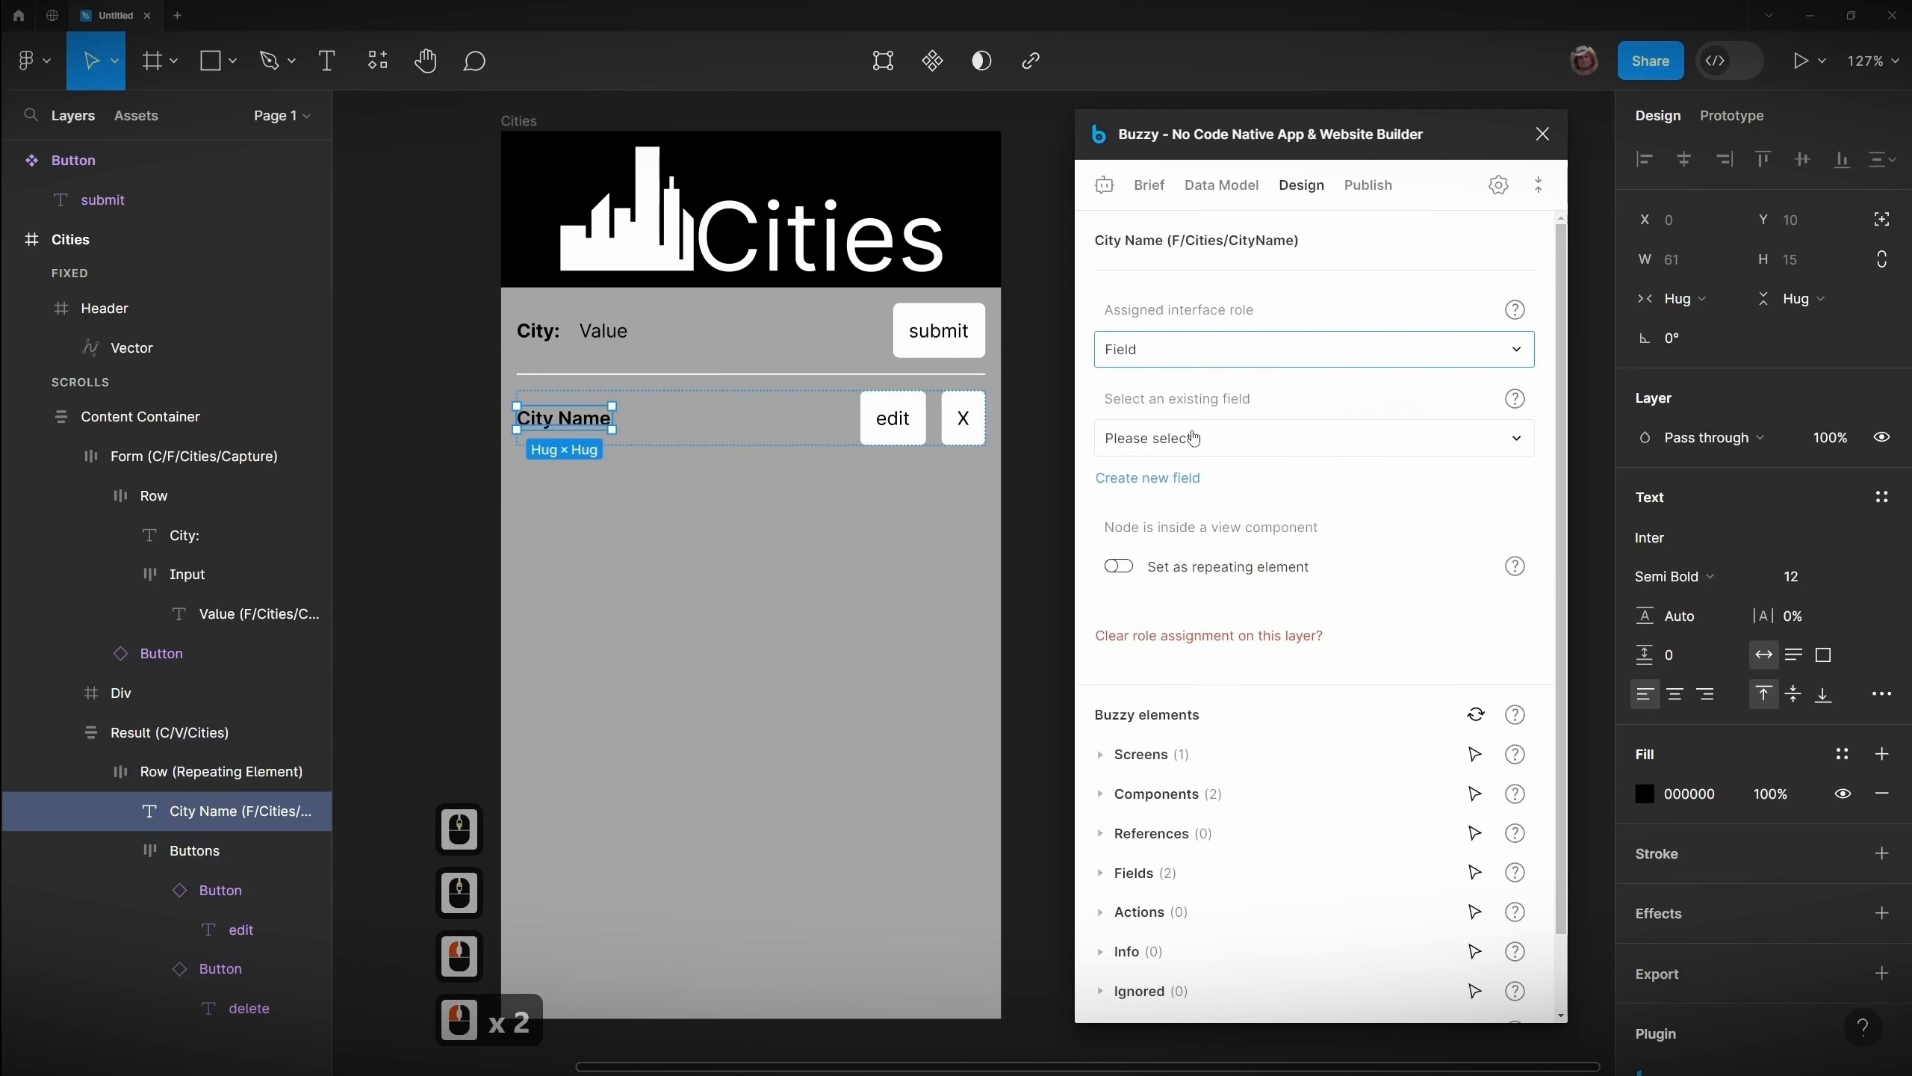
click(1189, 441)
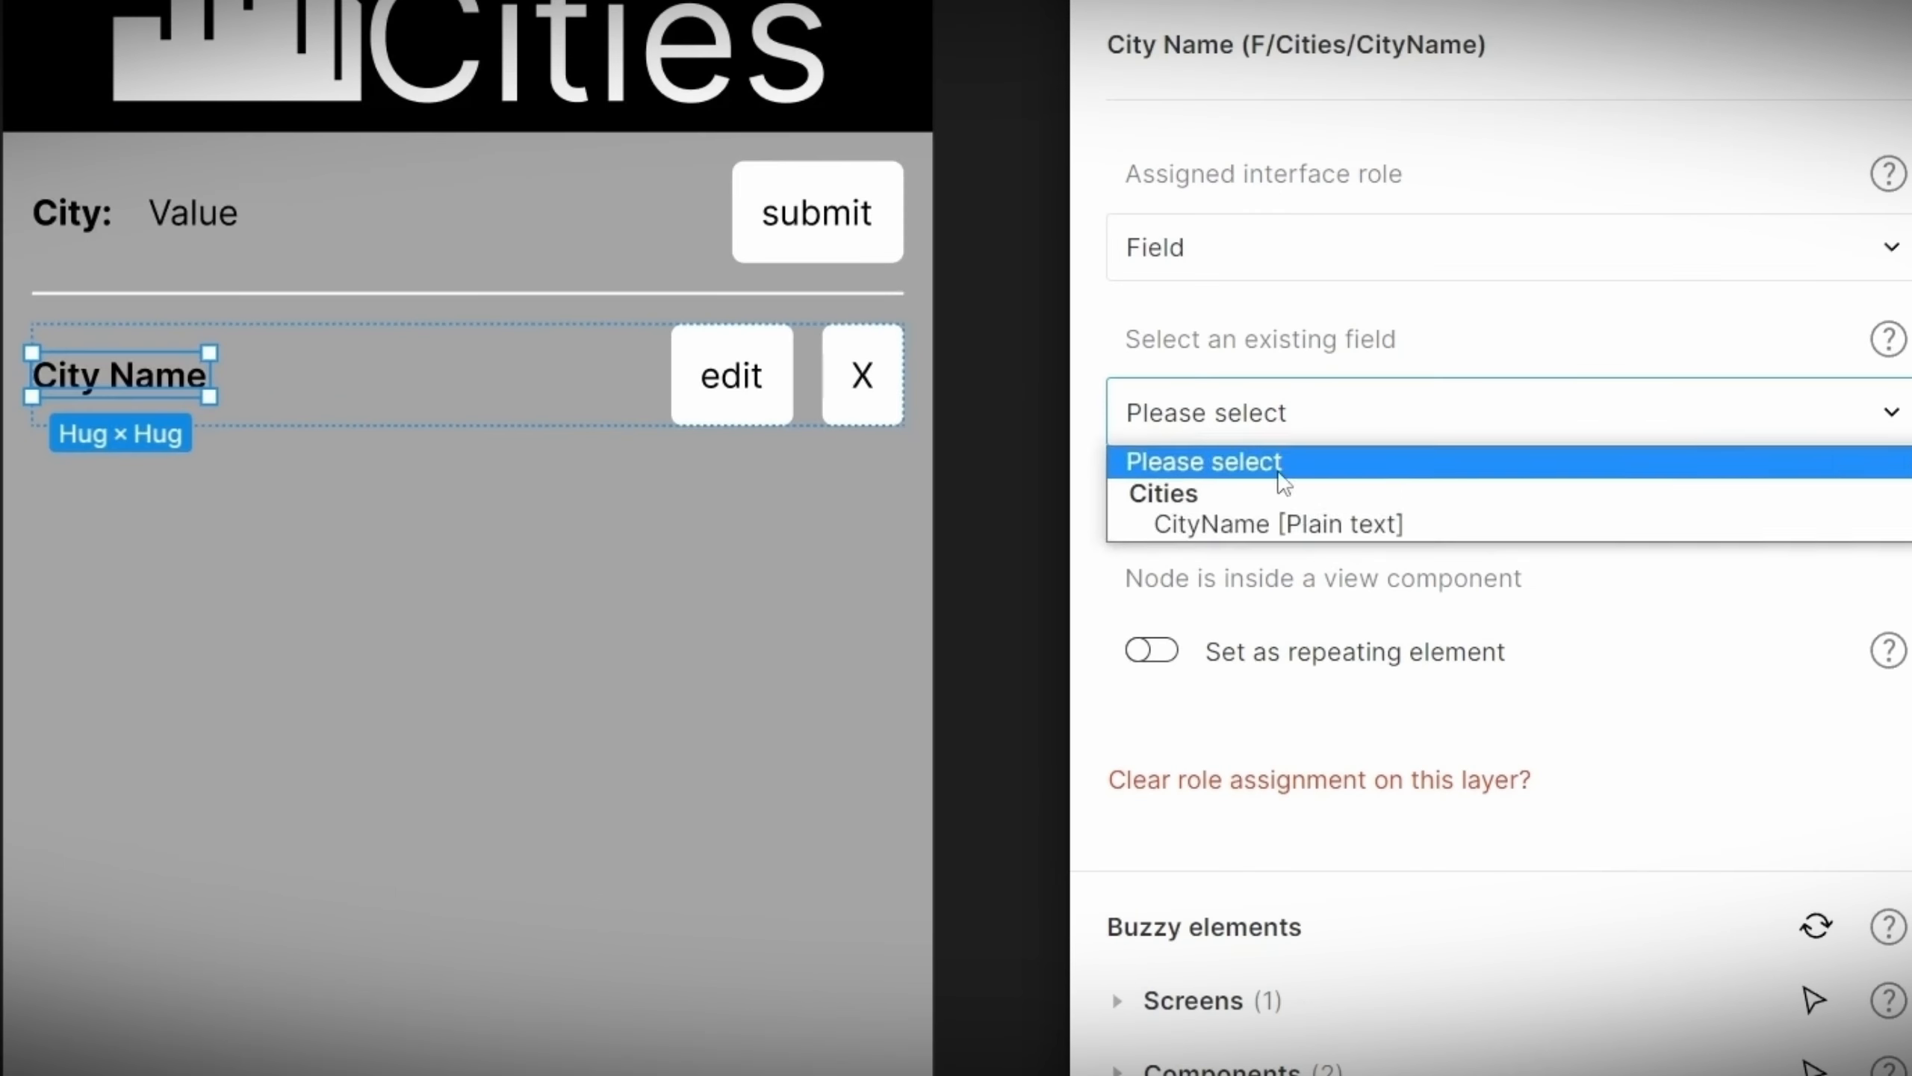
click(1273, 525)
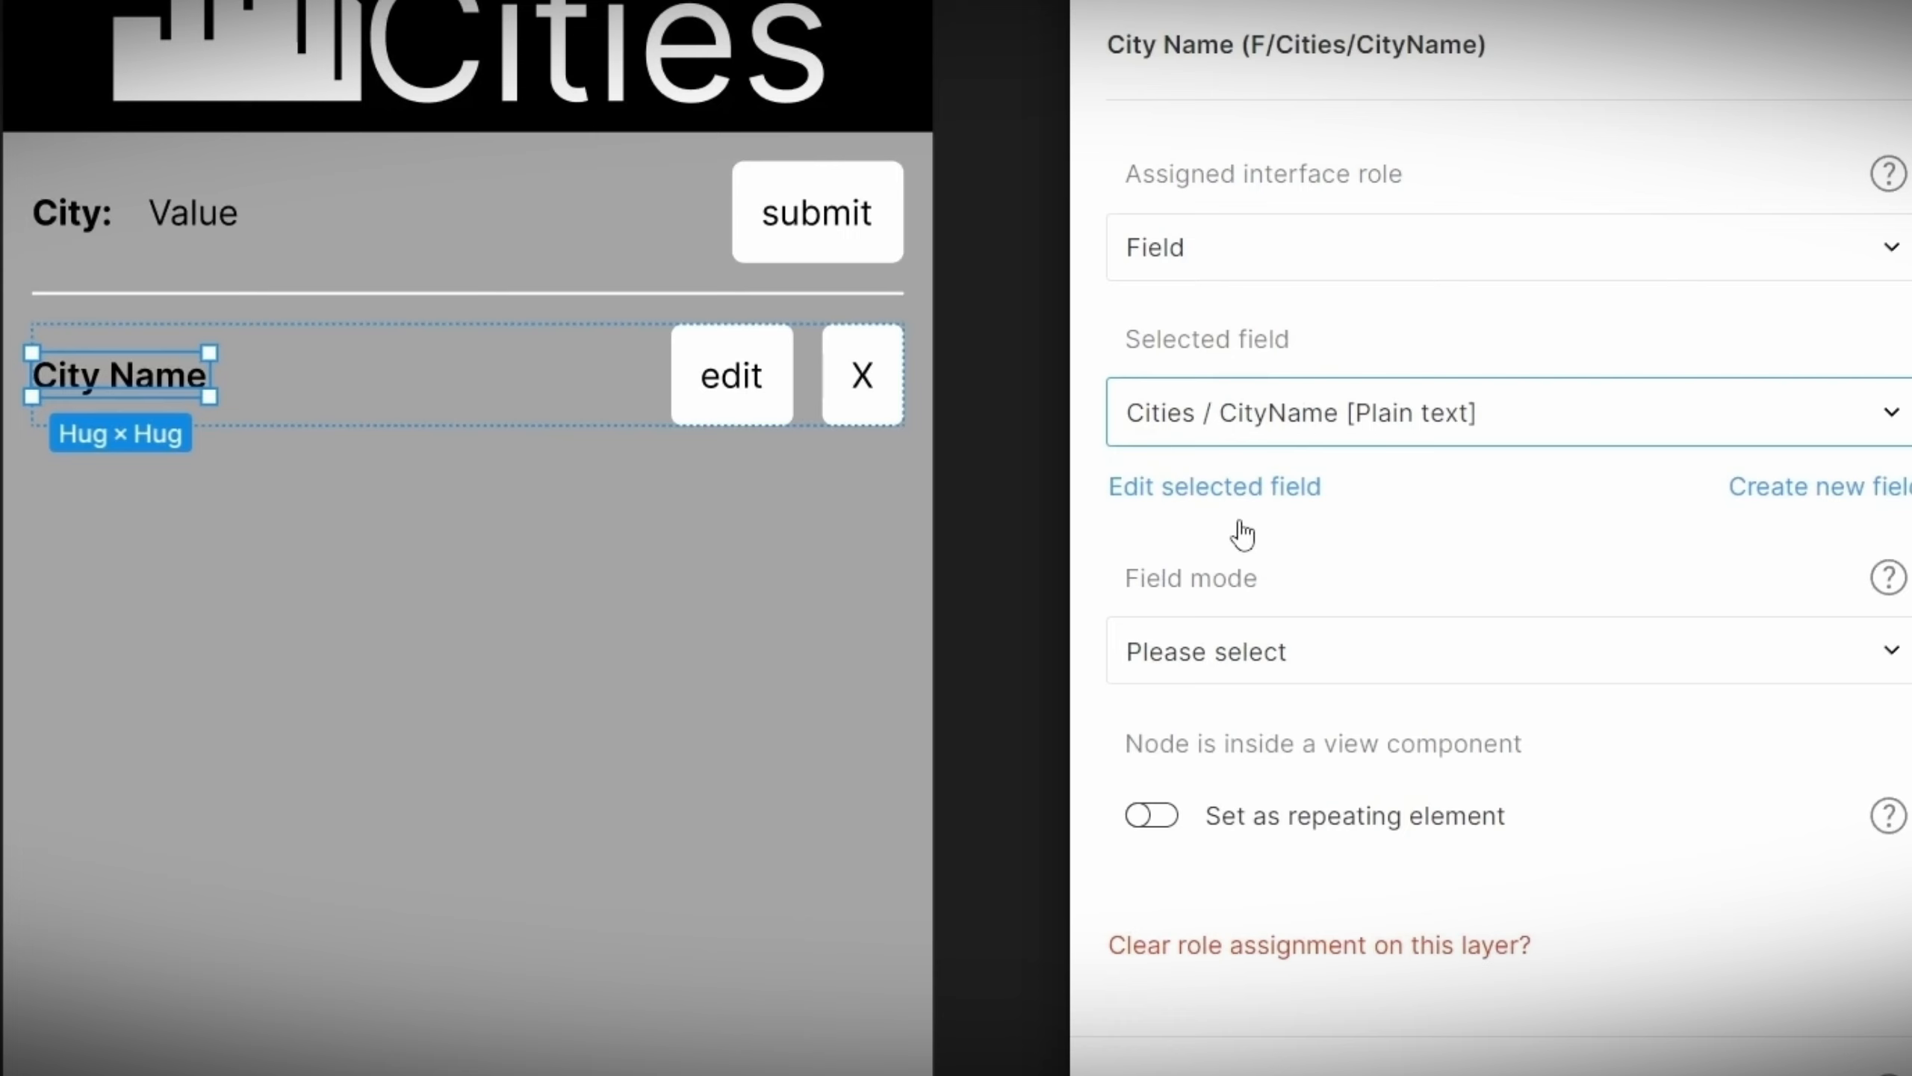
click(1305, 668)
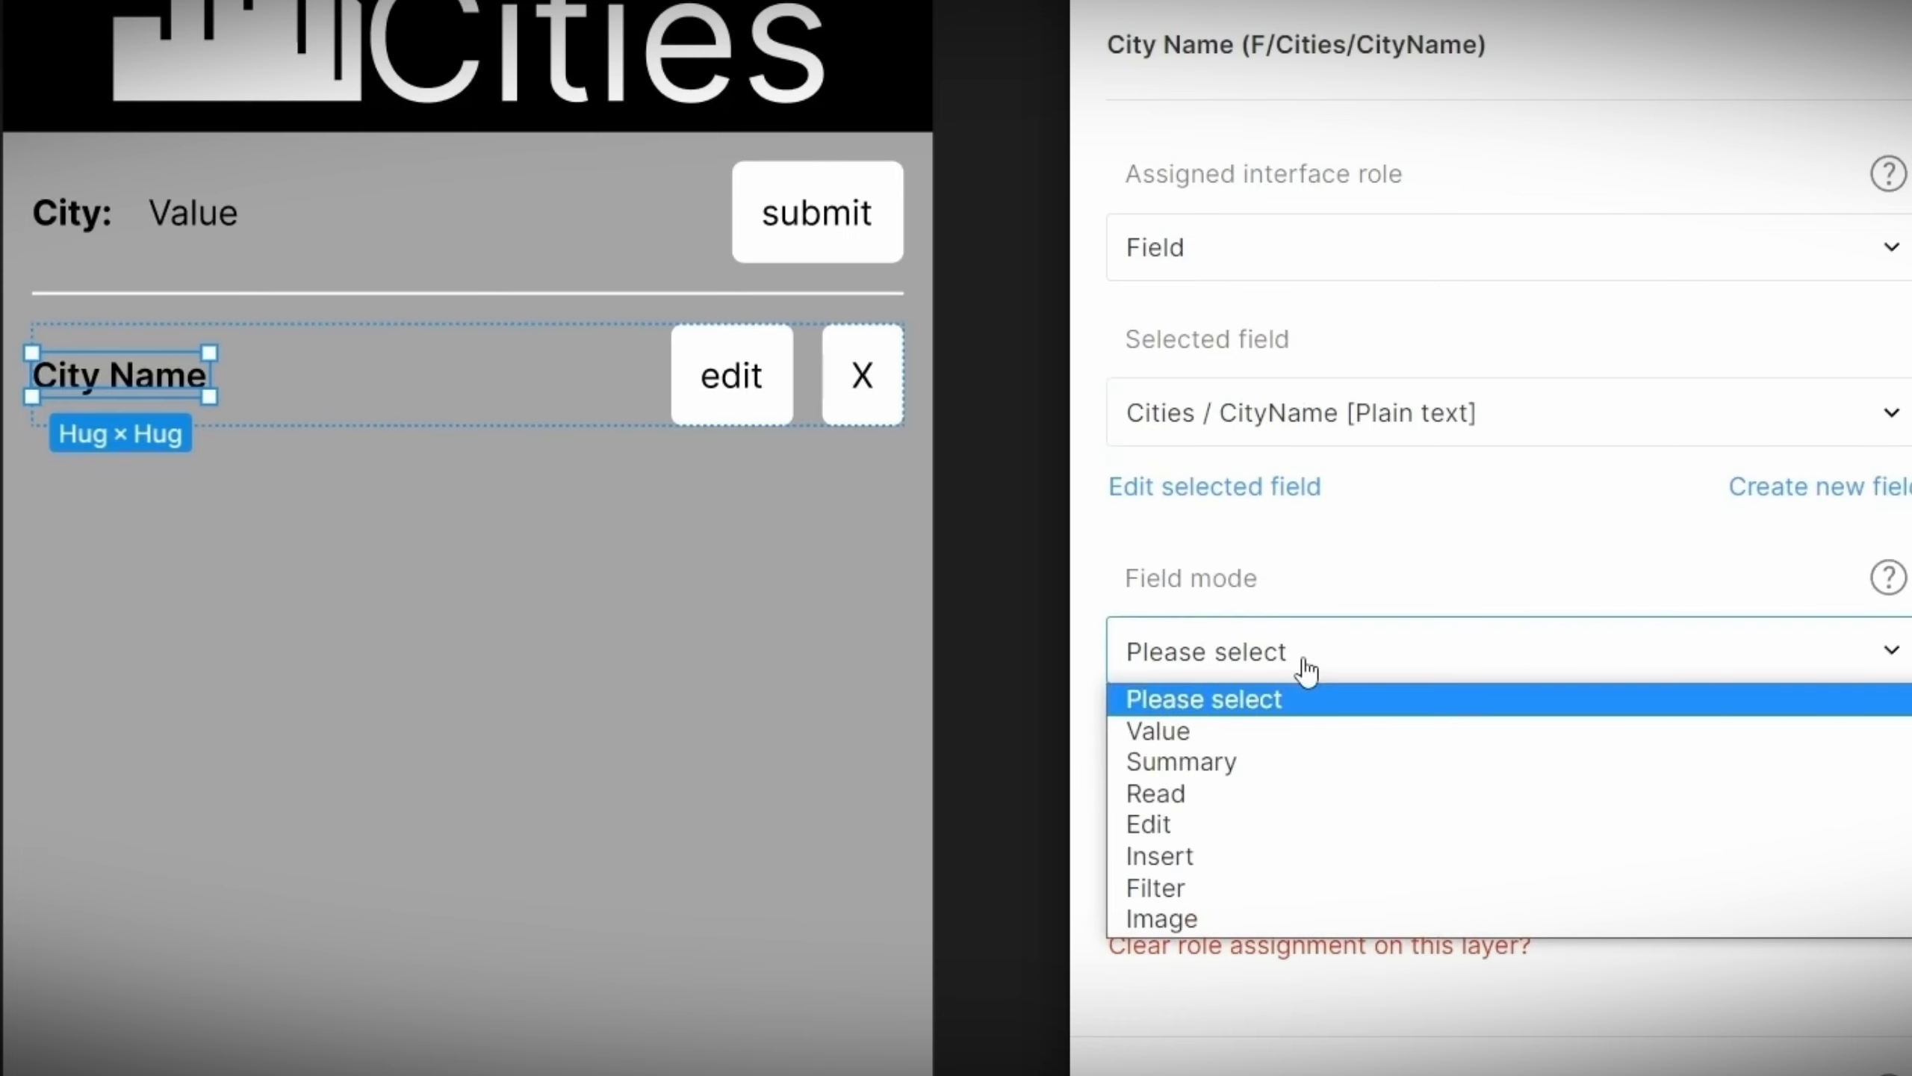
click(1281, 759)
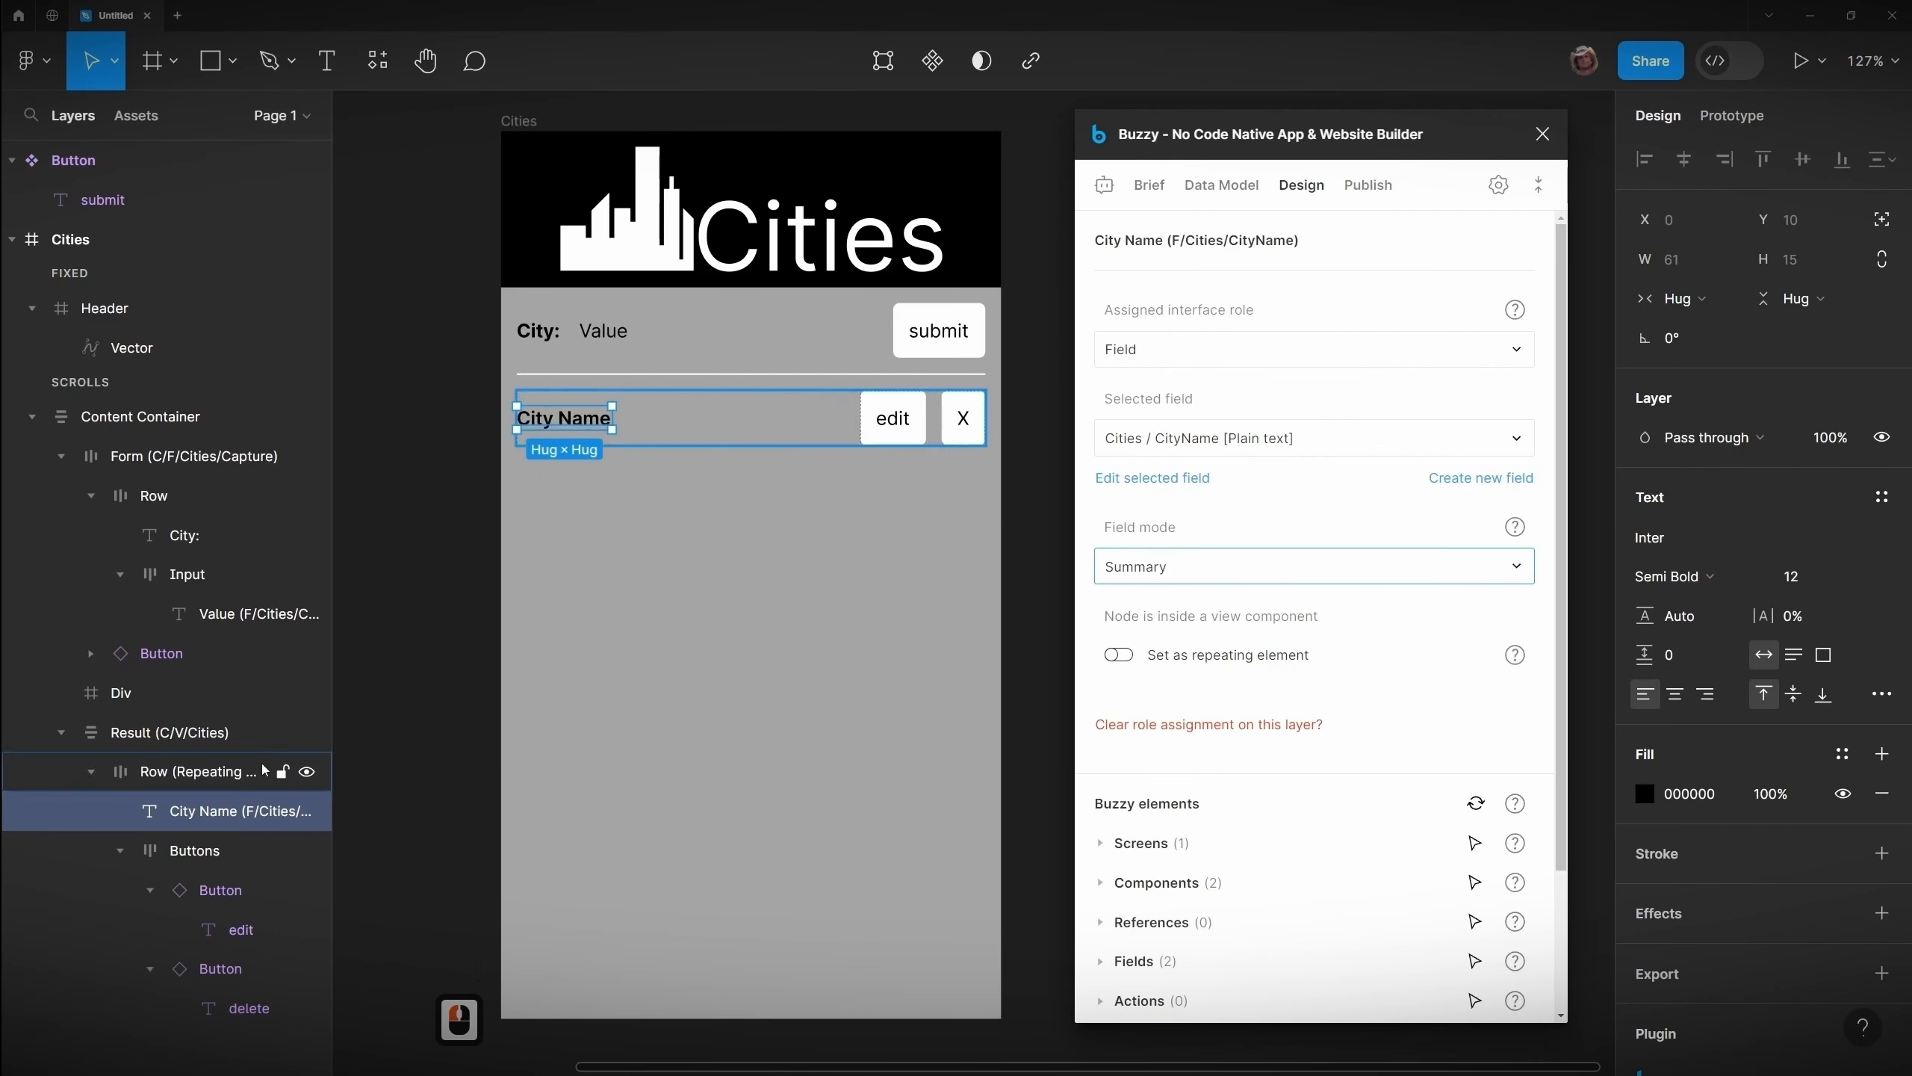
Step: Set the Row layer inside the Result view as the repeating element
click(252, 772)
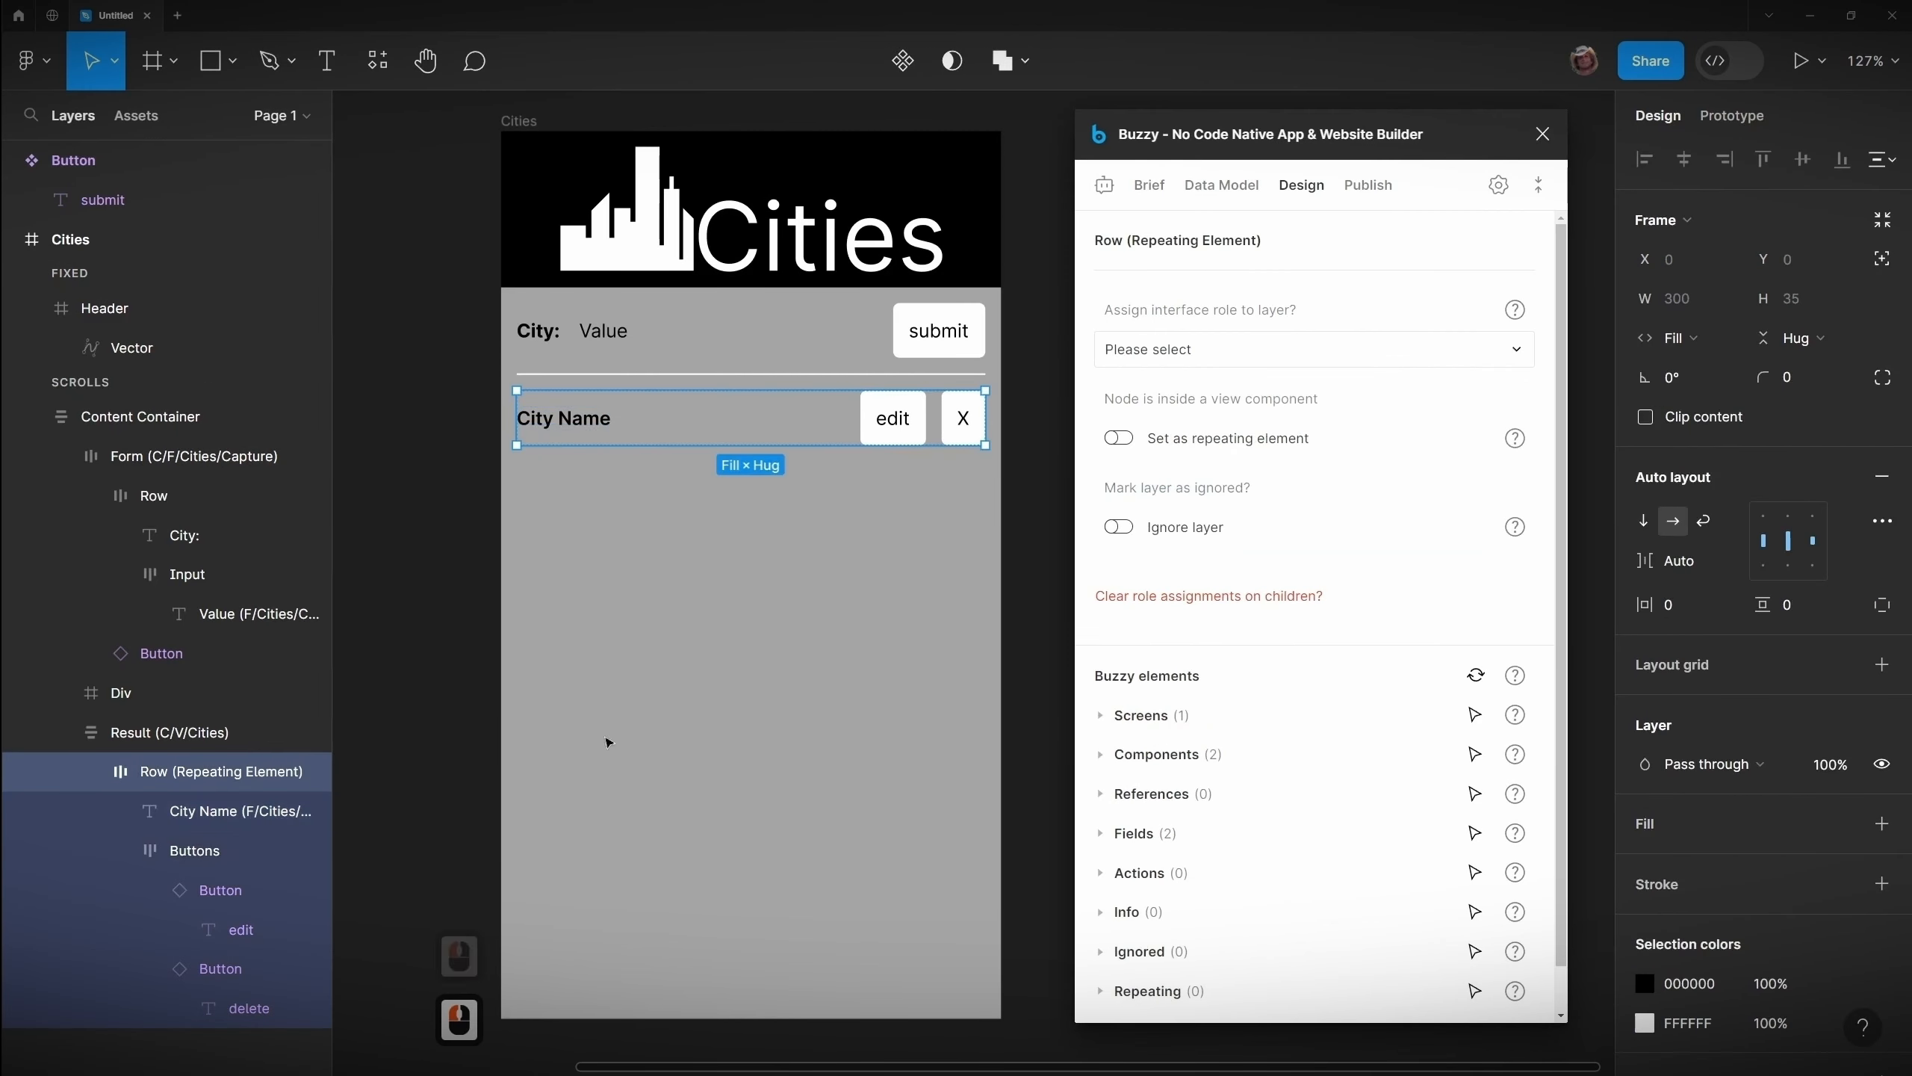
click(1120, 439)
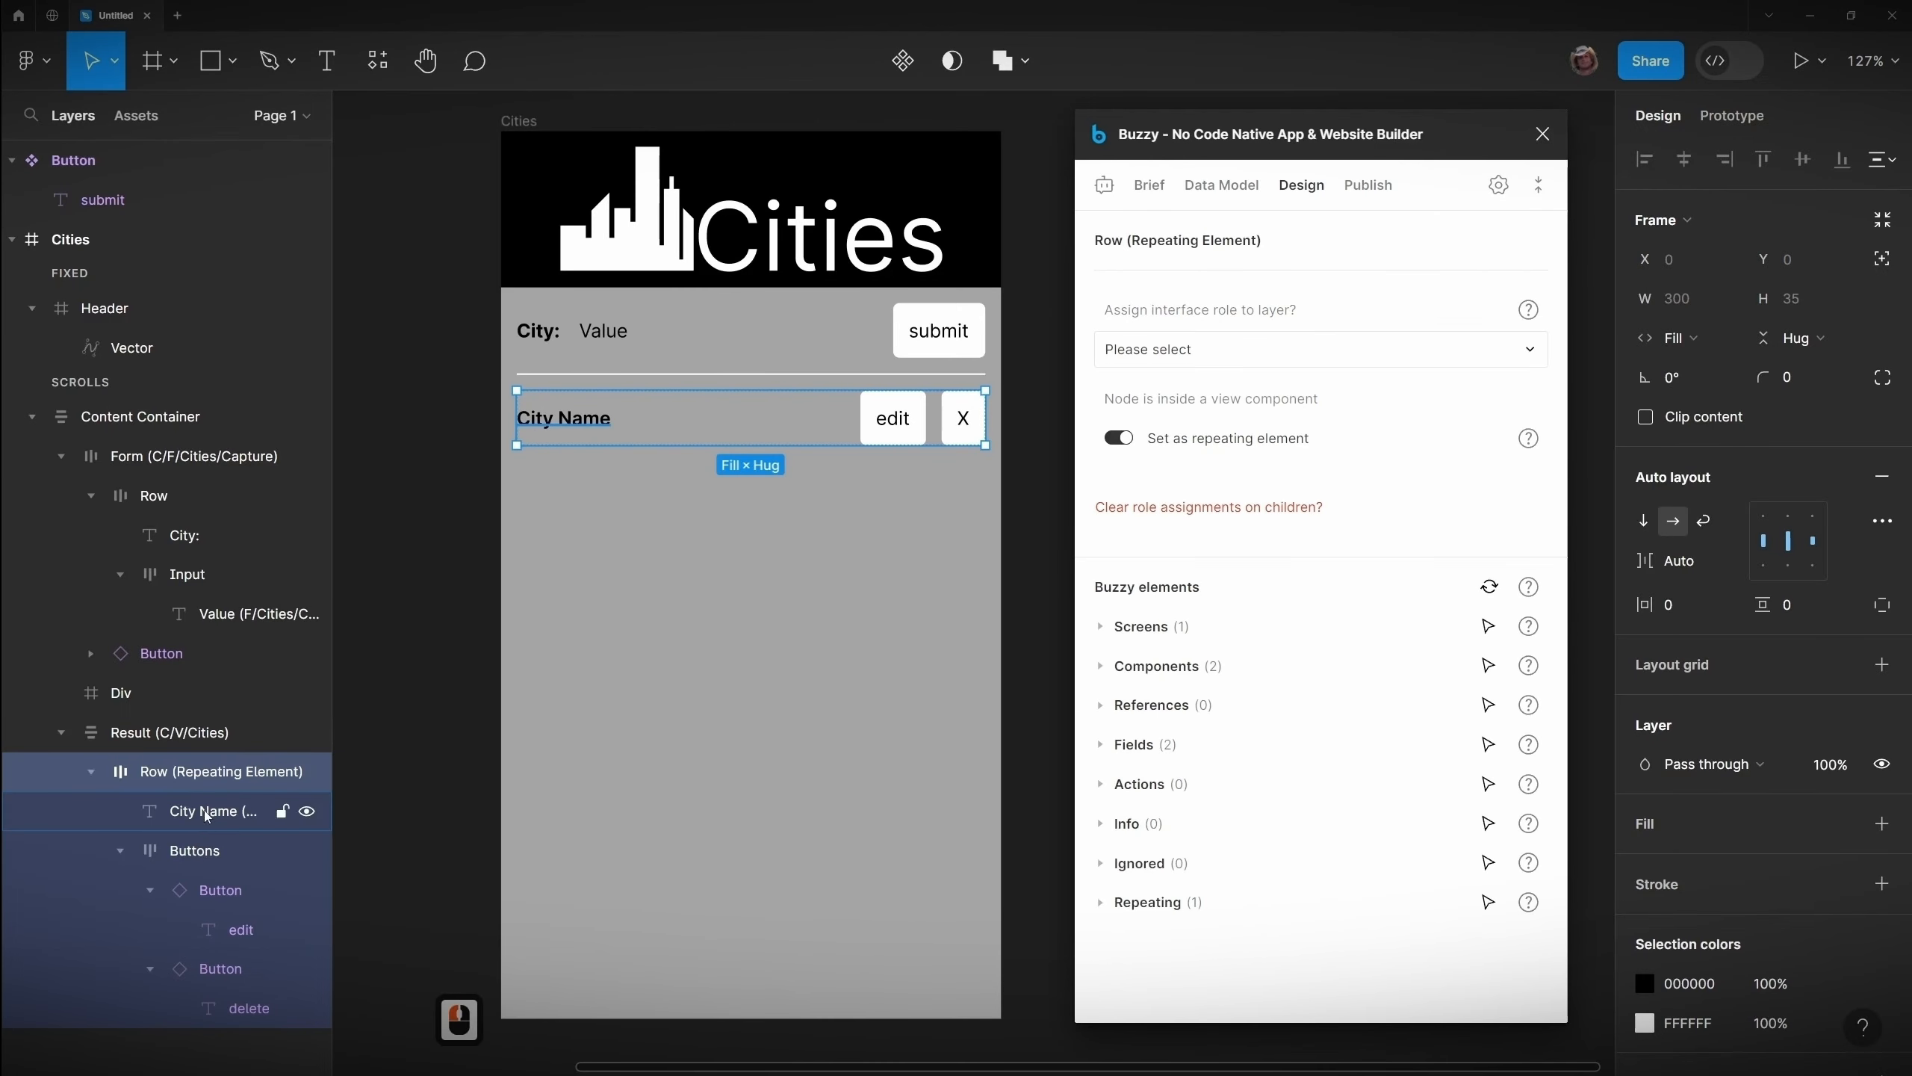
click(424, 919)
key(ctrl+z)
key(ctrl+z)
key(ctrl+z)
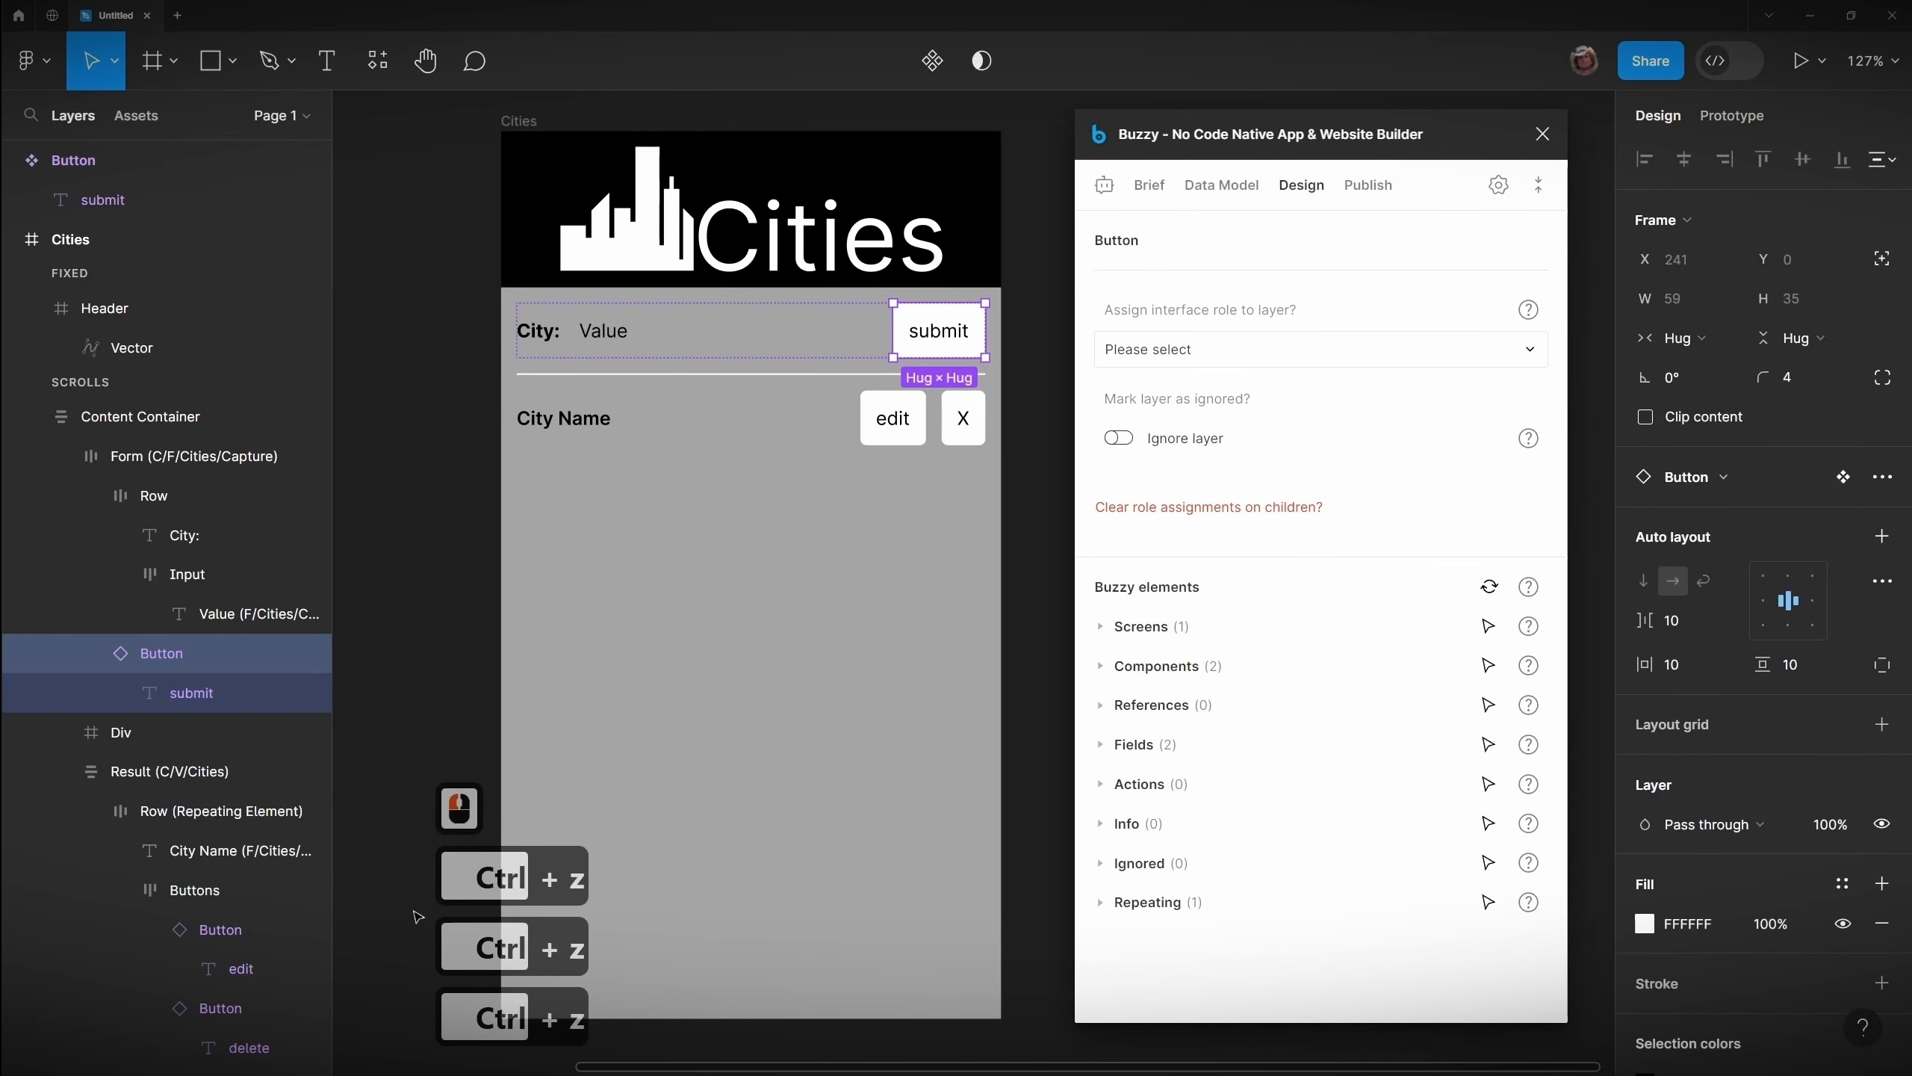
Step: Assign the form's submit Button layer the Action interface role
click(173, 655)
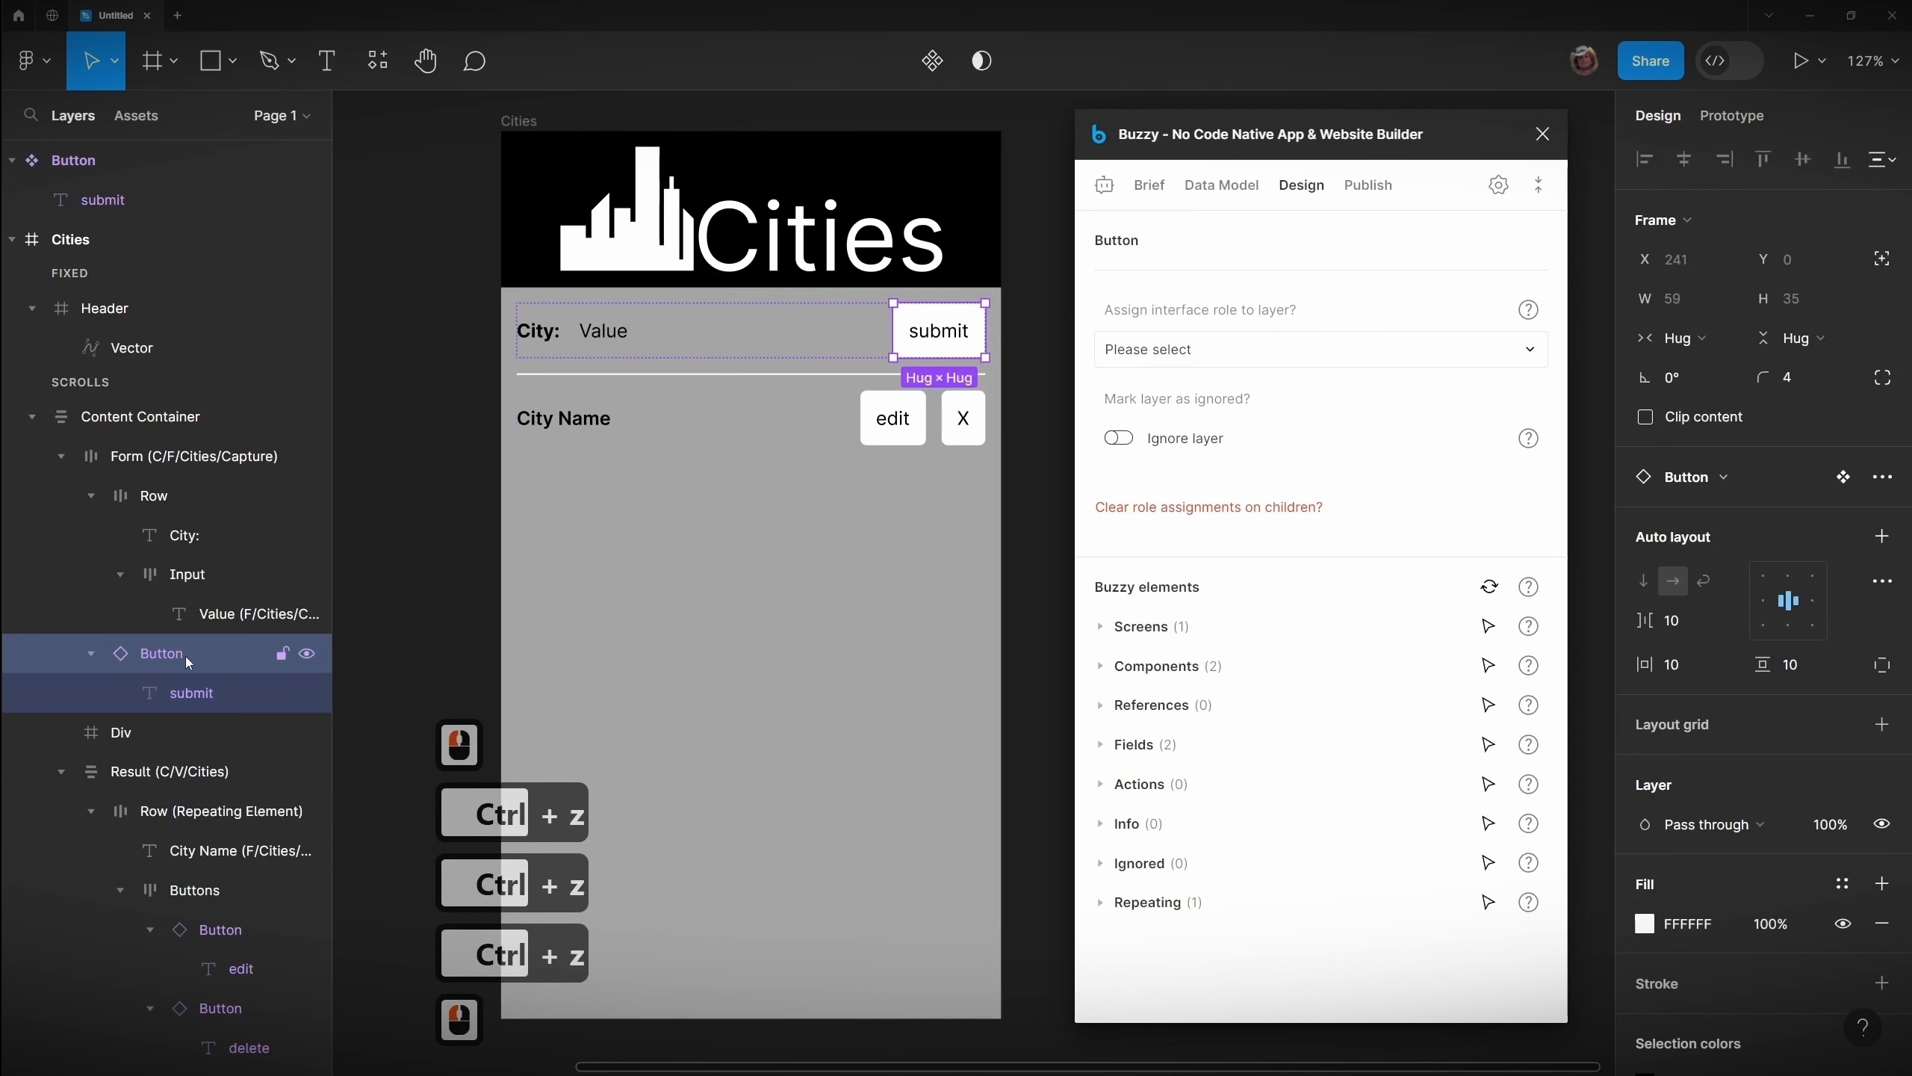
click(189, 693)
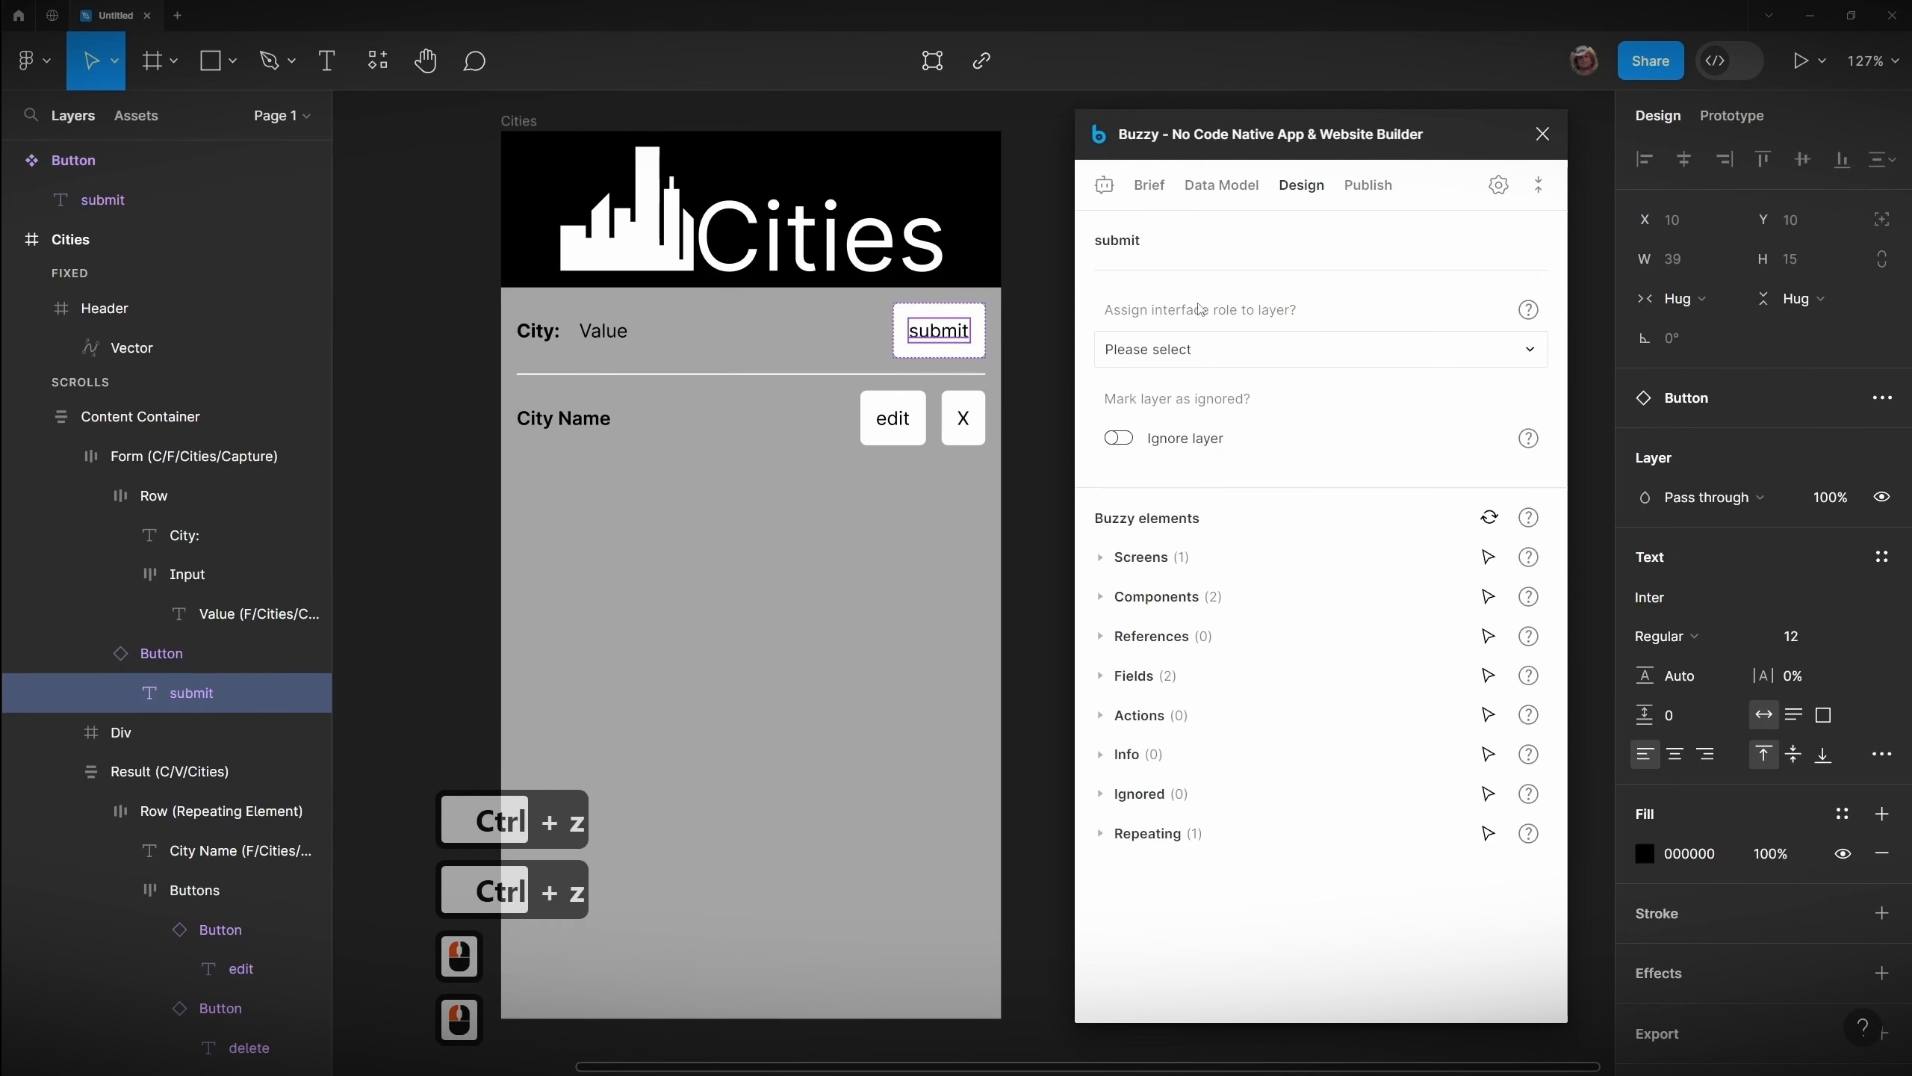
click(962, 308)
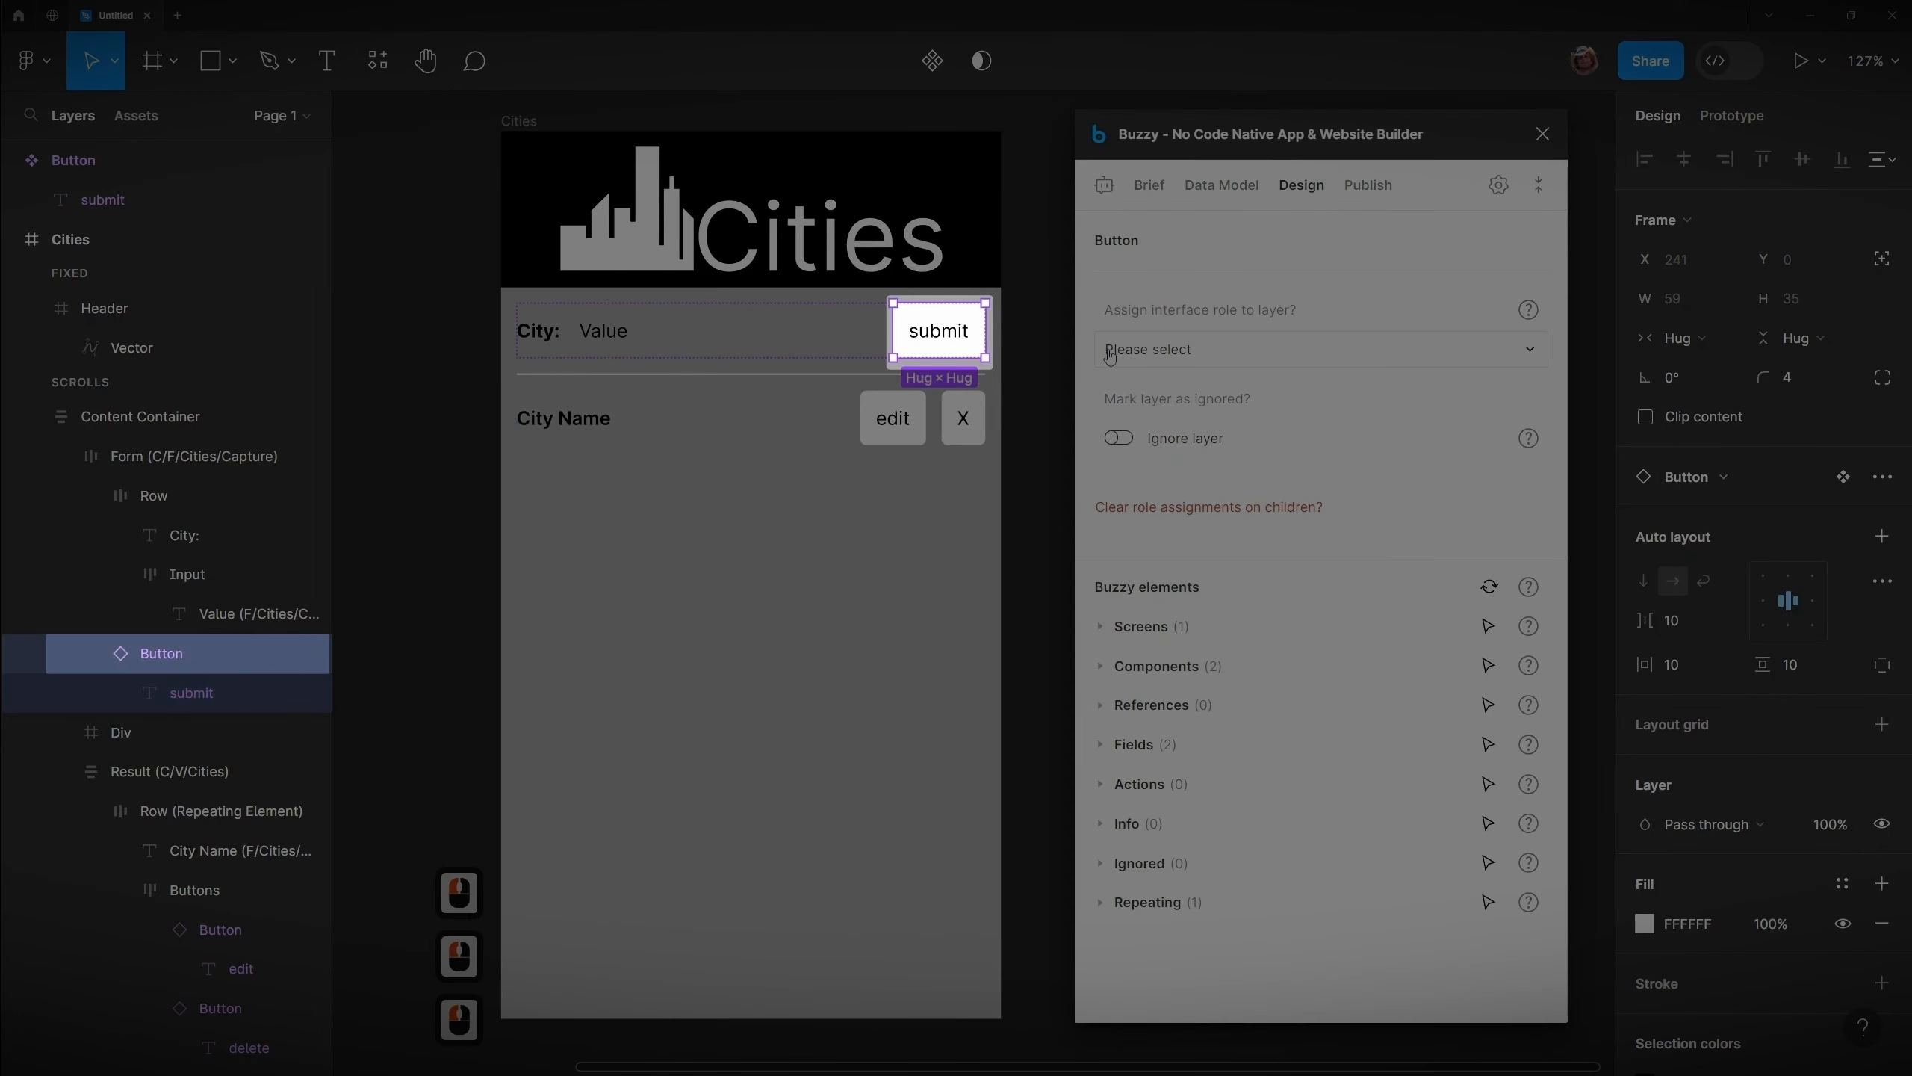
click(1210, 358)
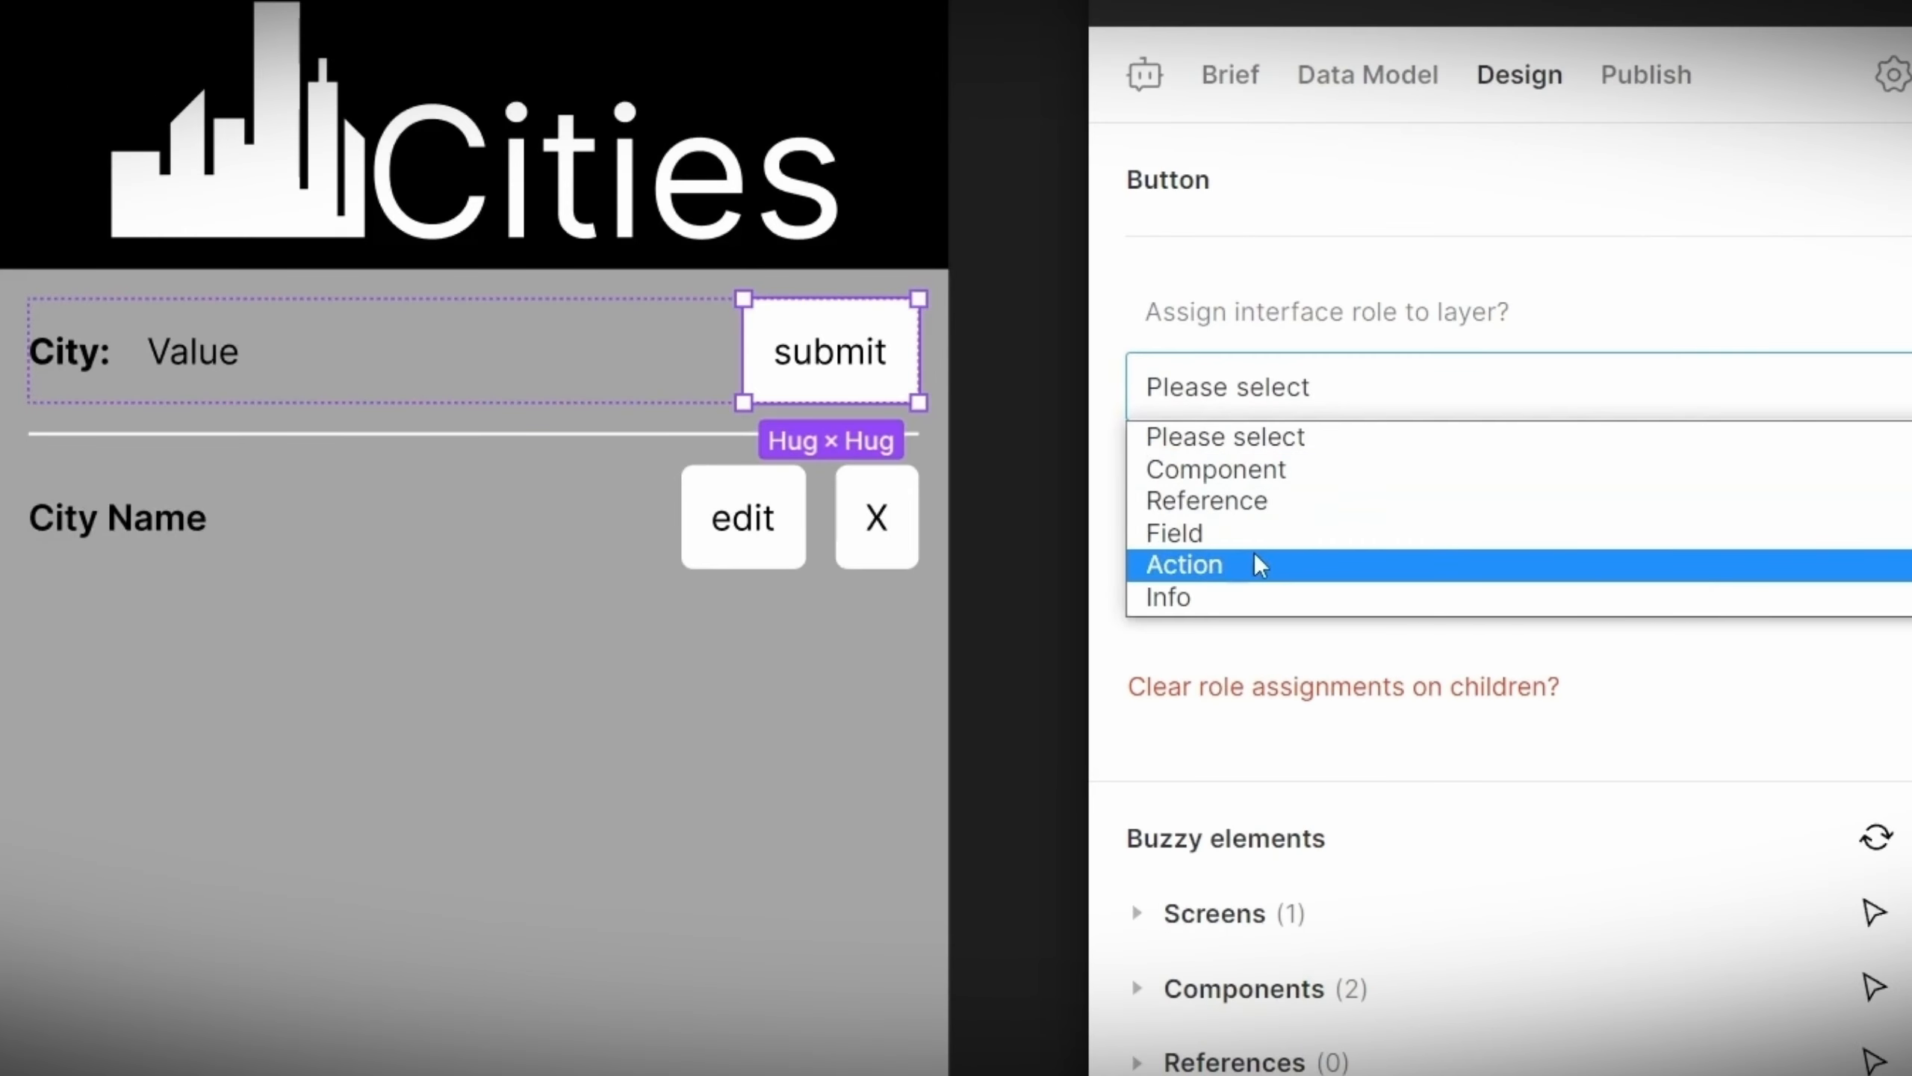
click(1261, 565)
click(1252, 561)
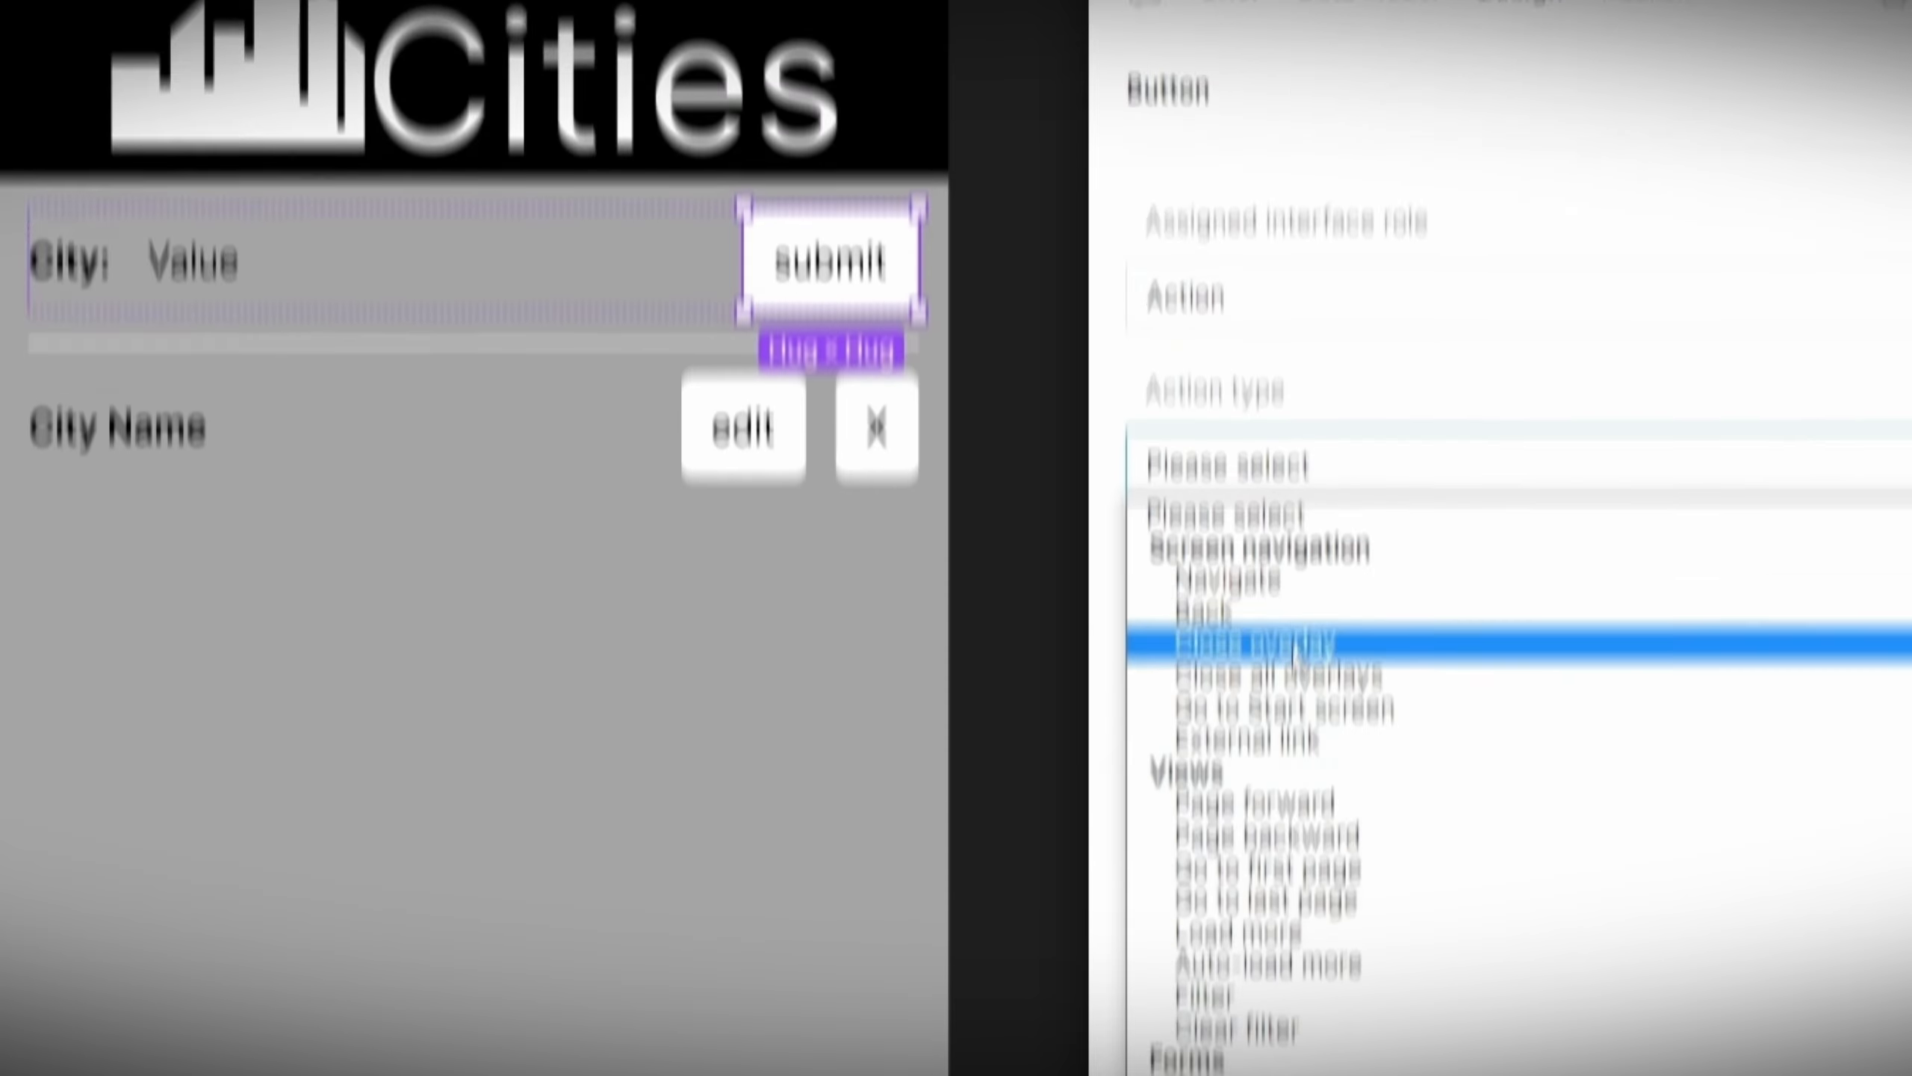
Step: Set the submit button's action type to Submit and make it navigate to the Cities screen
click(1276, 781)
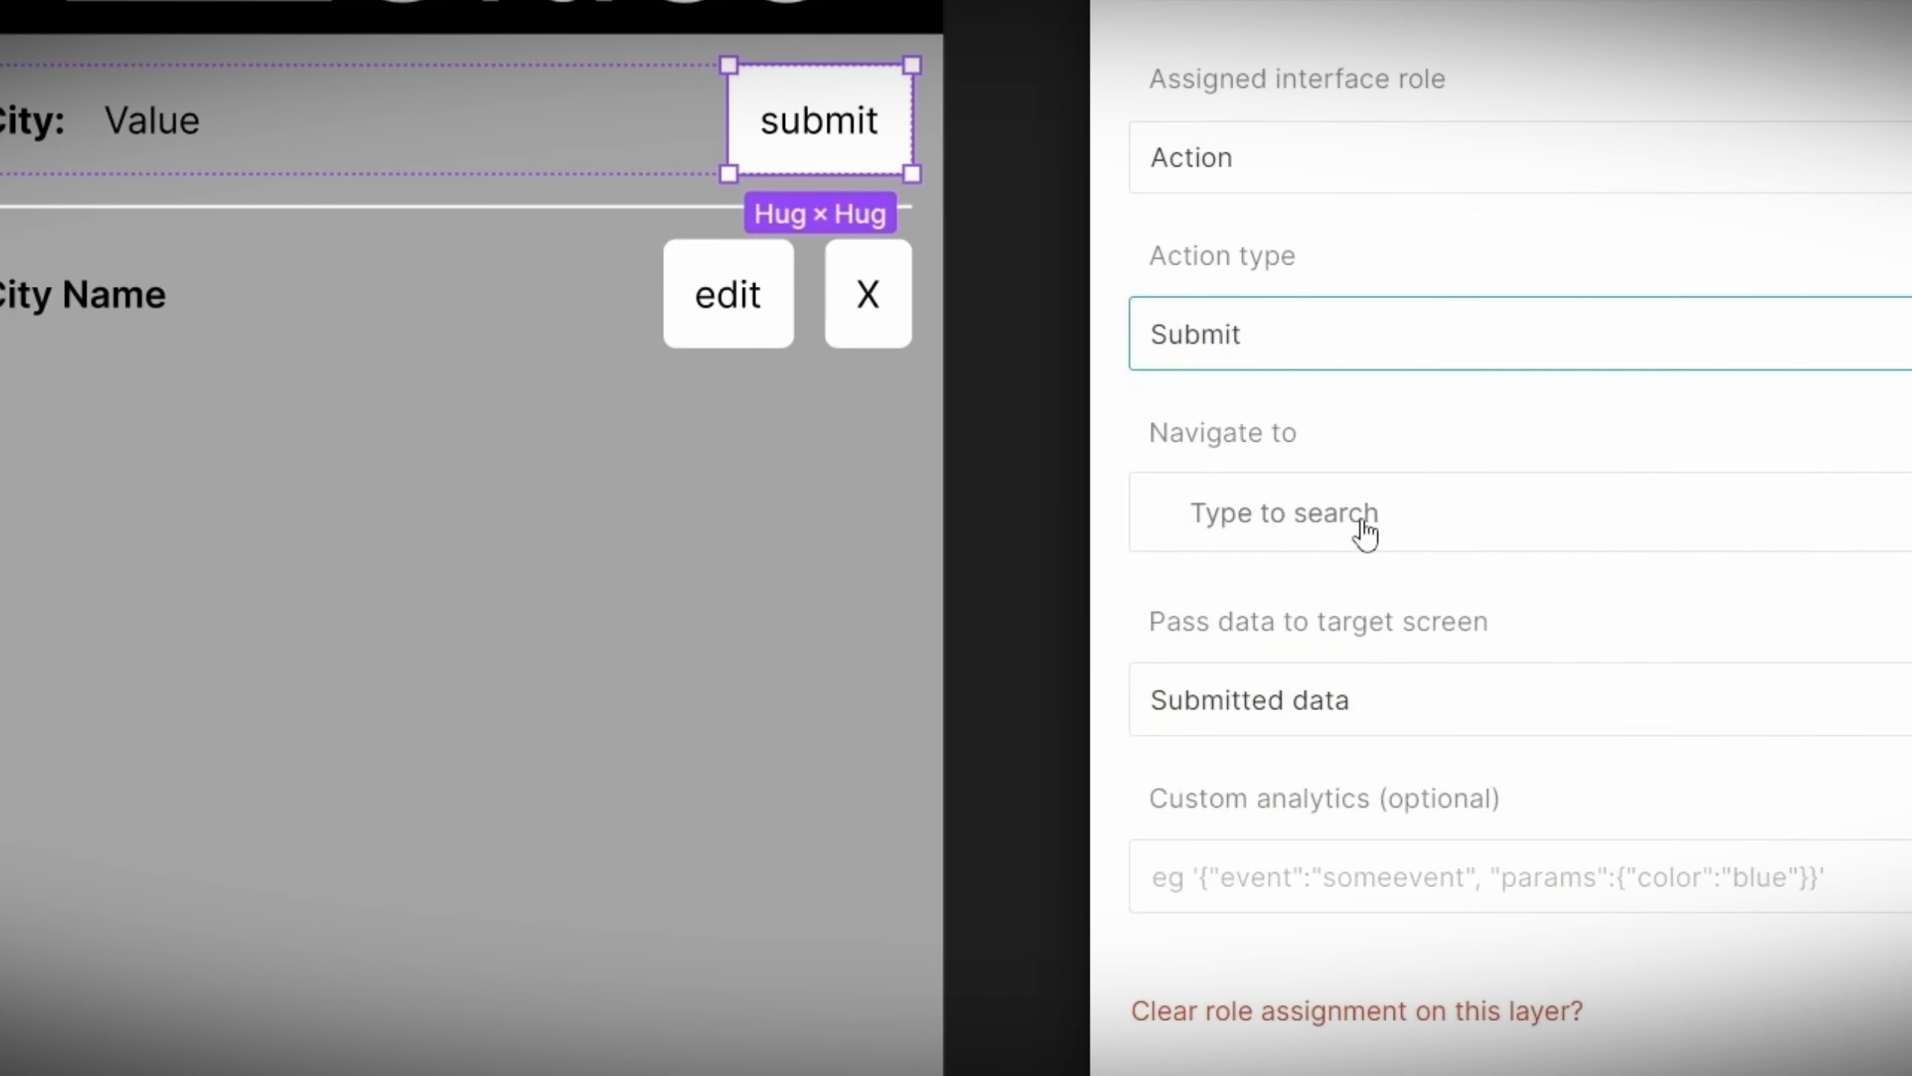
click(1209, 537)
click(1318, 601)
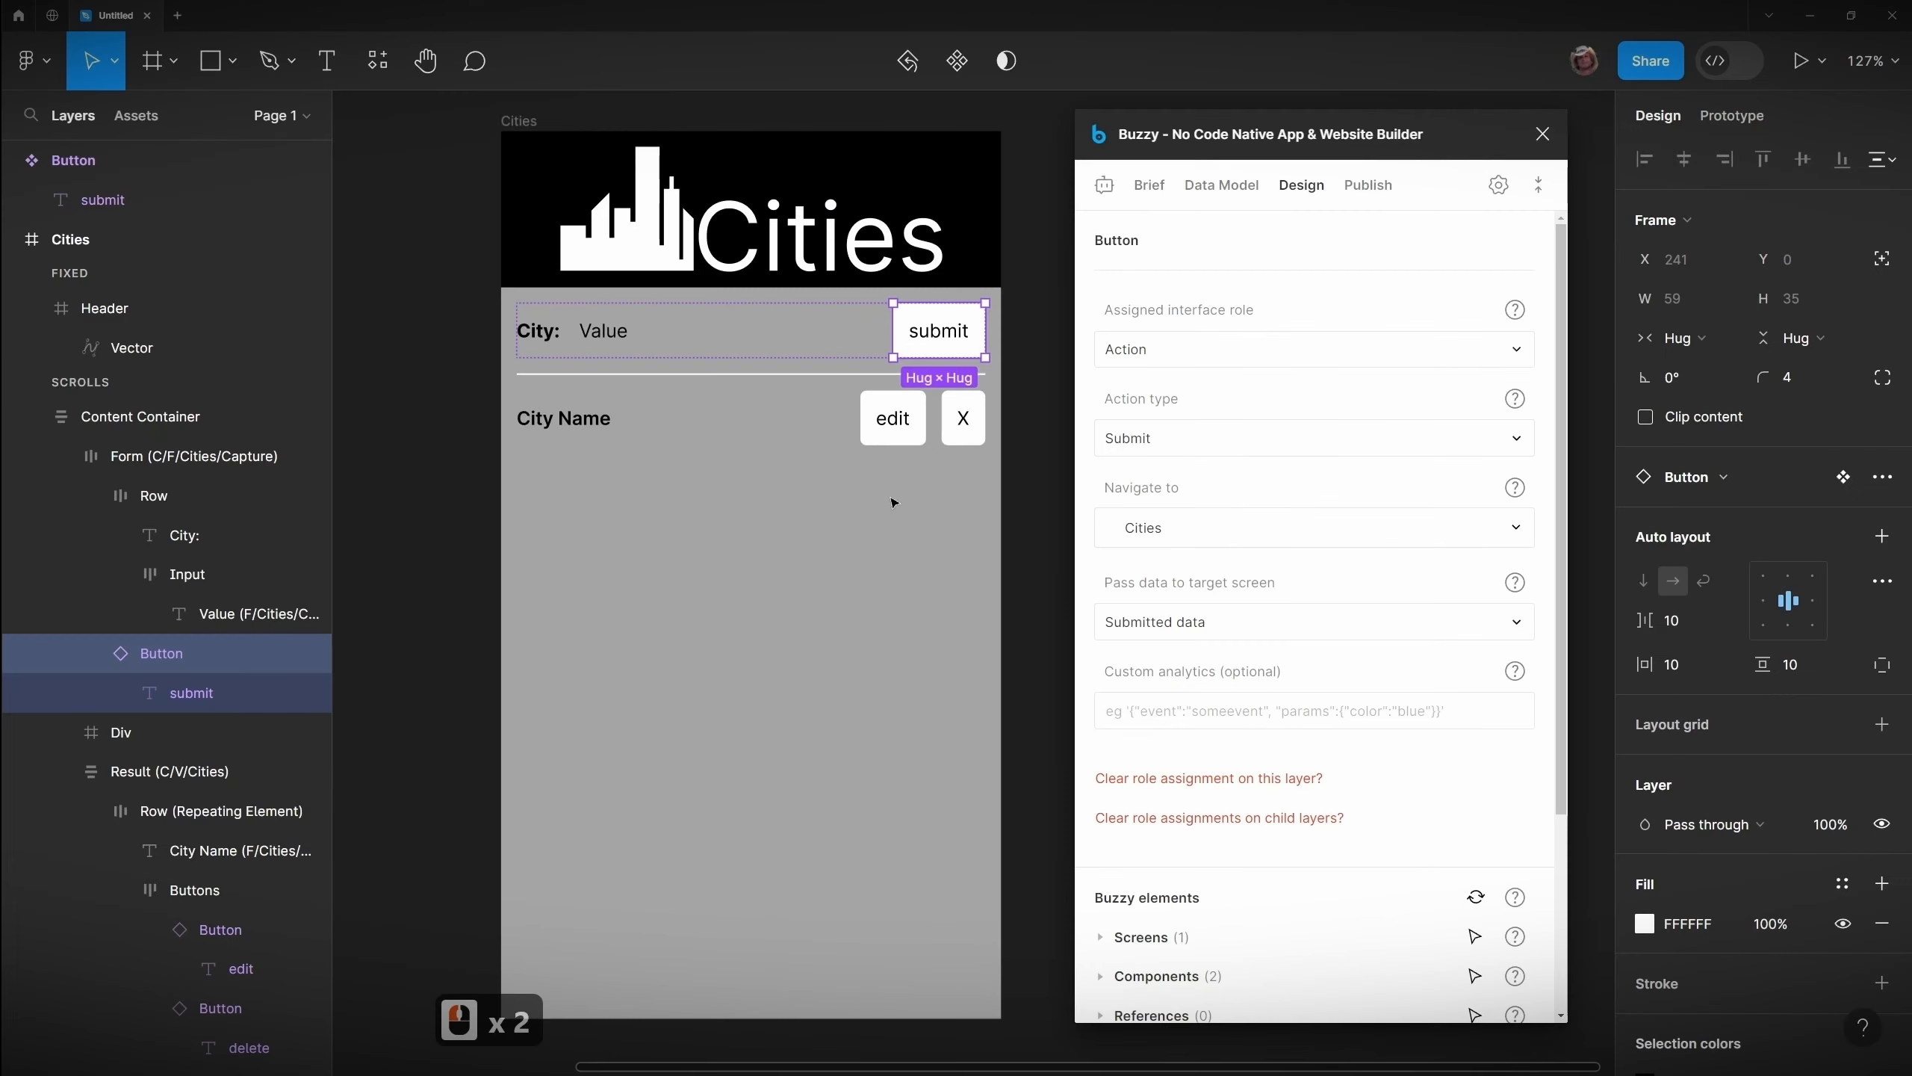
Step: Assign the X button in the result row the Action role with action type Delete
click(865, 331)
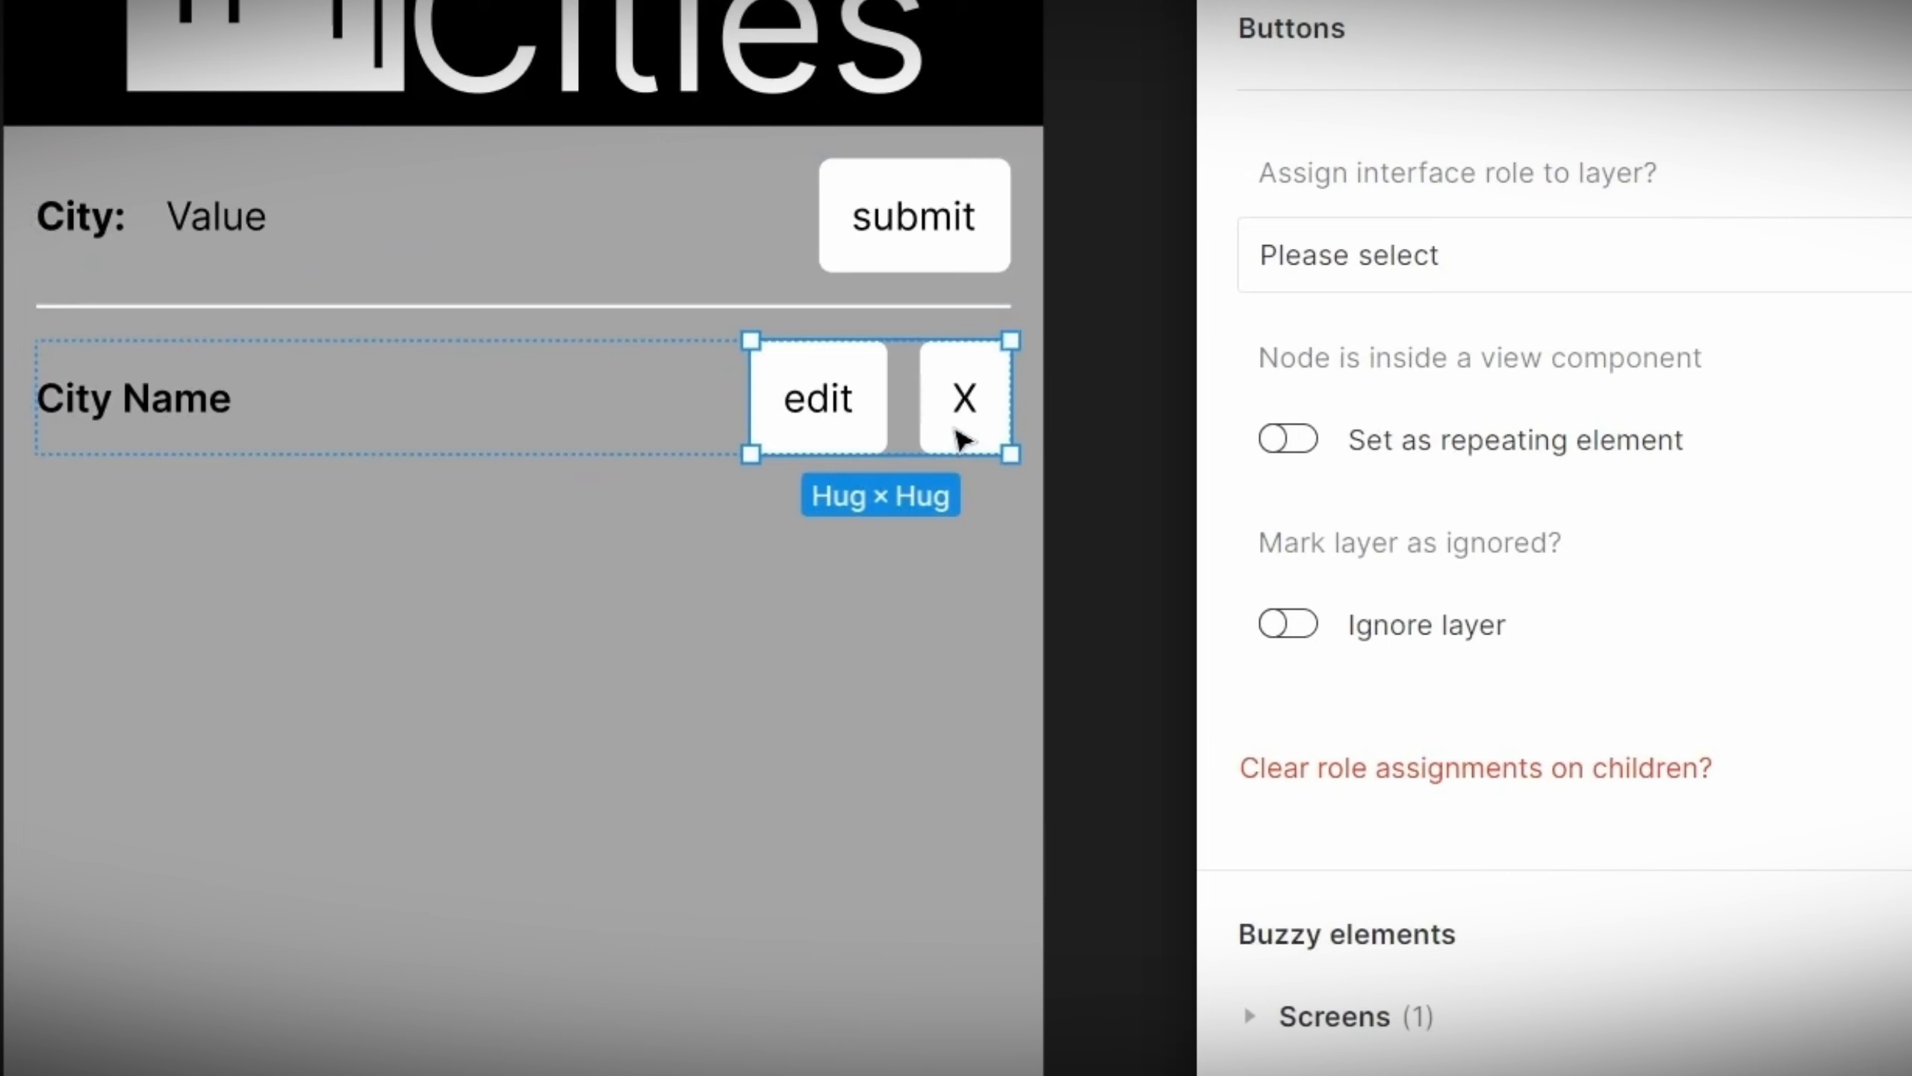
click(962, 439)
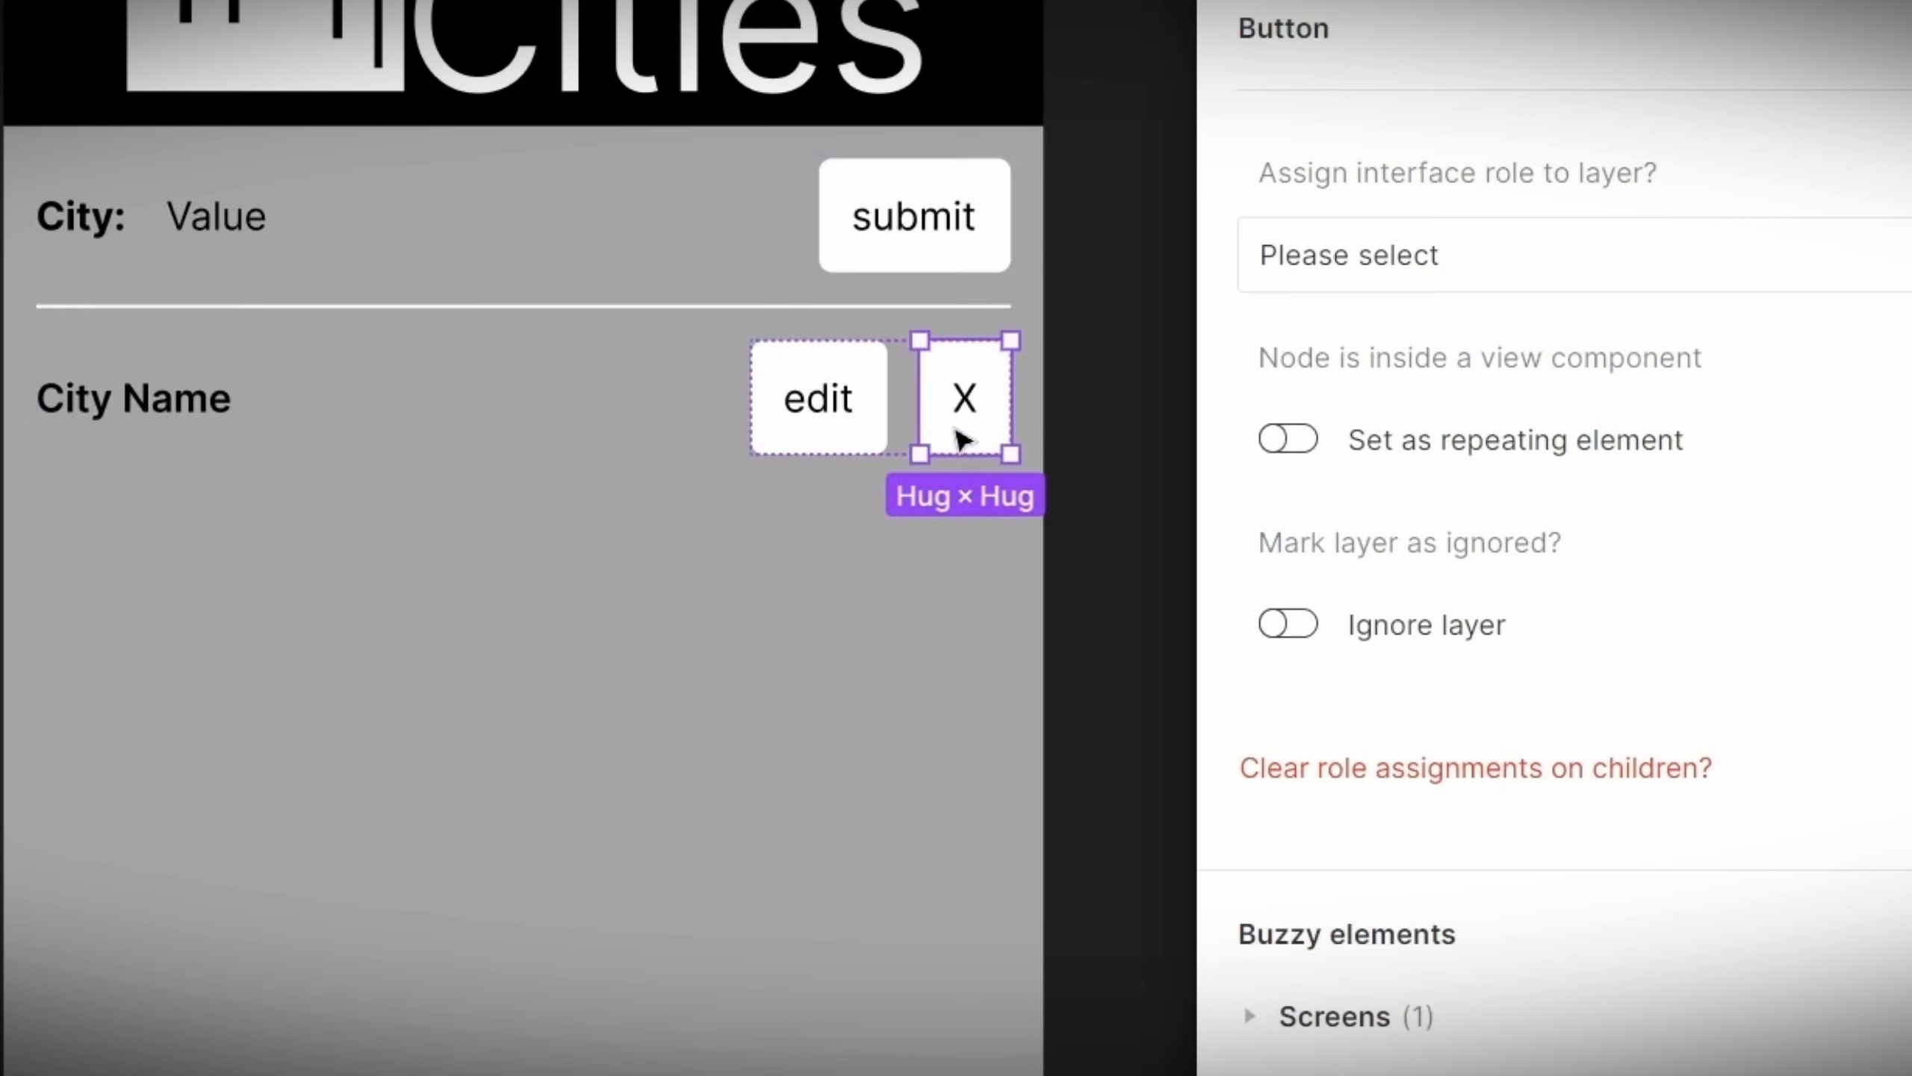
click(1481, 281)
click(1499, 444)
click(1447, 452)
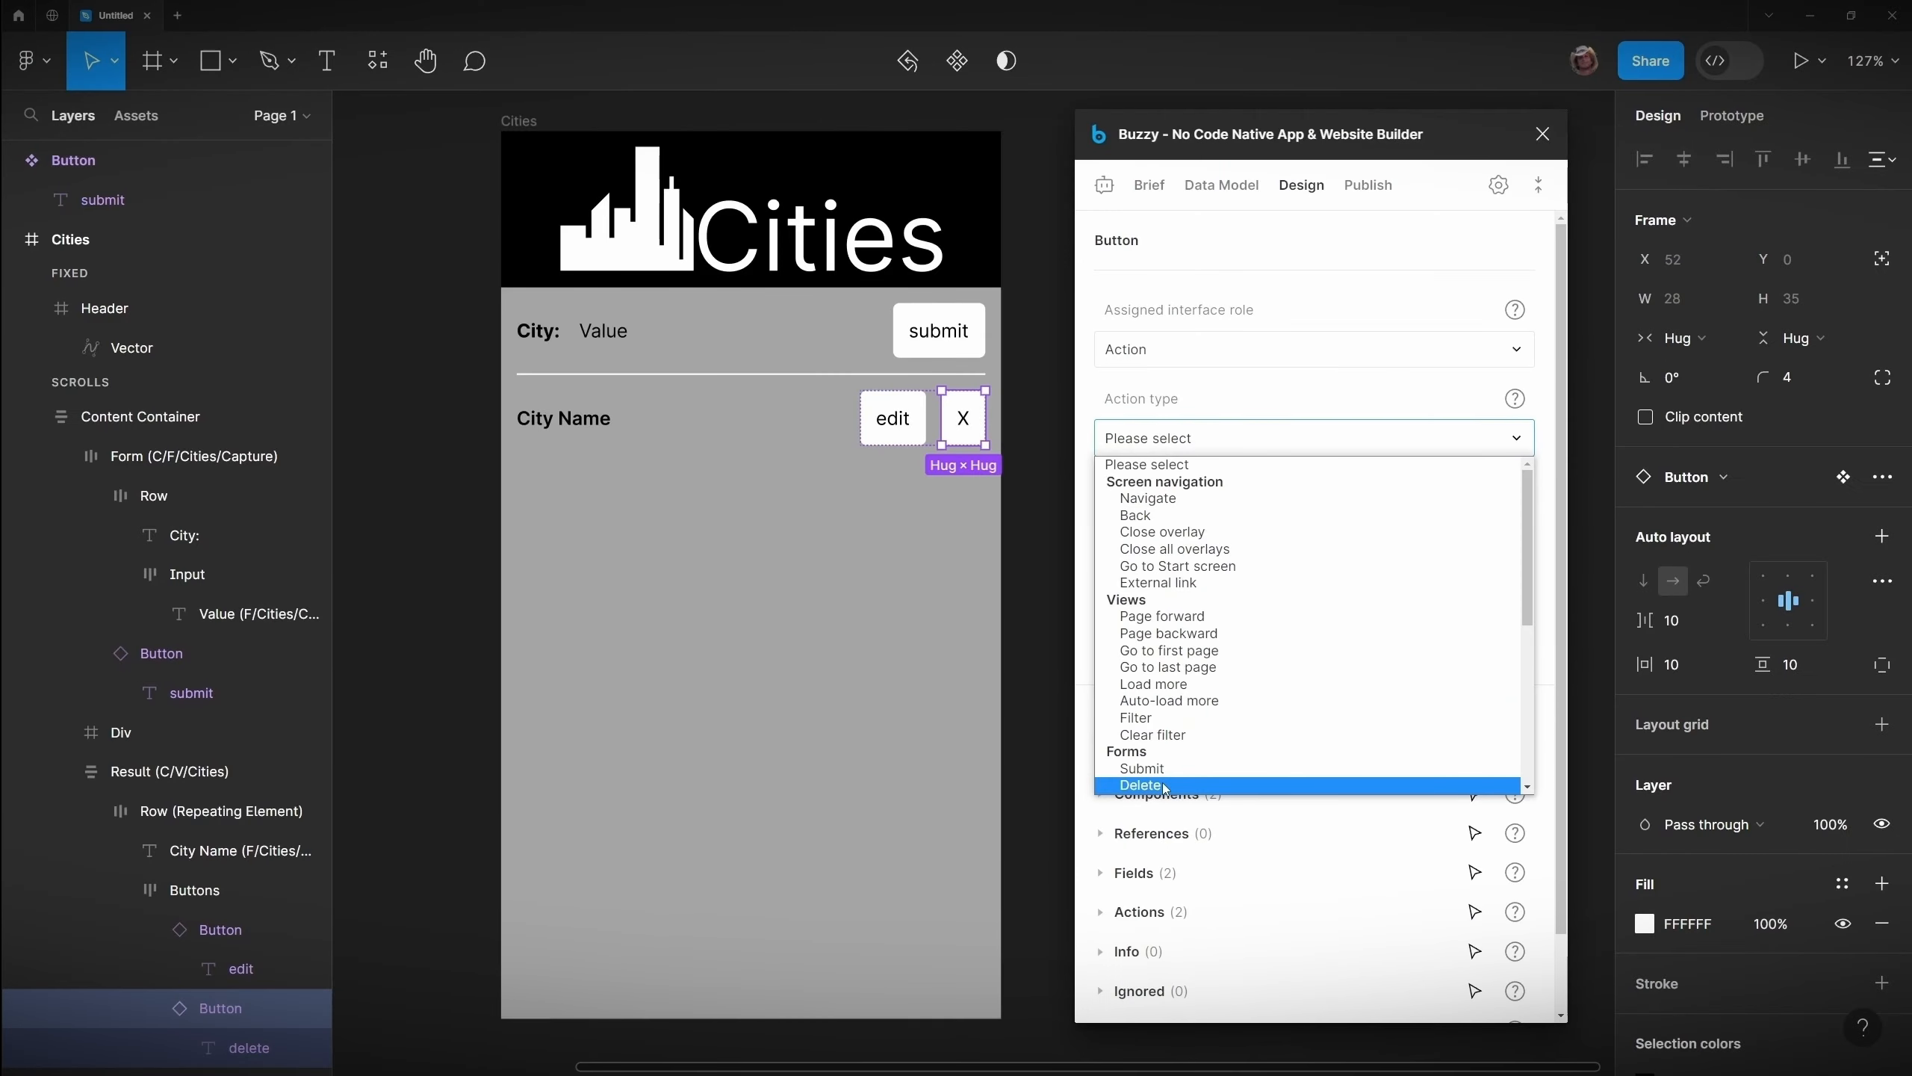
click(1163, 786)
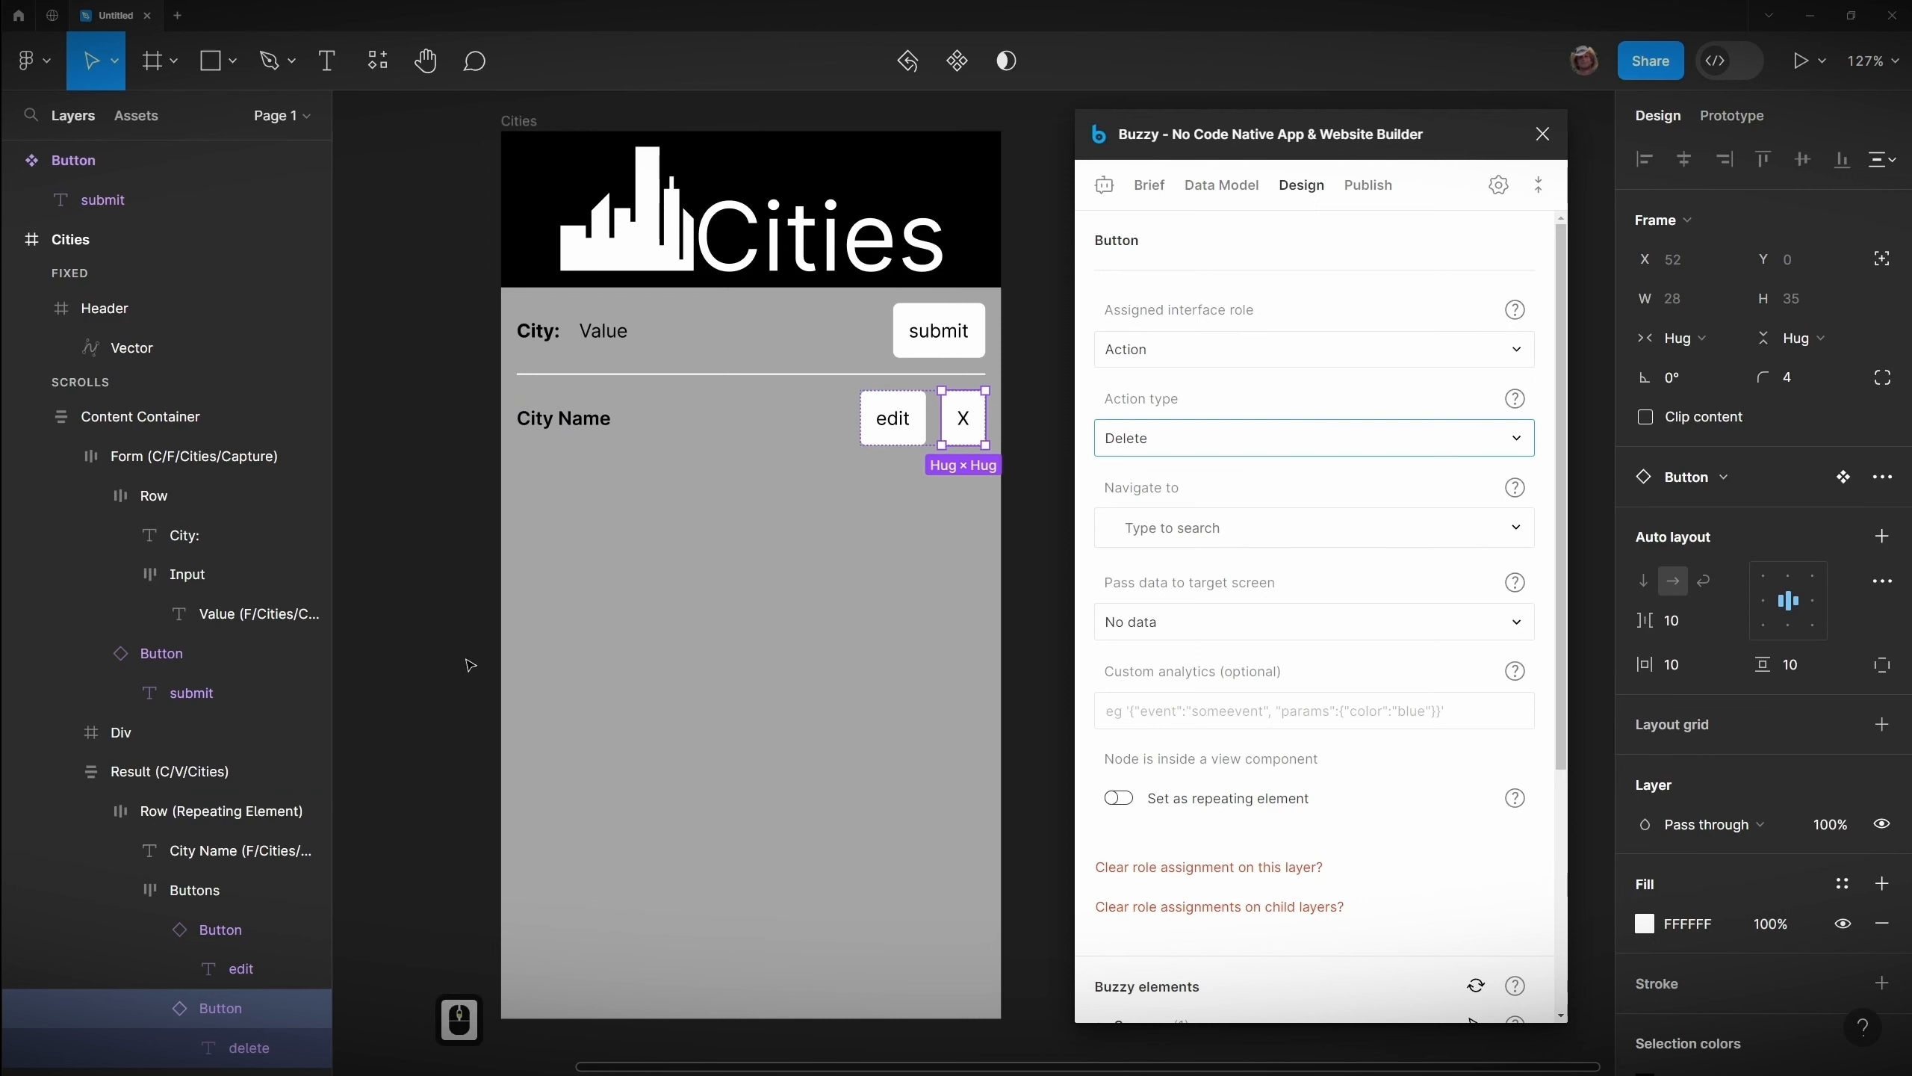
Step: Update the published Cities app from the plugin's Publish section
click(1368, 185)
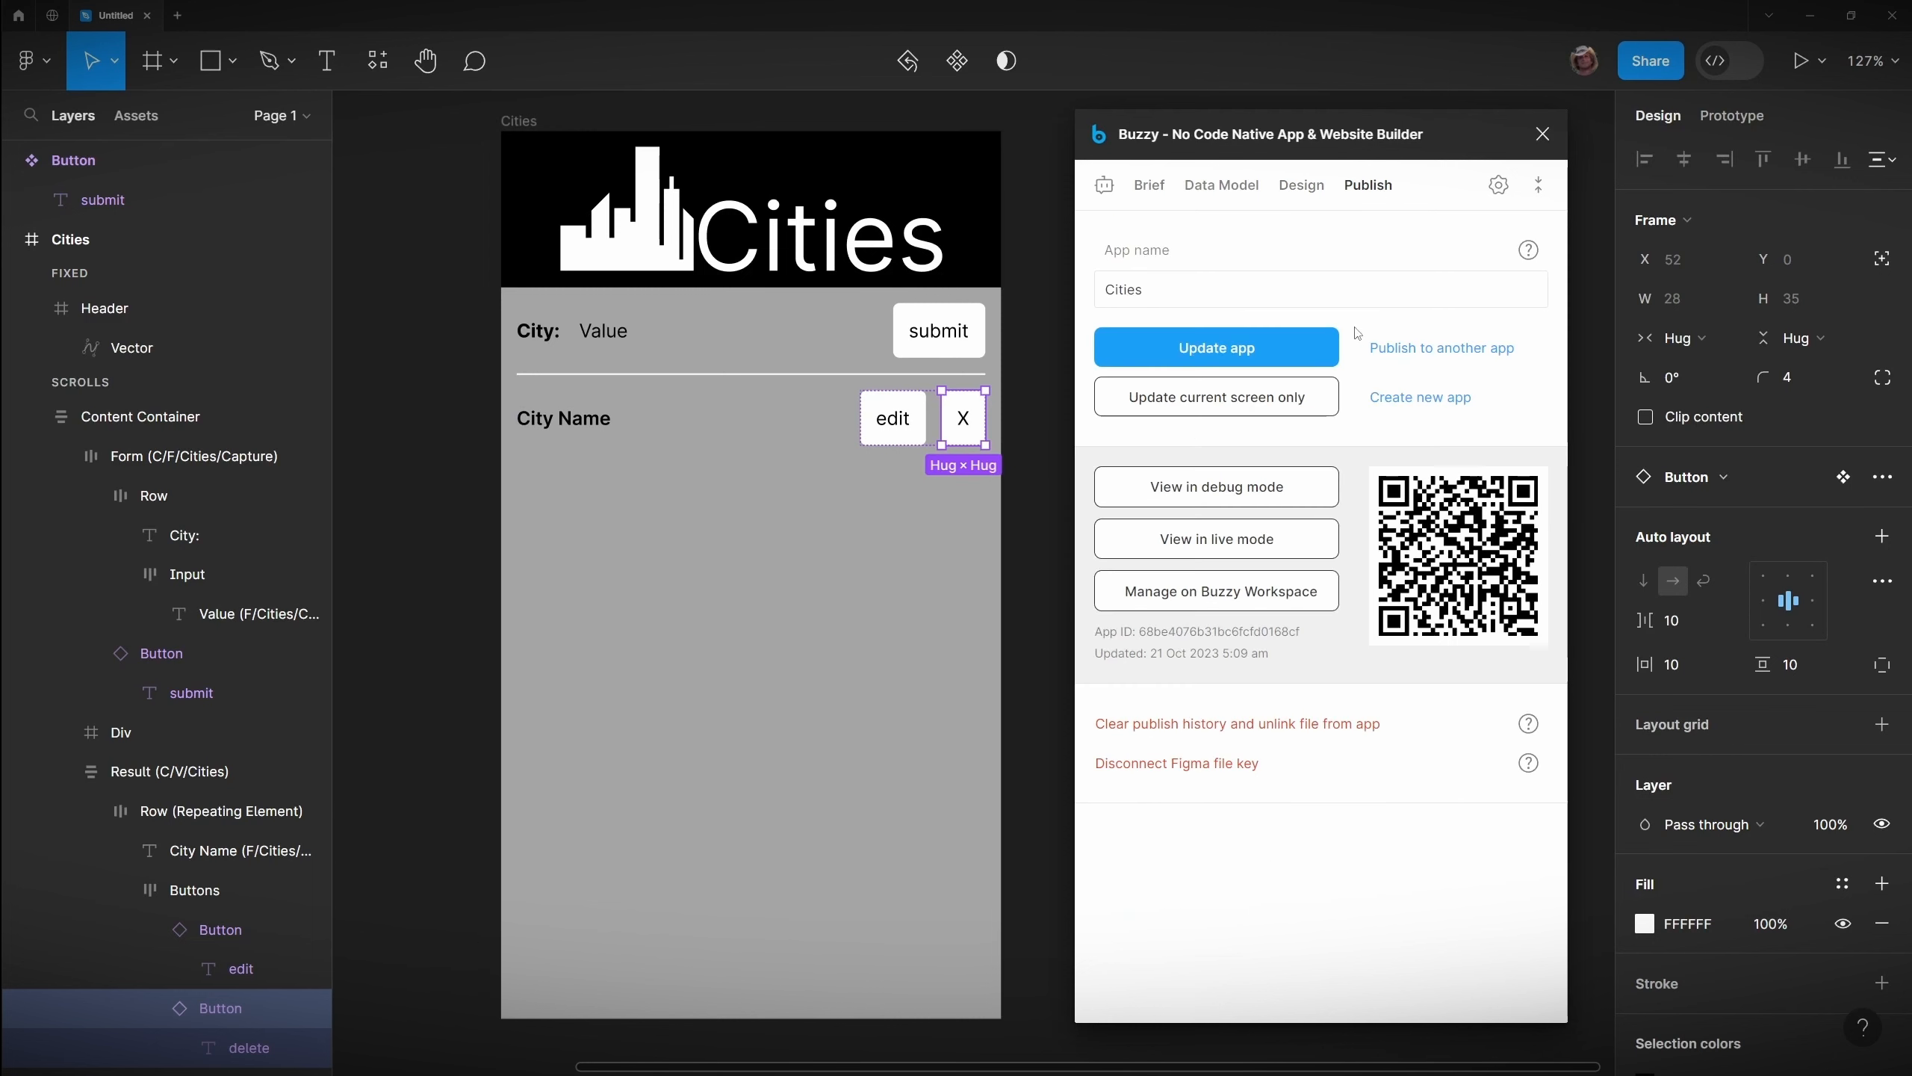
click(1286, 349)
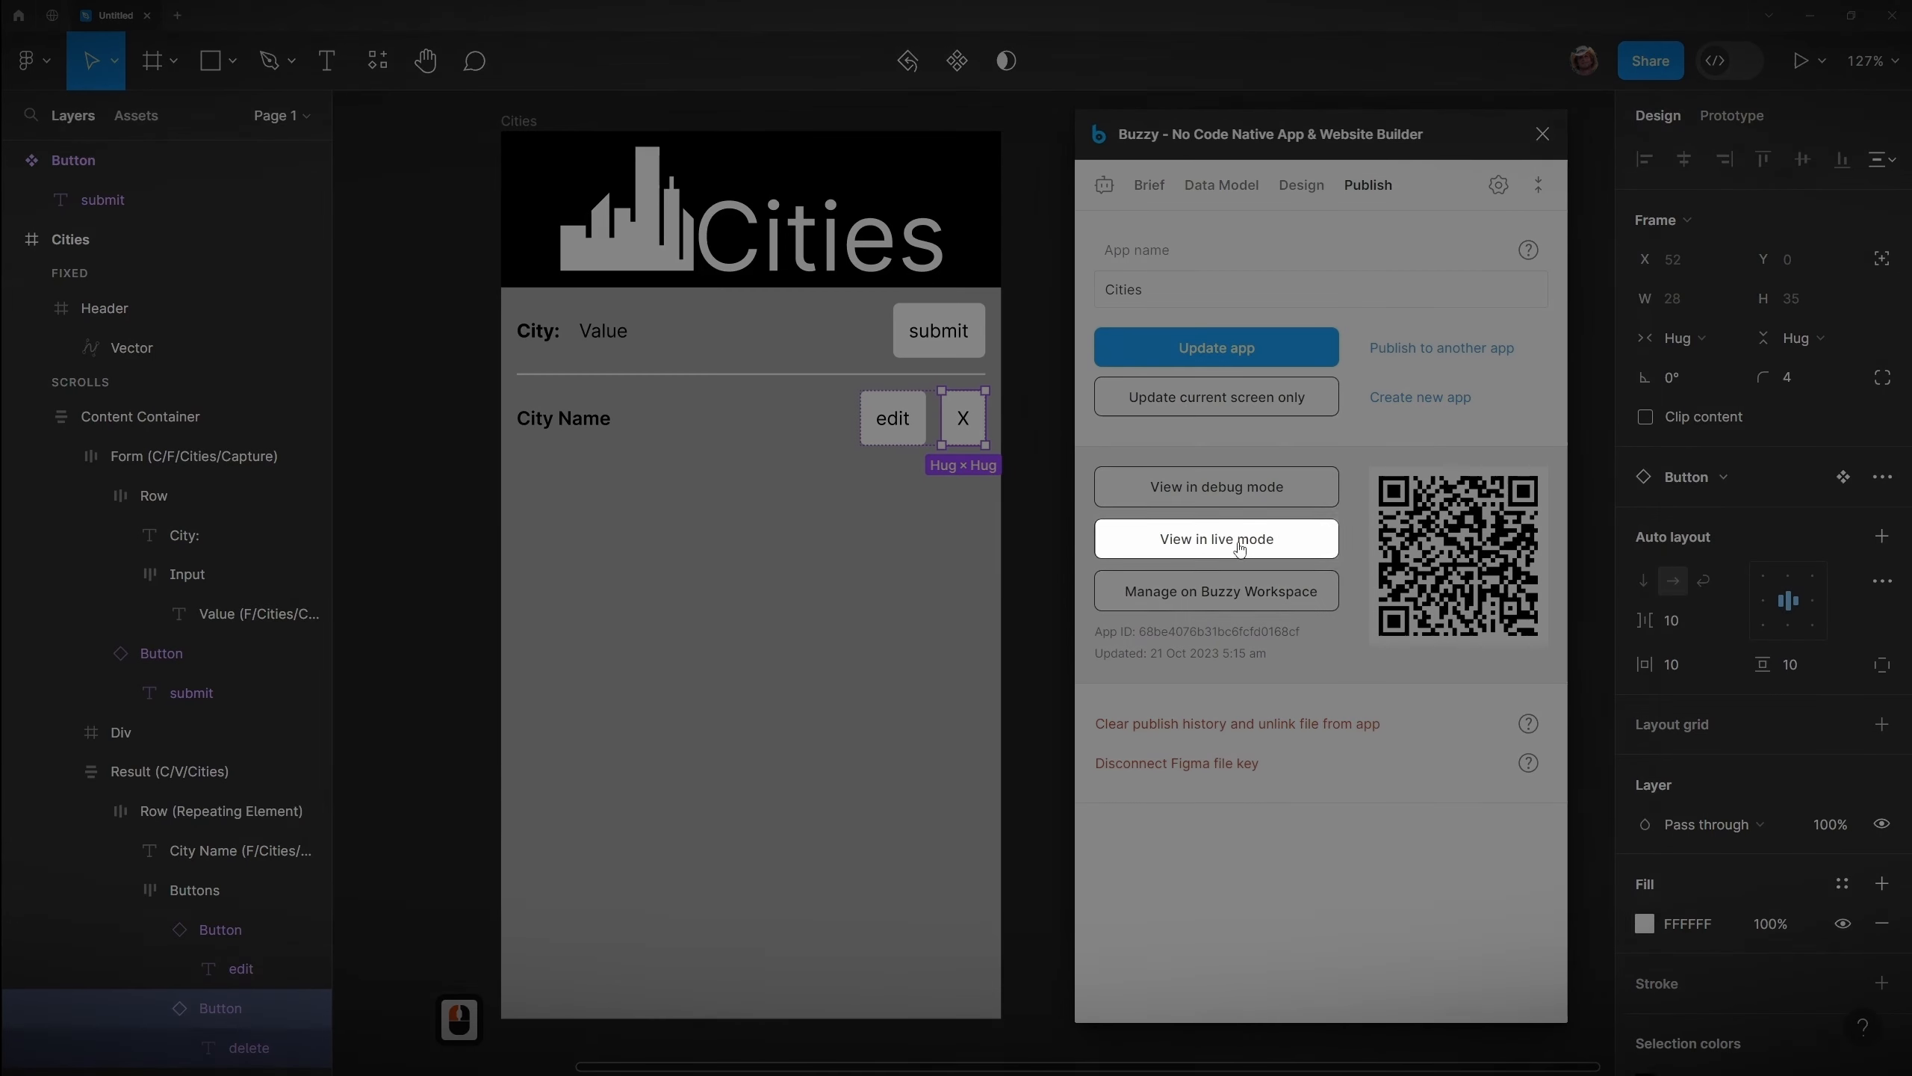
Step: Open the app in live mode and position its browser window beside the design
click(1241, 541)
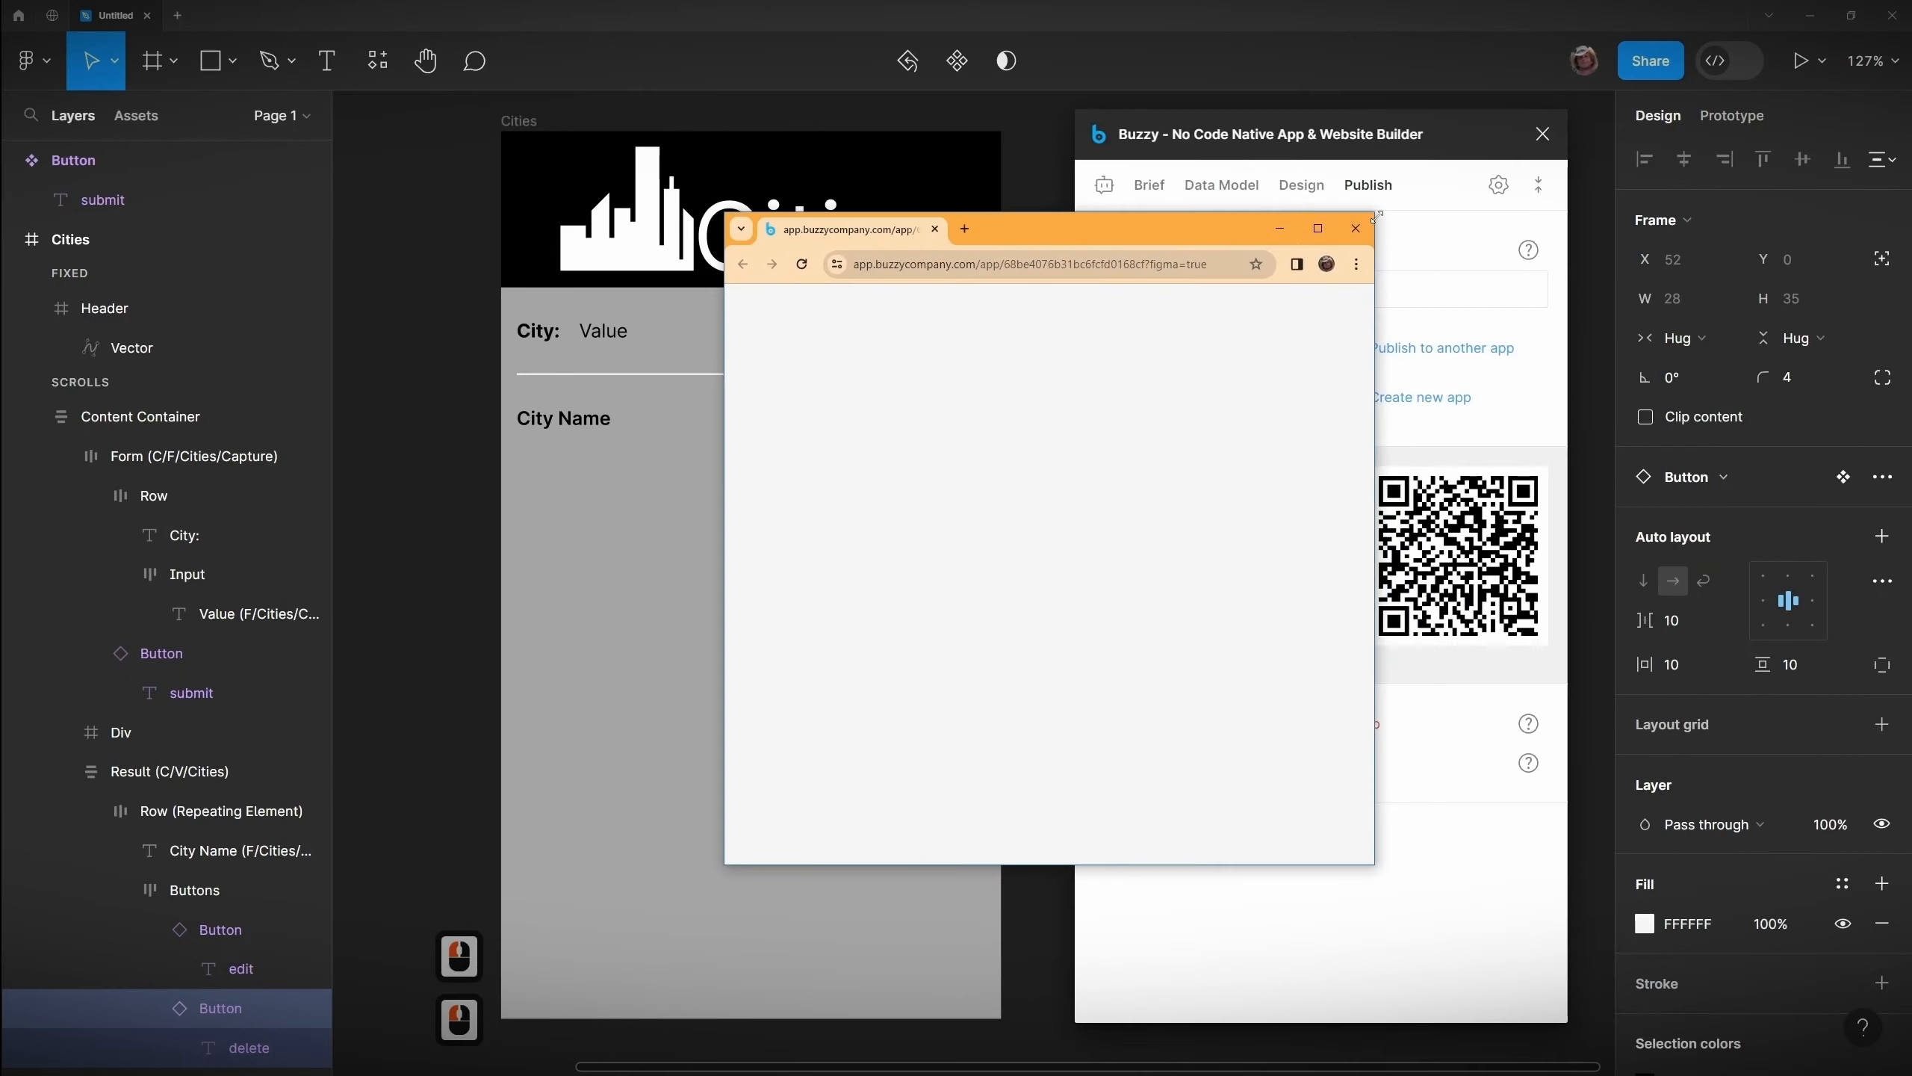
drag(1374, 204, 1662, 13)
drag(1449, 33, 857, 130)
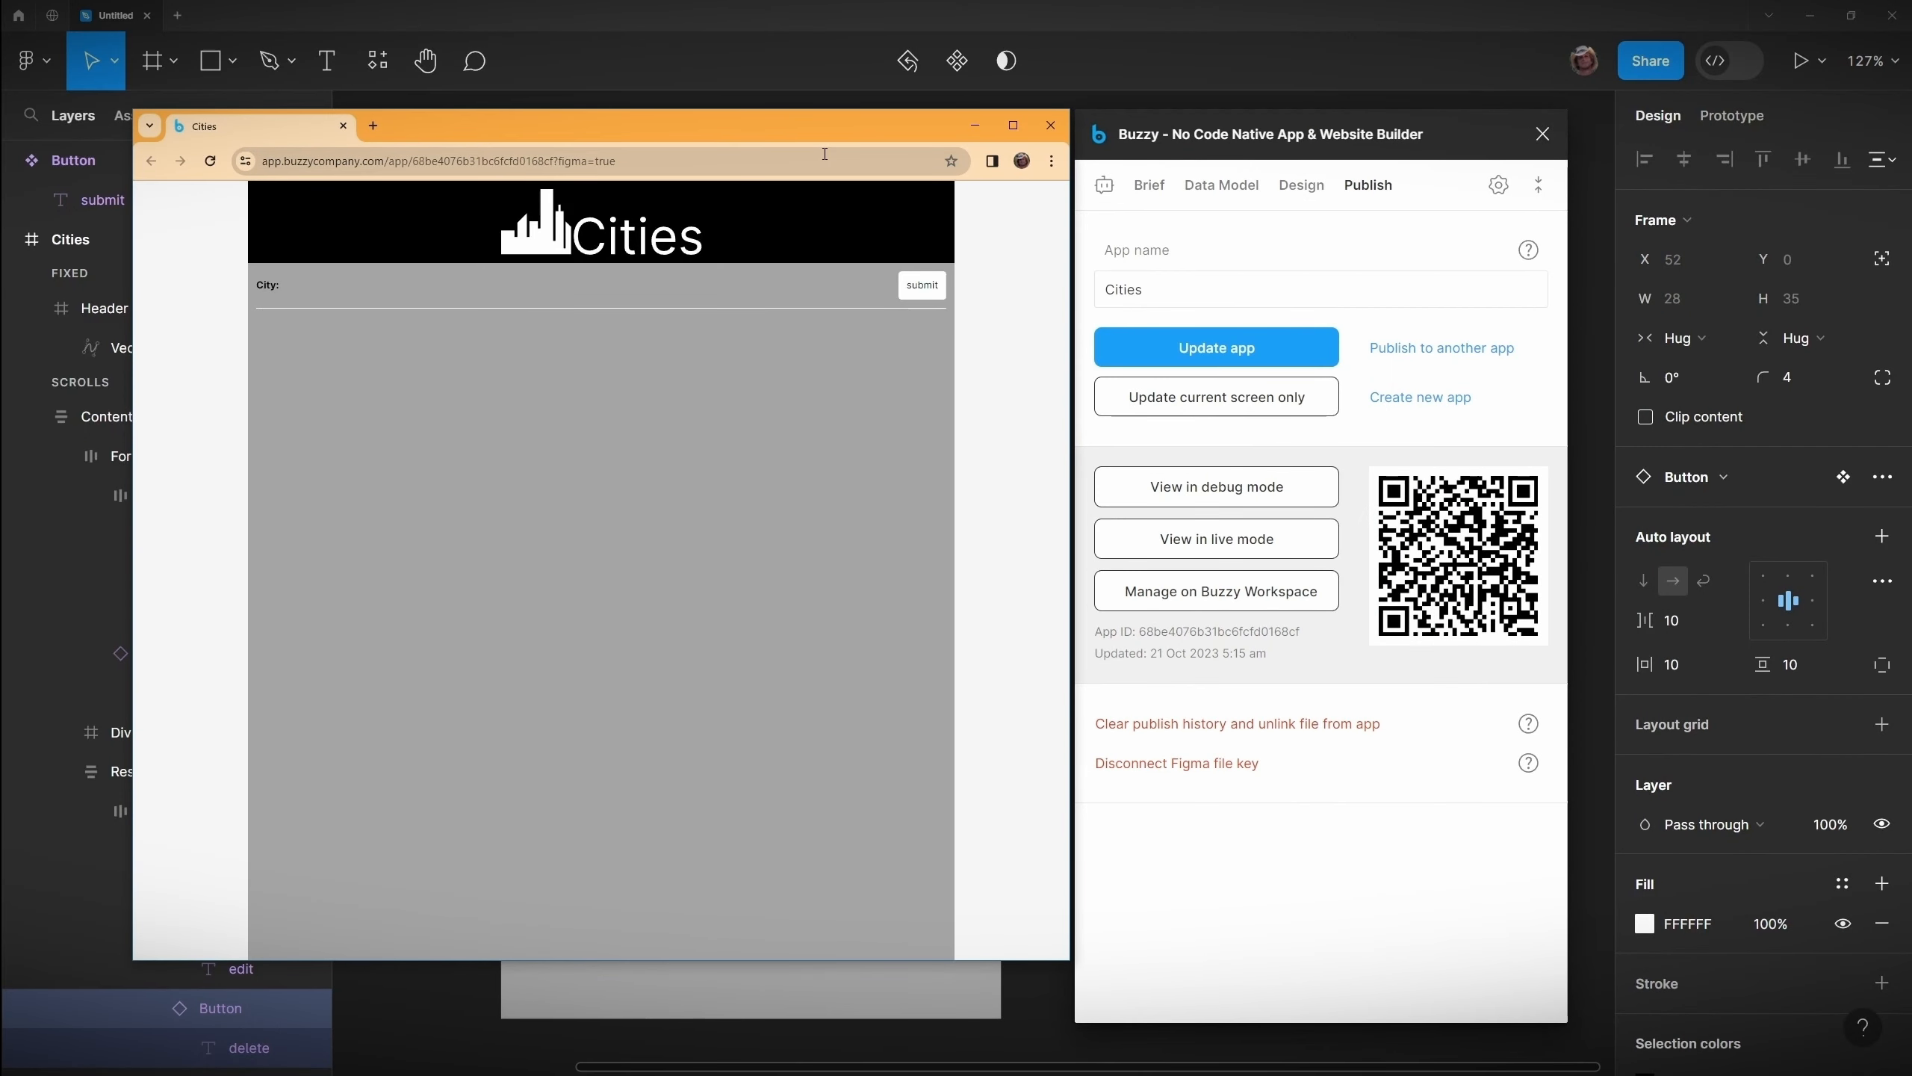
scroll(436, 375, up, 2)
drag(1069, 392, 593, 393)
drag(422, 134, 697, 150)
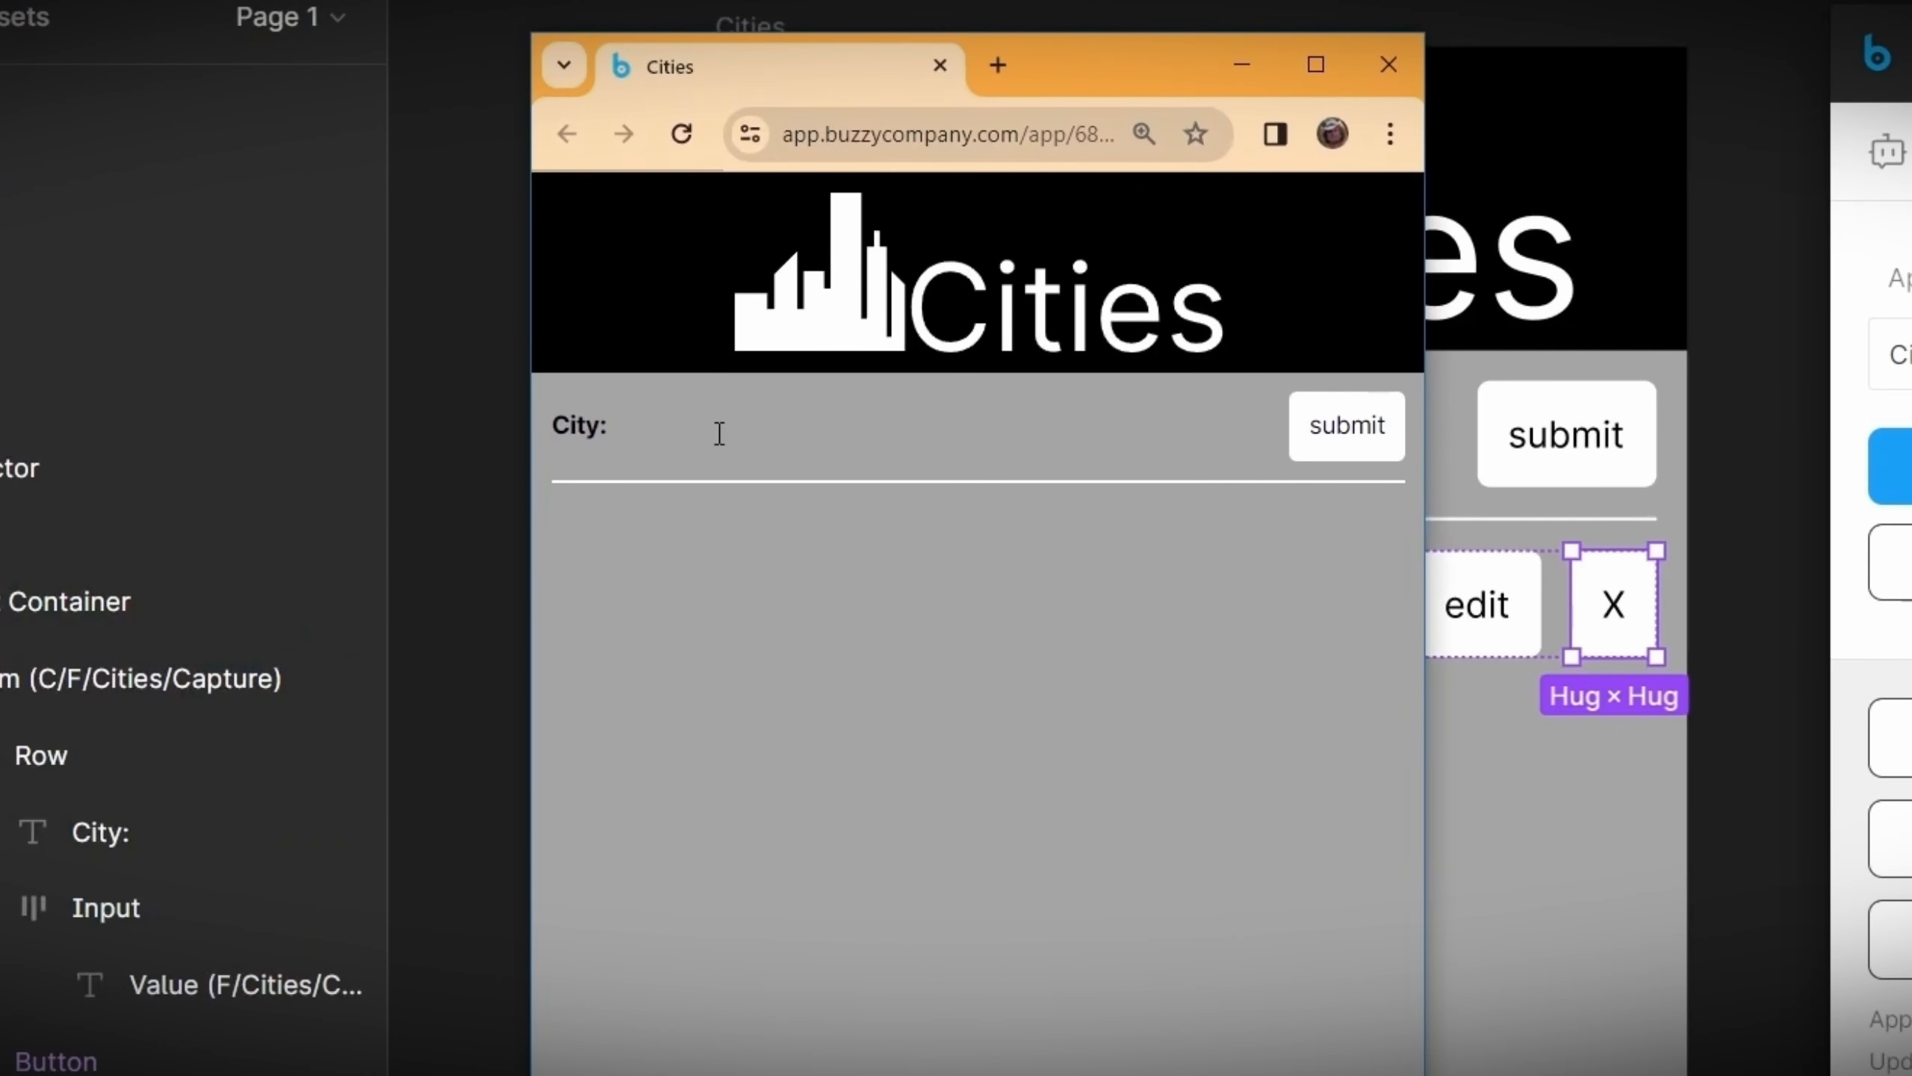
Step: Submit the cities Sydney, Chicago and London through the live app's form, then close the browser window
text(Sydney)
click(1338, 452)
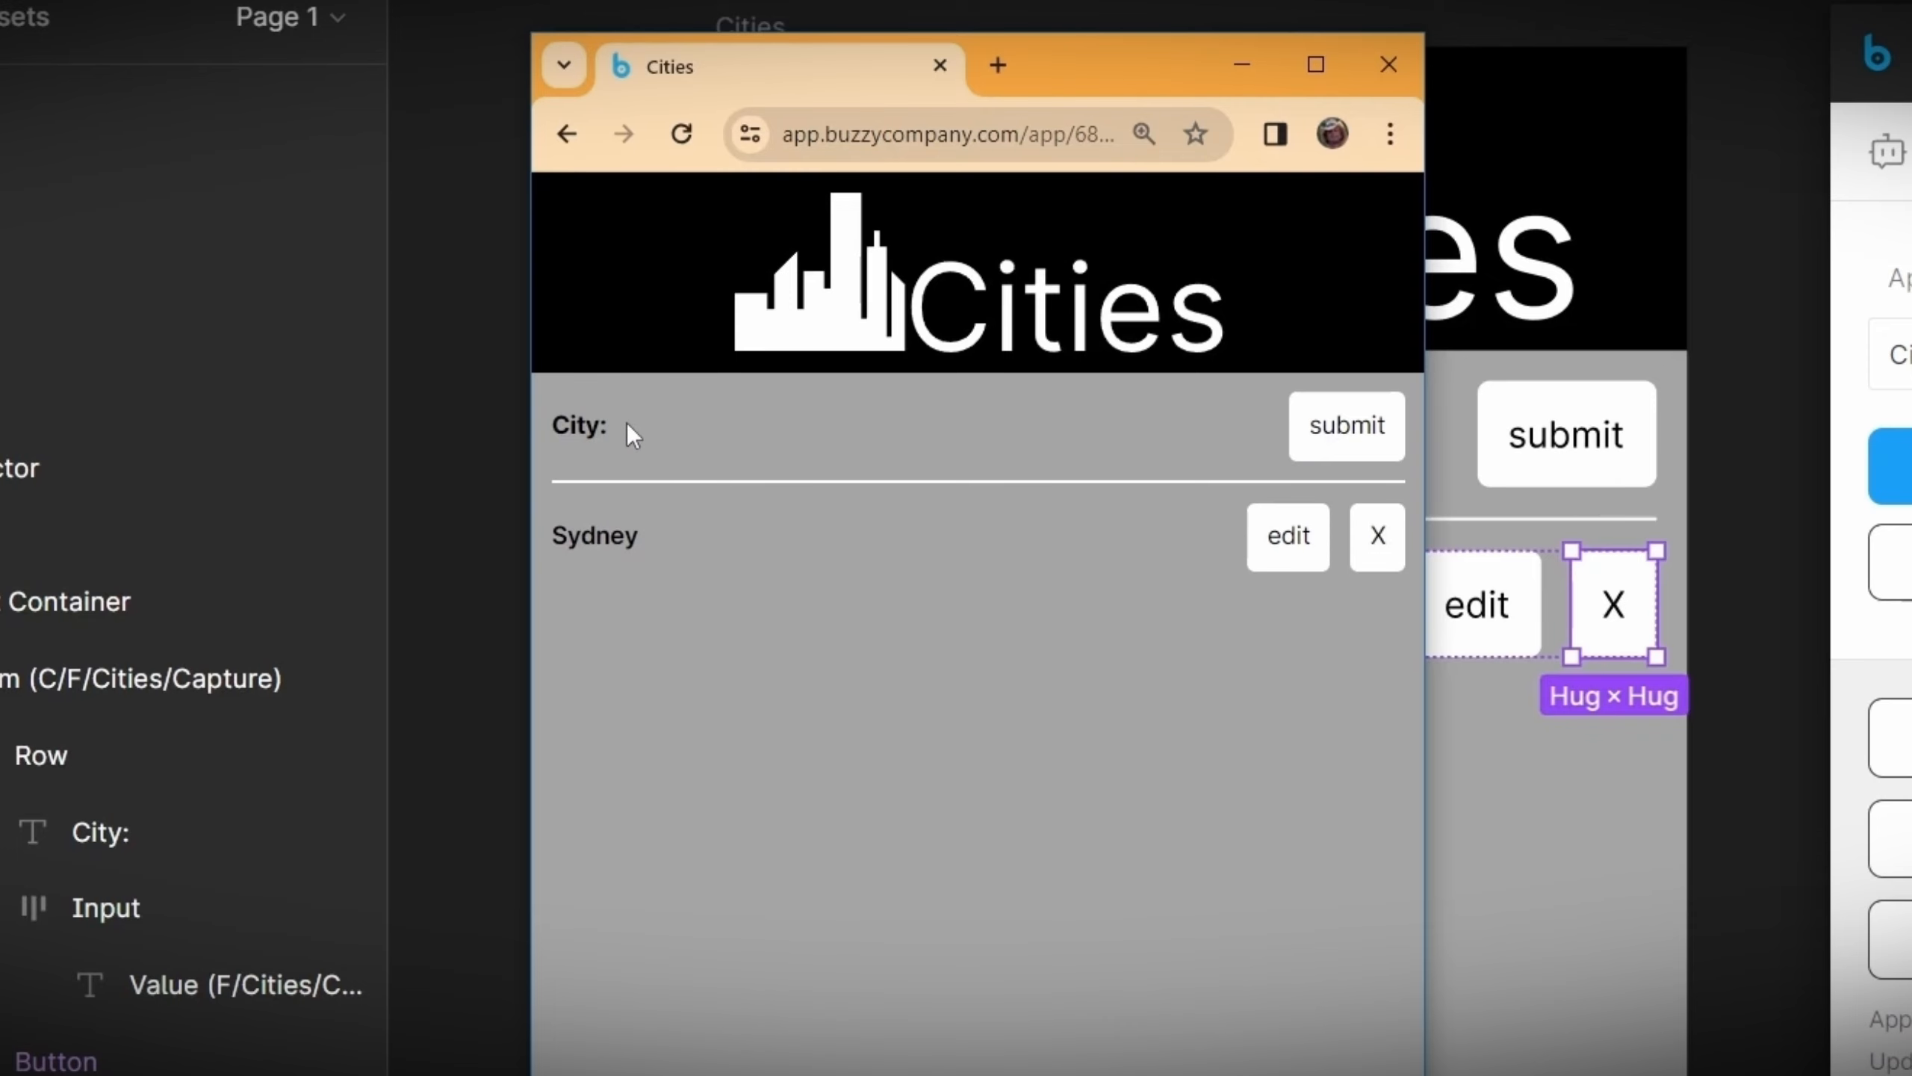
text(Chicago)
key(Return)
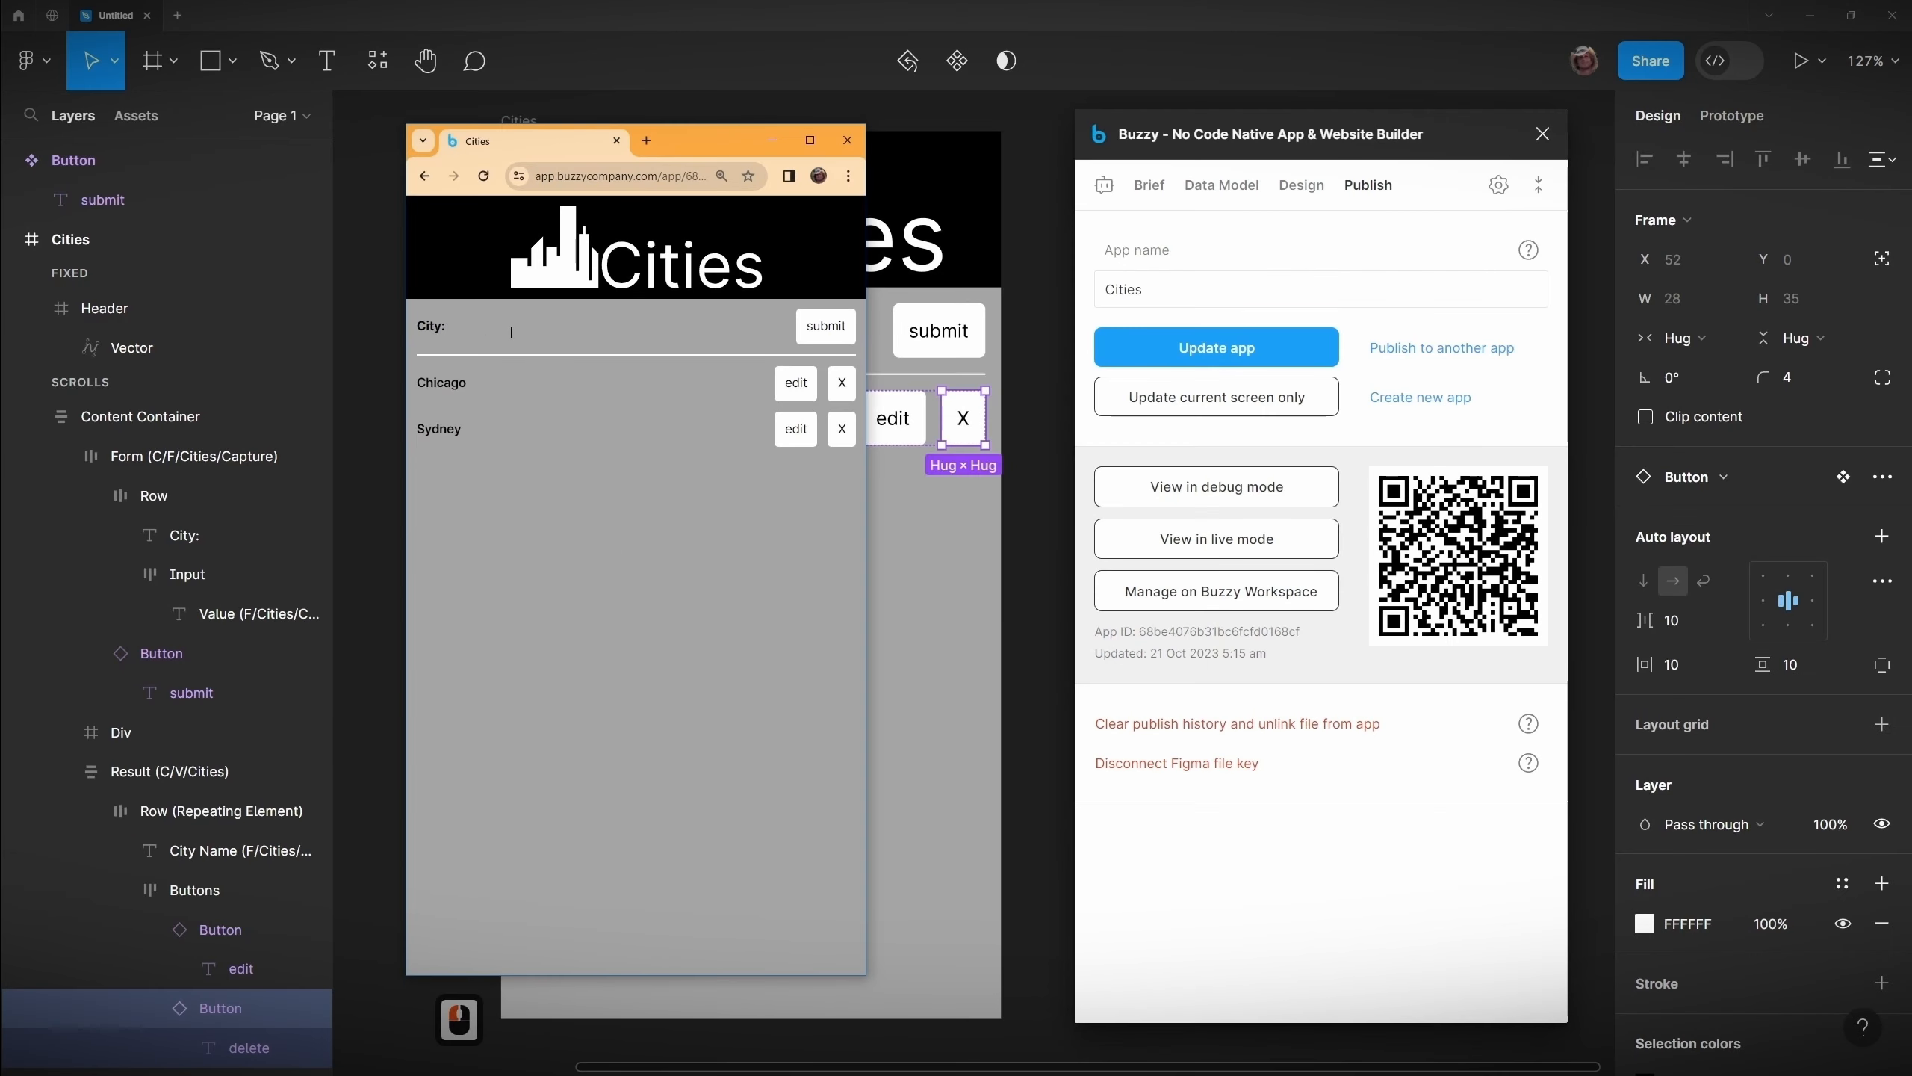
text(London)
key(Return)
click(683, 349)
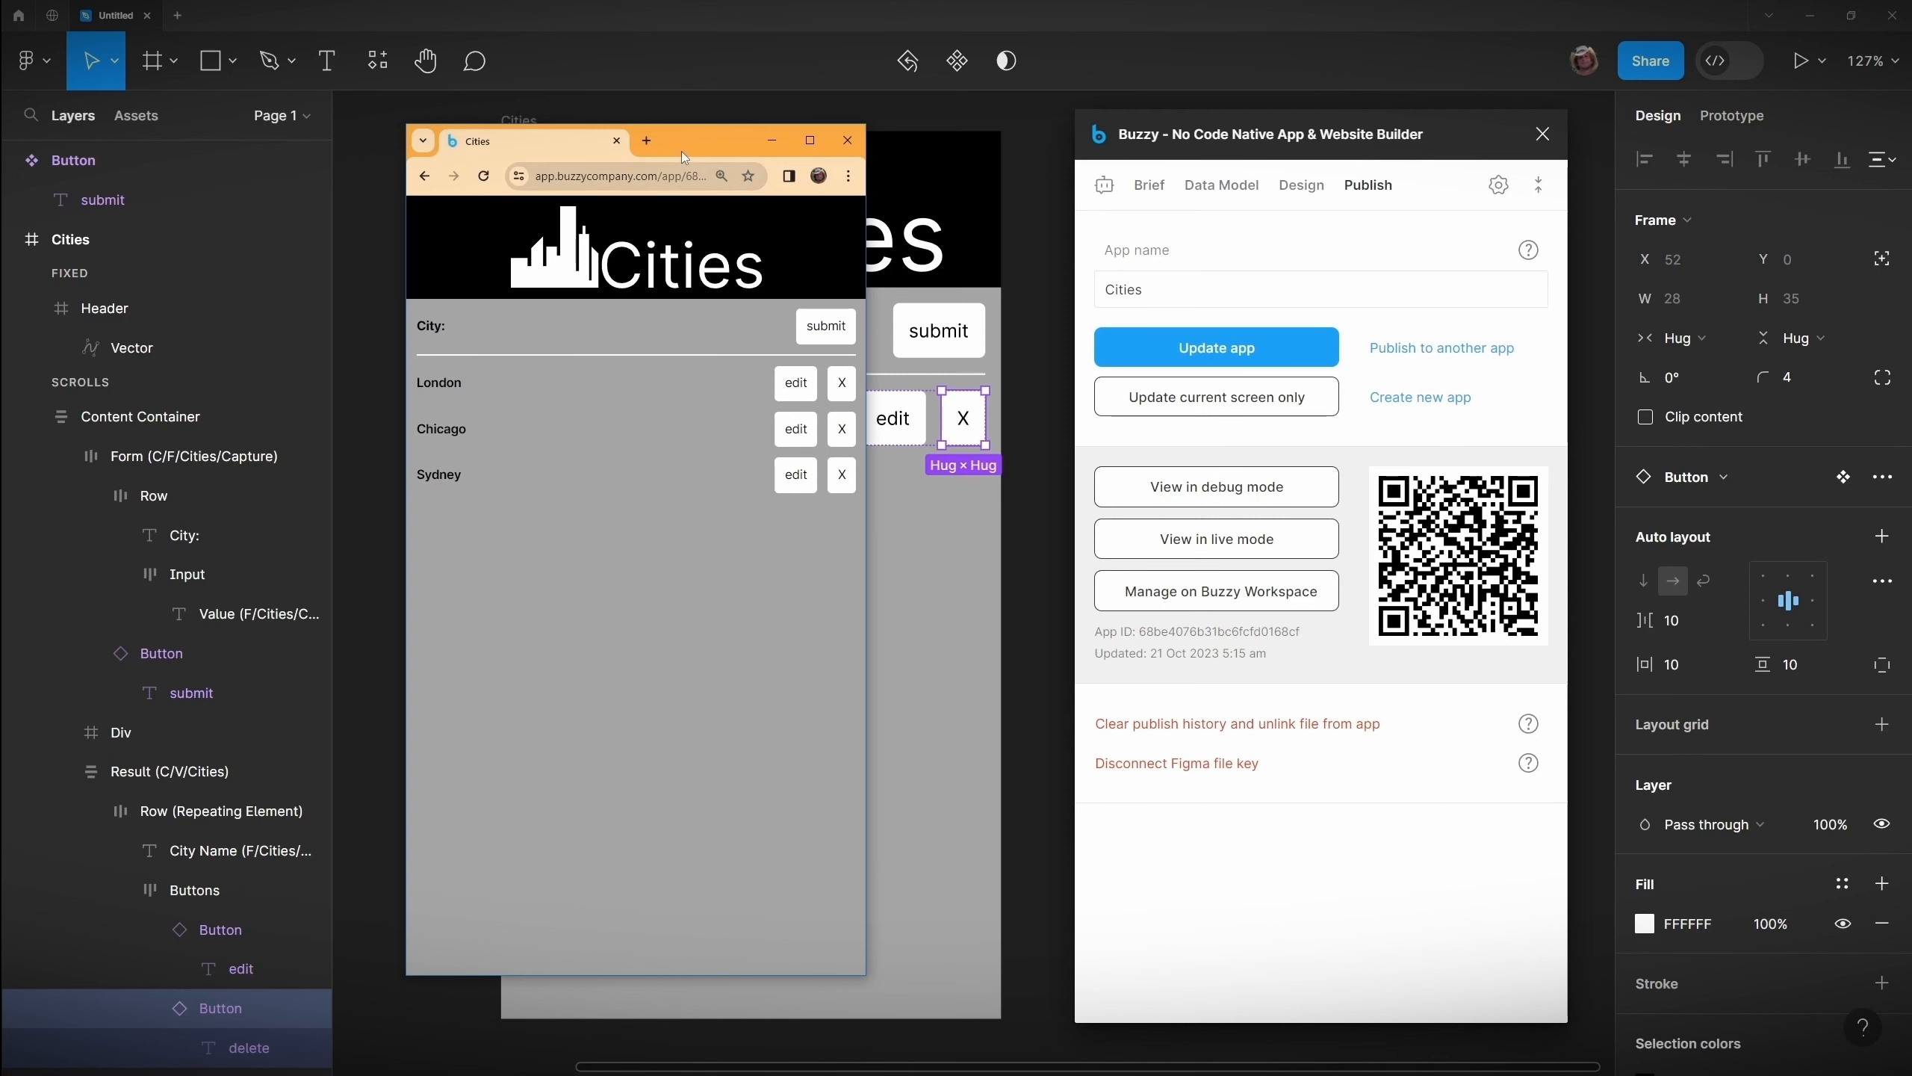
click(772, 141)
Step: Give the Input frame behind Value a DBDBDB fill and set its padding to 8
double_click(625, 331)
double_click(625, 331)
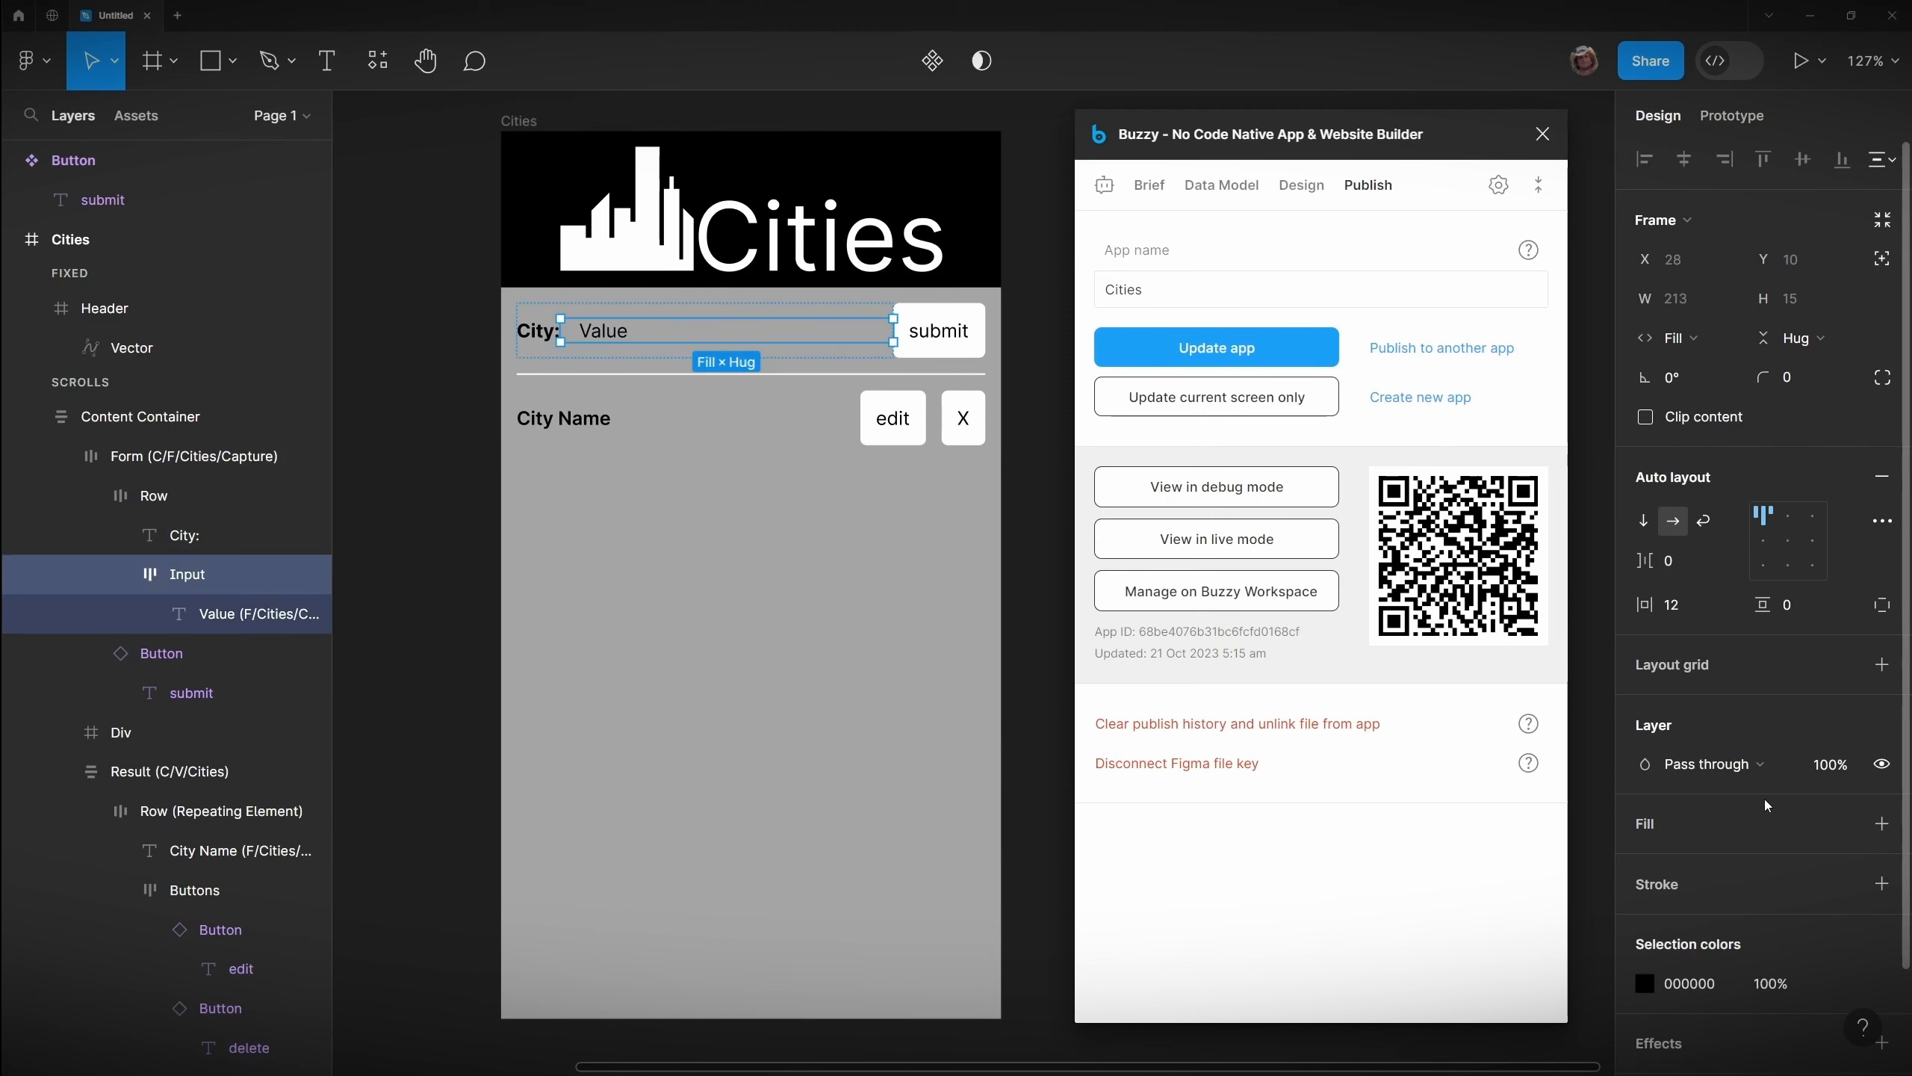
click(1882, 824)
click(175, 505)
drag(1322, 445, 1317, 496)
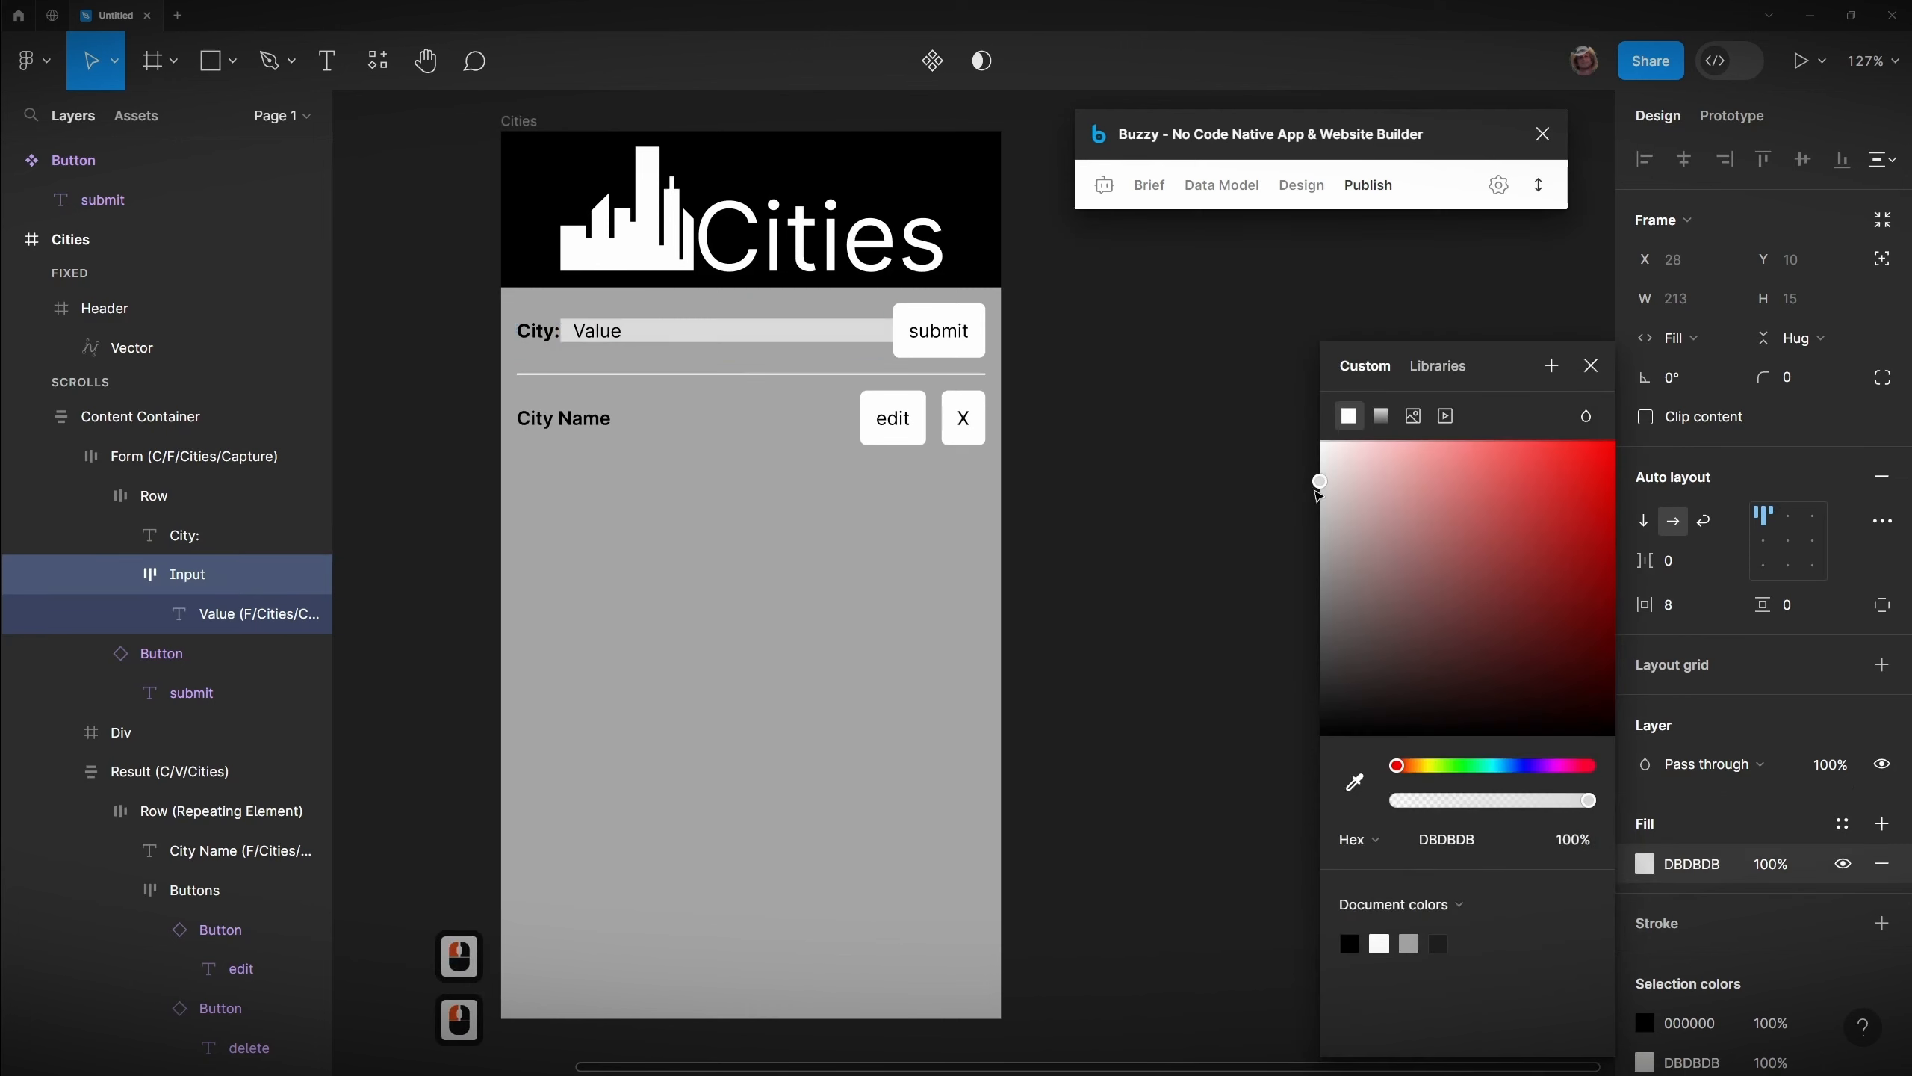
click(1882, 823)
click(1673, 605)
text(8)
key(Return)
key(ctrl+z)
click(1882, 864)
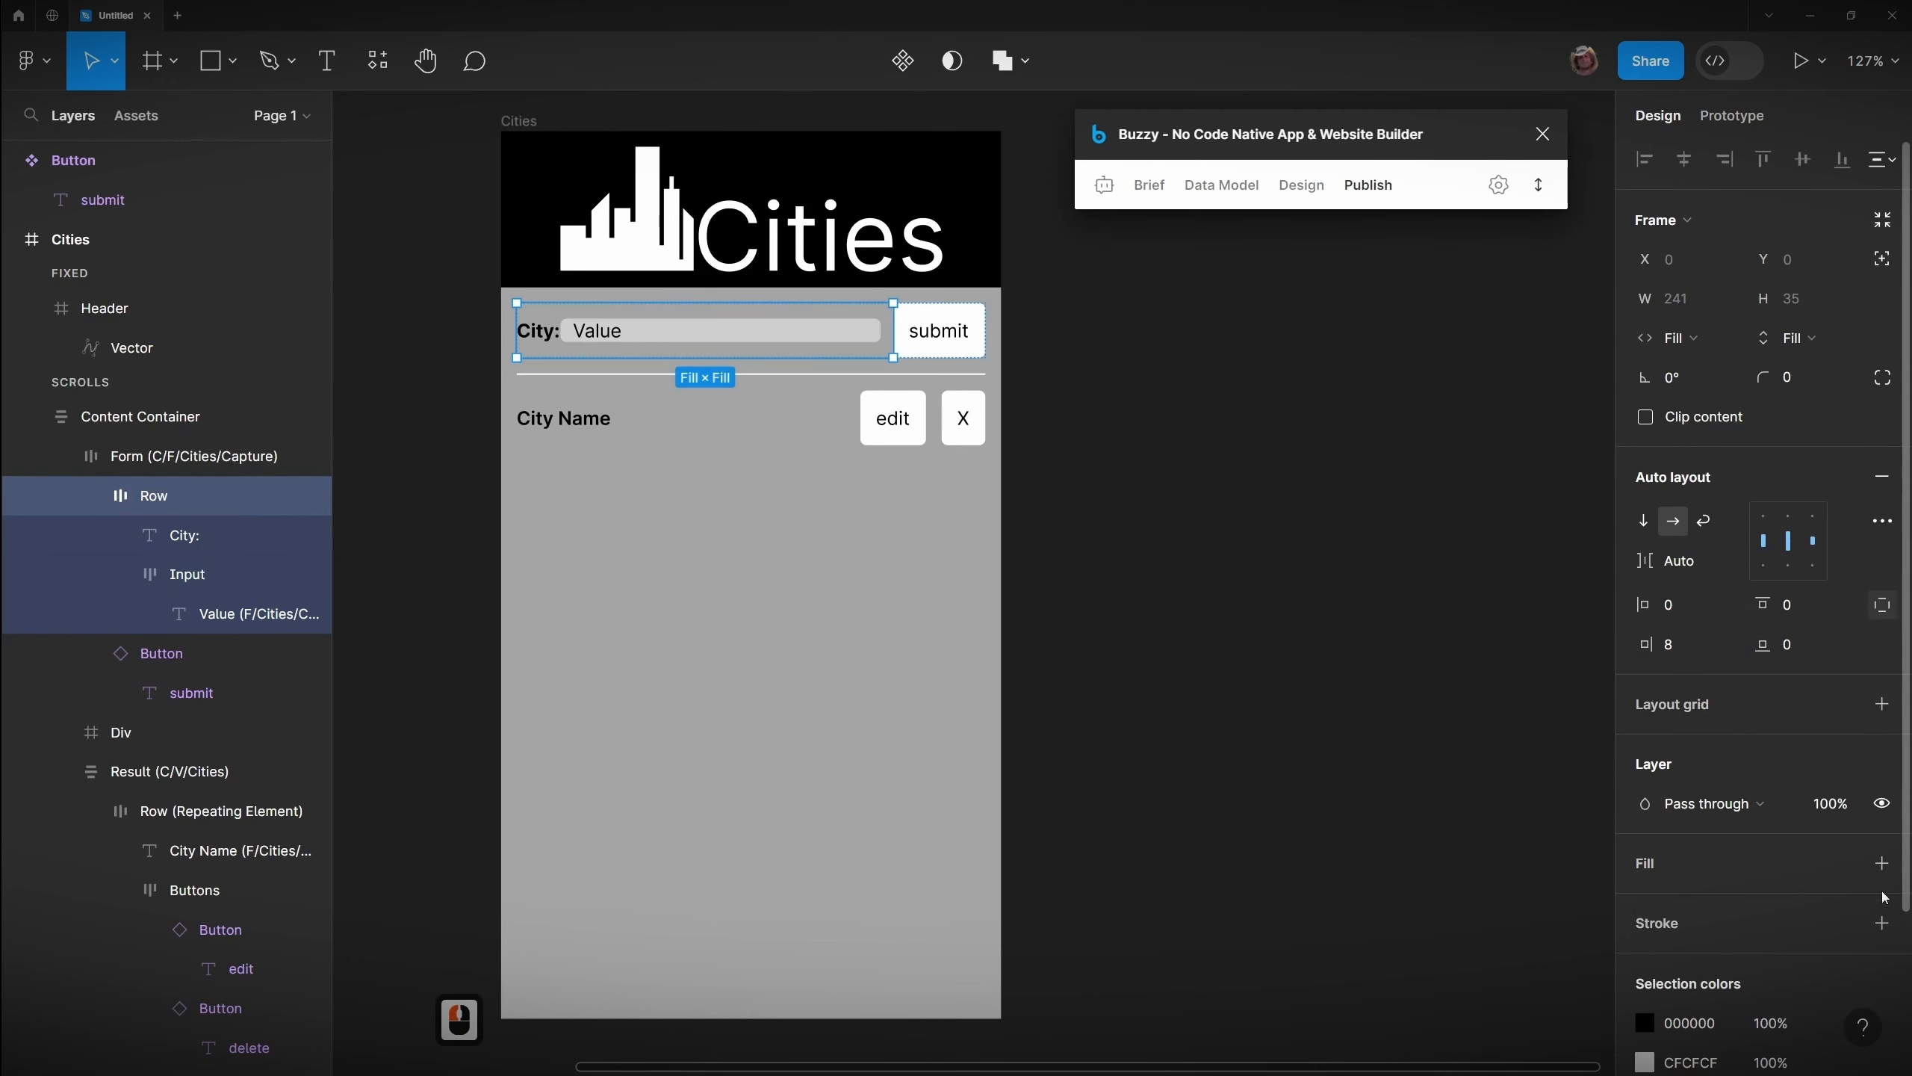
click(1232, 589)
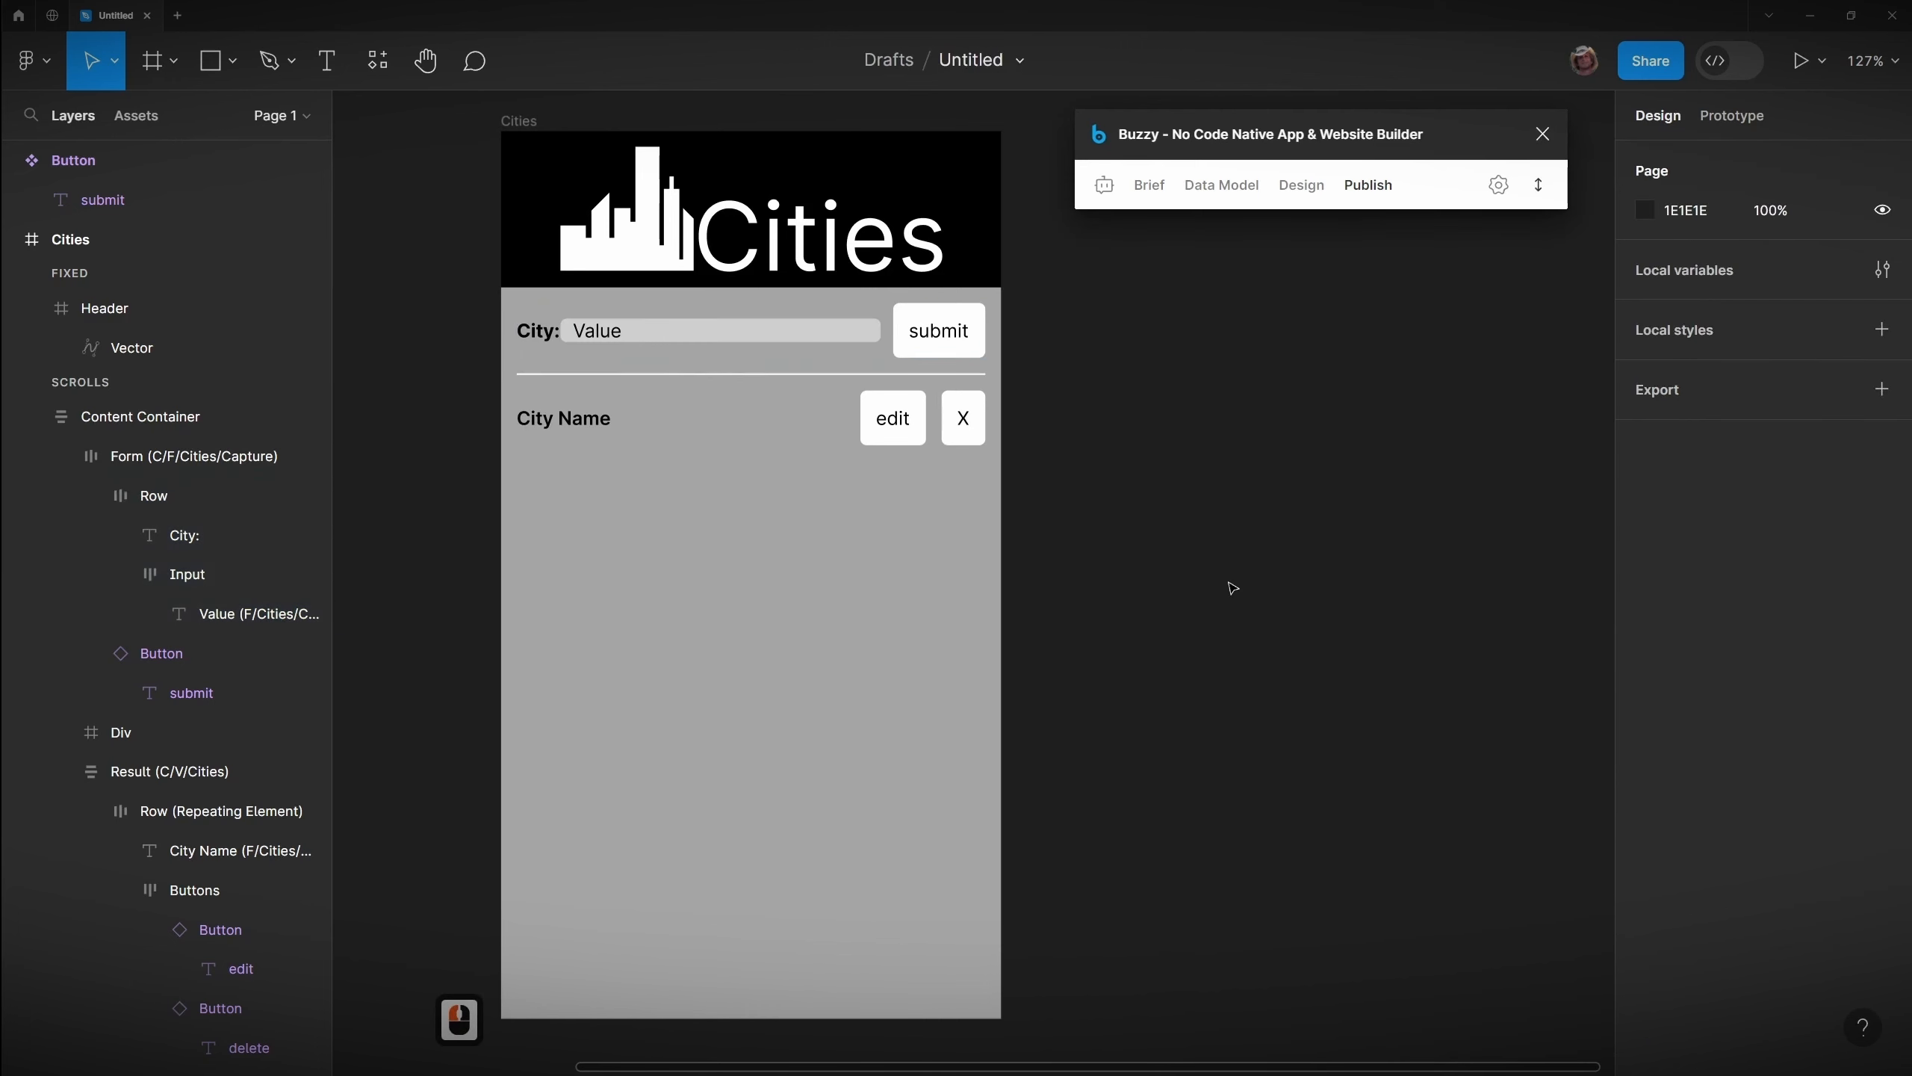
Step: Expand the Buzzy plugin panel and open its Data Model section
click(1538, 185)
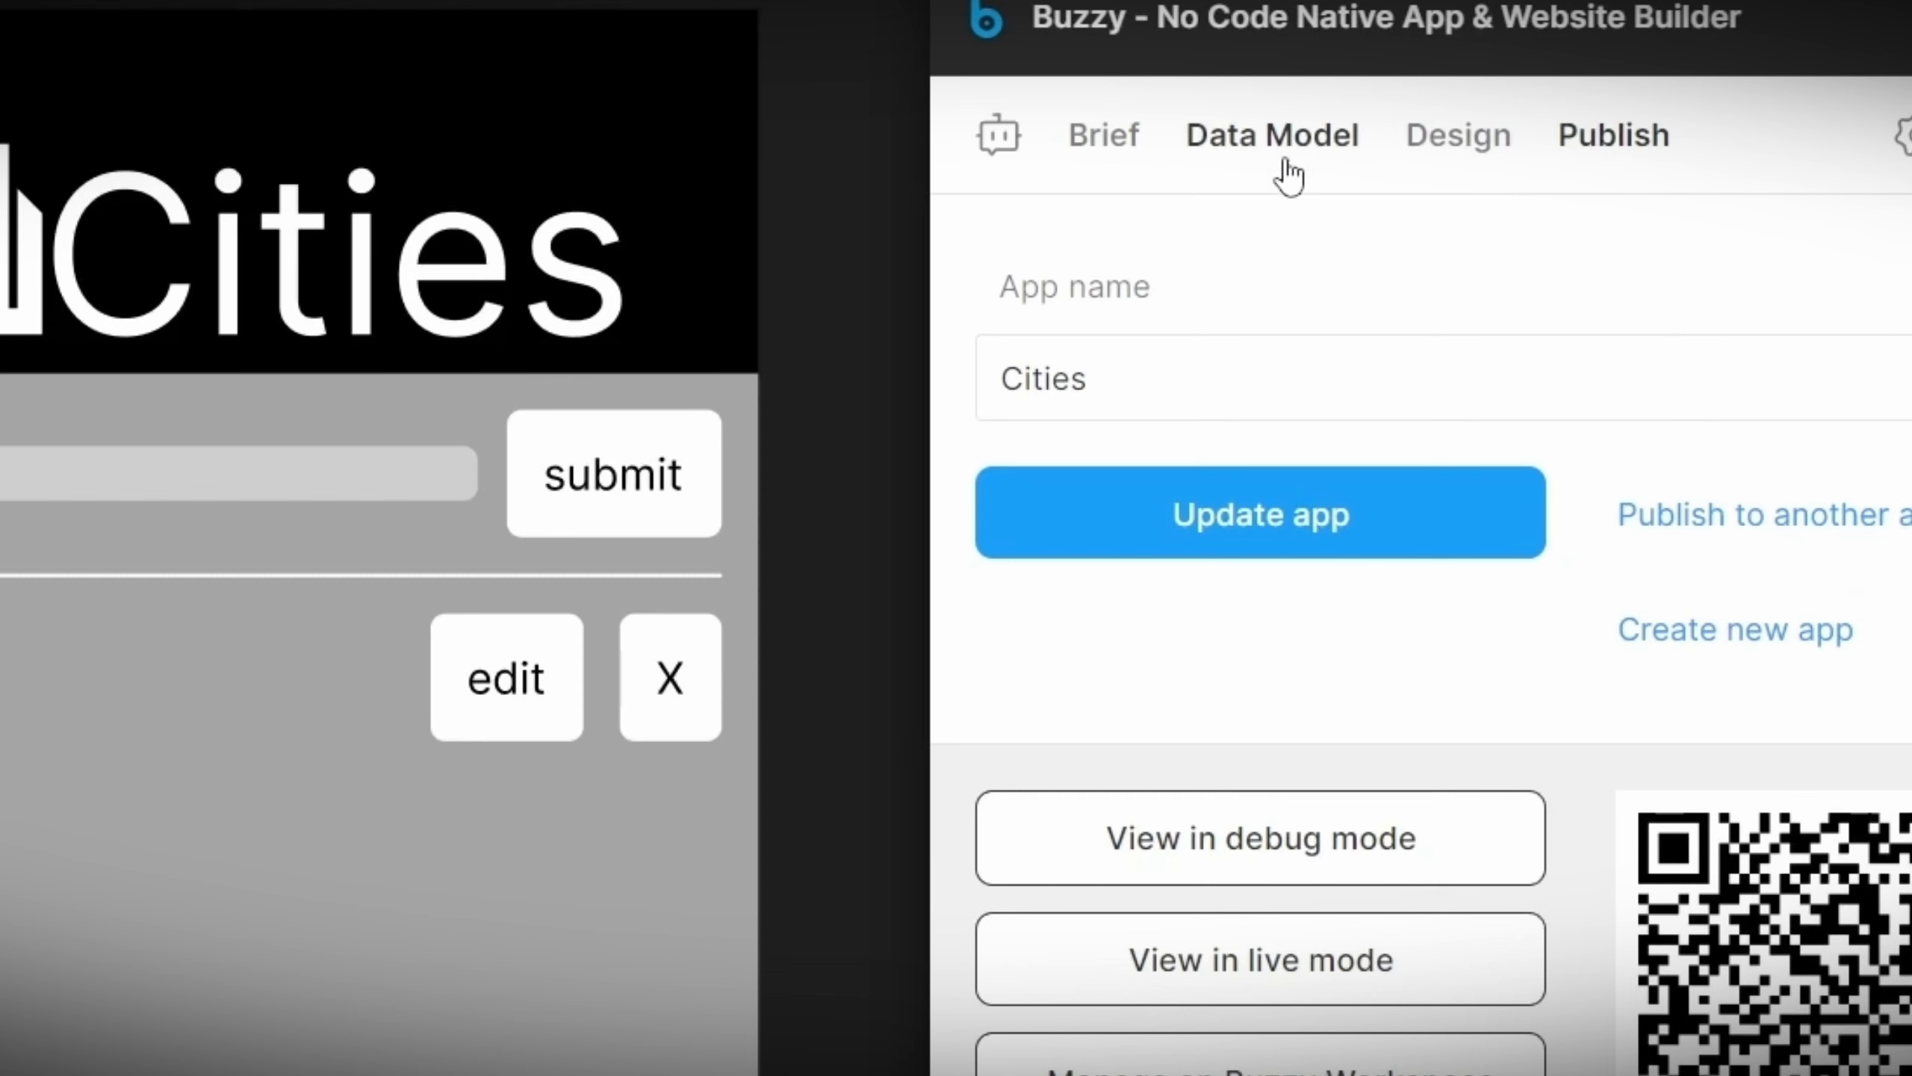
click(1221, 189)
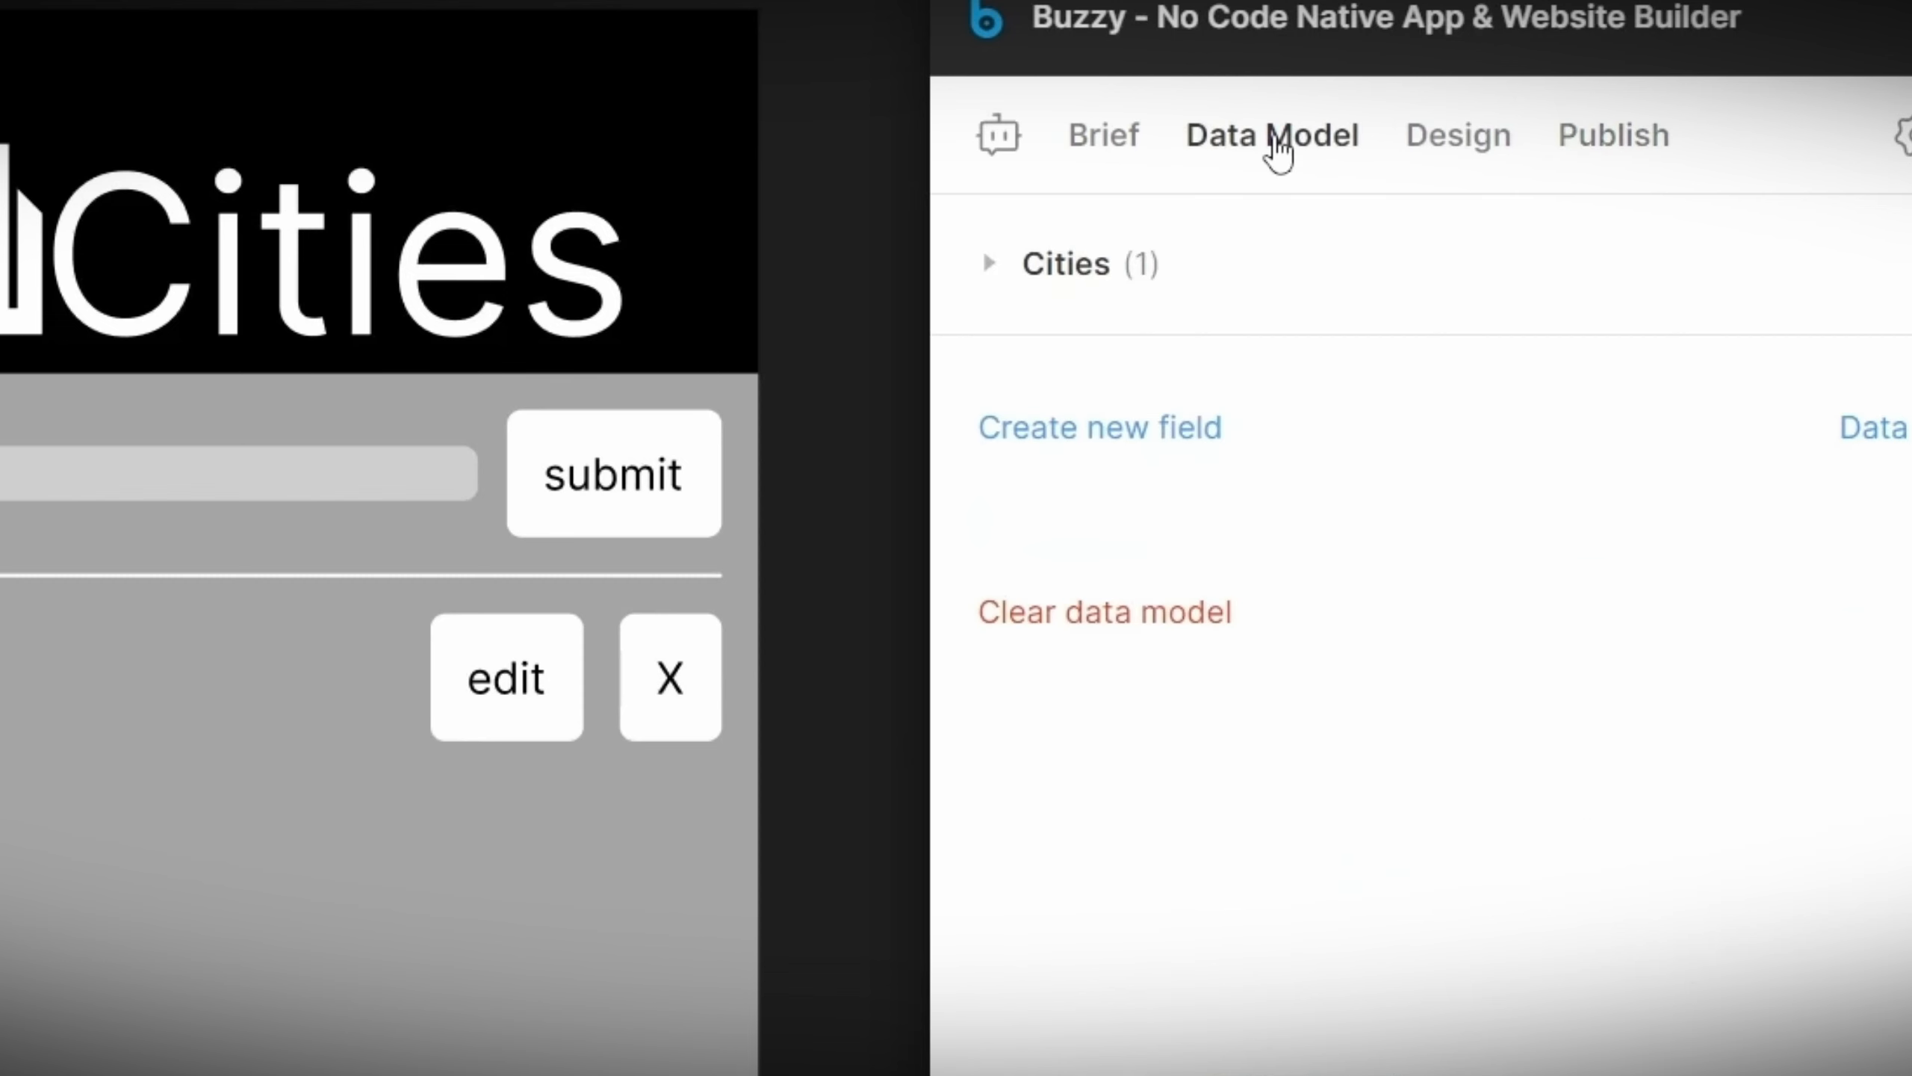
Step: Make the CityName field of the Cities data model Key field 1
click(991, 268)
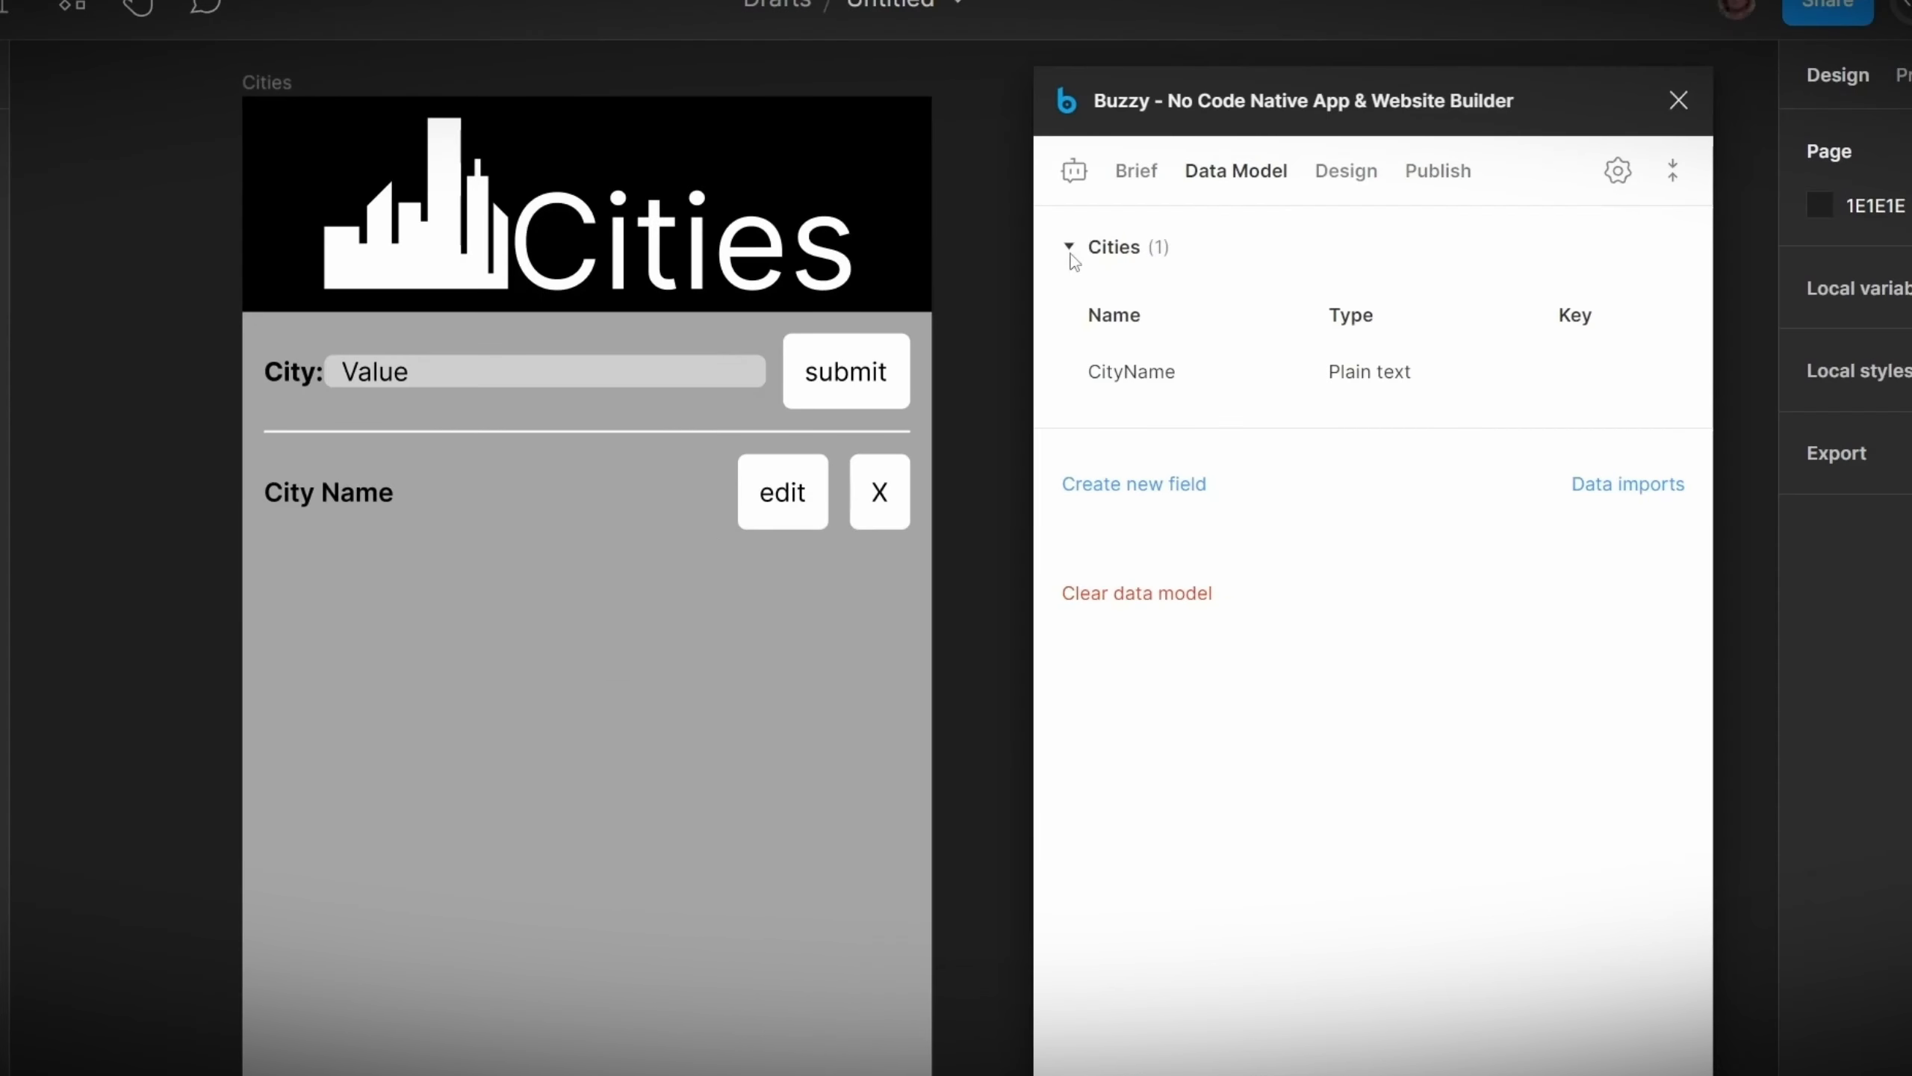
click(1252, 370)
click(1186, 820)
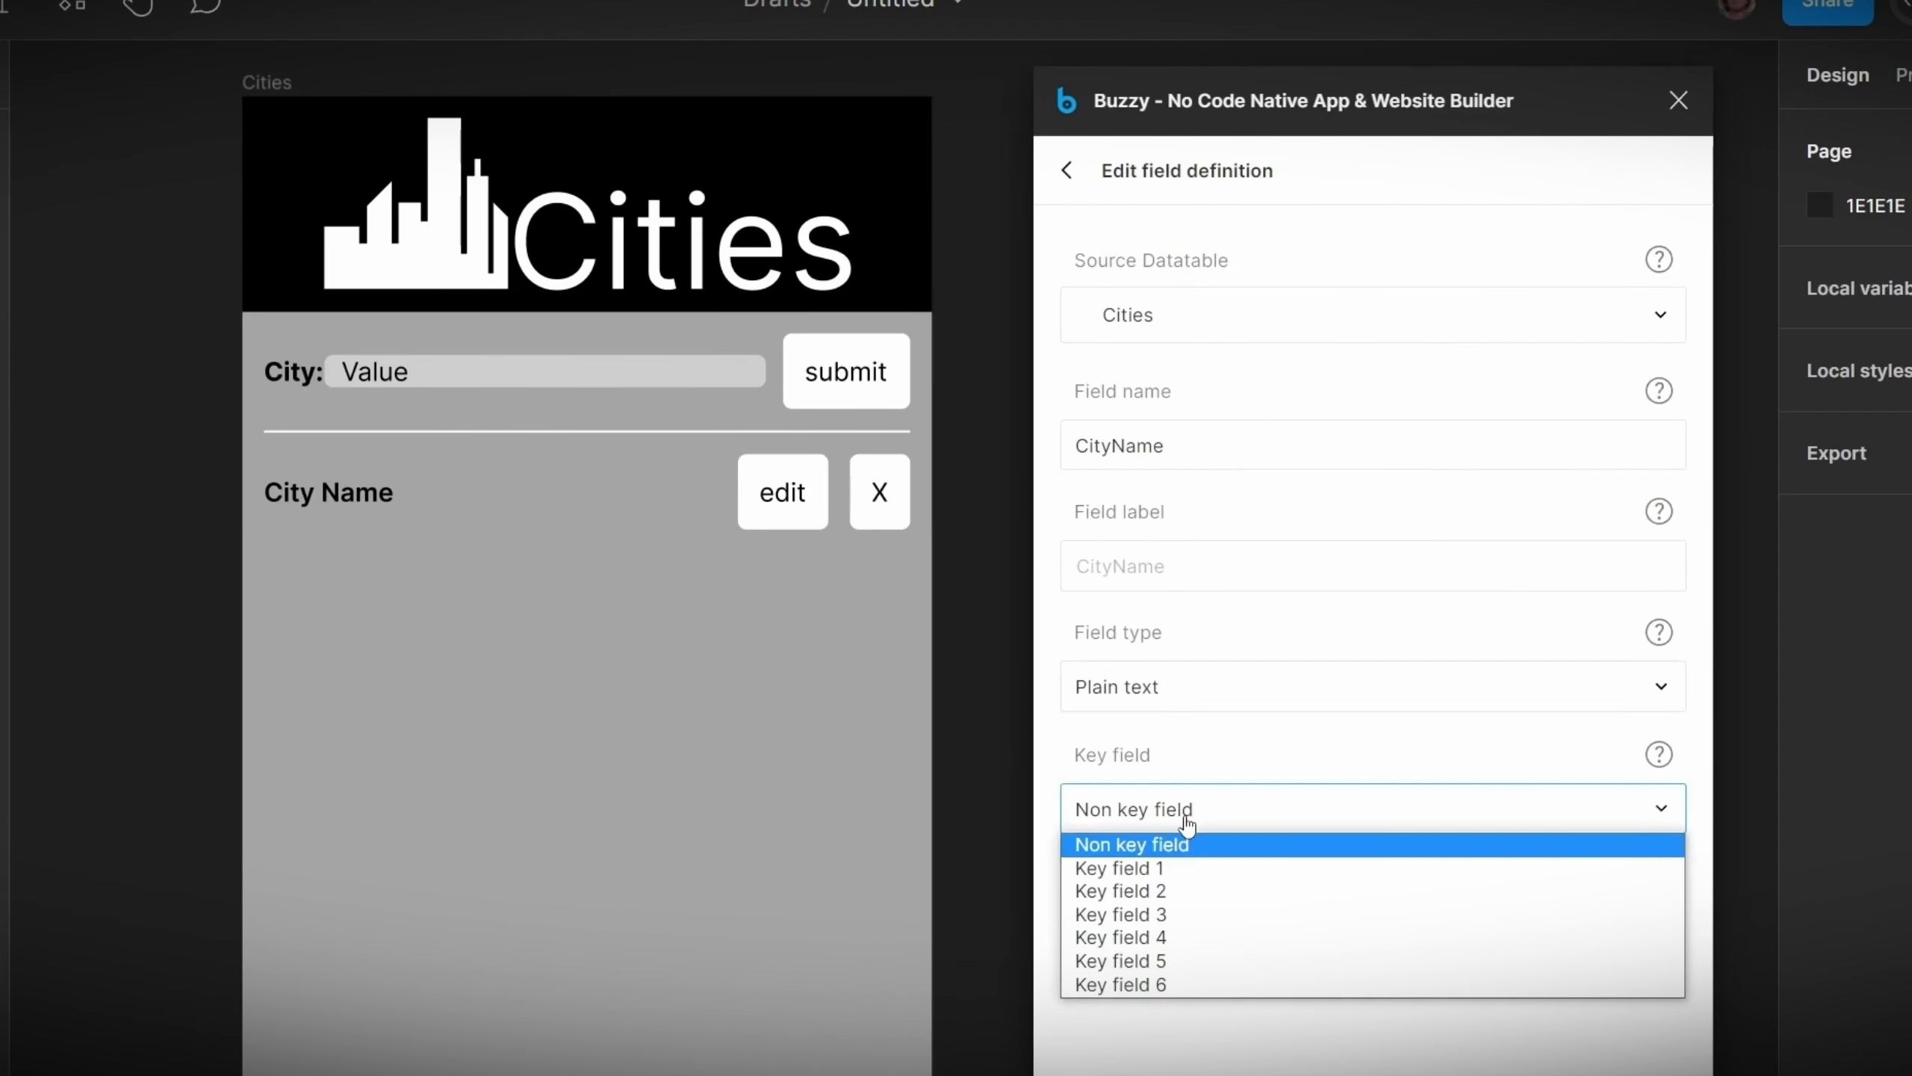
click(1174, 868)
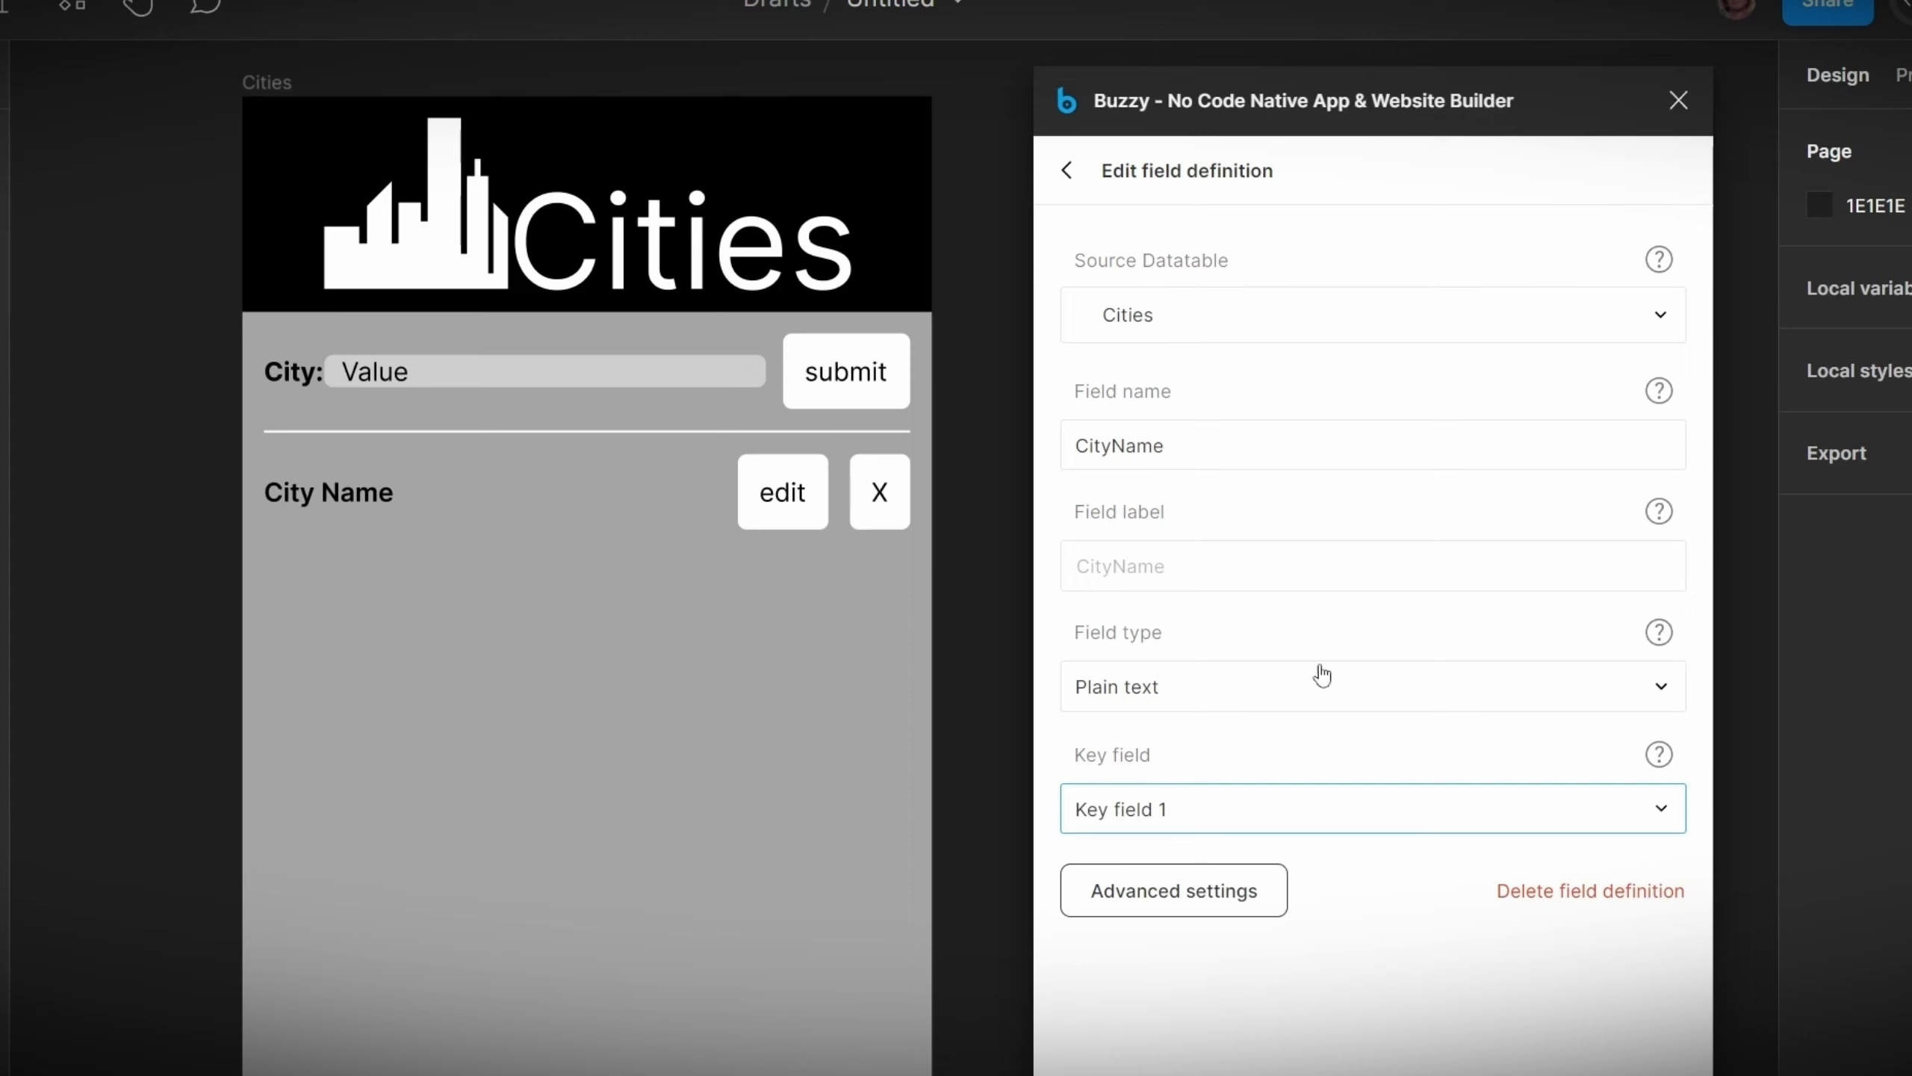
Step: Update the published Cities app
click(1066, 171)
click(1423, 172)
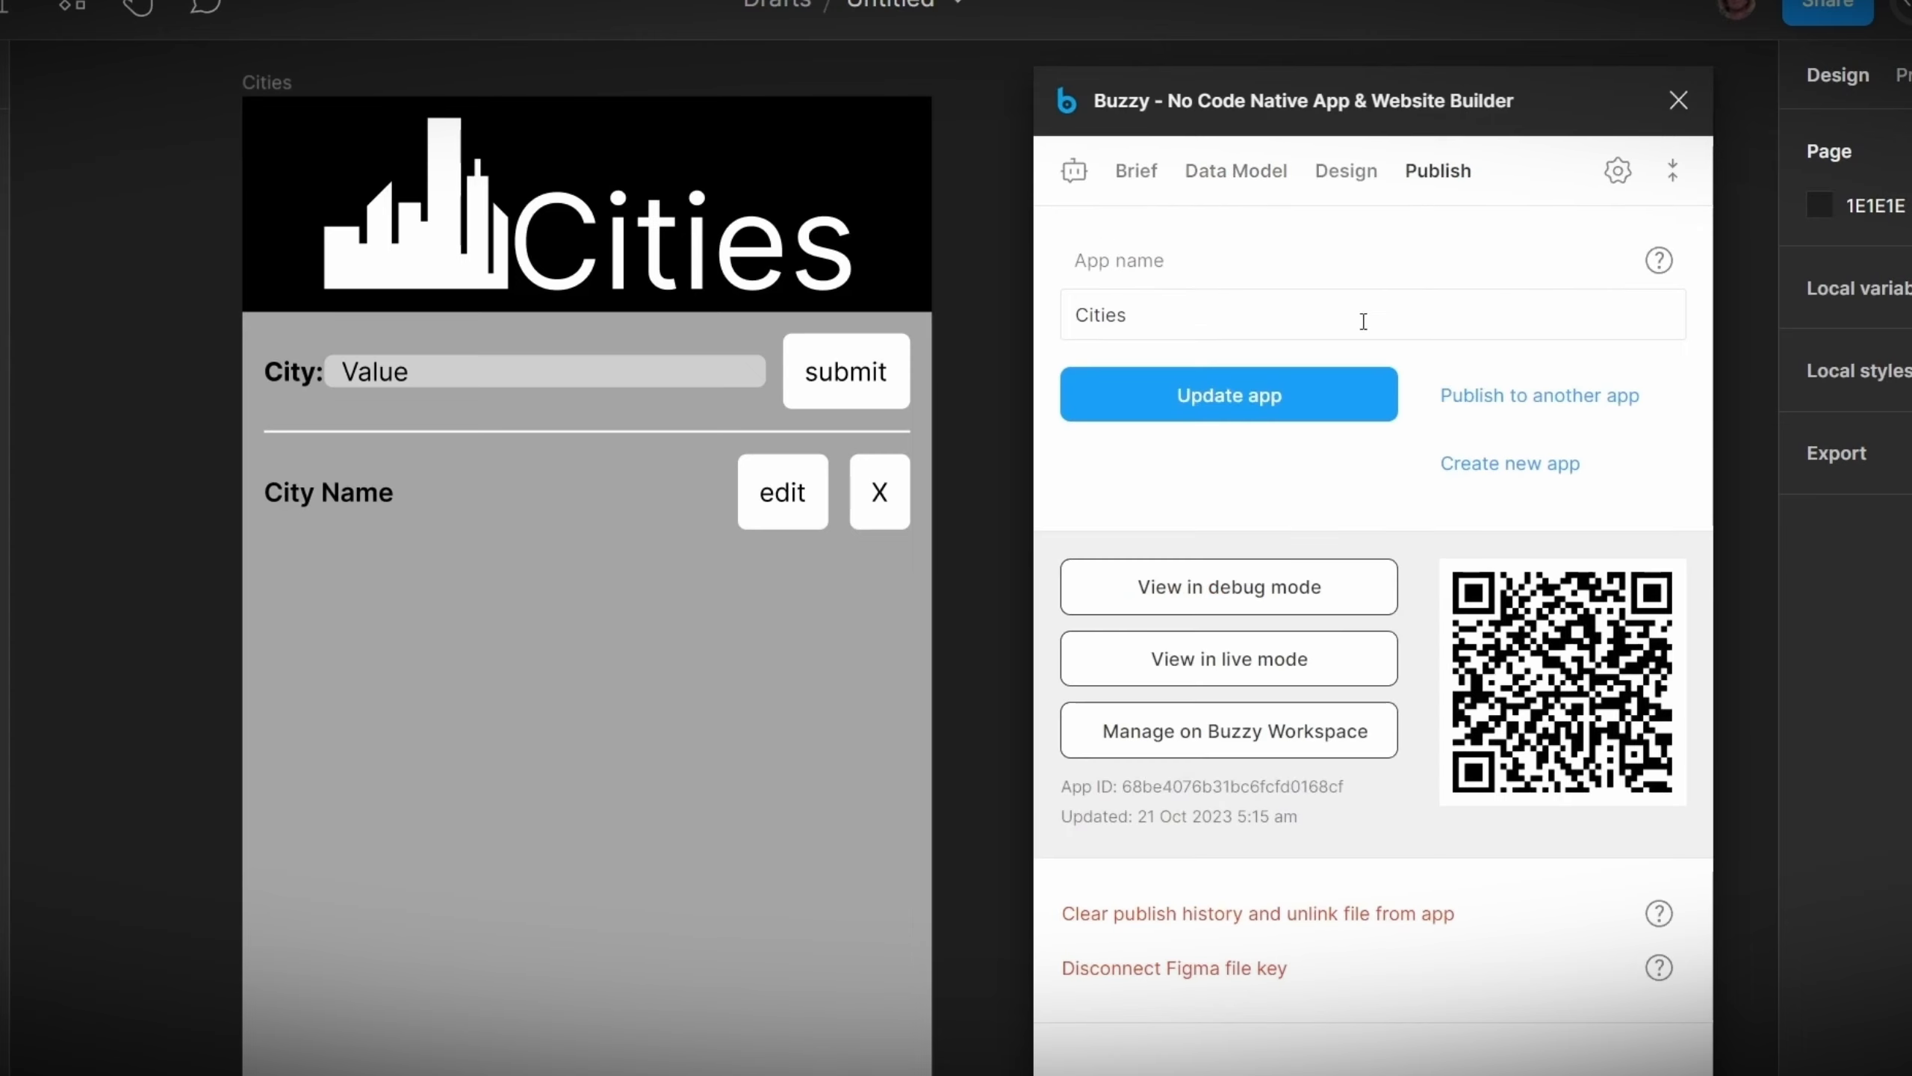
click(1284, 396)
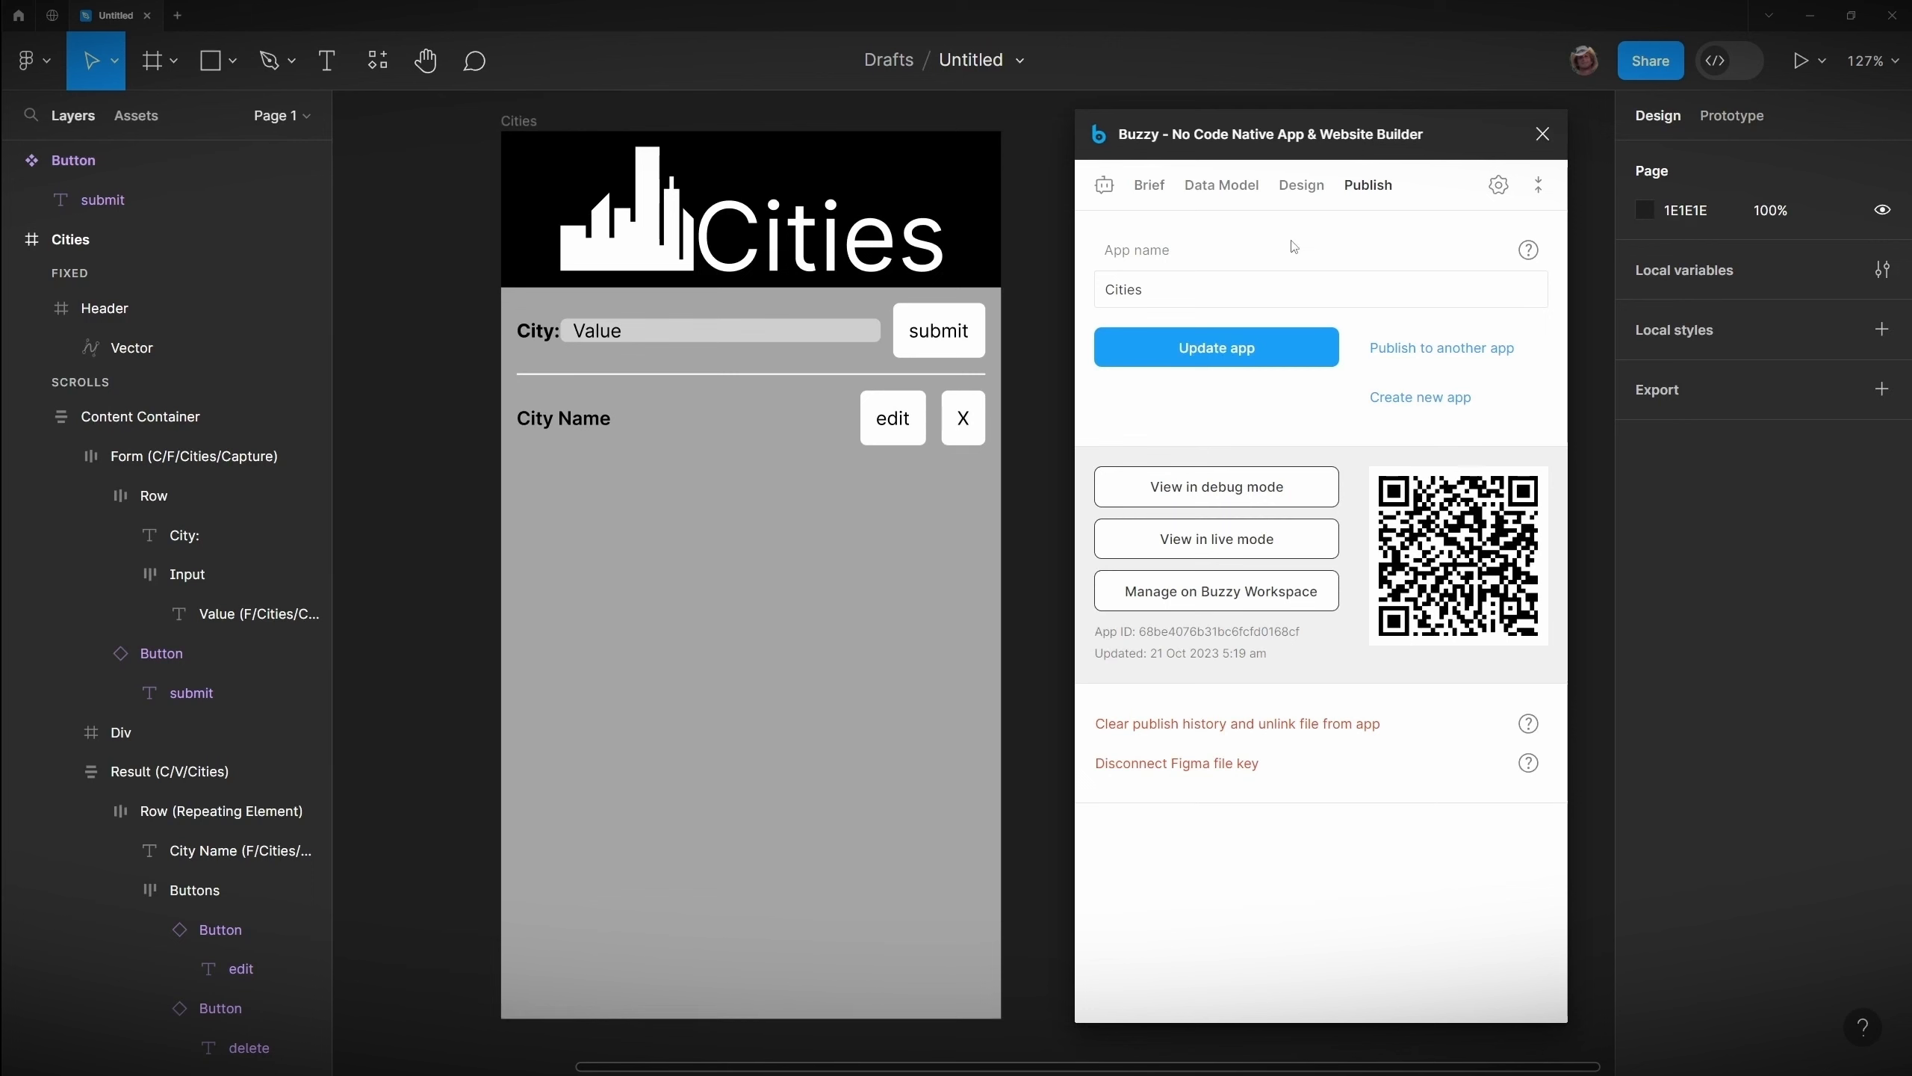
Step: Sort the Result view by CityName
click(1299, 186)
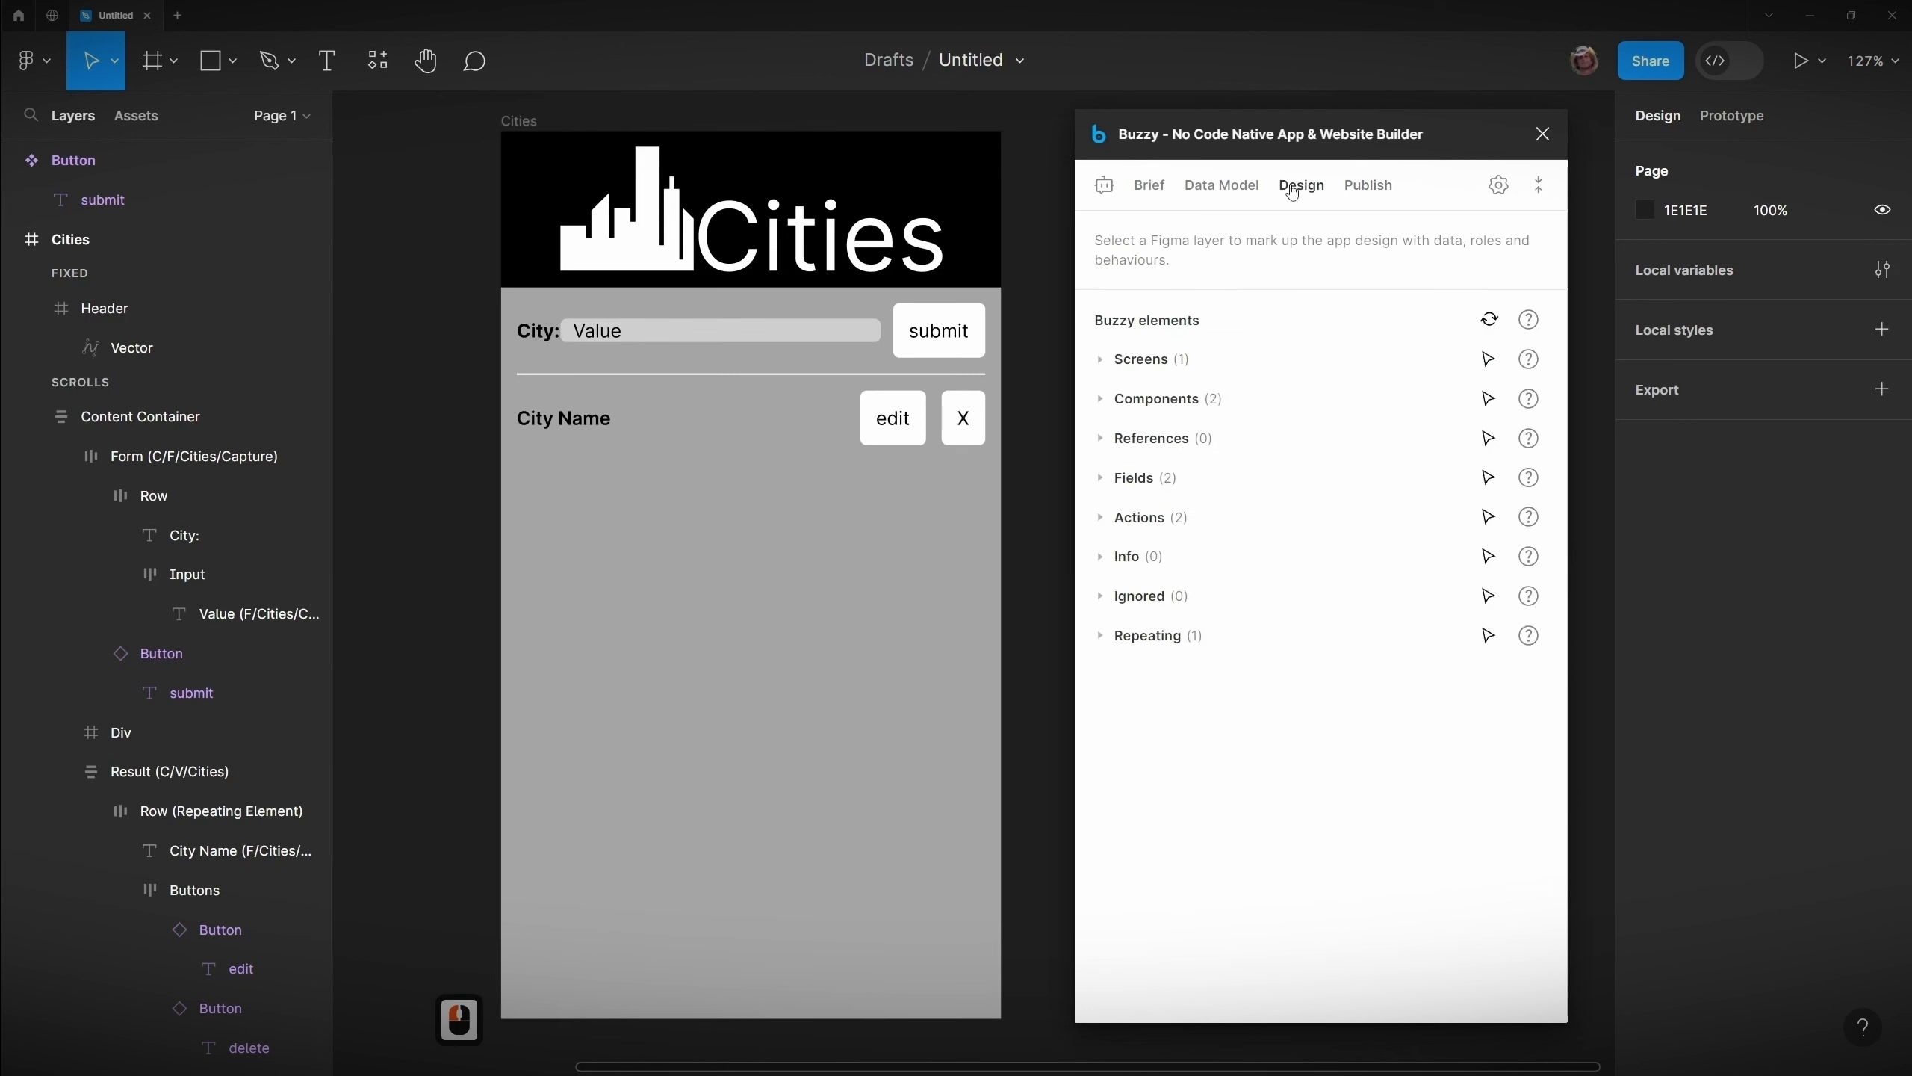
click(197, 774)
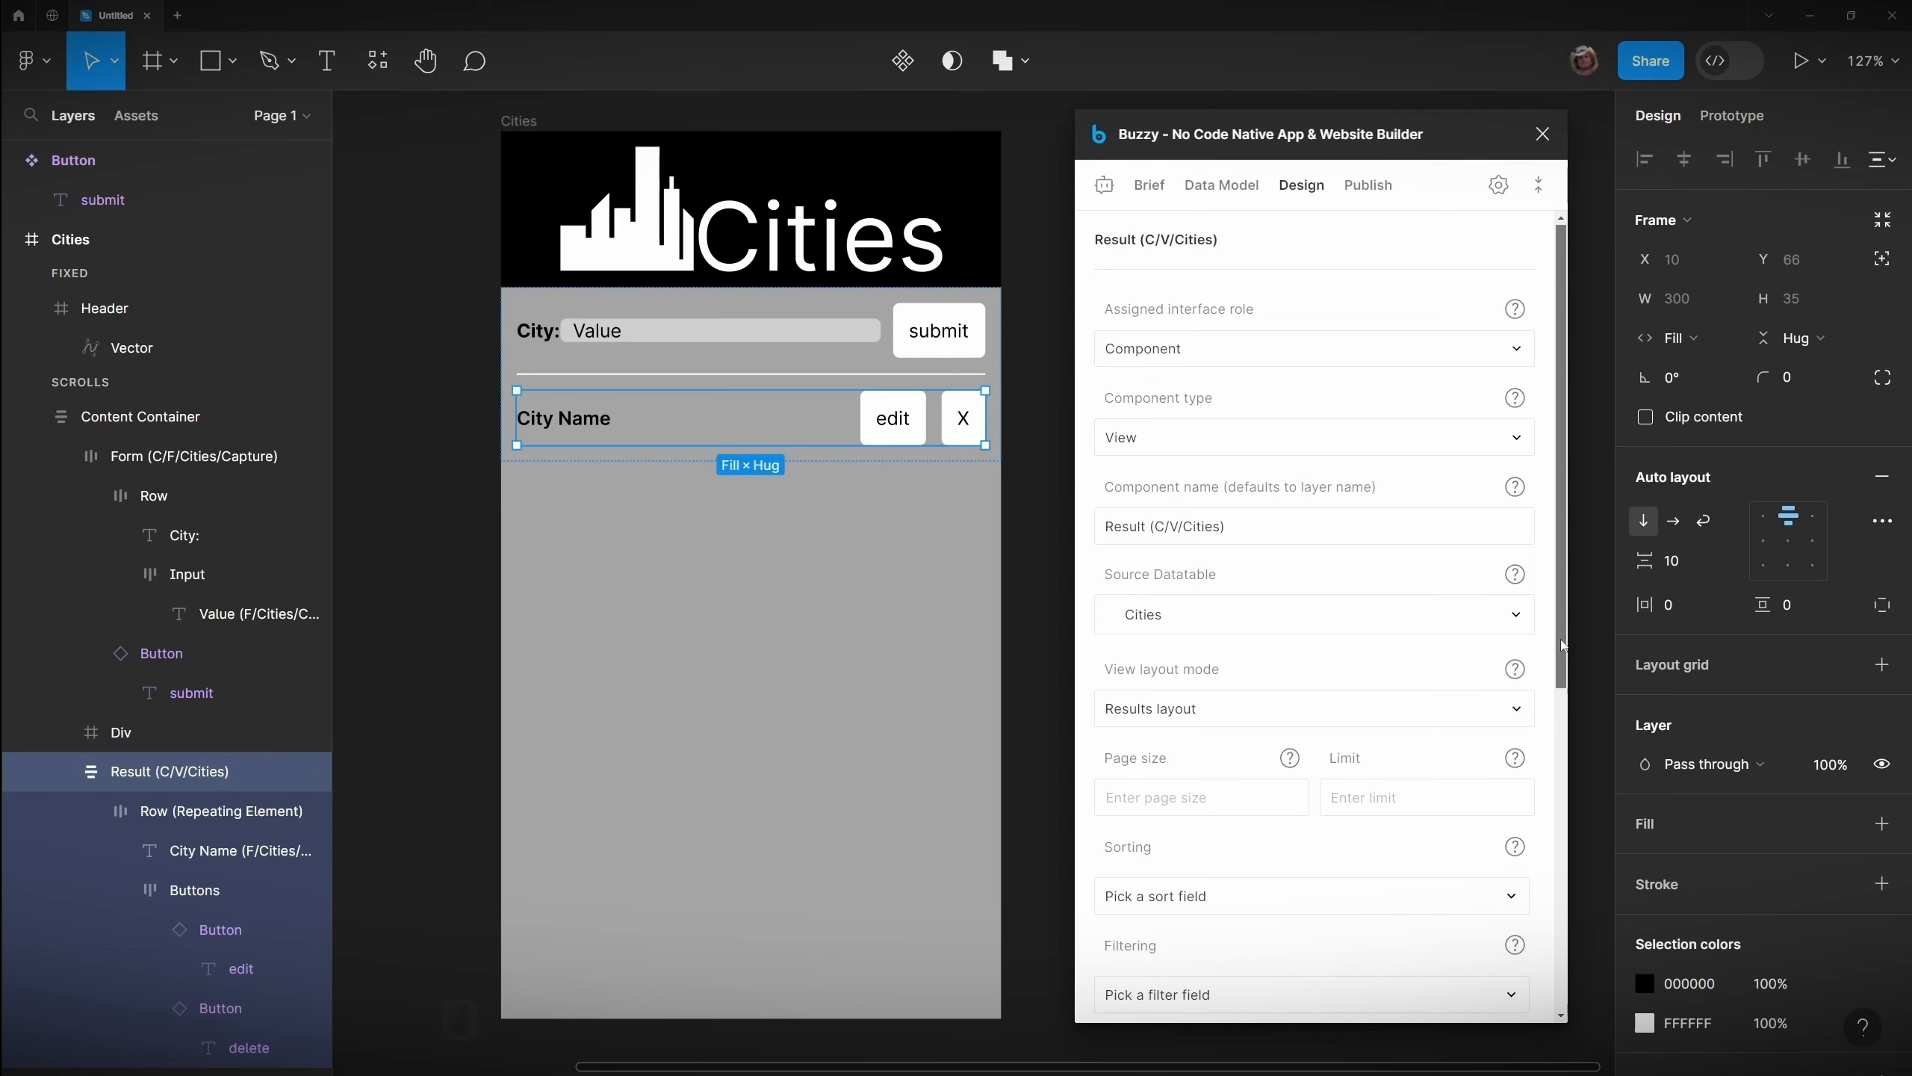
drag(1556, 647, 1571, 726)
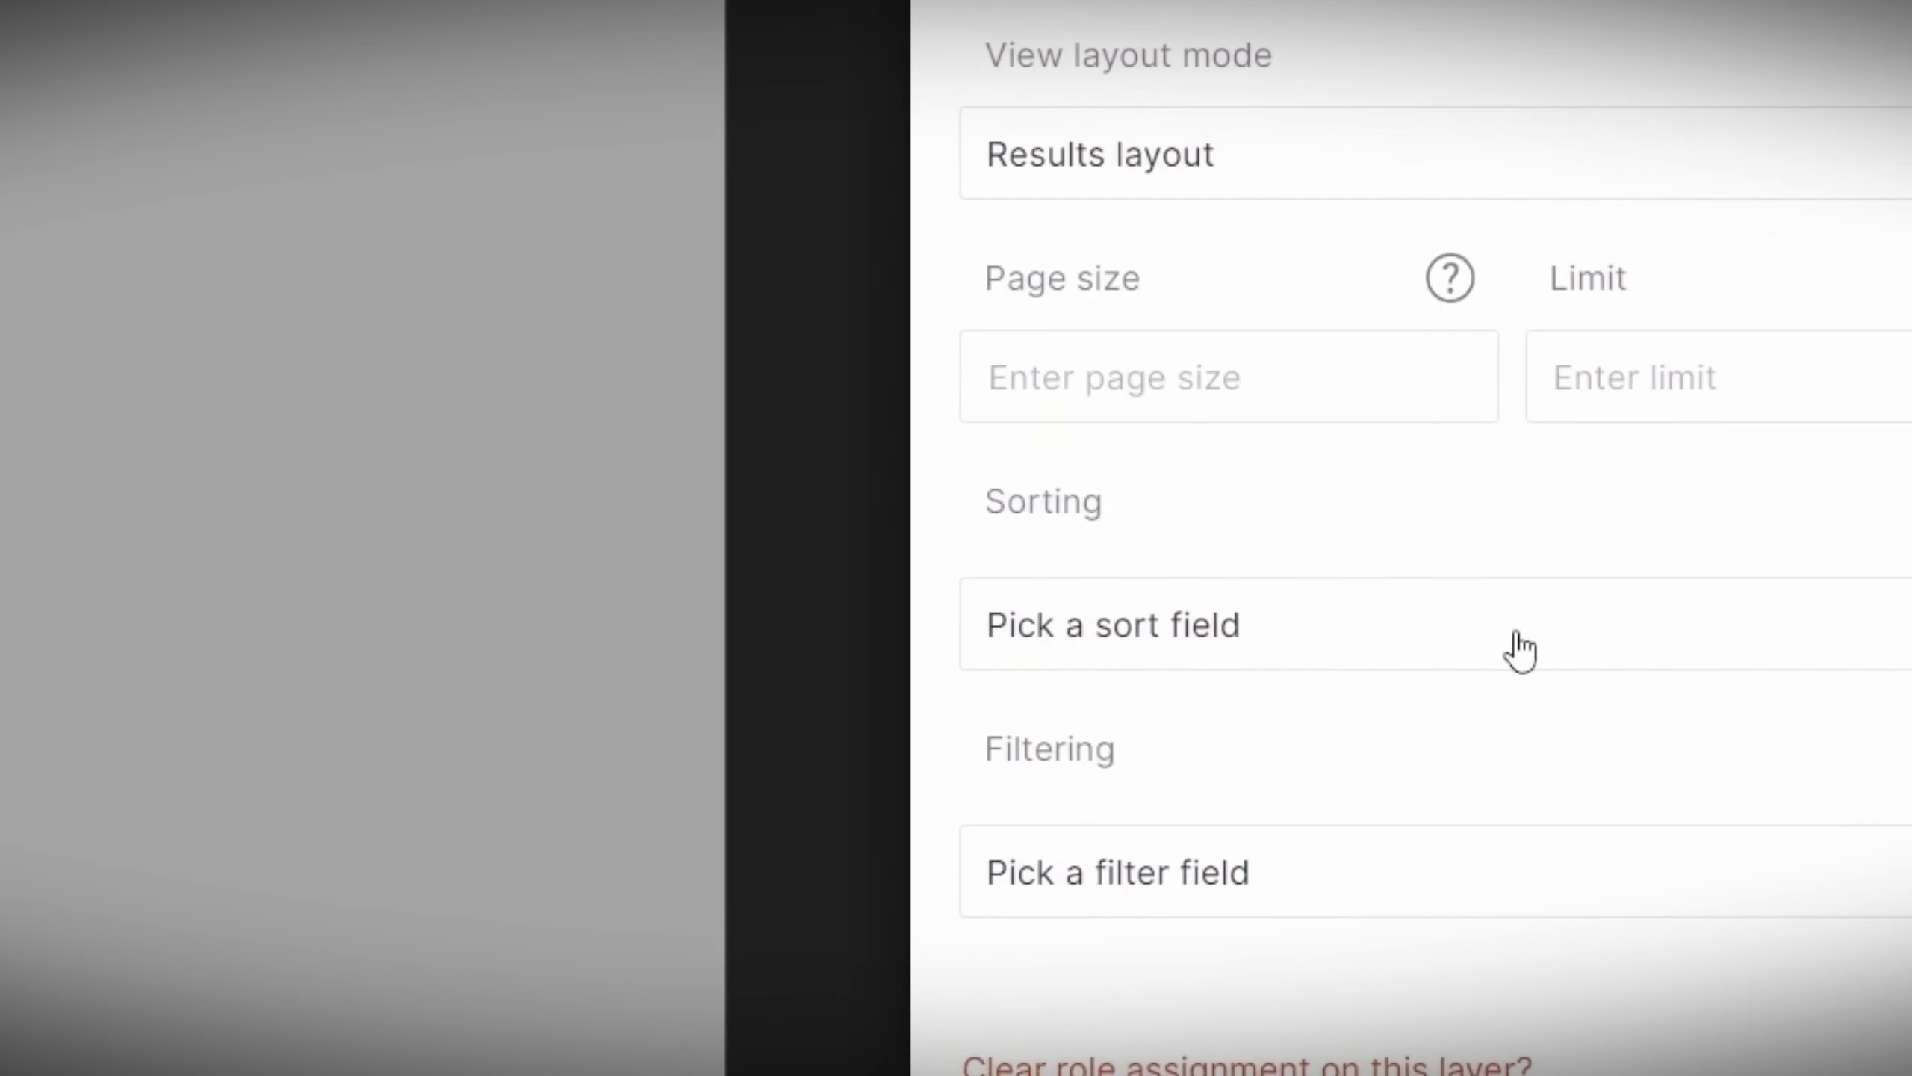
click(1324, 759)
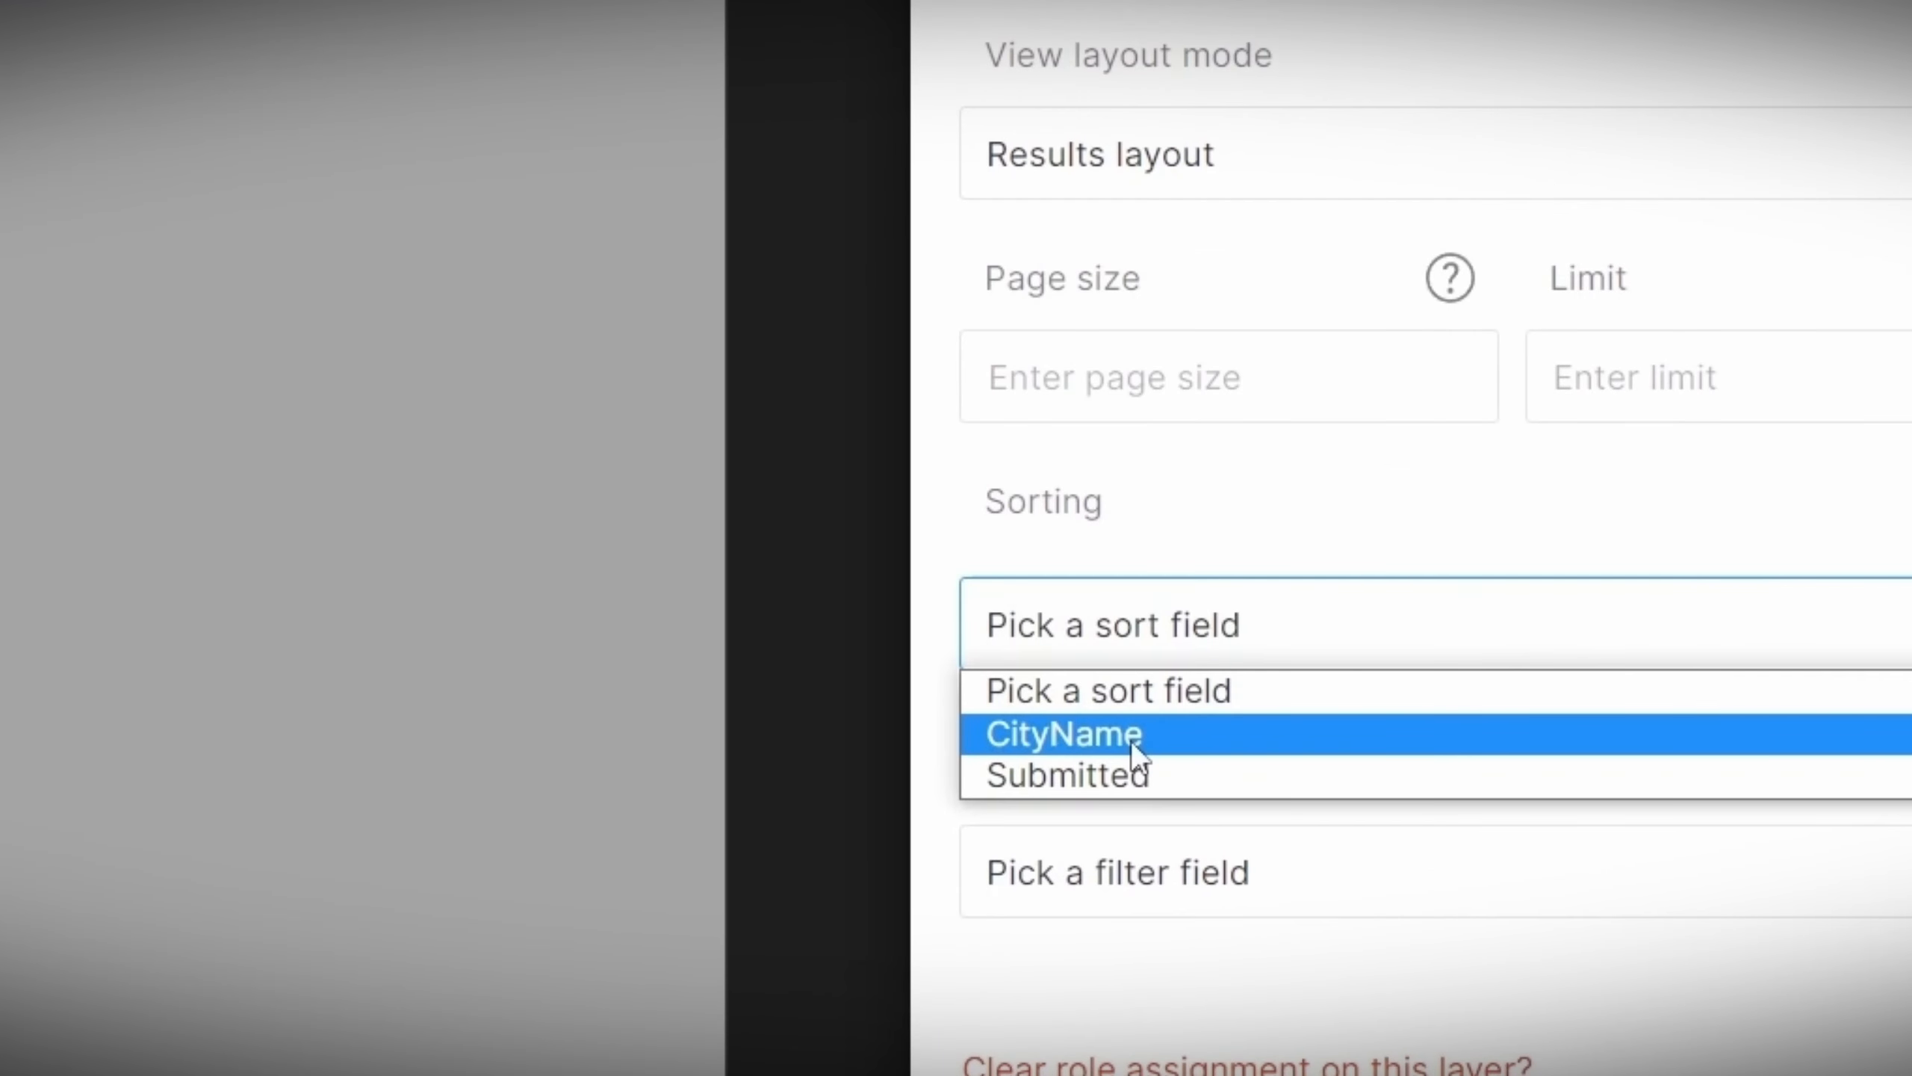
click(1151, 735)
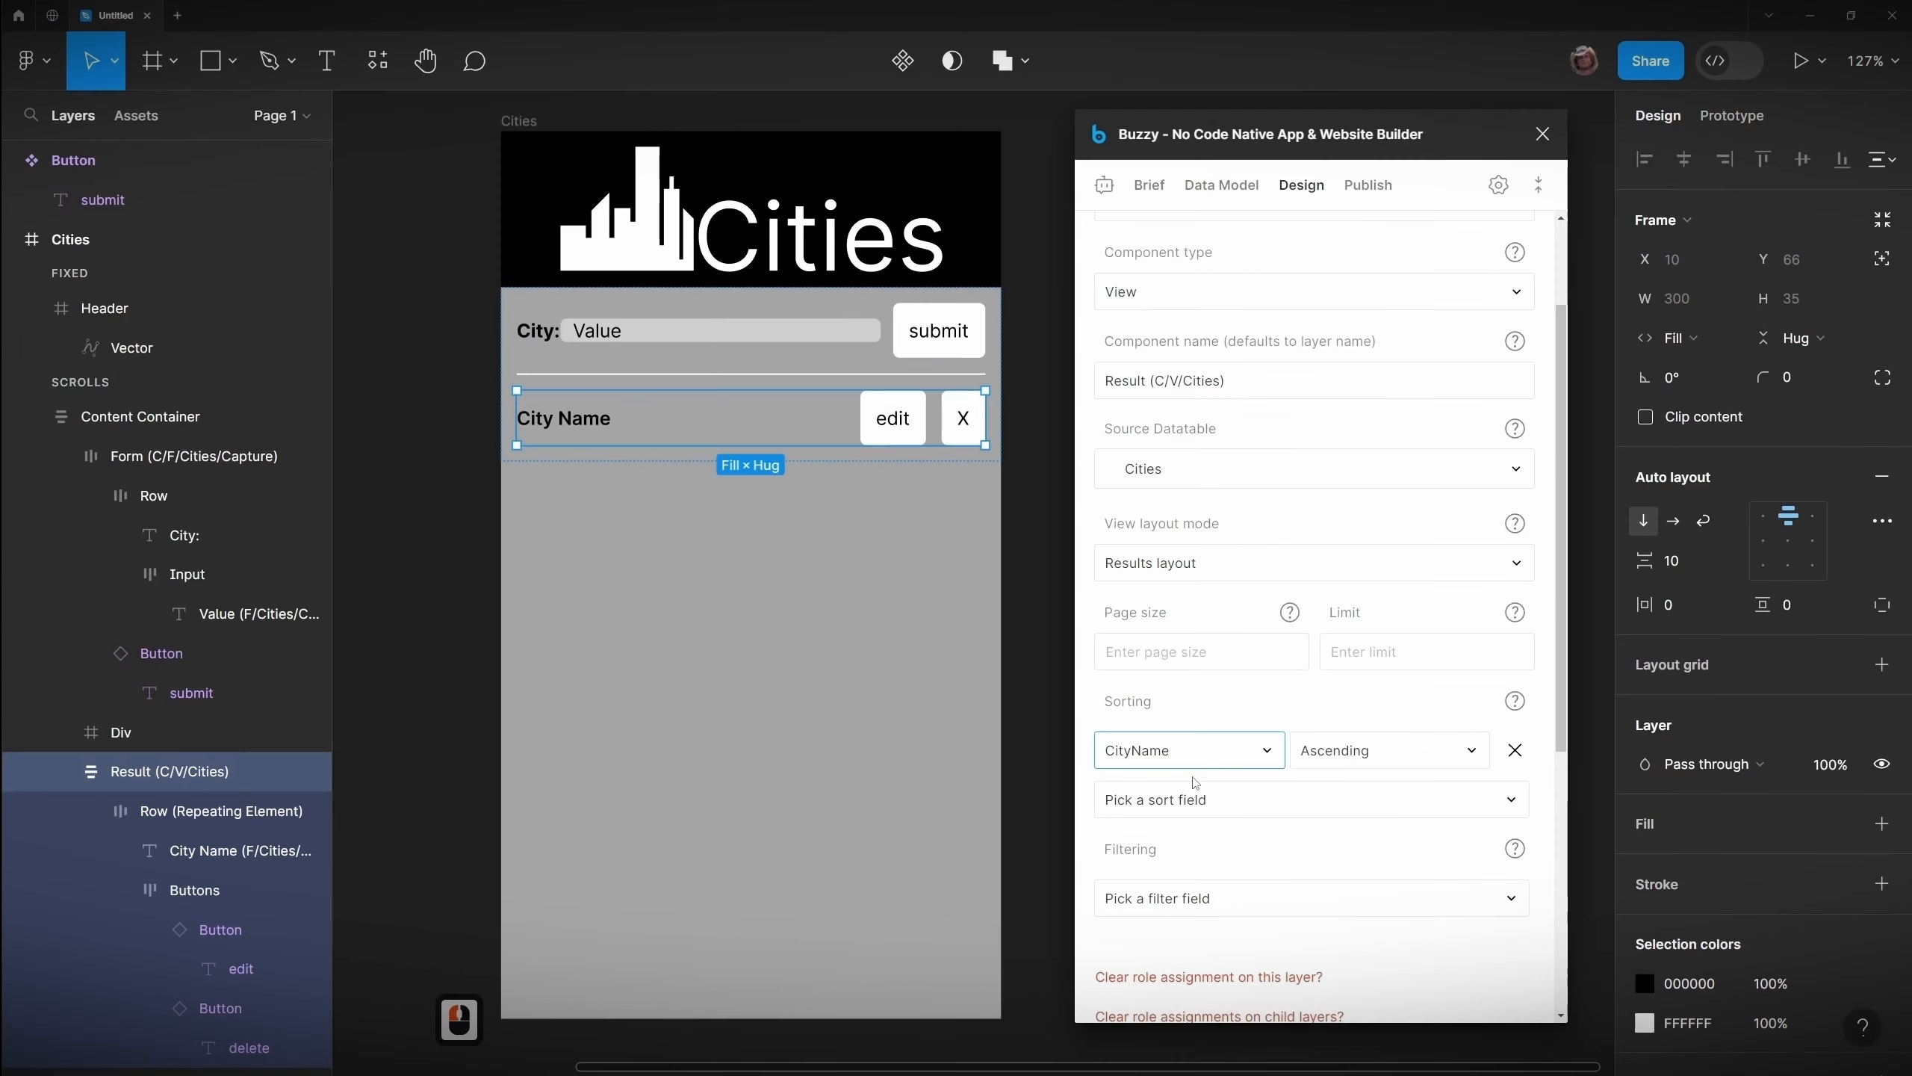
Step: Update the app again and reload the live app window beside the design
click(1374, 194)
click(1274, 348)
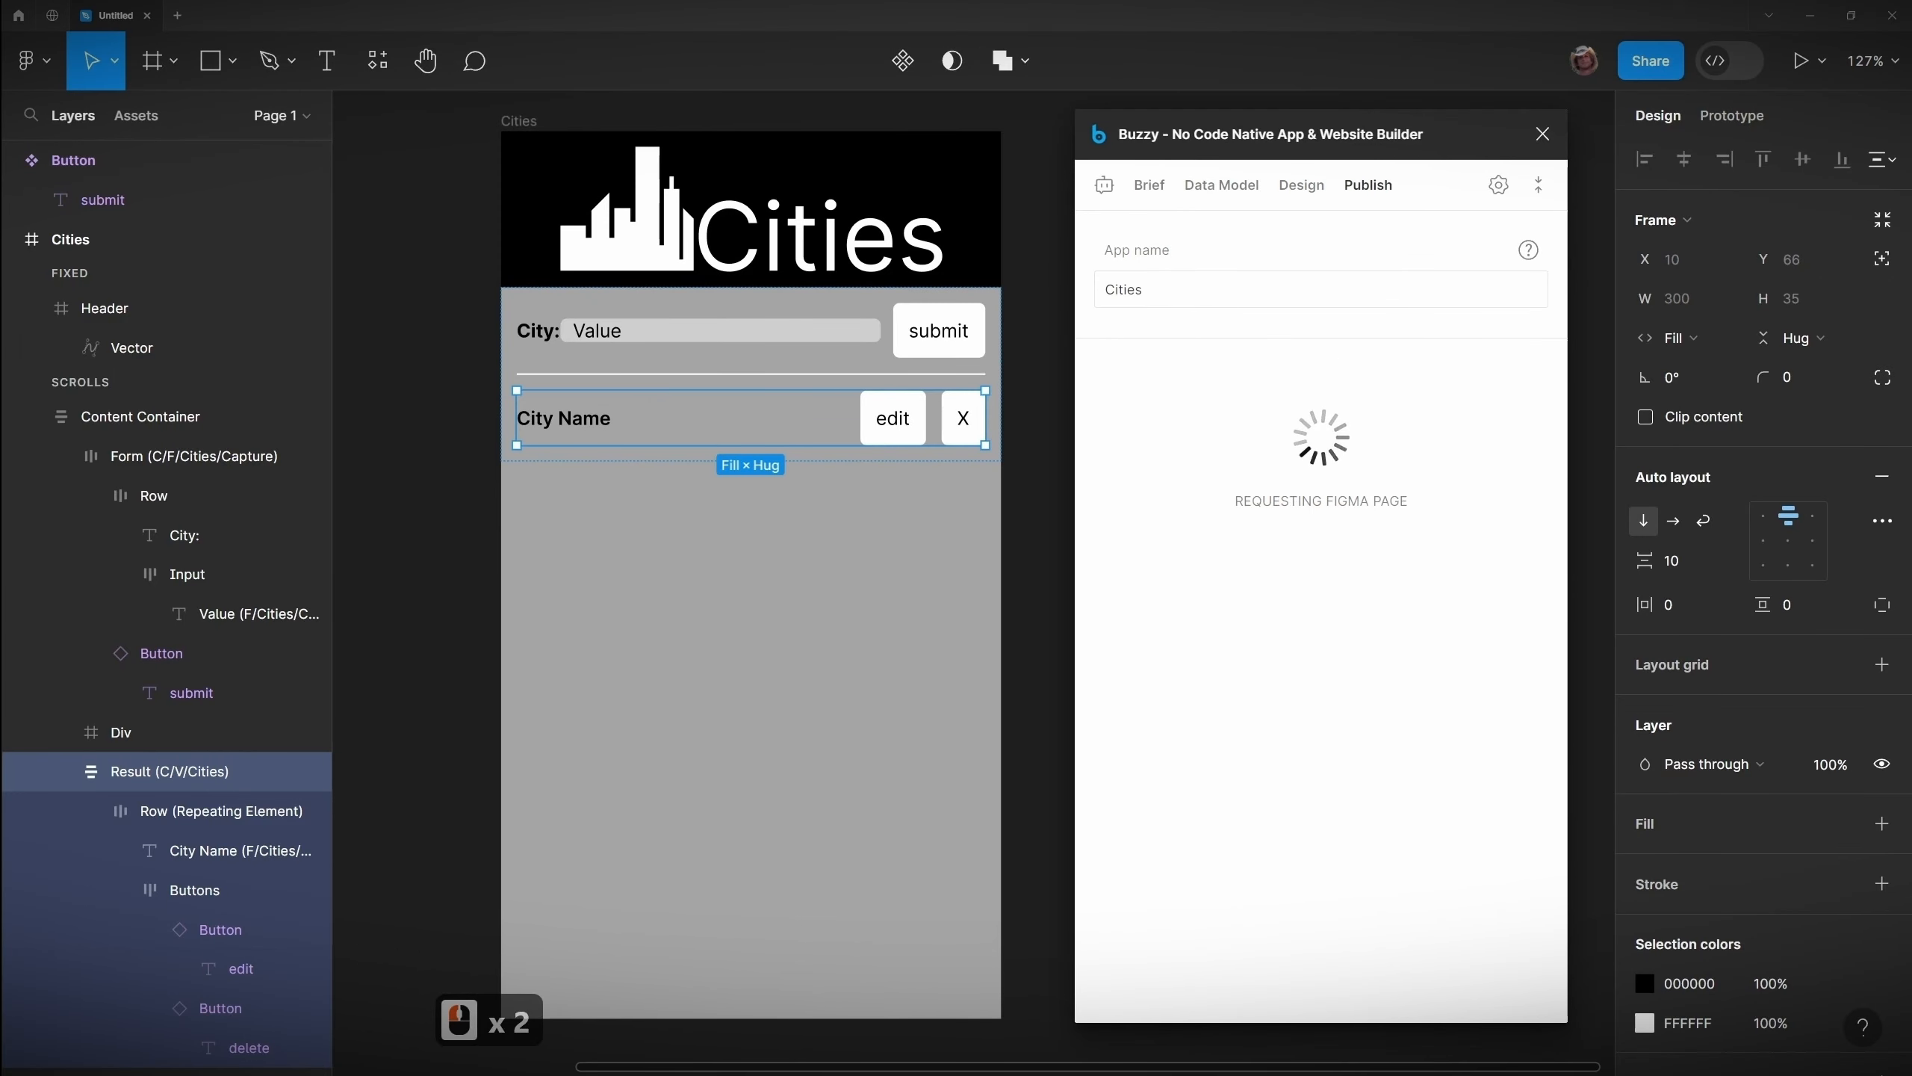
scroll(923, 215, up, 3)
drag(970, 853, 1192, 1025)
drag(953, 147, 811, 141)
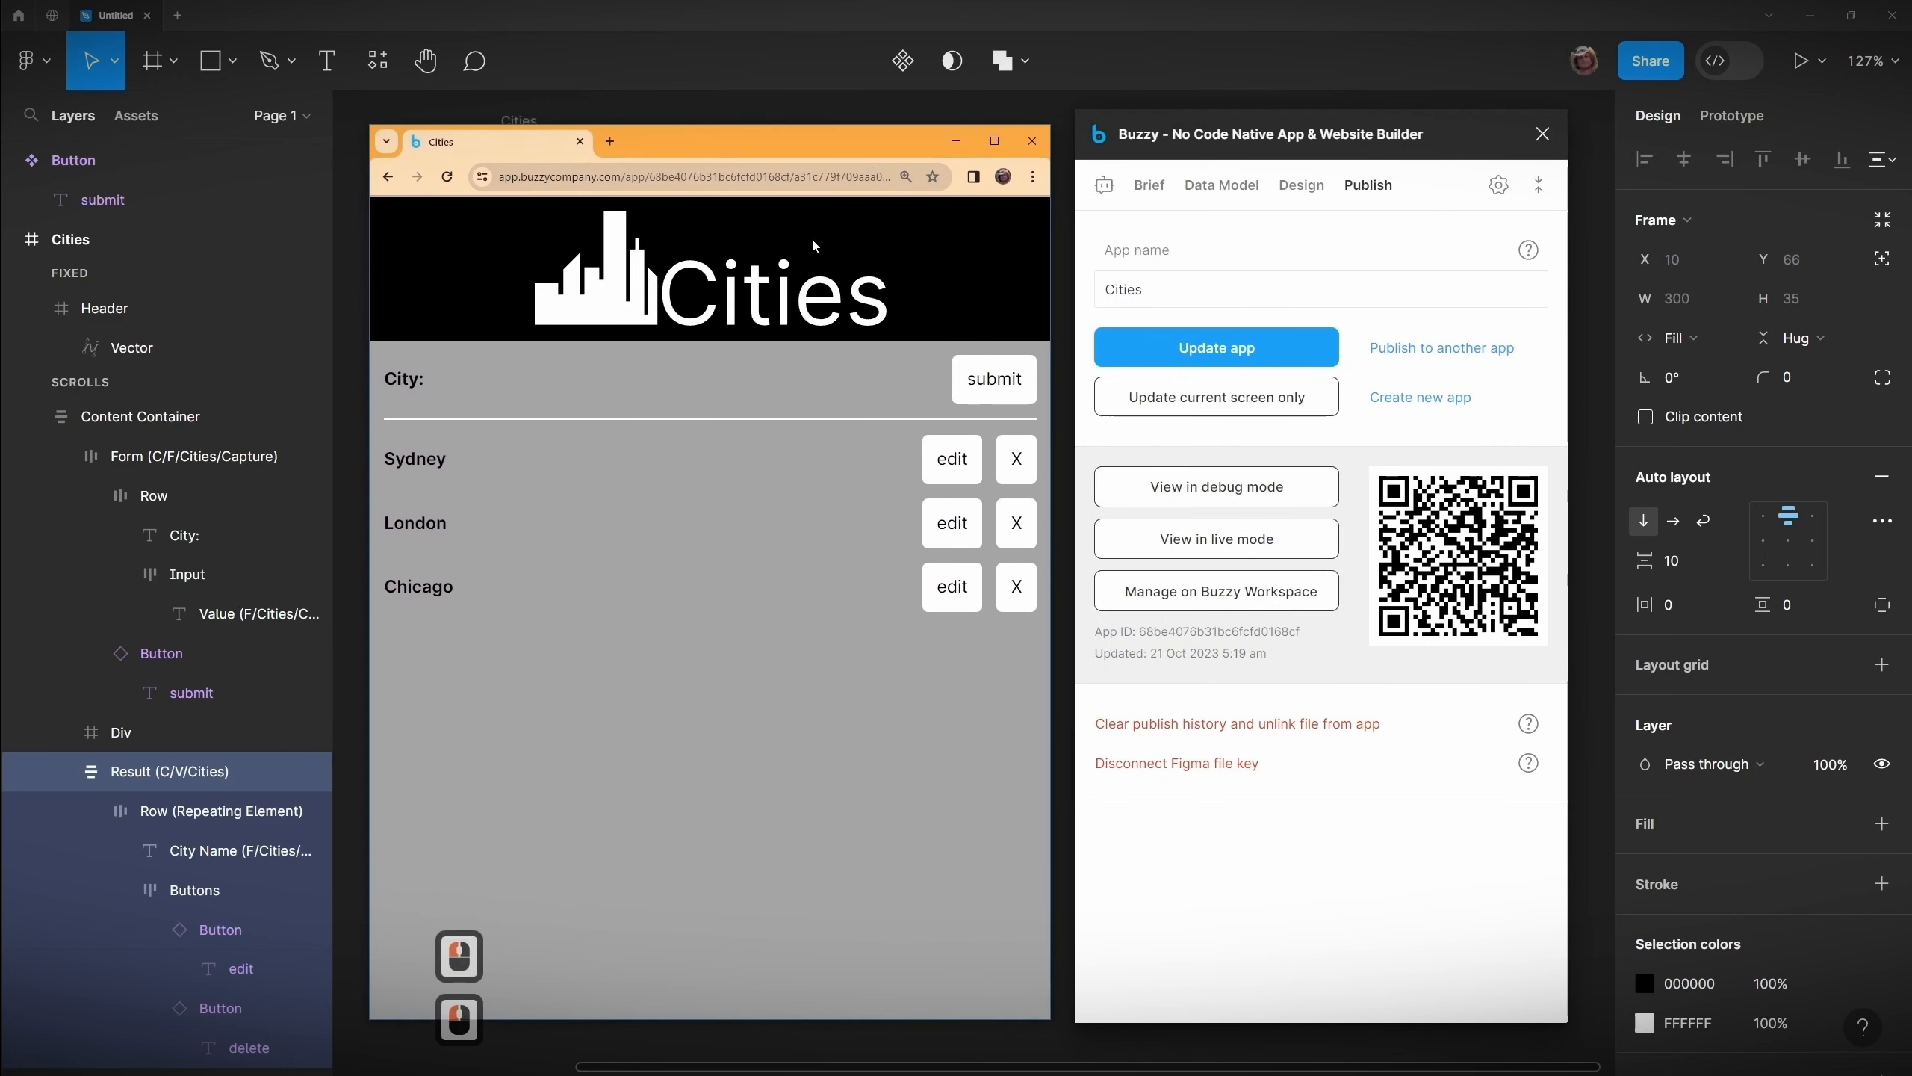
click(447, 177)
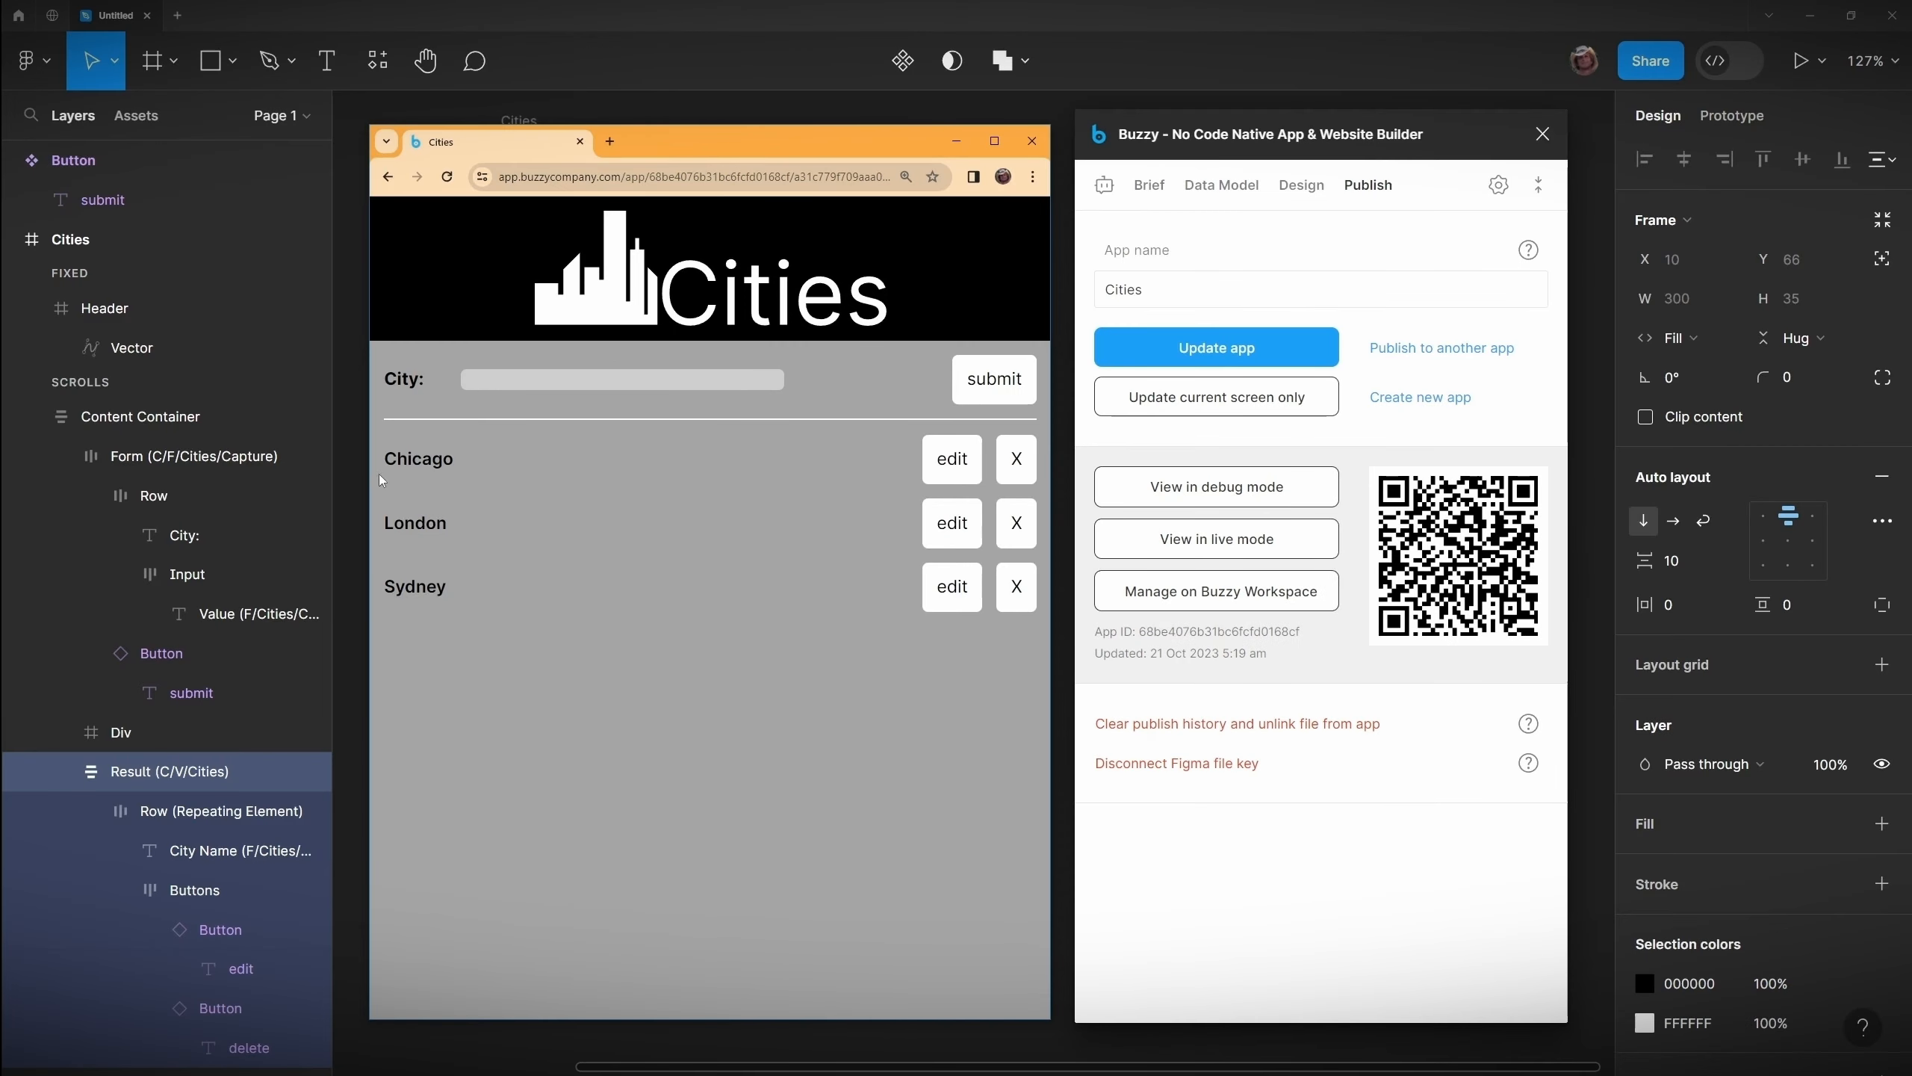
Step: Submit New York and Tokyo through the live app's form
click(528, 378)
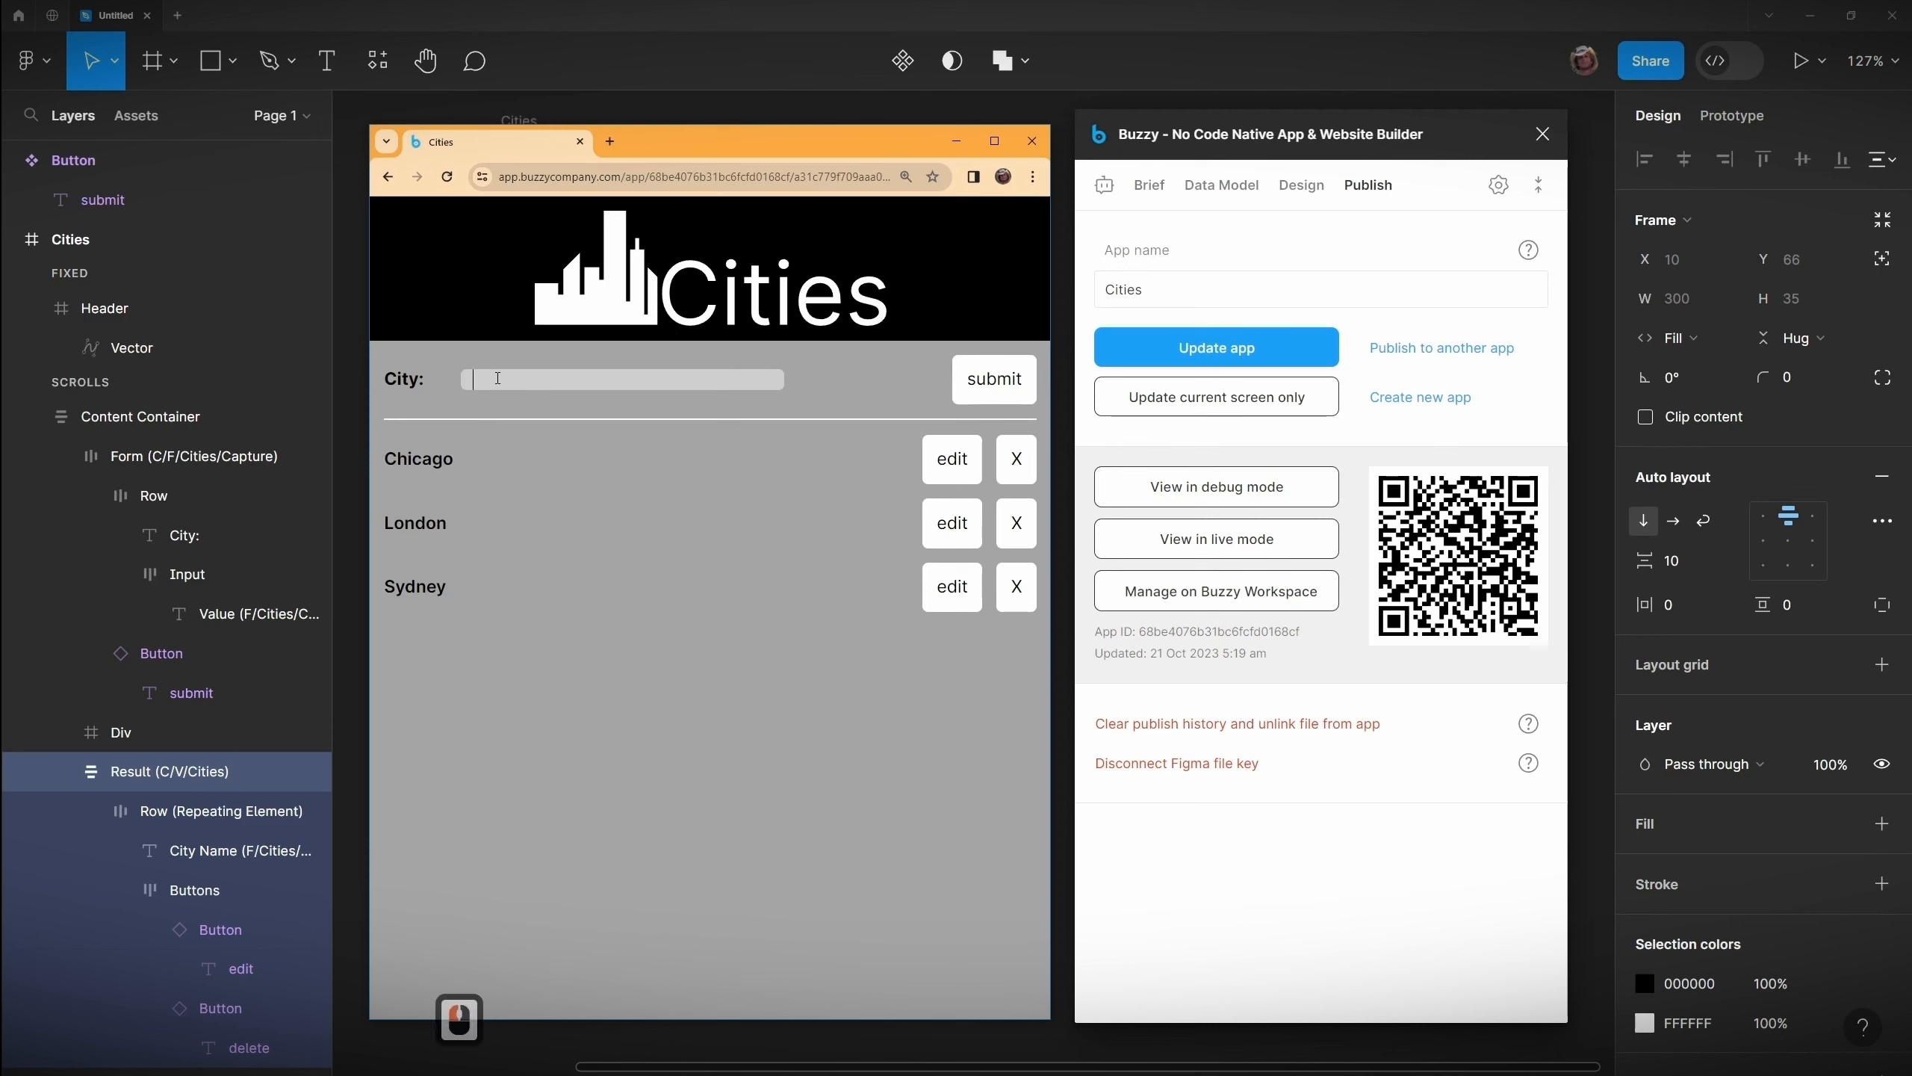
text(New York)
click(960, 384)
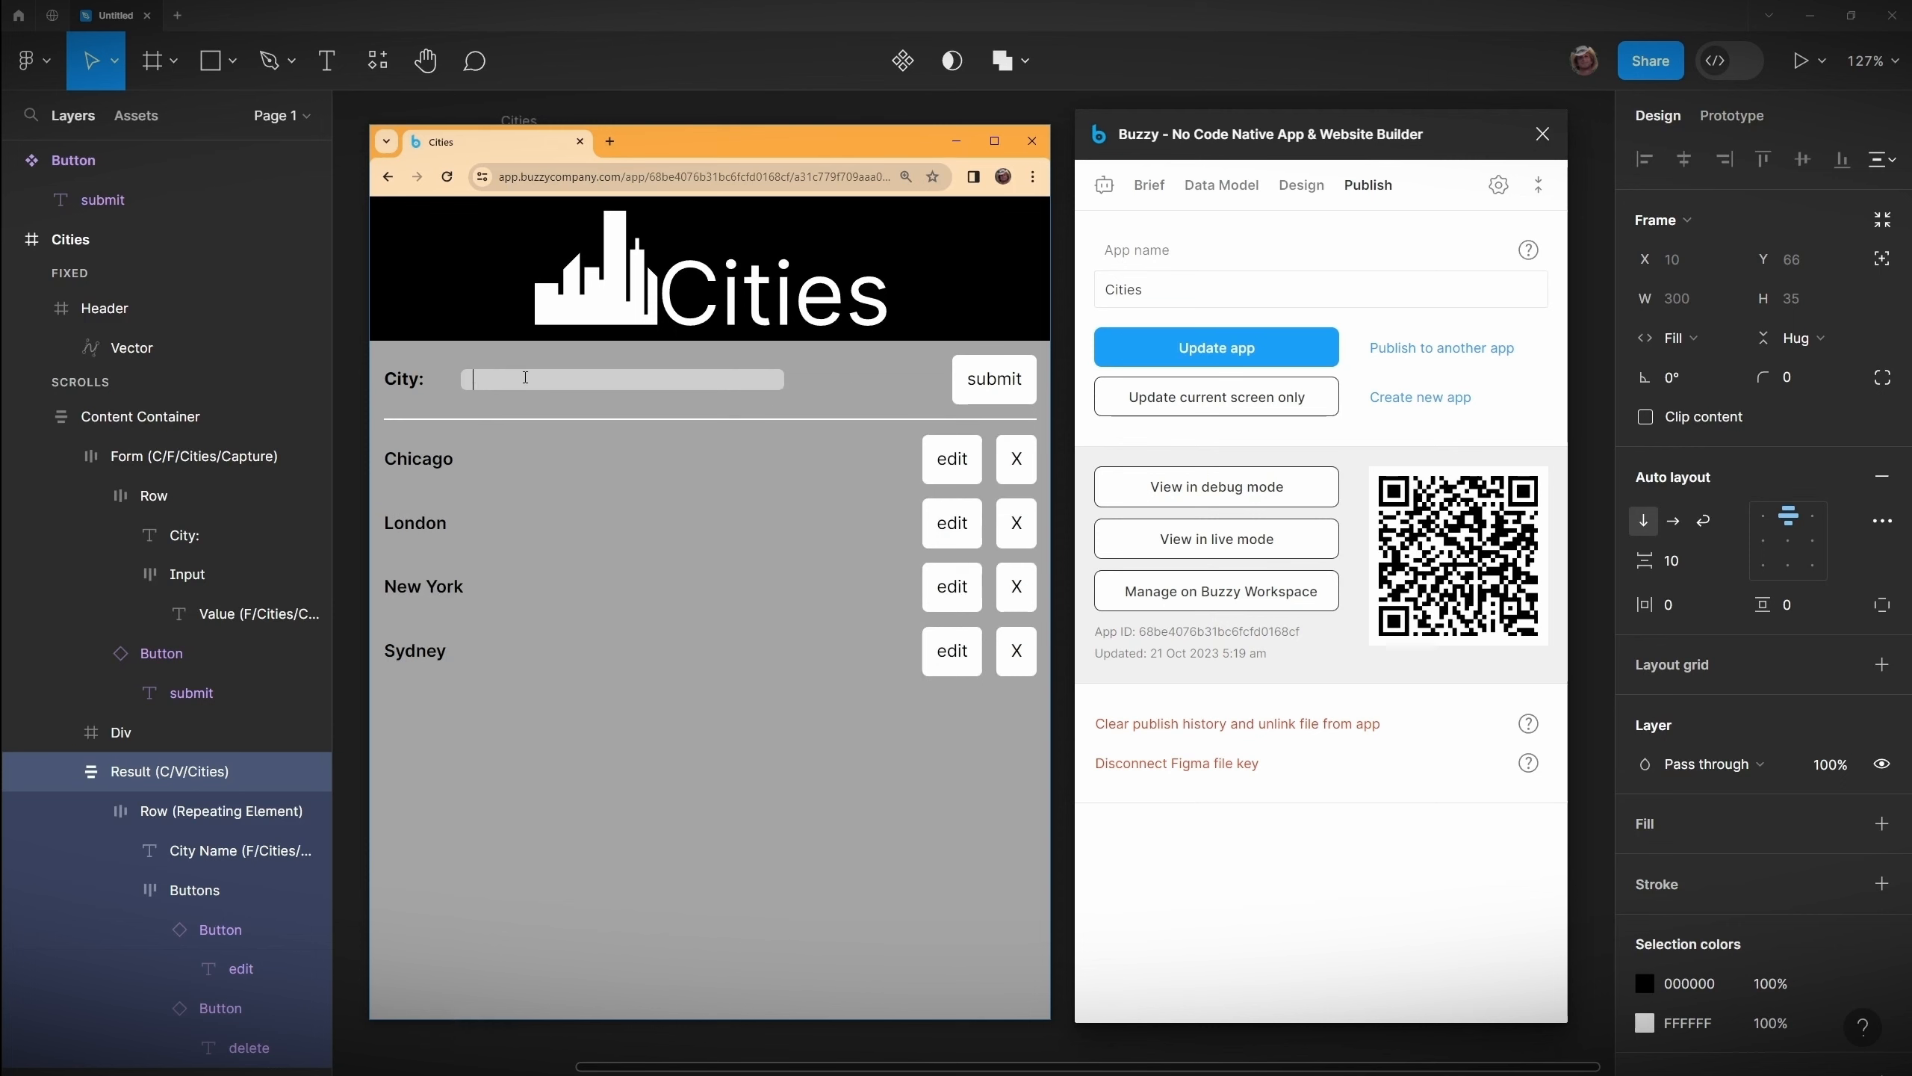
text(Tokyo)
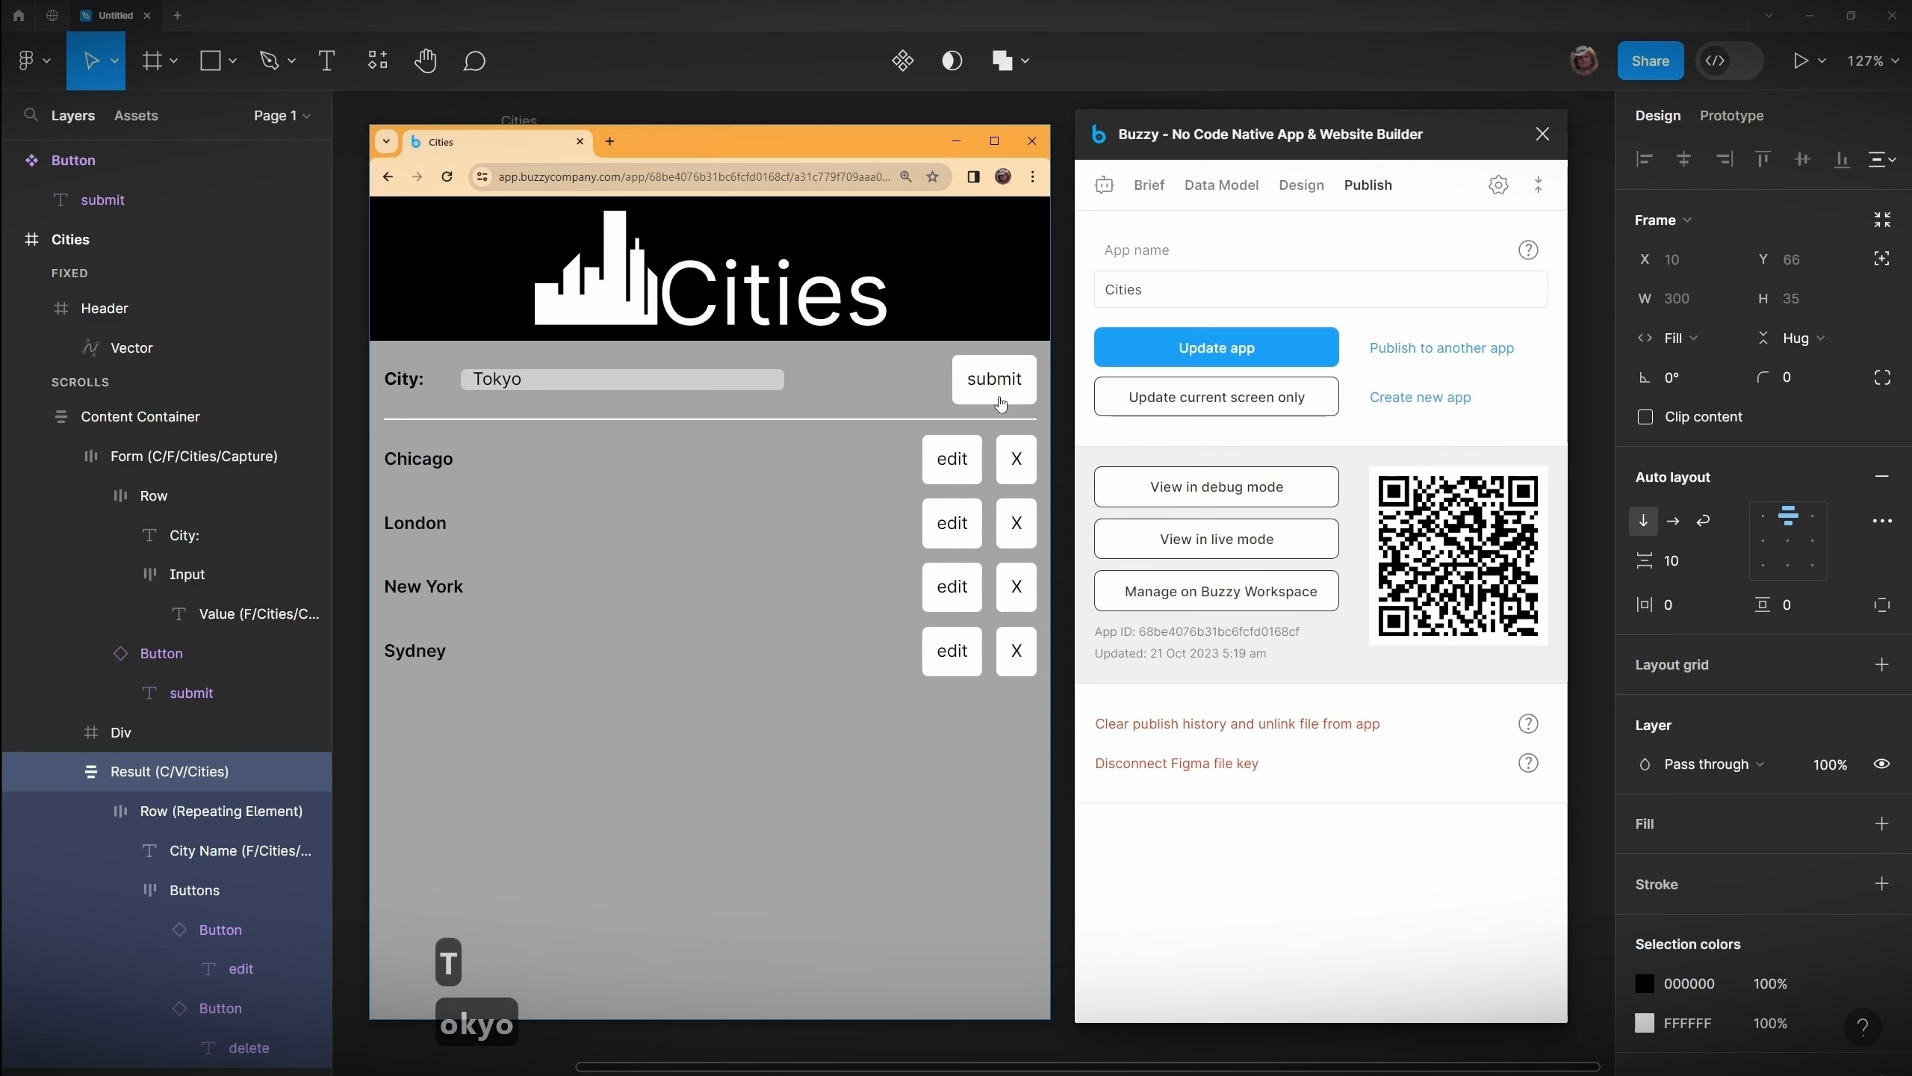
click(1004, 388)
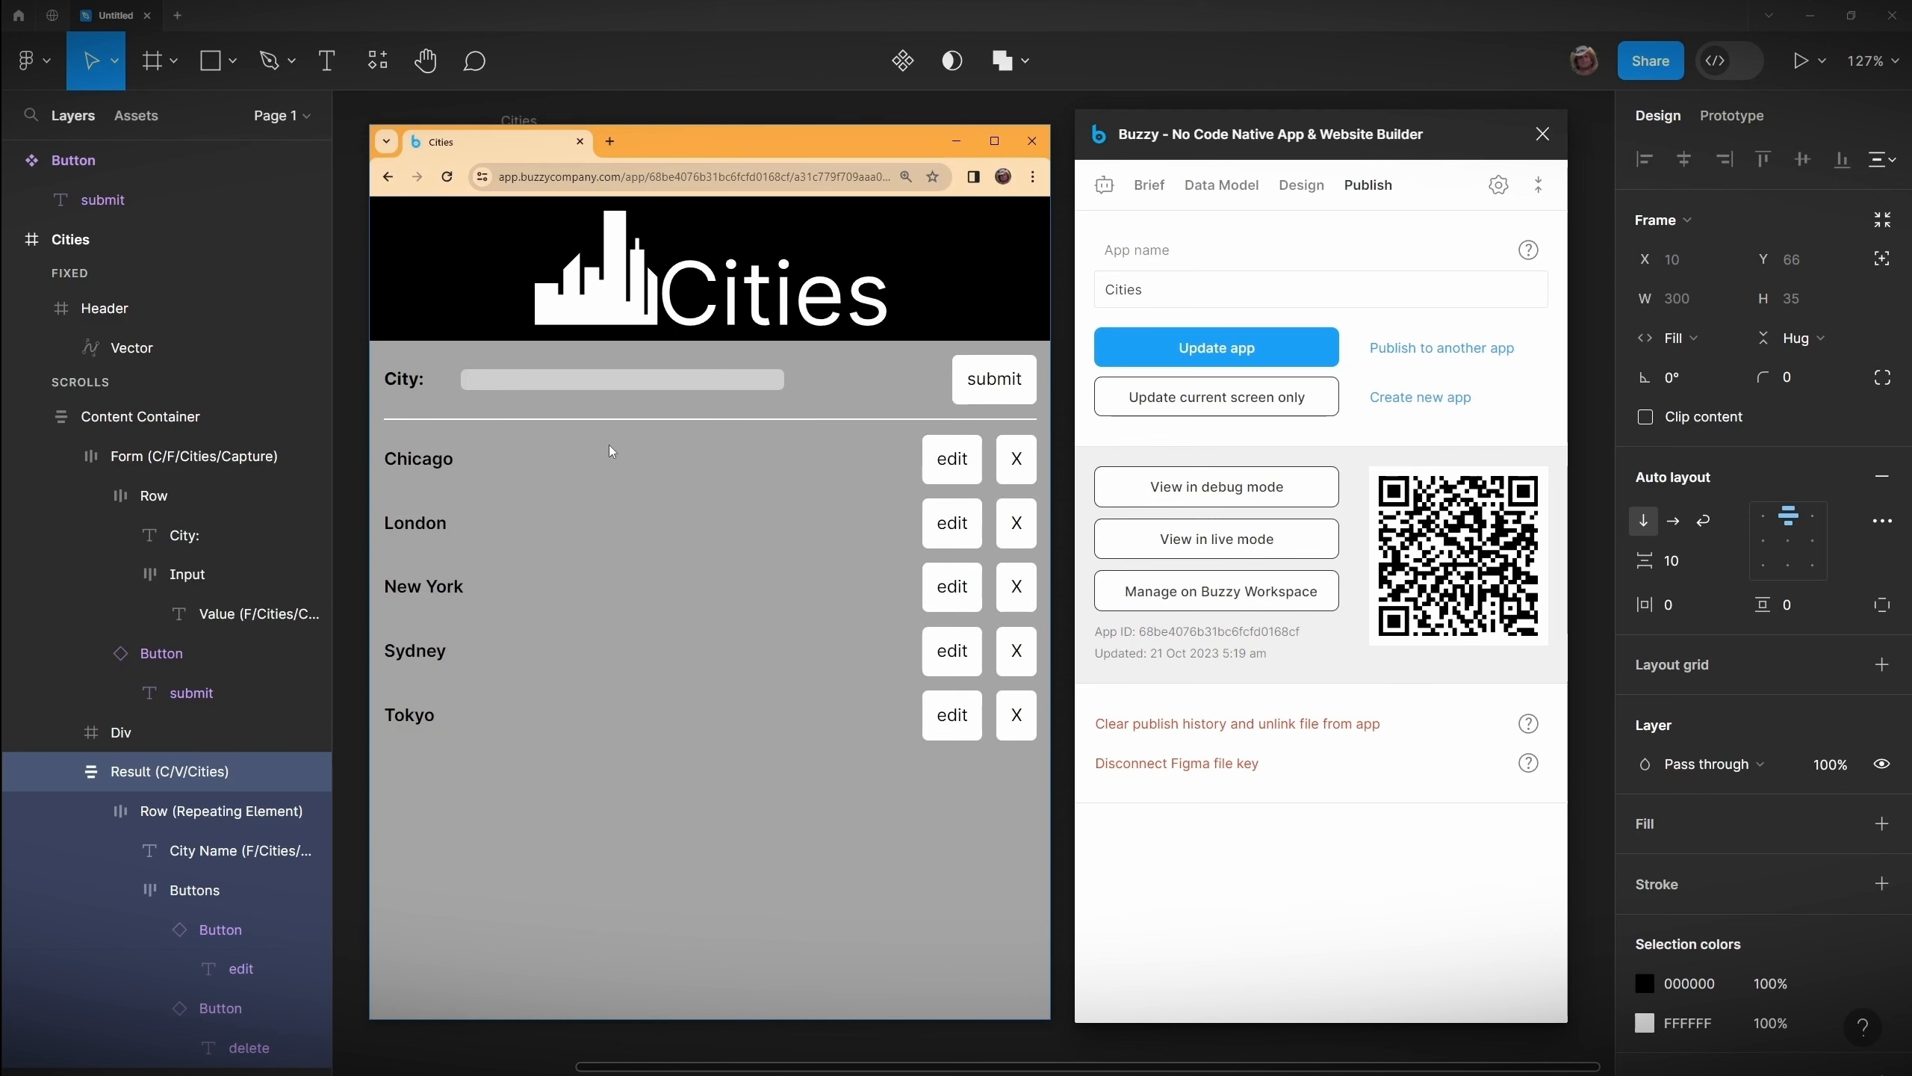
Step: Delete every city from the live app's list
click(1018, 465)
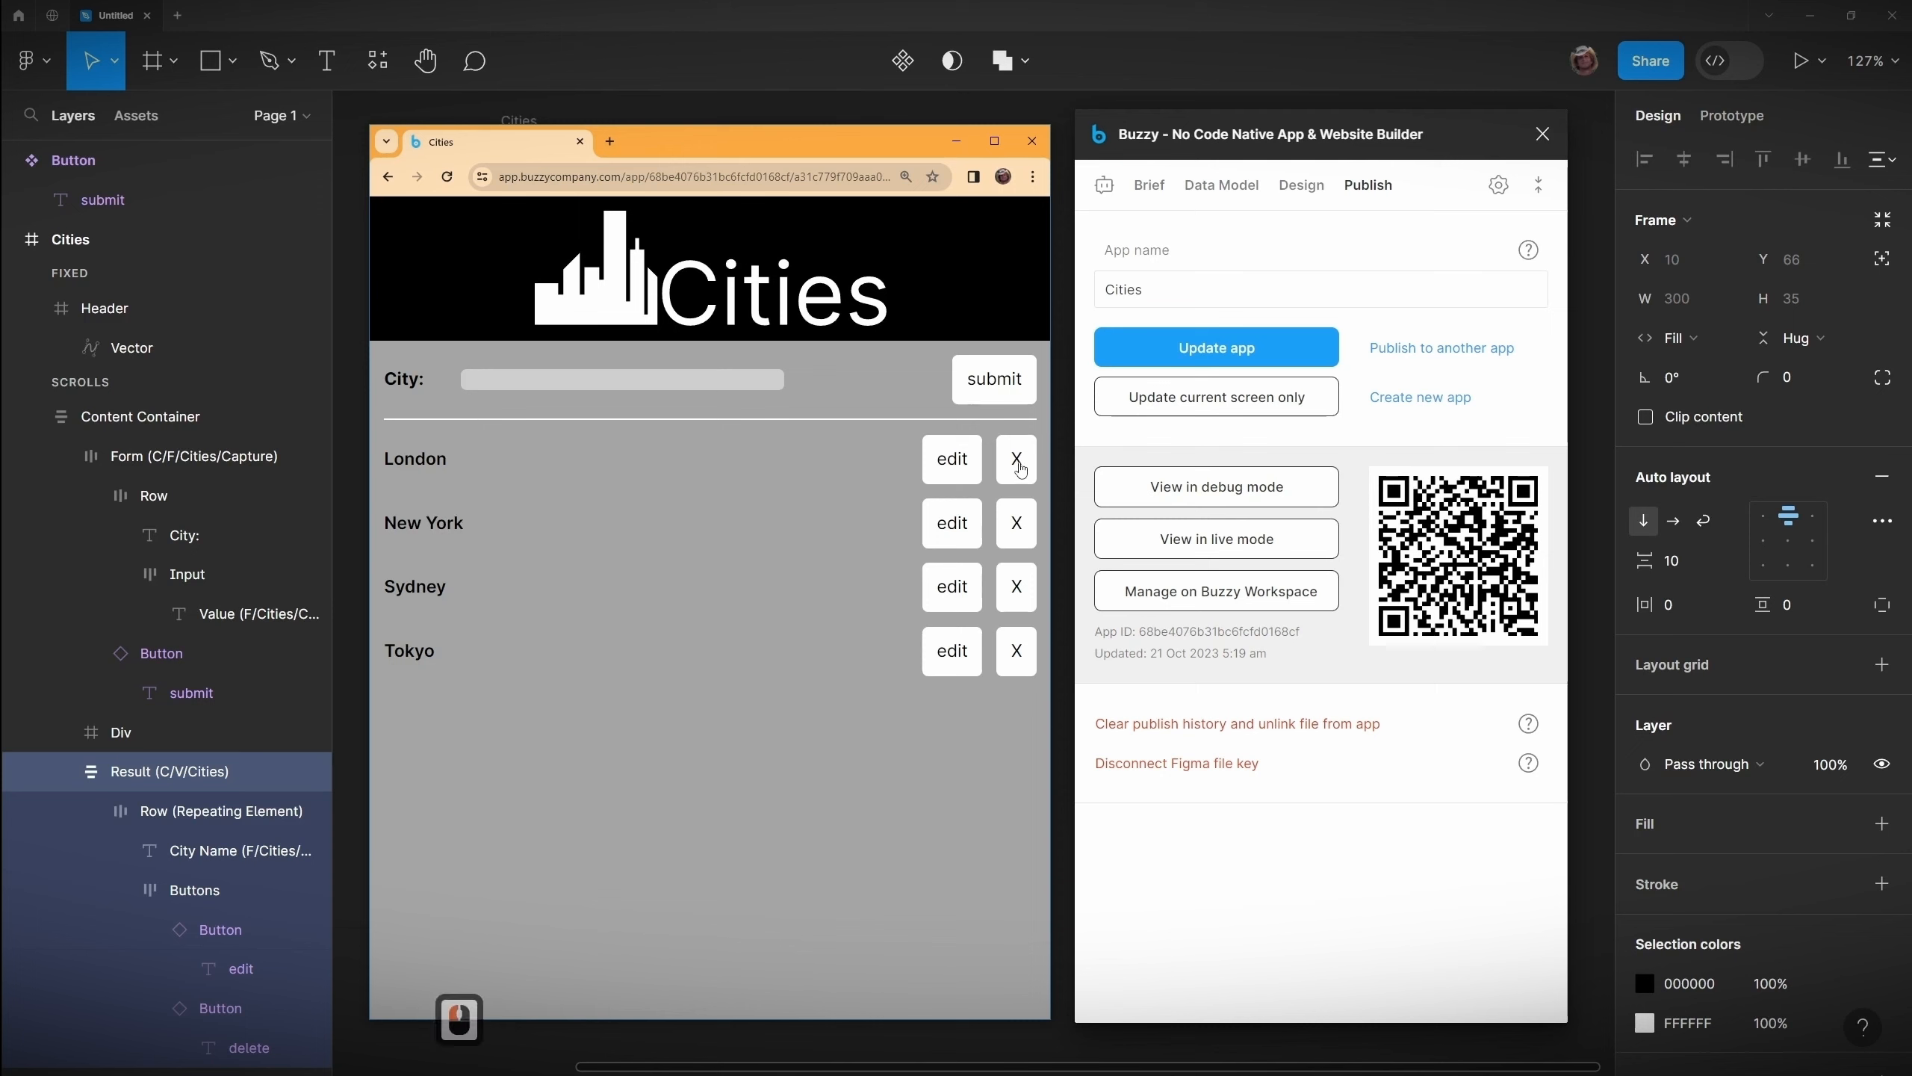
click(1016, 650)
click(1017, 587)
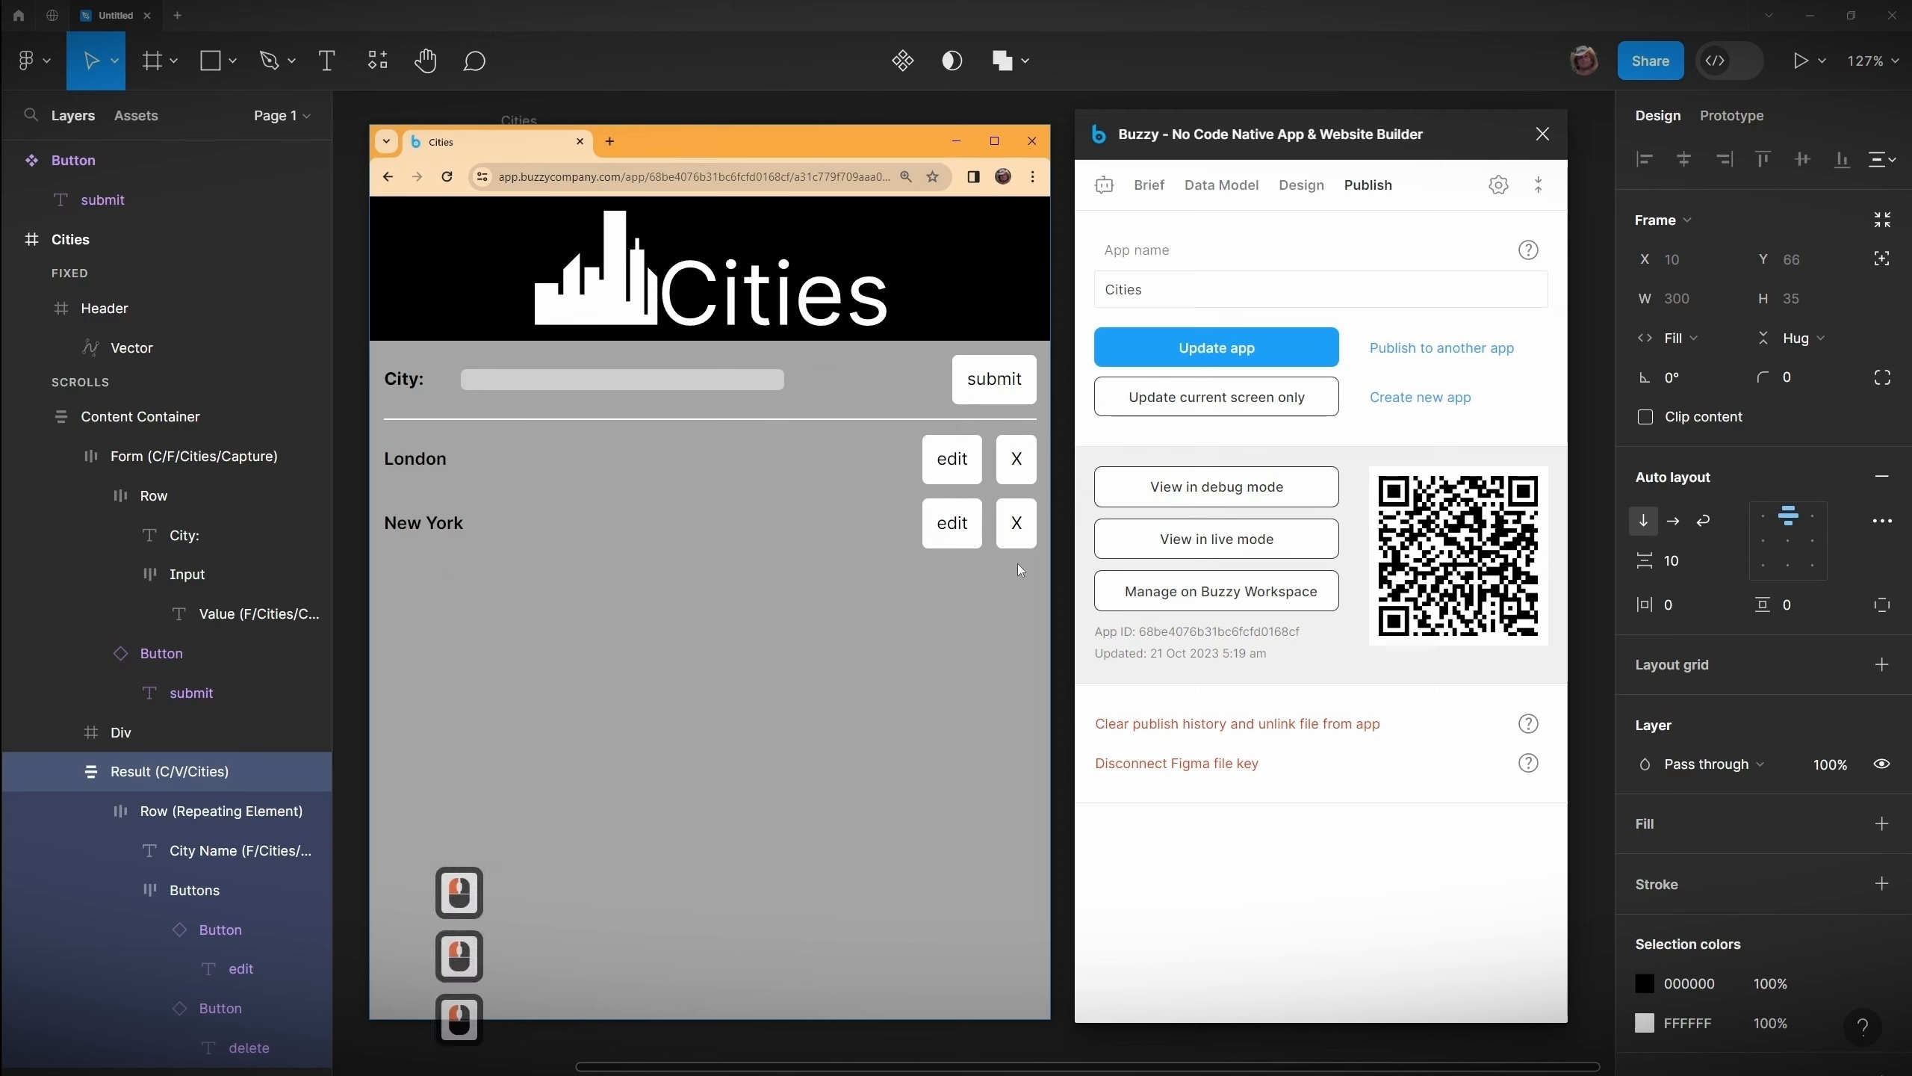
click(1017, 522)
click(1018, 459)
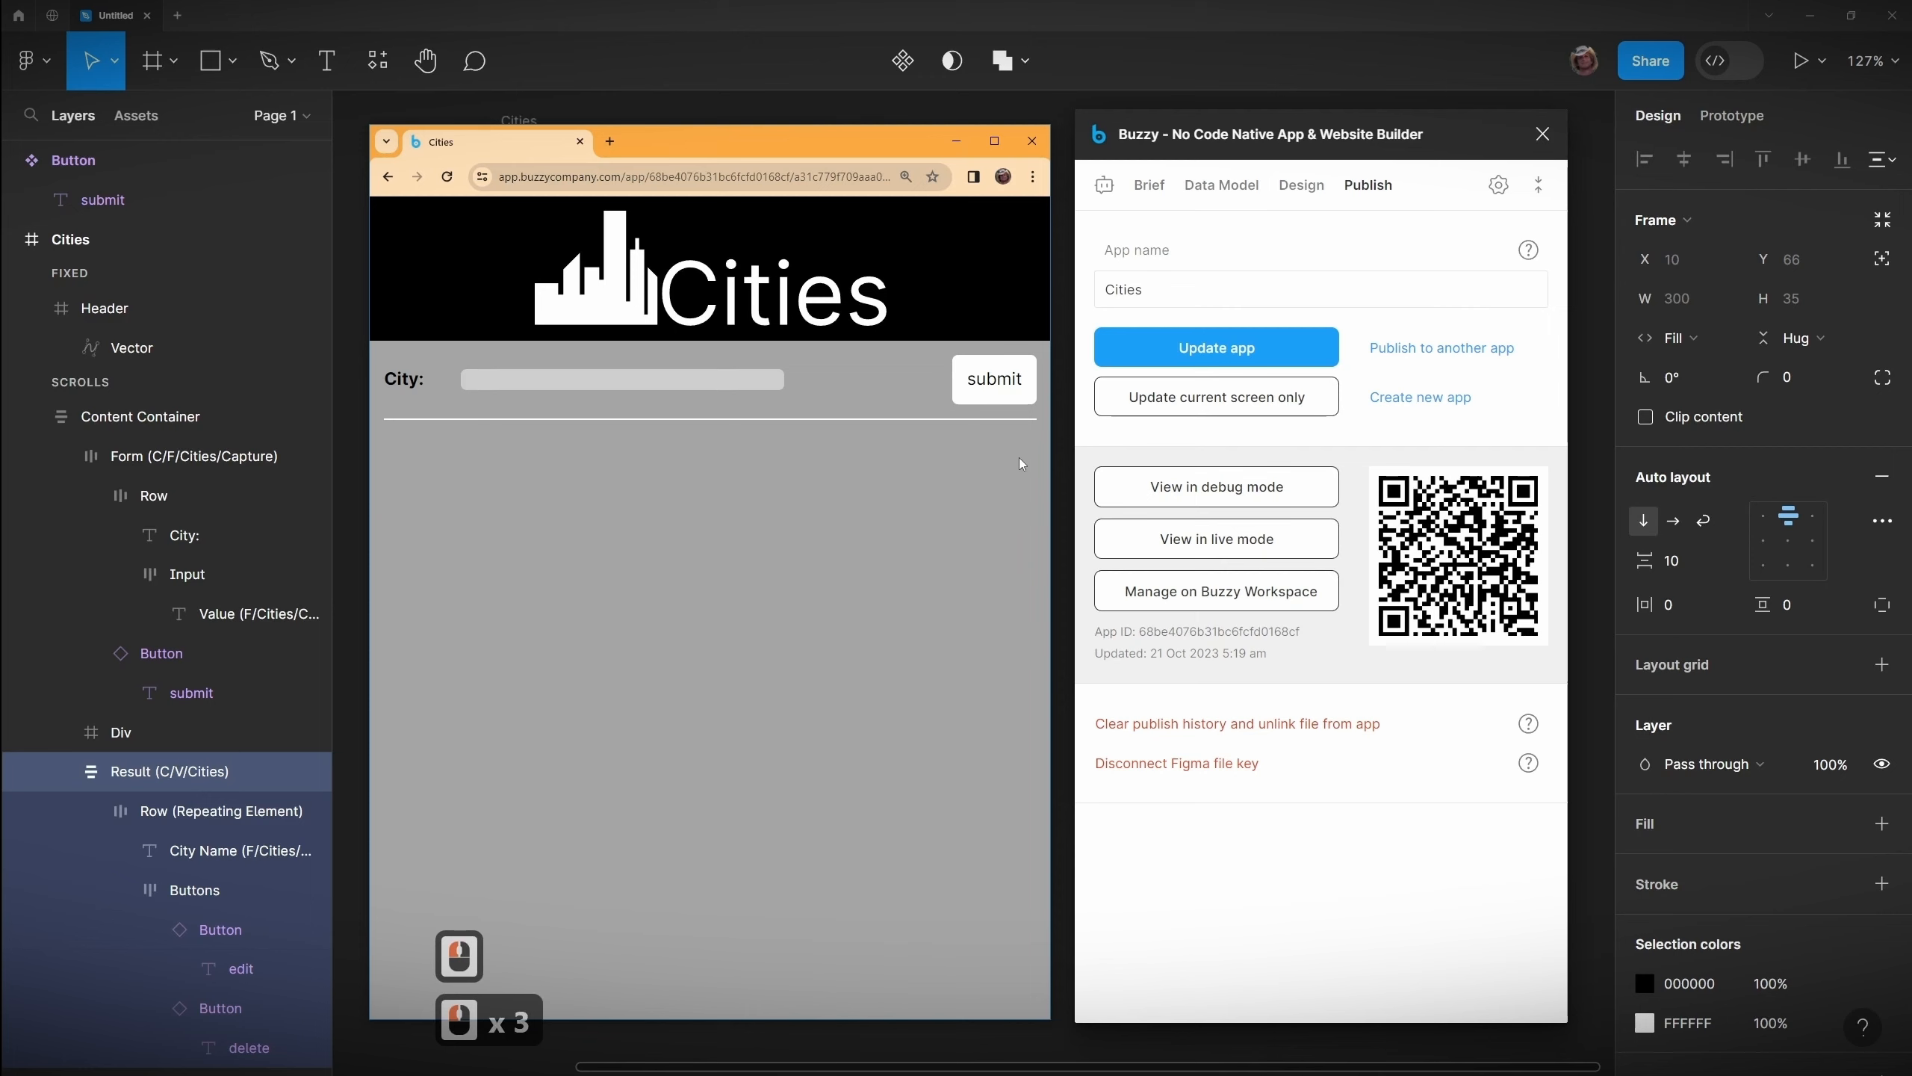
Step: Submit Shreveport, Brisbane and Dallas through the live app's form
click(572, 380)
text(Shreveport)
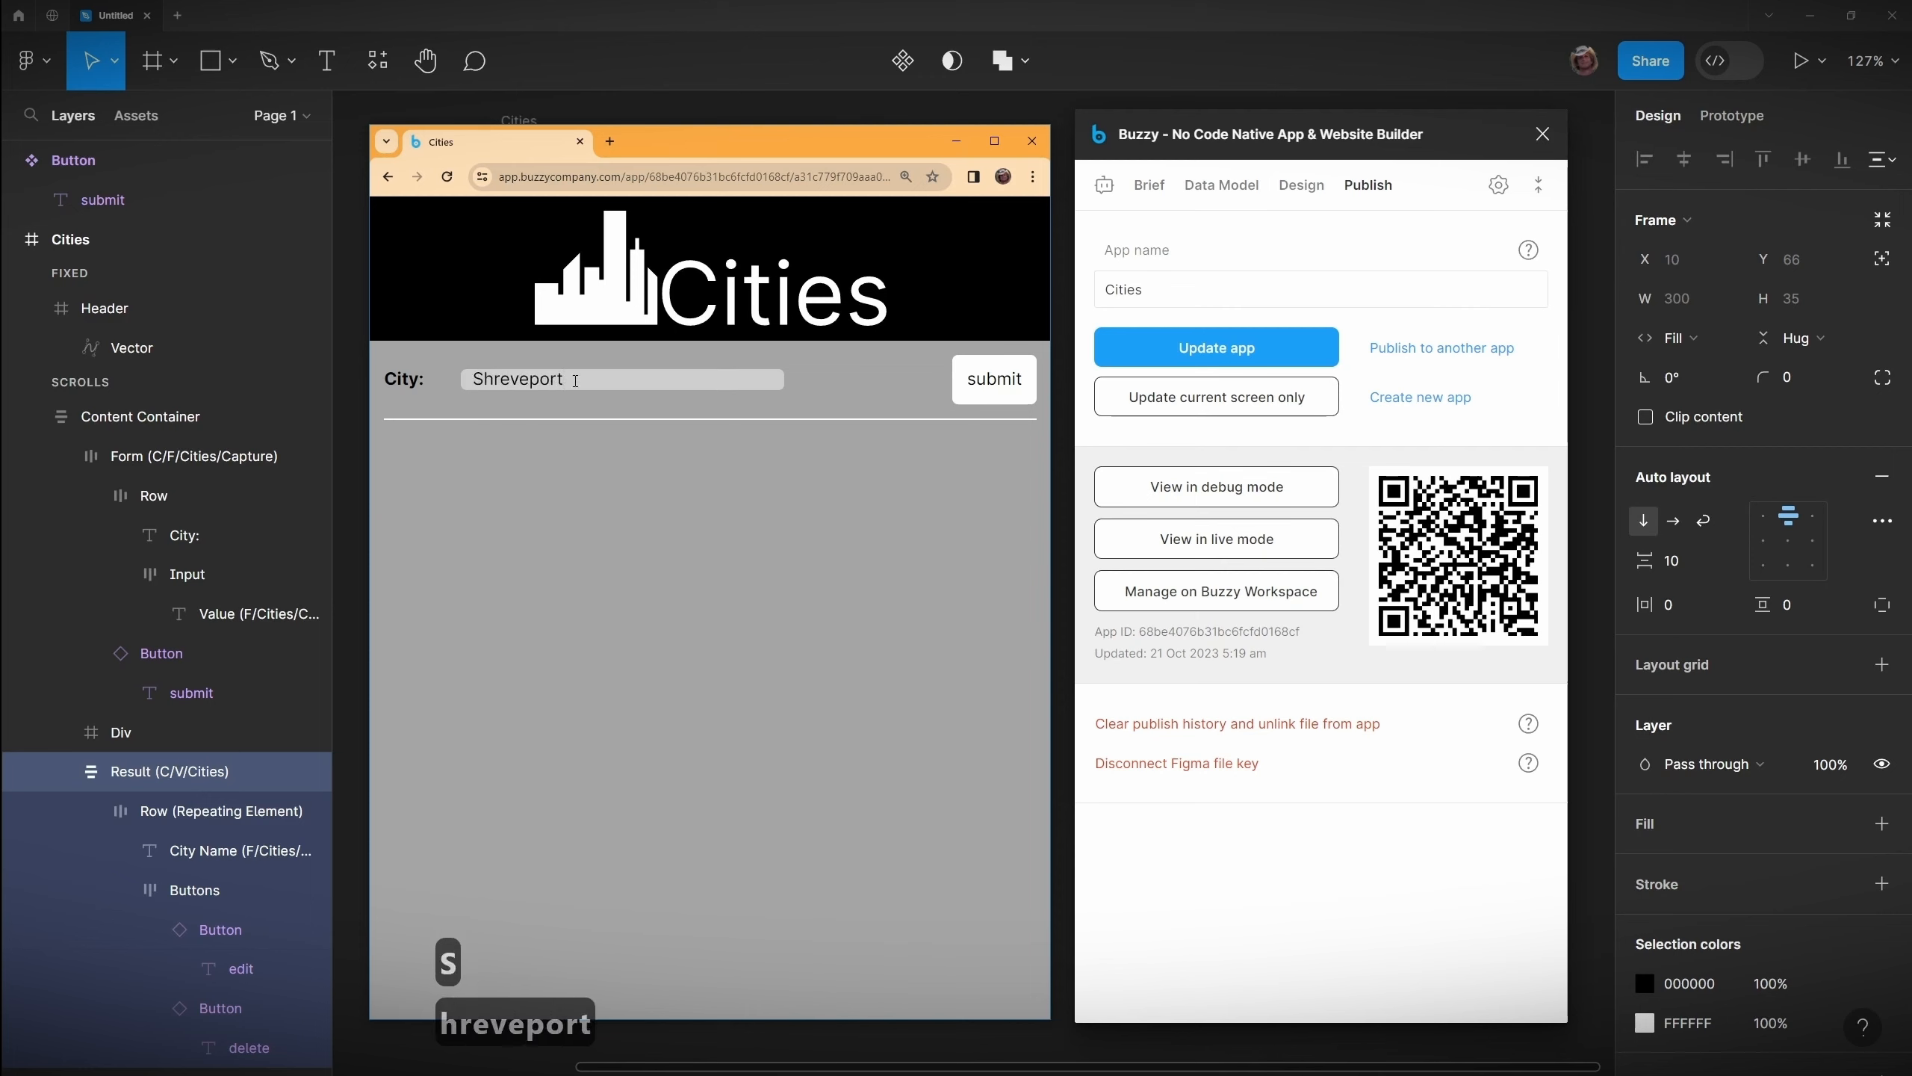
click(994, 380)
click(535, 379)
text(Brisbane)
click(993, 379)
click(527, 380)
text(Dallas)
click(994, 380)
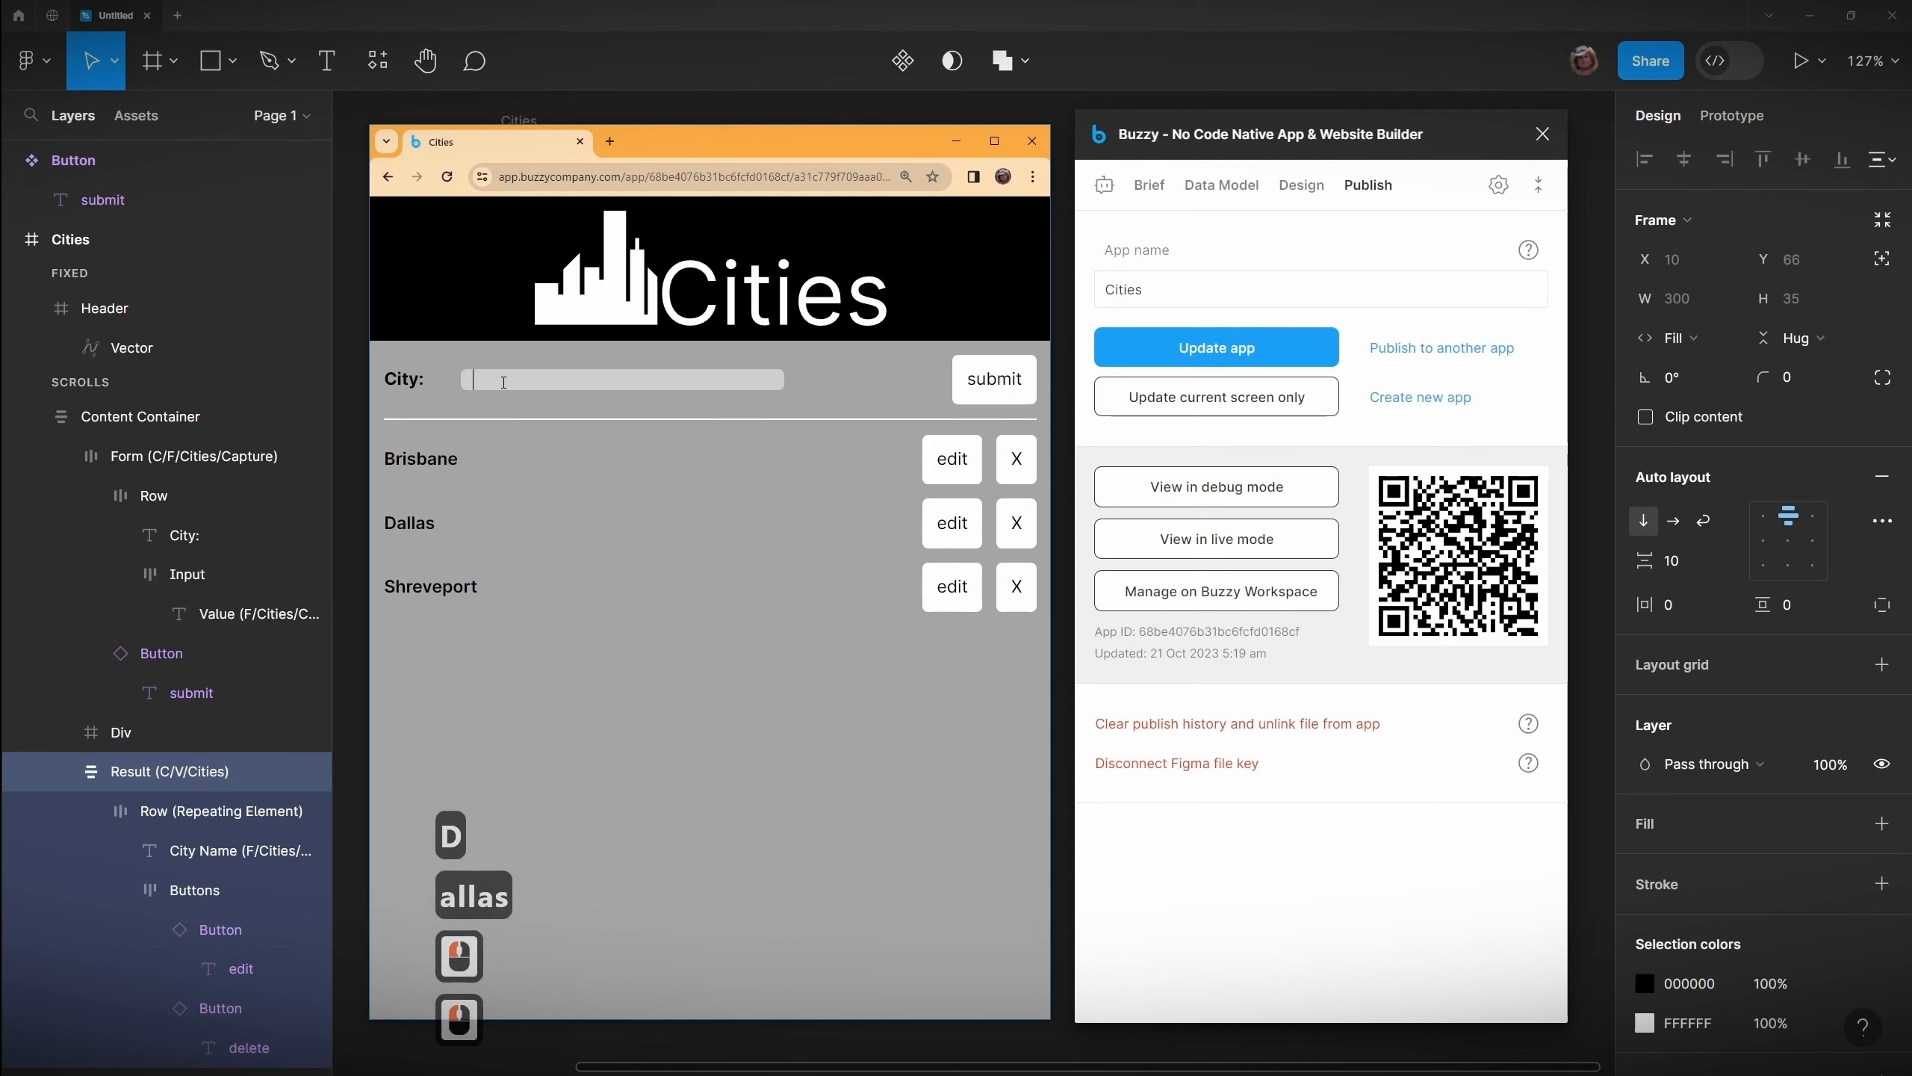
Step: Submit Mumbai, Paris and Miami through the live app's form
click(528, 380)
text(Mumbai)
click(994, 380)
click(503, 380)
text(Paris)
click(994, 380)
click(528, 379)
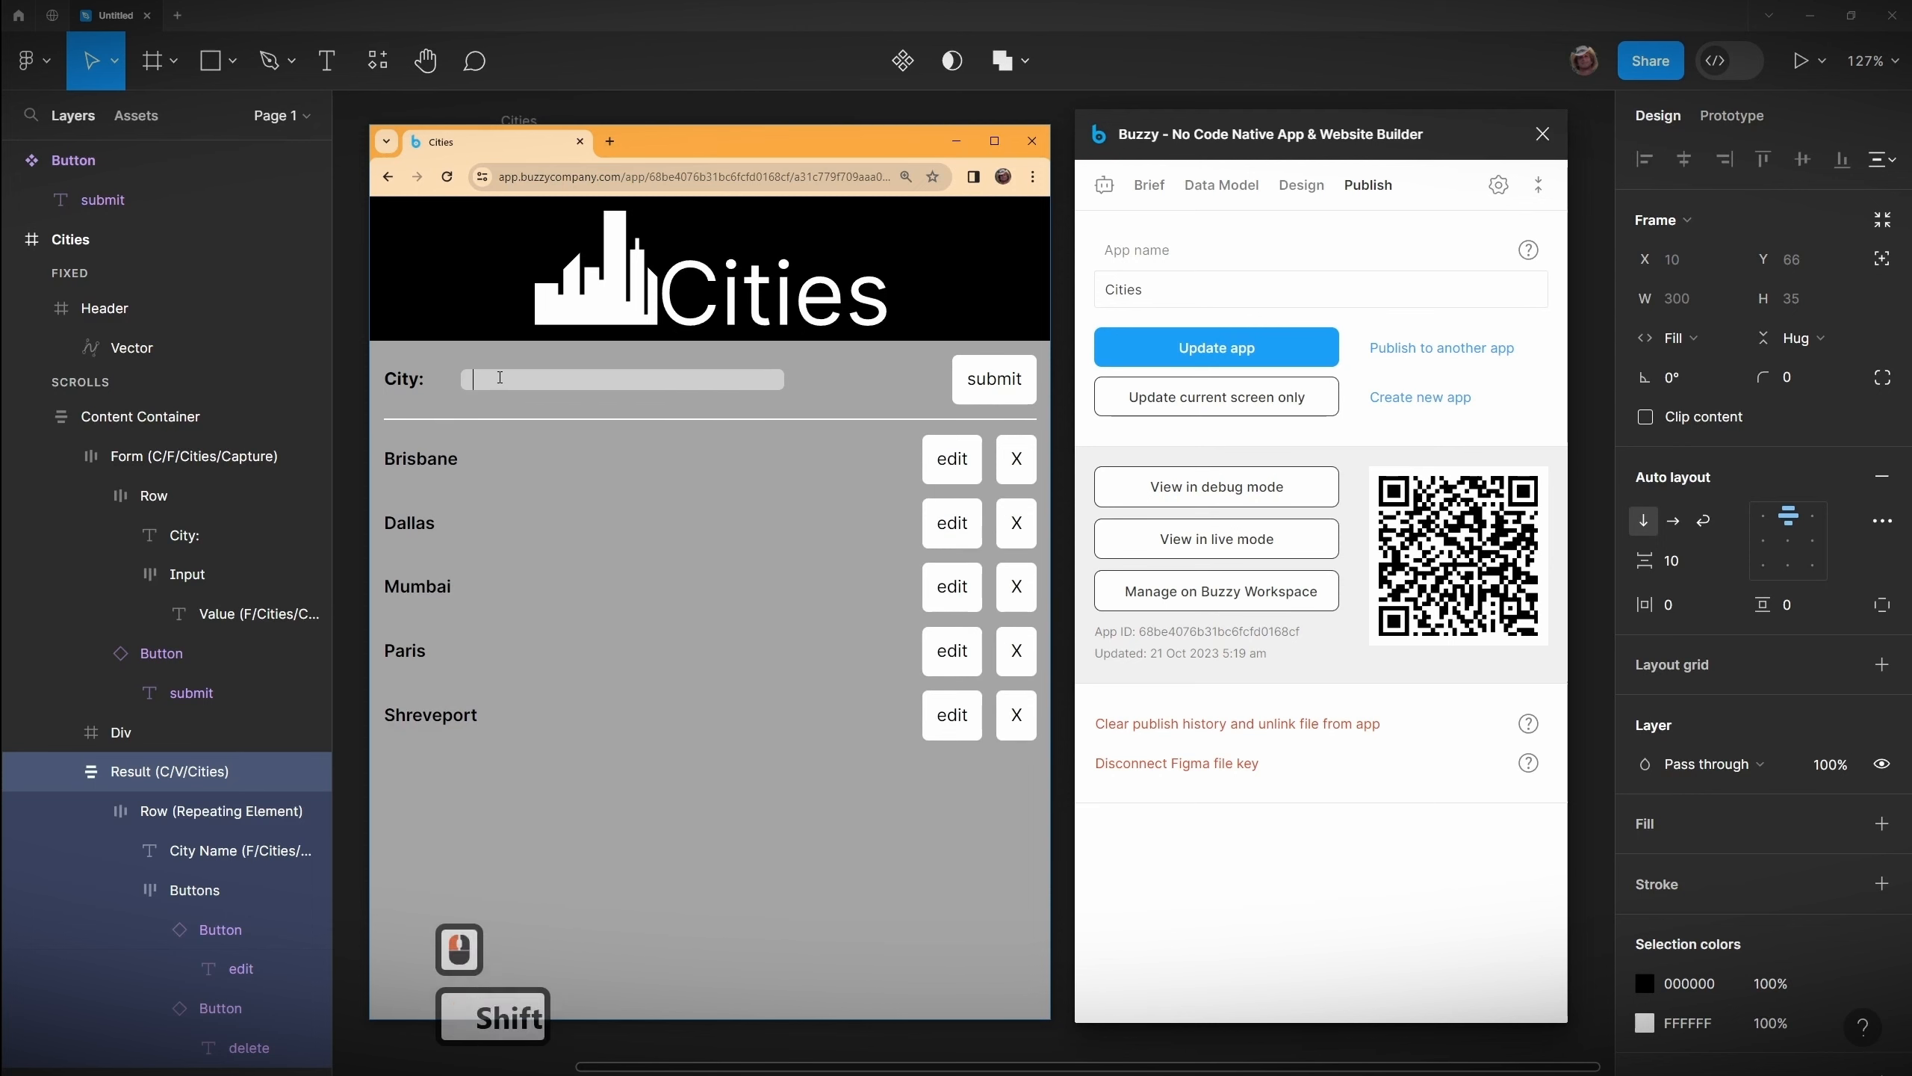
text(Miami)
click(993, 380)
Step: Try the edit button on the Brisbane row, then move the live app window aside
drag(813, 148, 827, 127)
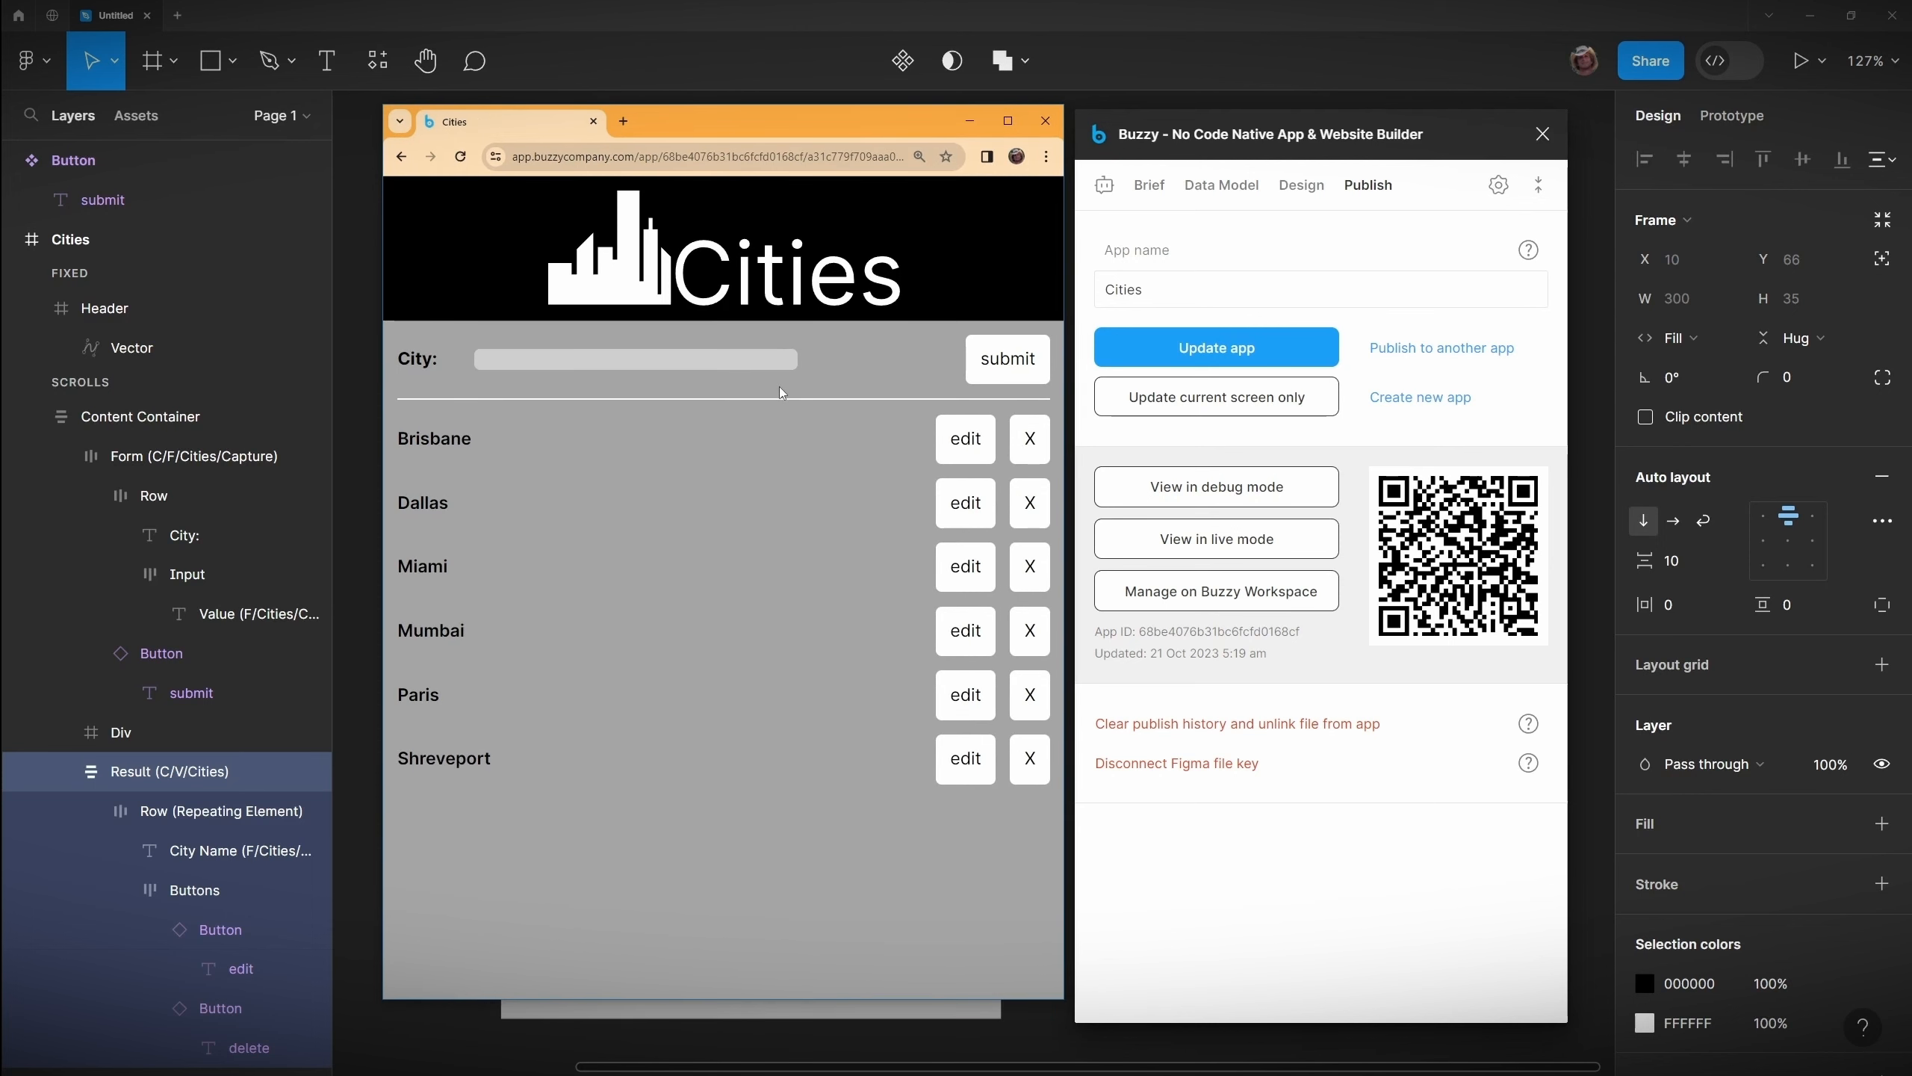
triple_click(966, 439)
click(968, 482)
drag(821, 124, 1911, 327)
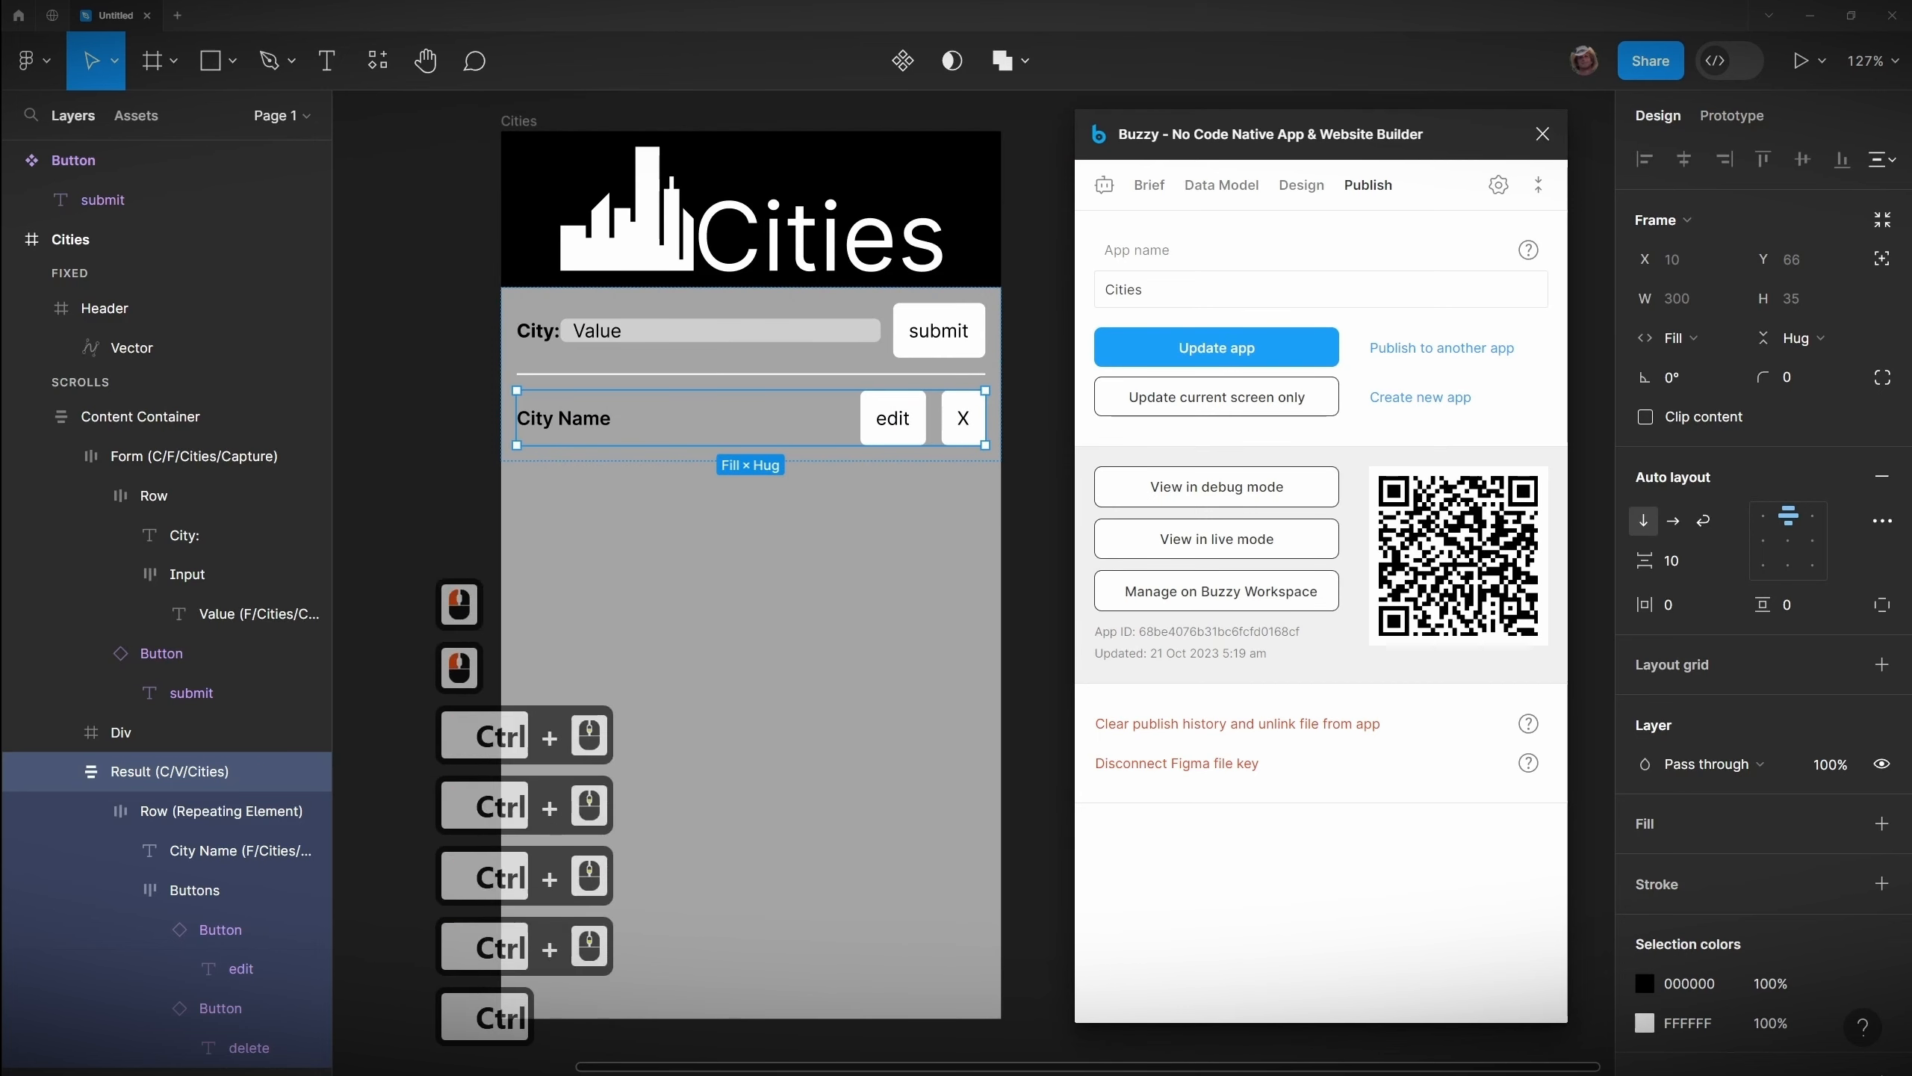
Step: Set the Cities screen's maximum width to 420 px
click(139, 417)
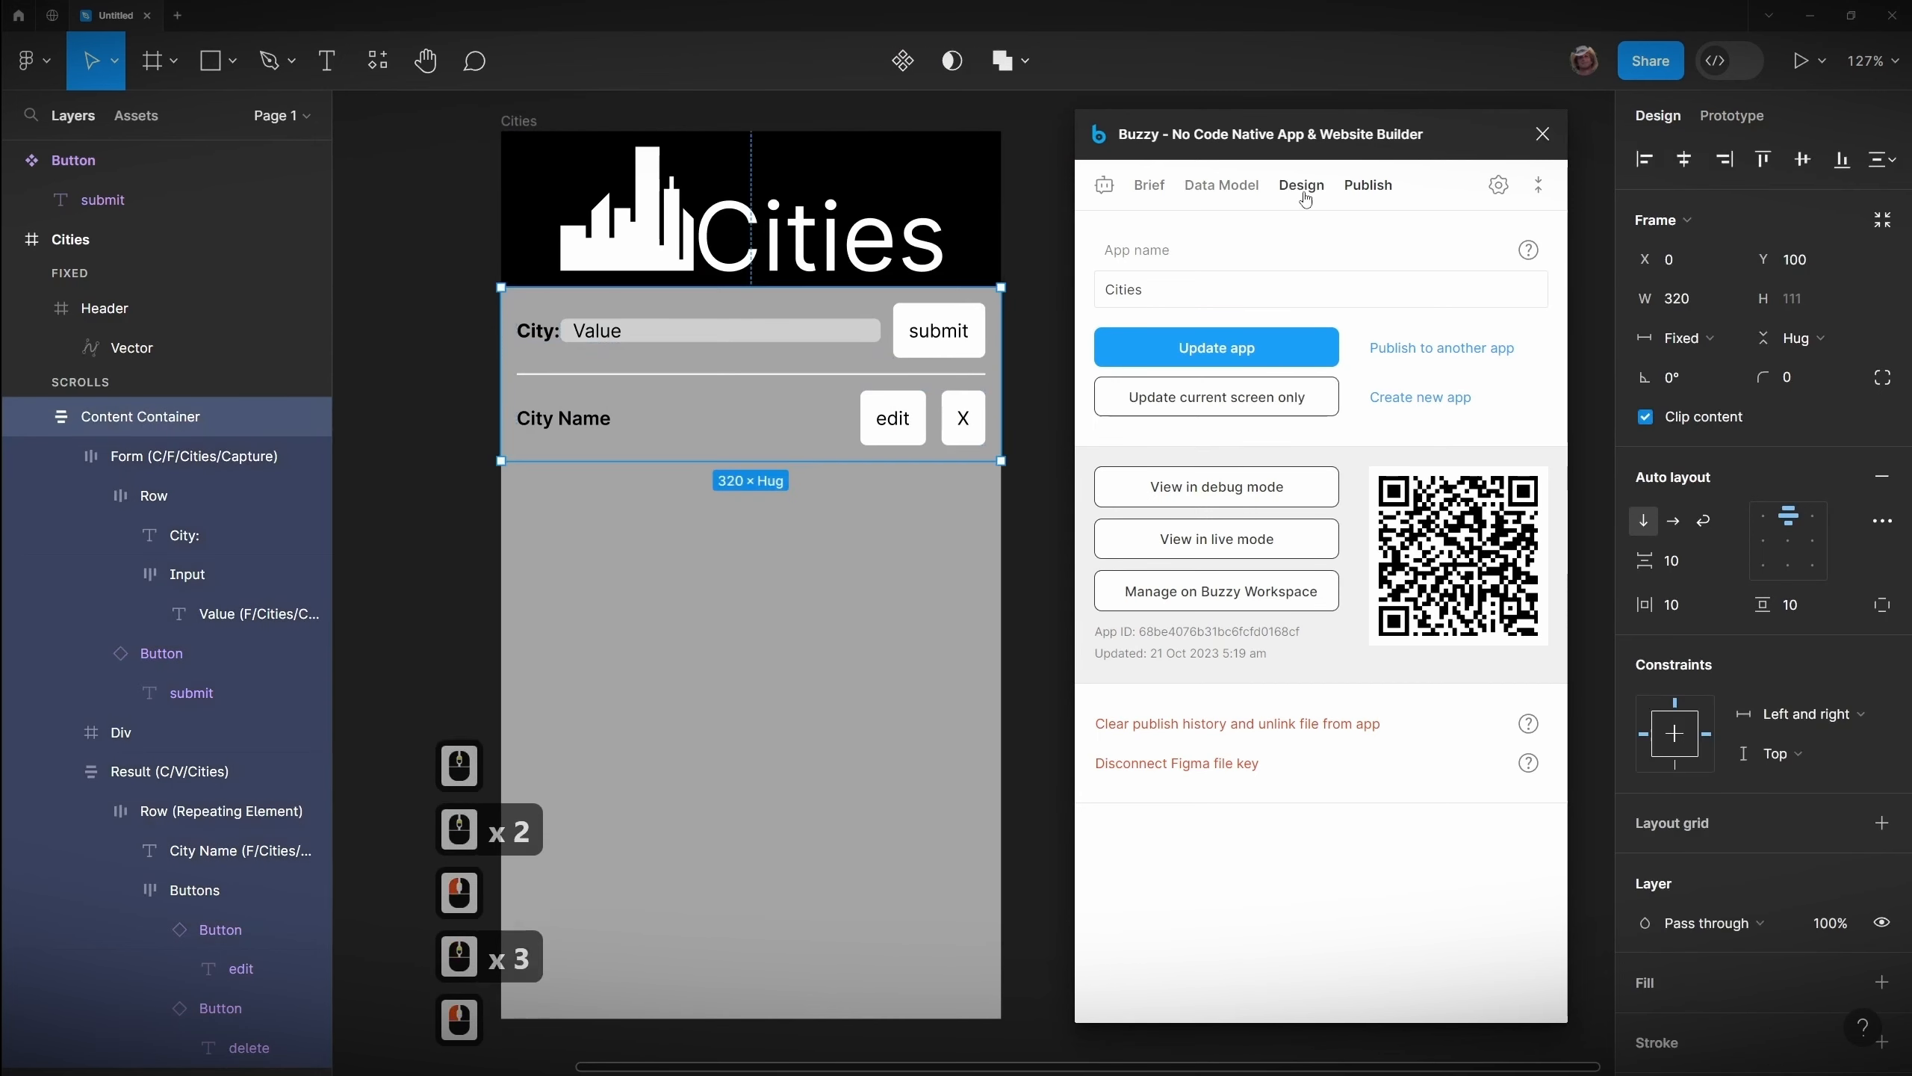
click(1302, 186)
click(71, 240)
click(1347, 576)
double_click(1347, 575)
text(420)
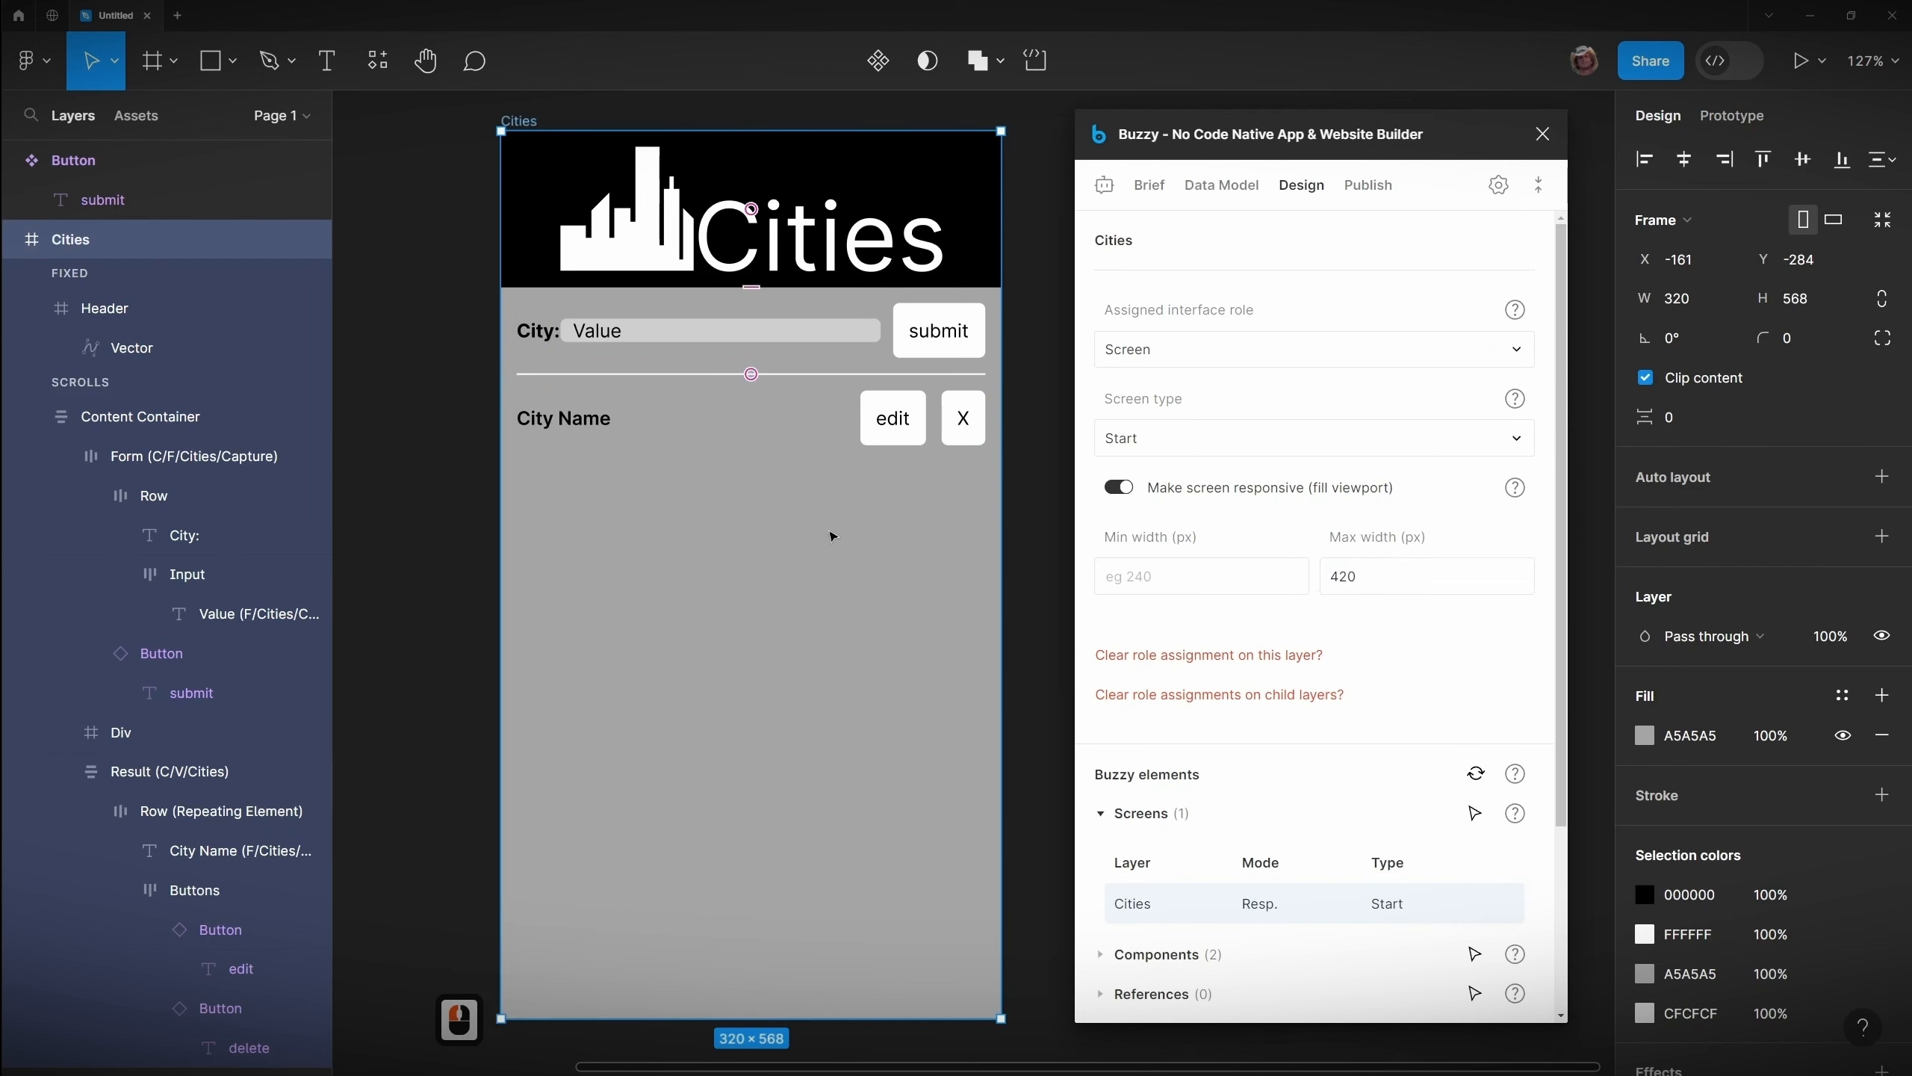
Step: Duplicate the Cities screen and rename the copy Cities/Edit
ctrl+scroll(828, 538, down, 5)
drag(793, 504, 749, 442)
ctrl+scroll(960, 474, up, 1)
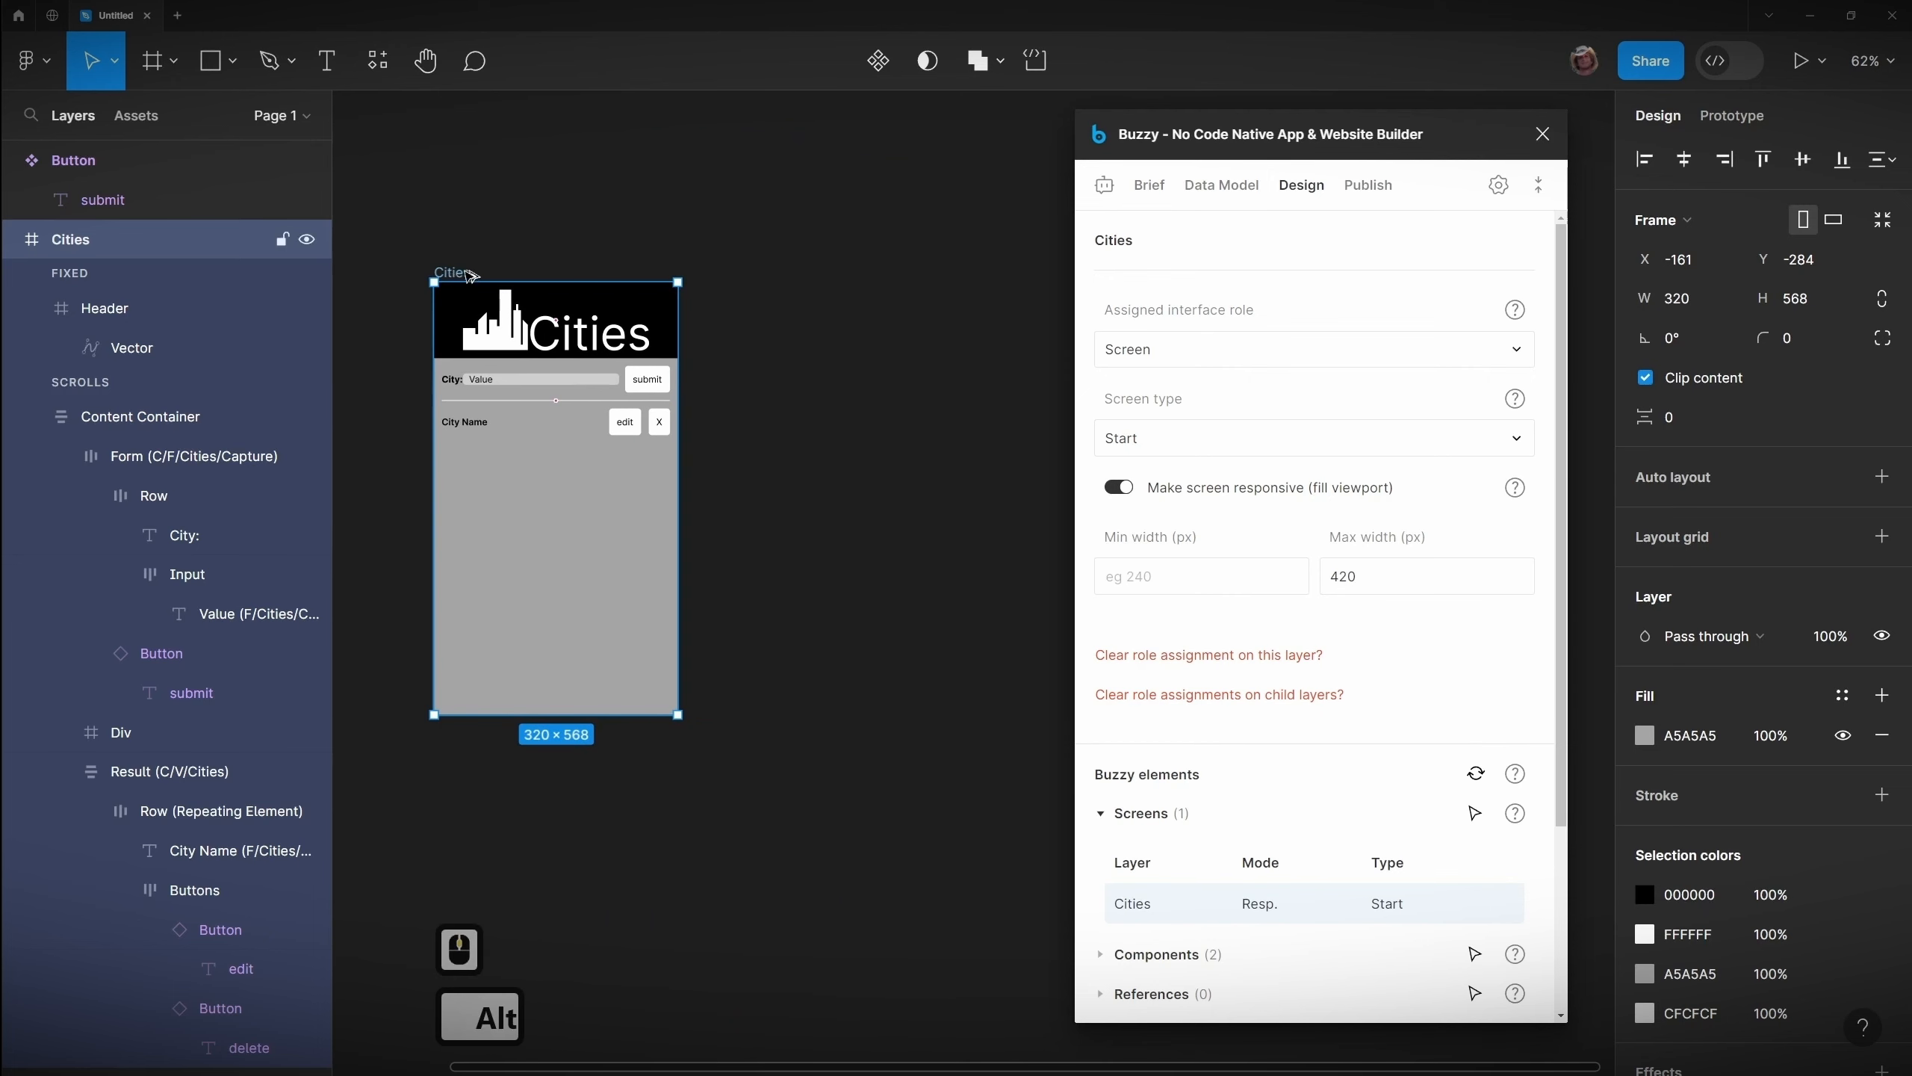
alt+drag(457, 274, 723, 279)
double_click(730, 273)
click(744, 274)
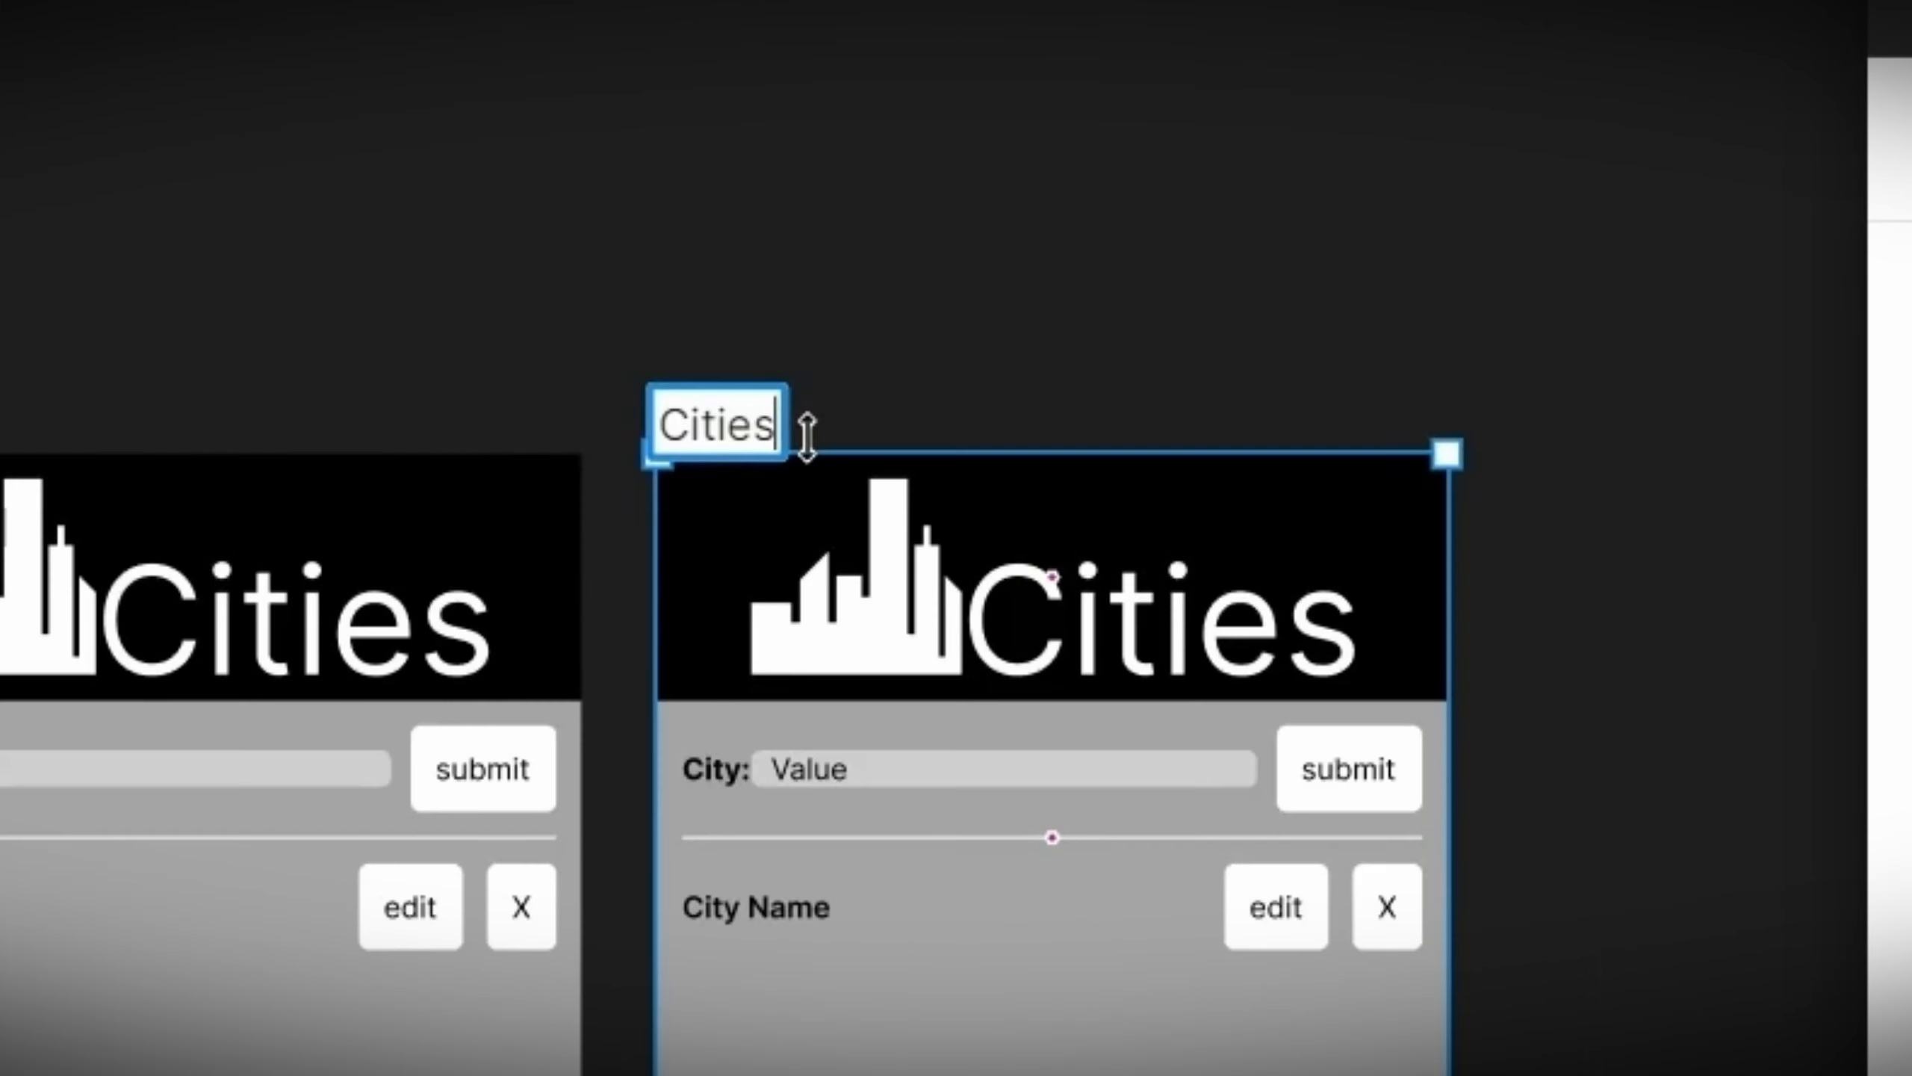
text(/Edit)
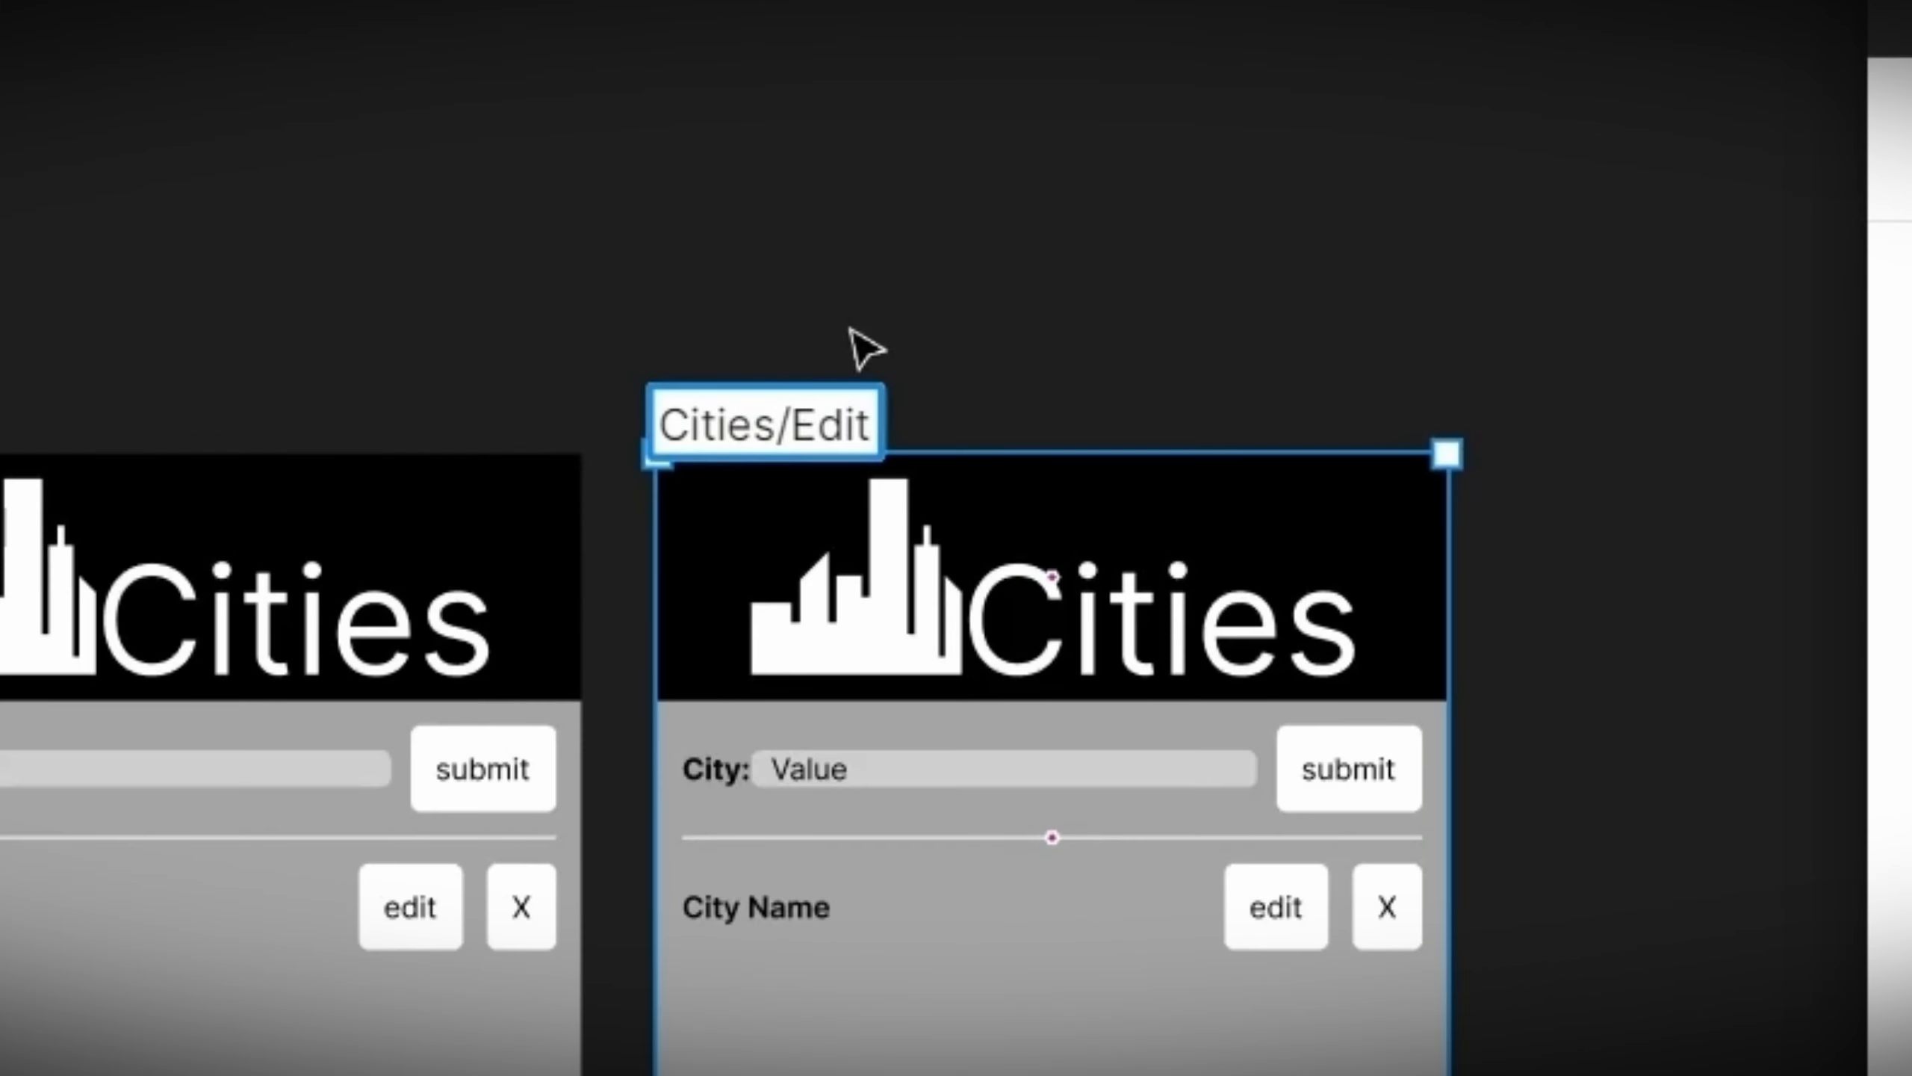
Step: Delete the header and the results list from the Cities/Edit screen
click(1097, 595)
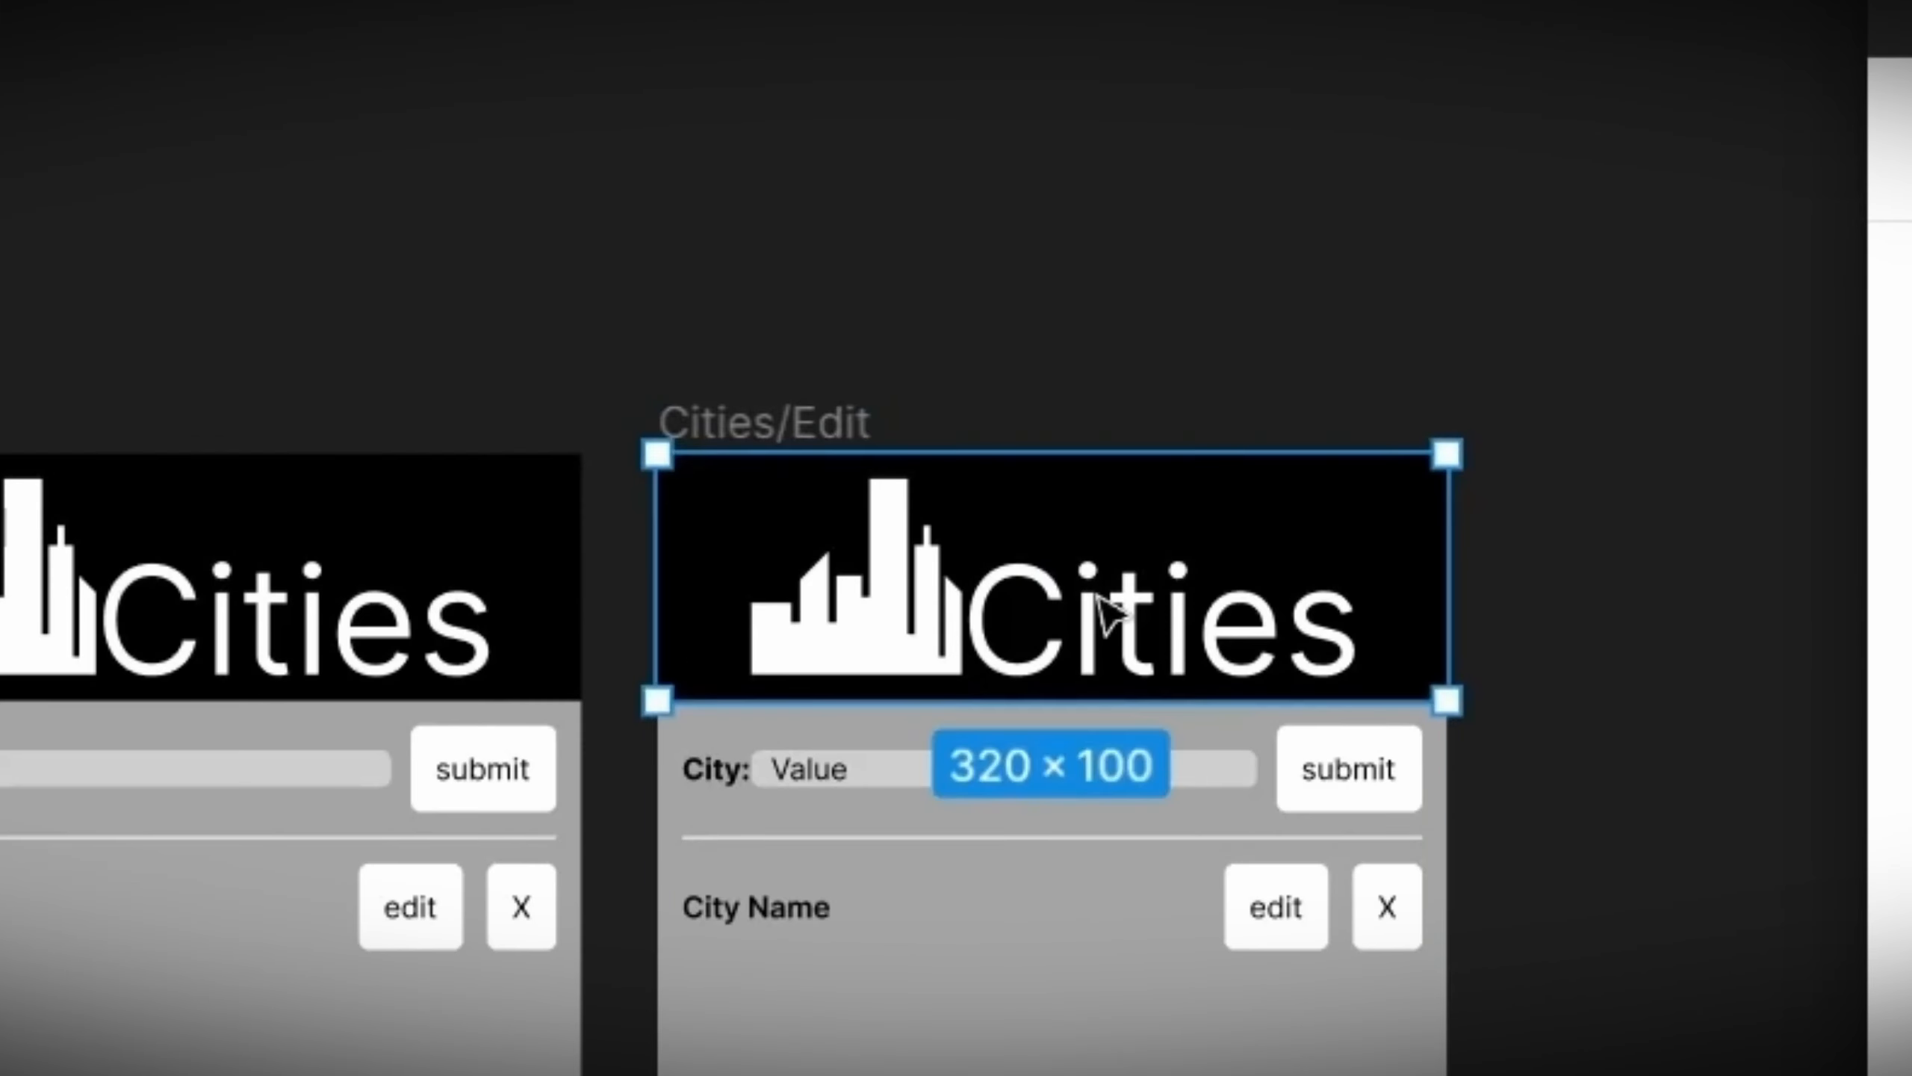
key(Delete)
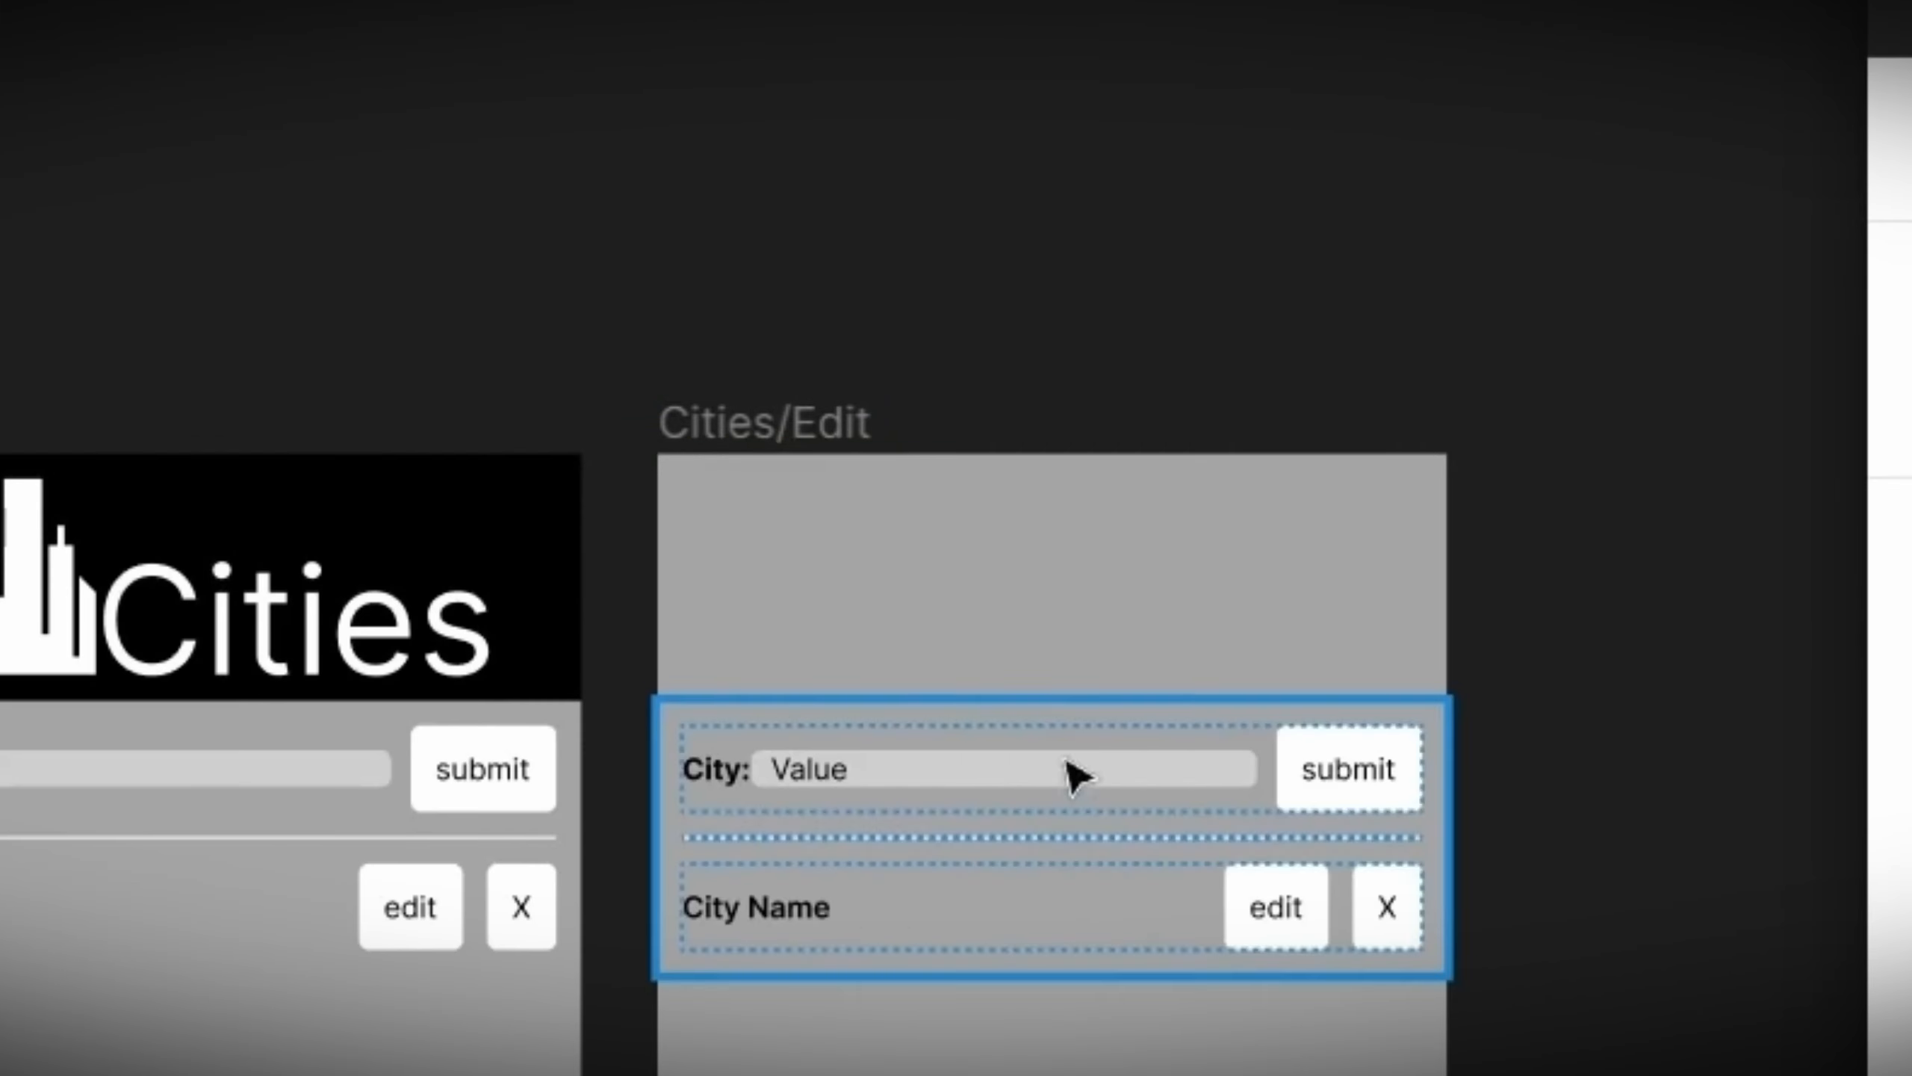
click(872, 911)
click(874, 913)
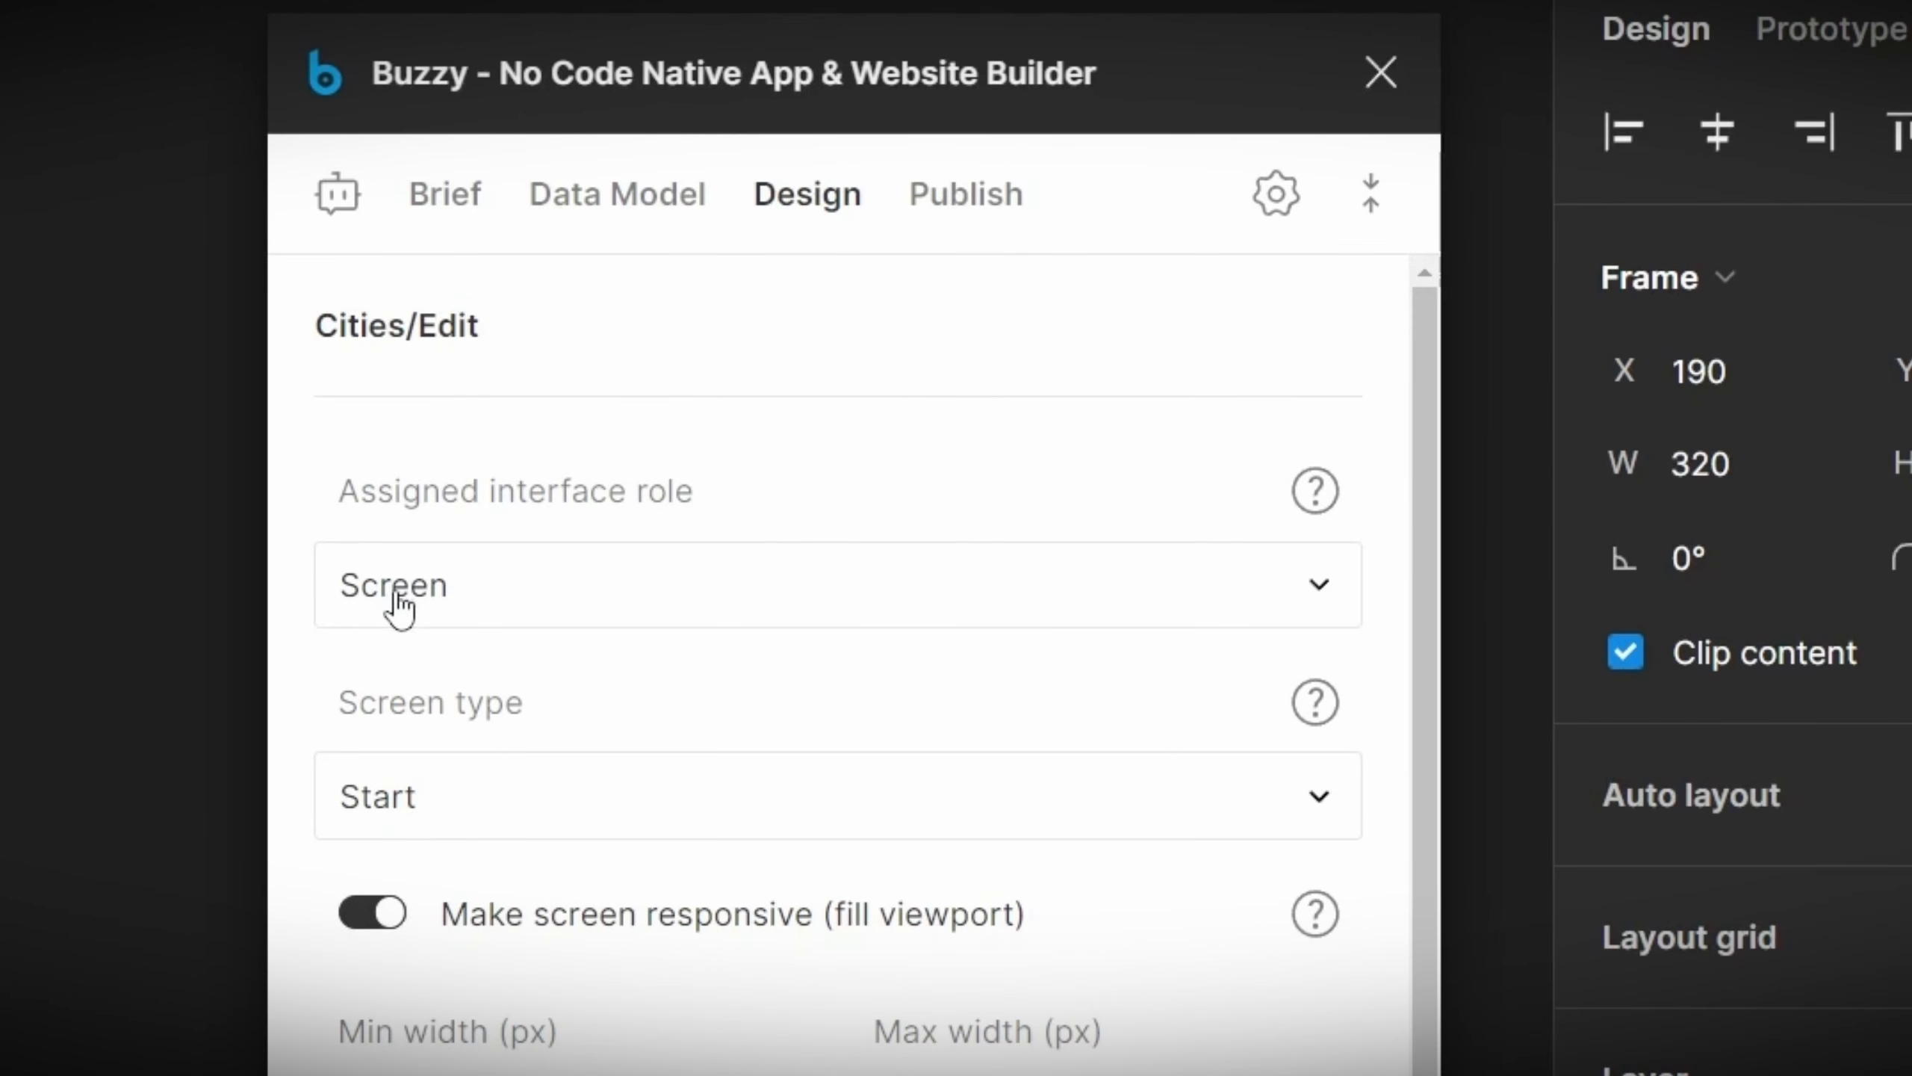
Step: Set the Cities/Edit form's layout mode to Edit layout
click(401, 820)
click(440, 915)
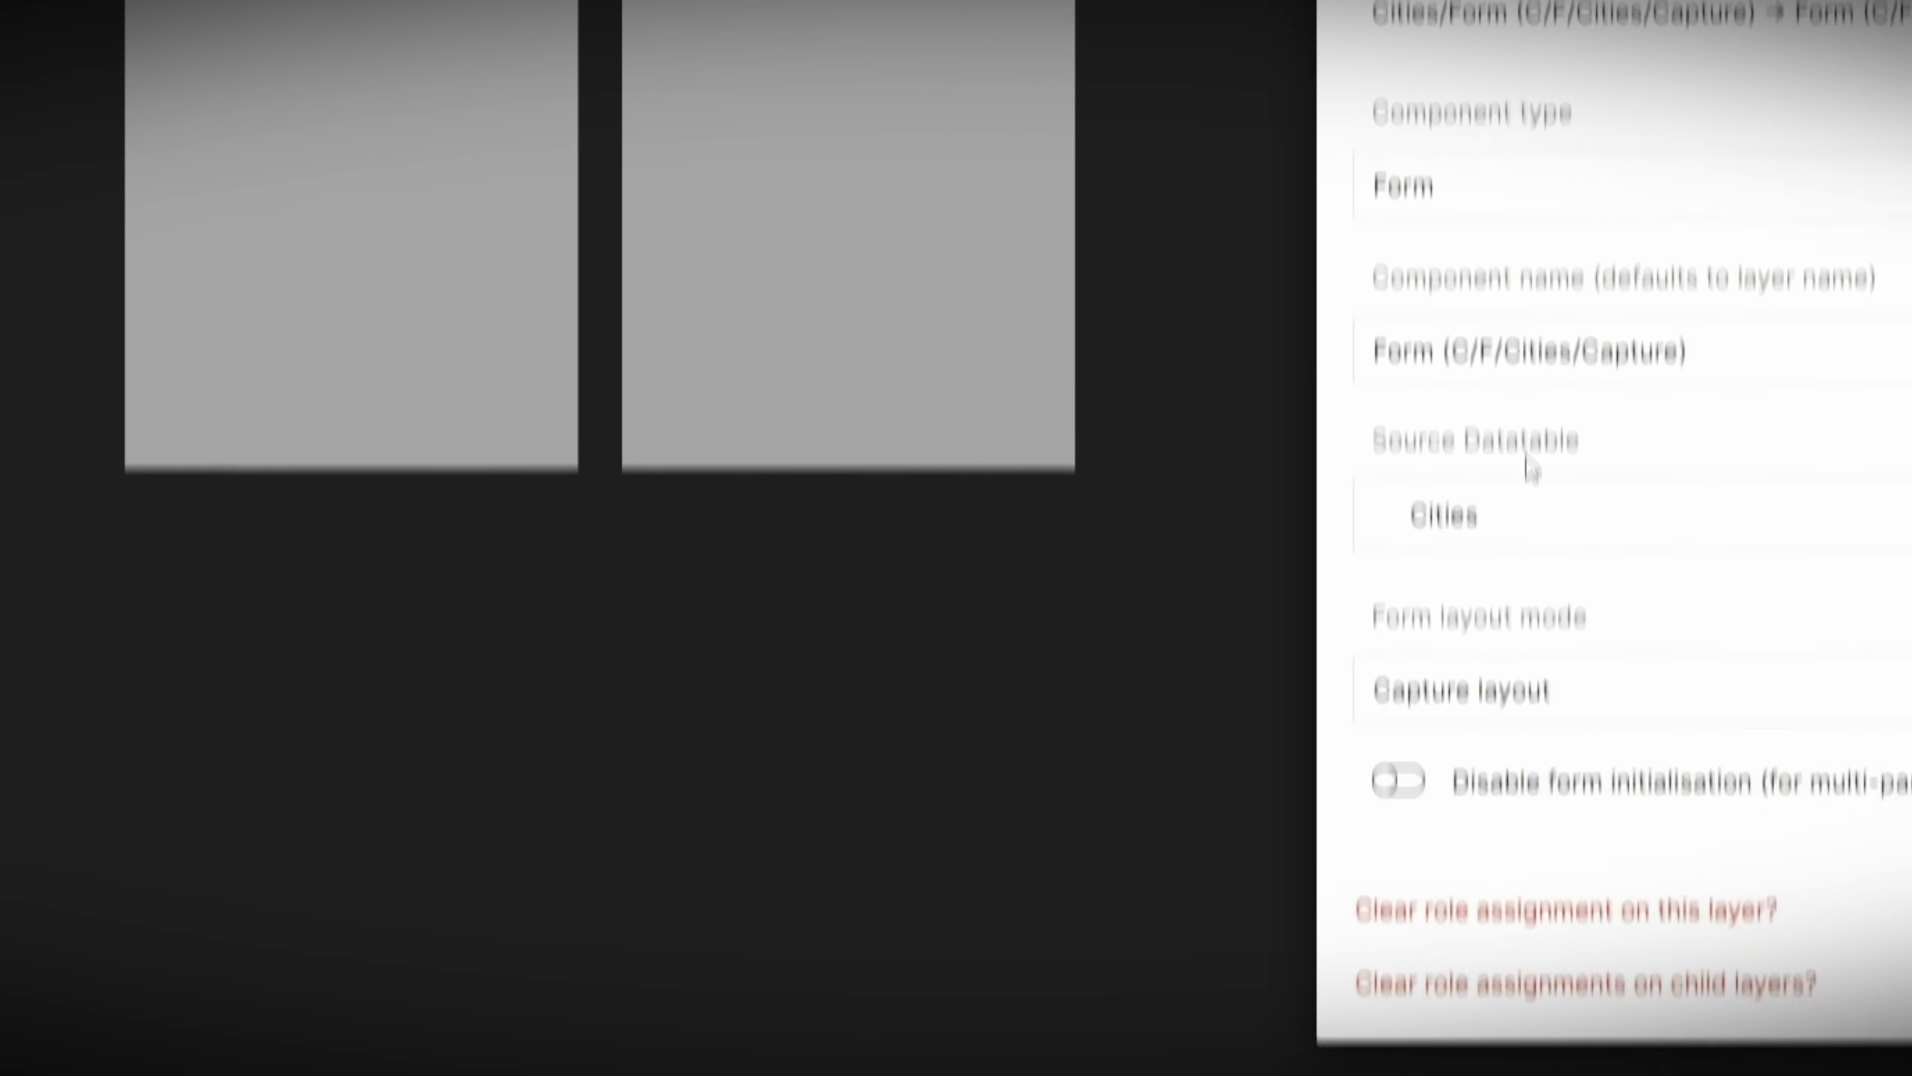
click(1564, 708)
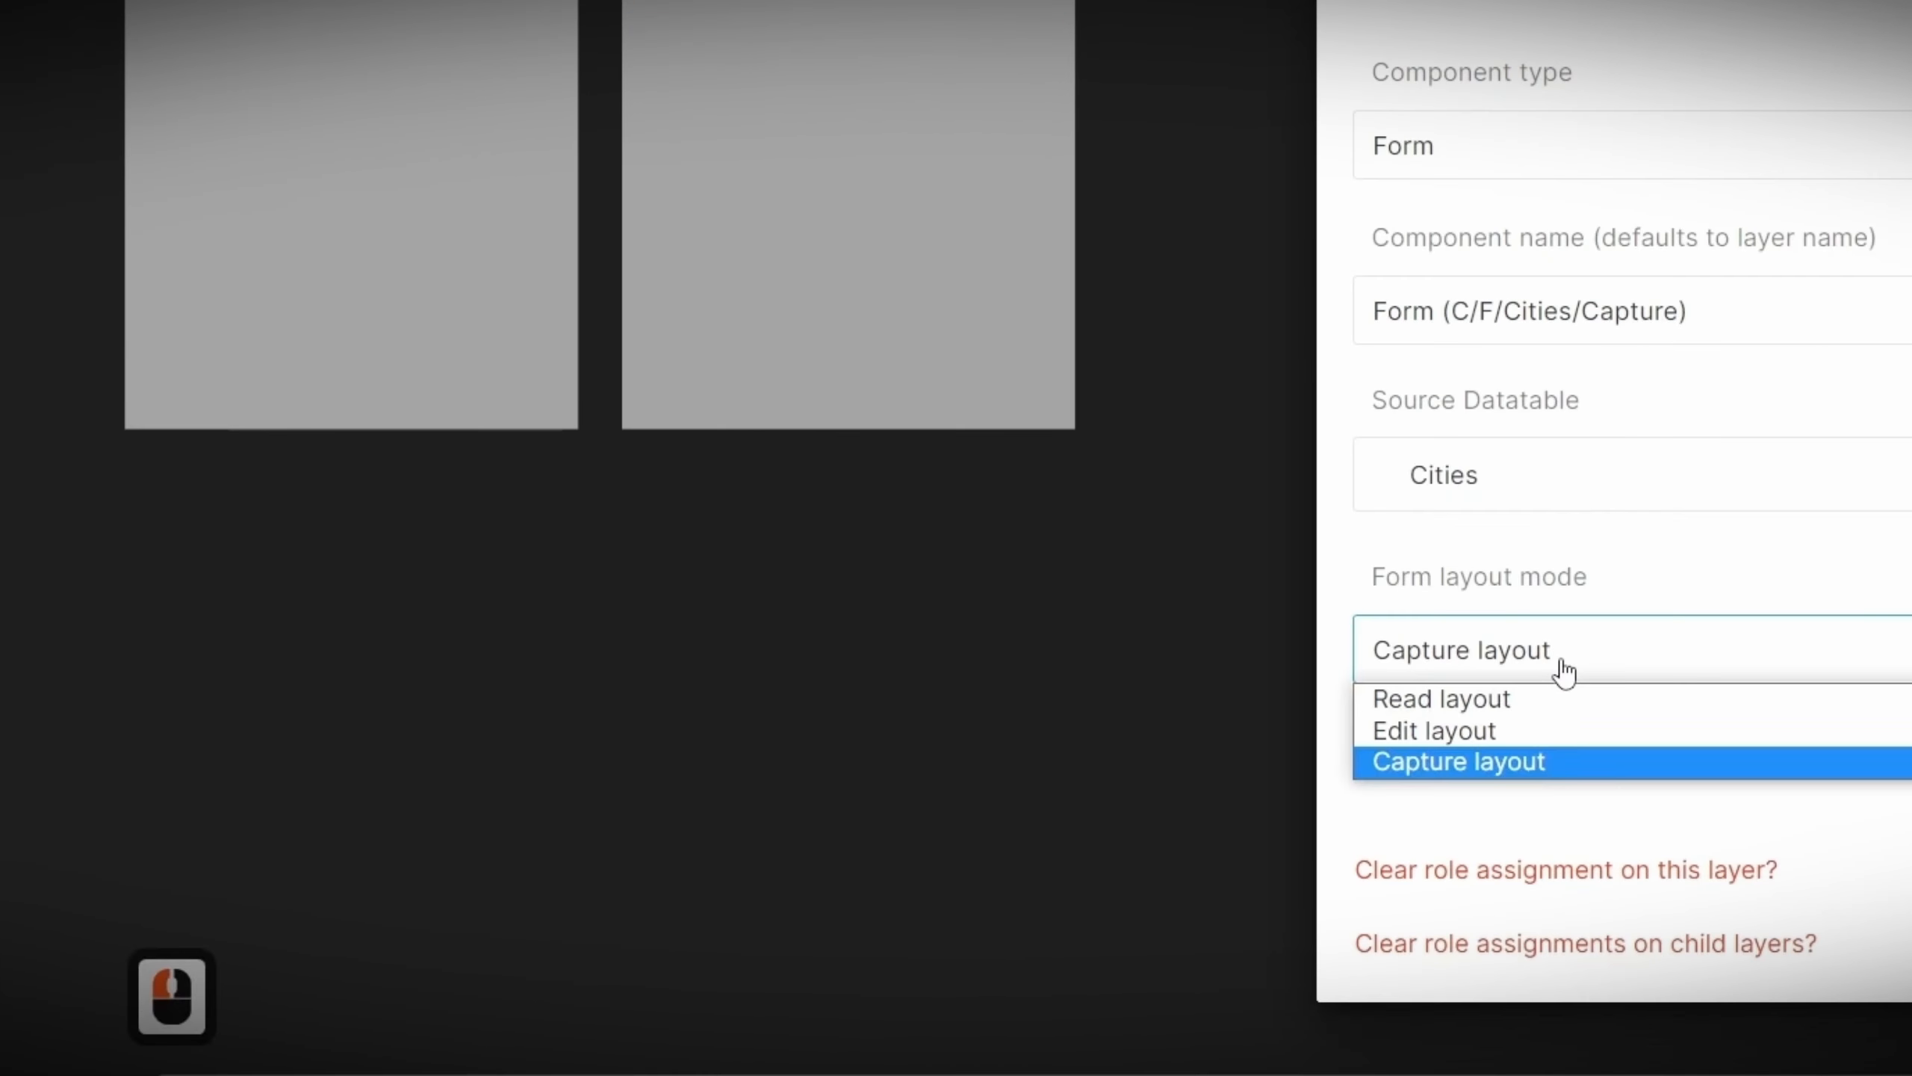
click(1497, 726)
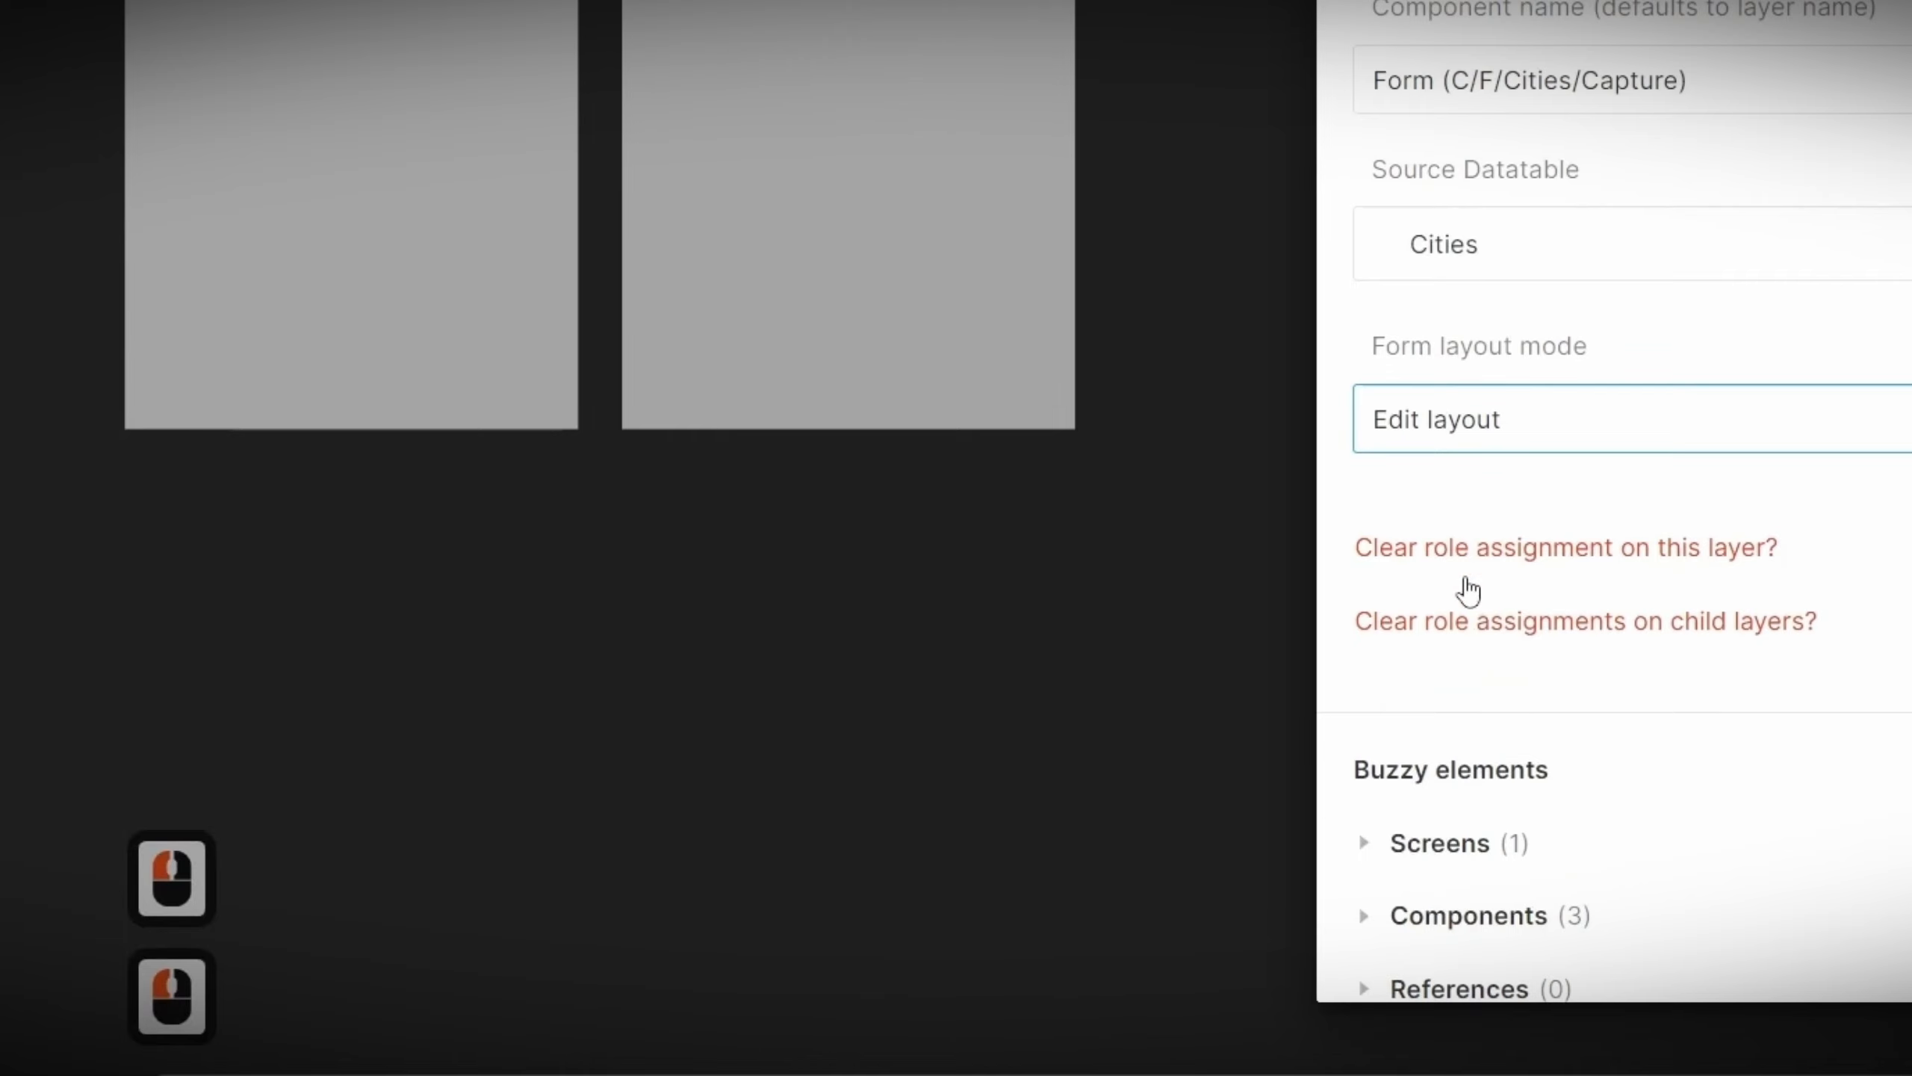
Step: Rename the Cities/Edit form component to Form (C/F/Cities/Edit) and give its layer the same name
double_click(1622, 240)
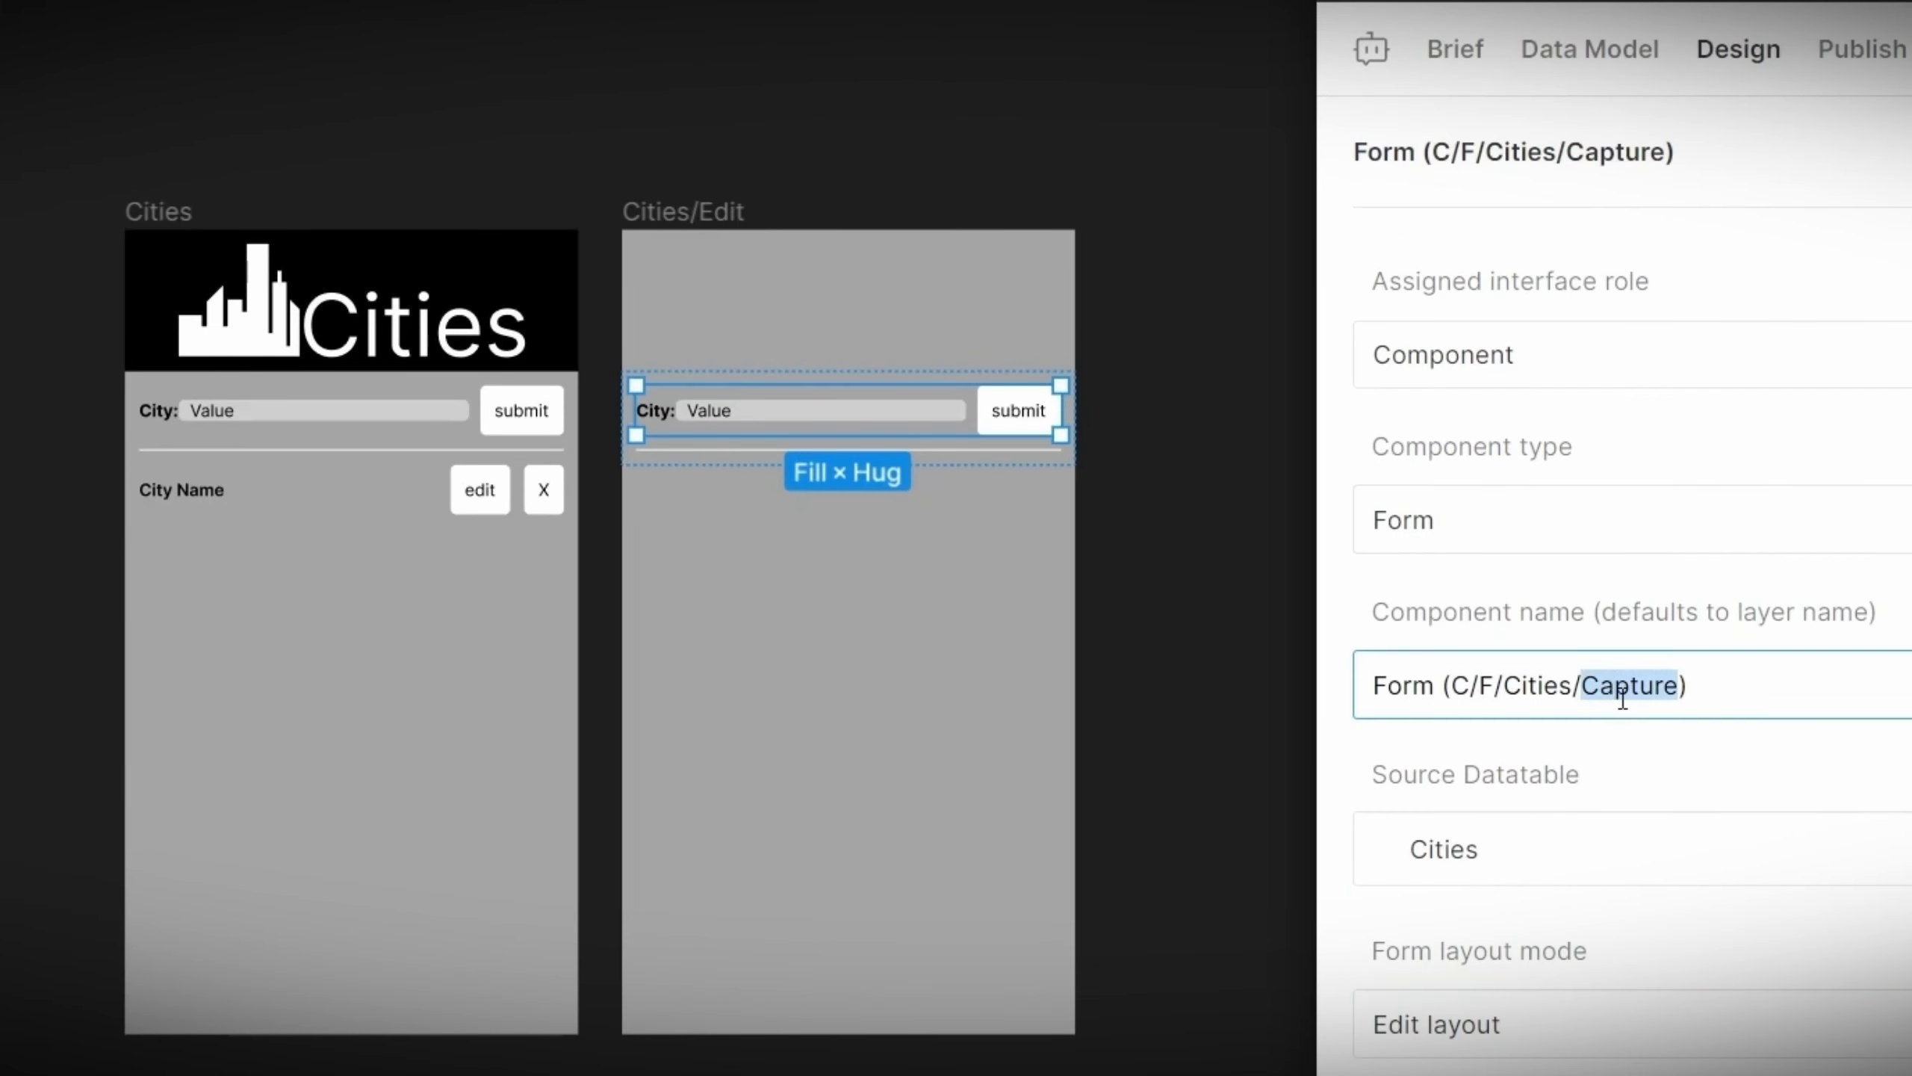
text(Edit)
triple_click(1623, 687)
key(ctrl+c)
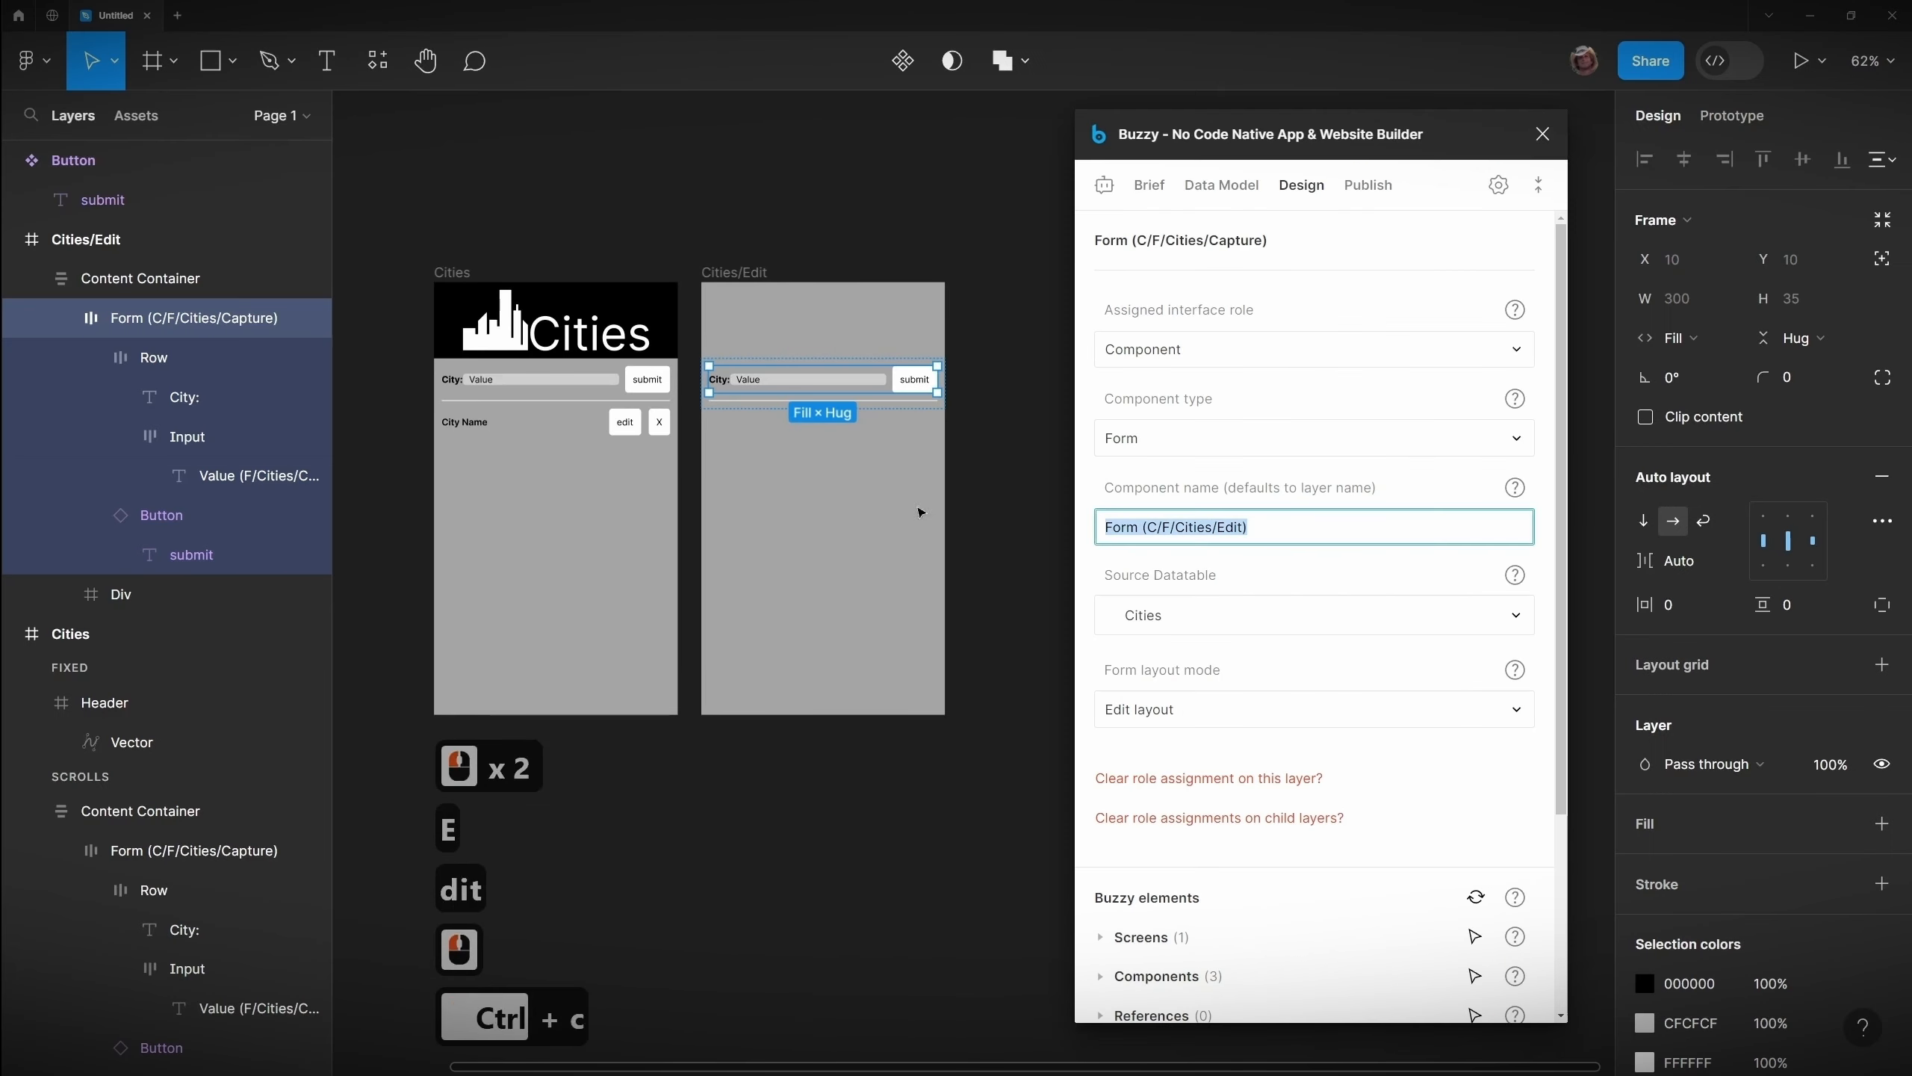
triple_click(231, 332)
drag(278, 320, 153, 326)
key(ctrl+v)
Step: Change the Cities/Edit form's button label to Close
double_click(914, 381)
double_click(916, 382)
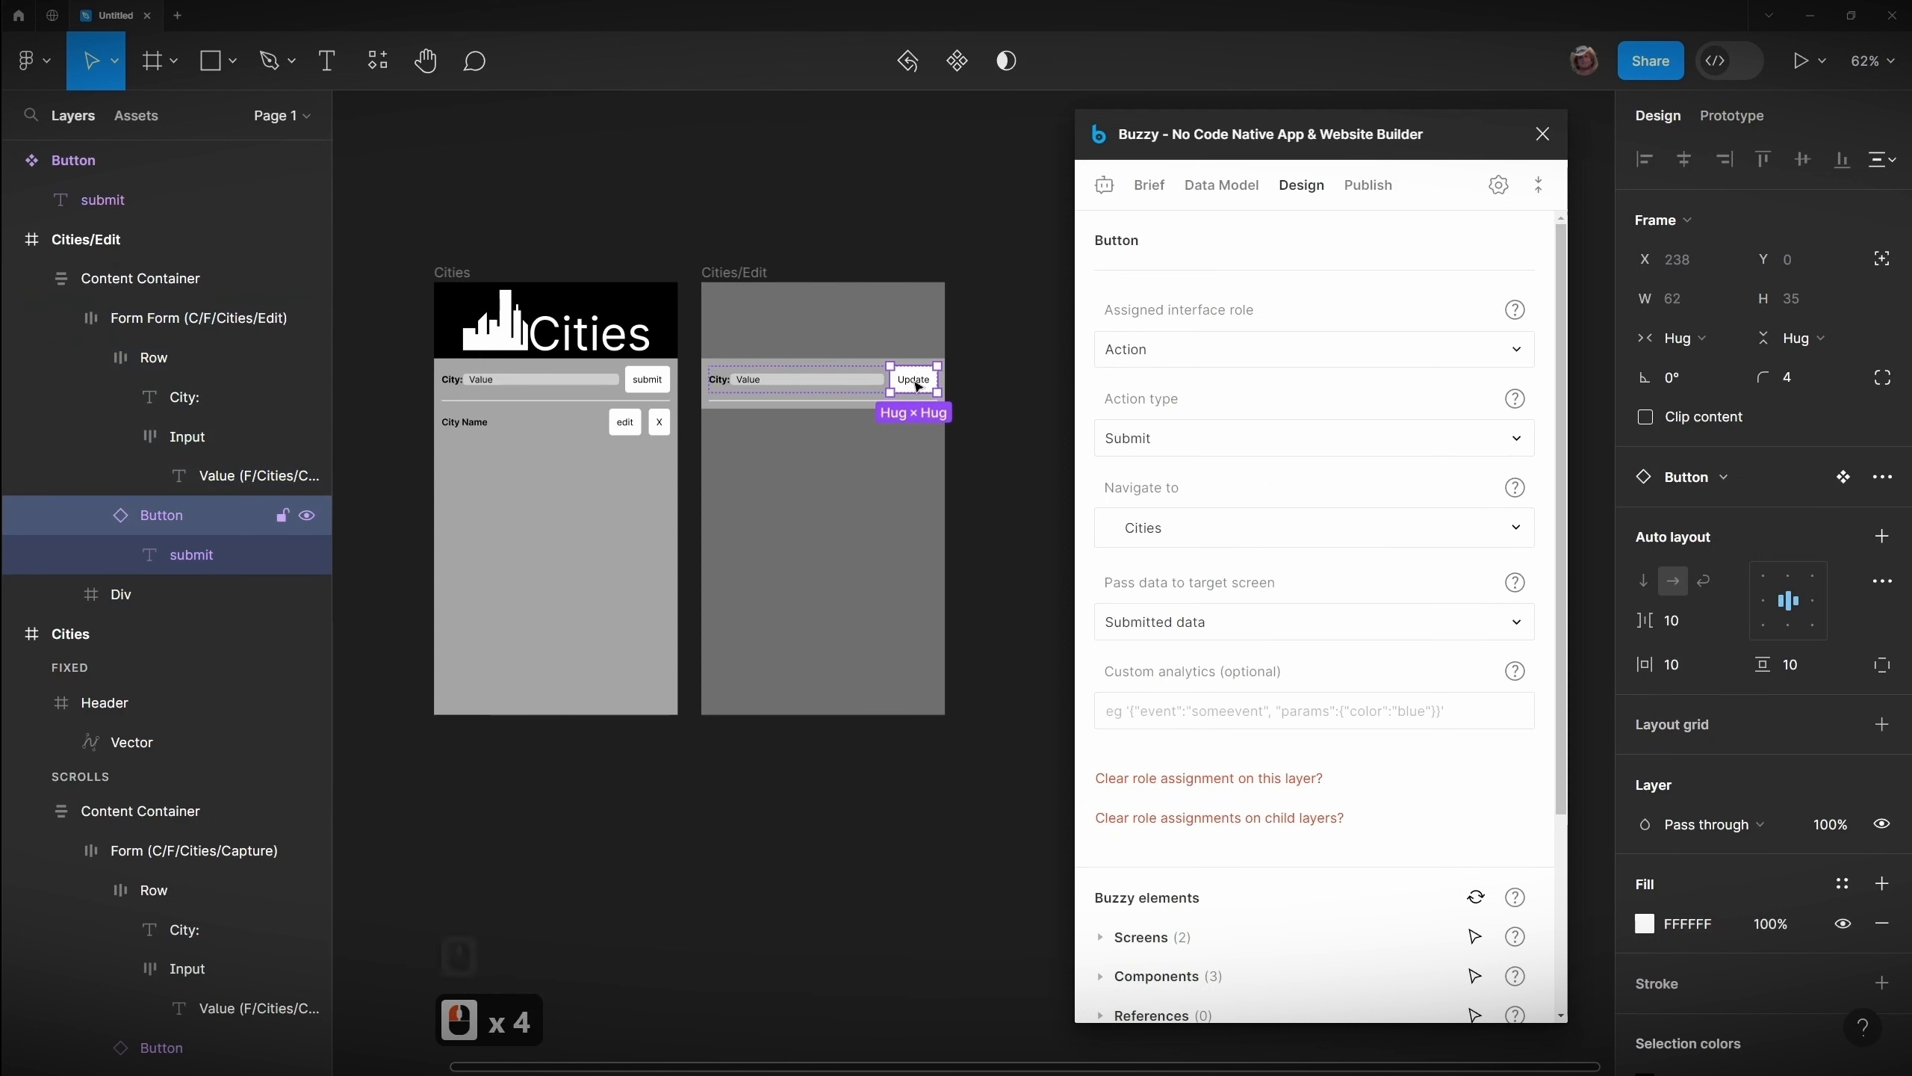
double_click(916, 381)
double_click(916, 381)
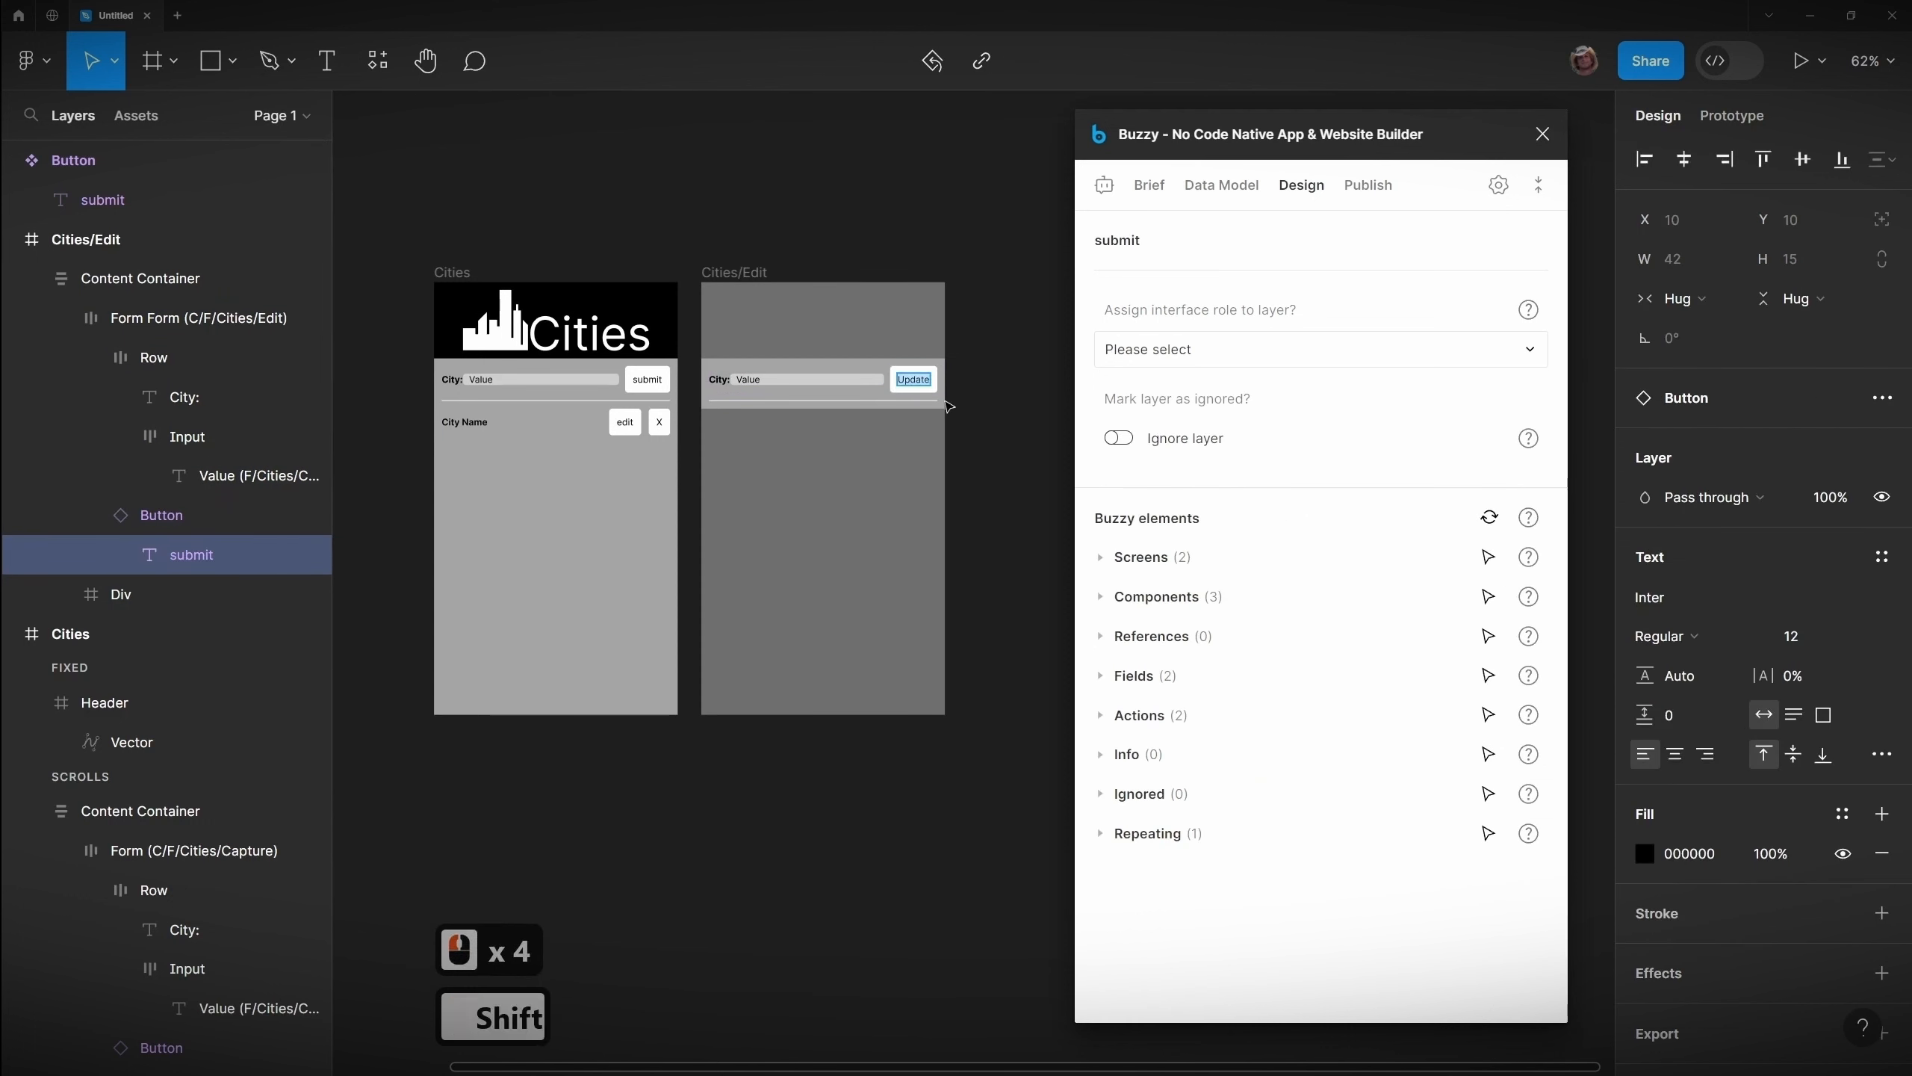
text(Close)
click(962, 413)
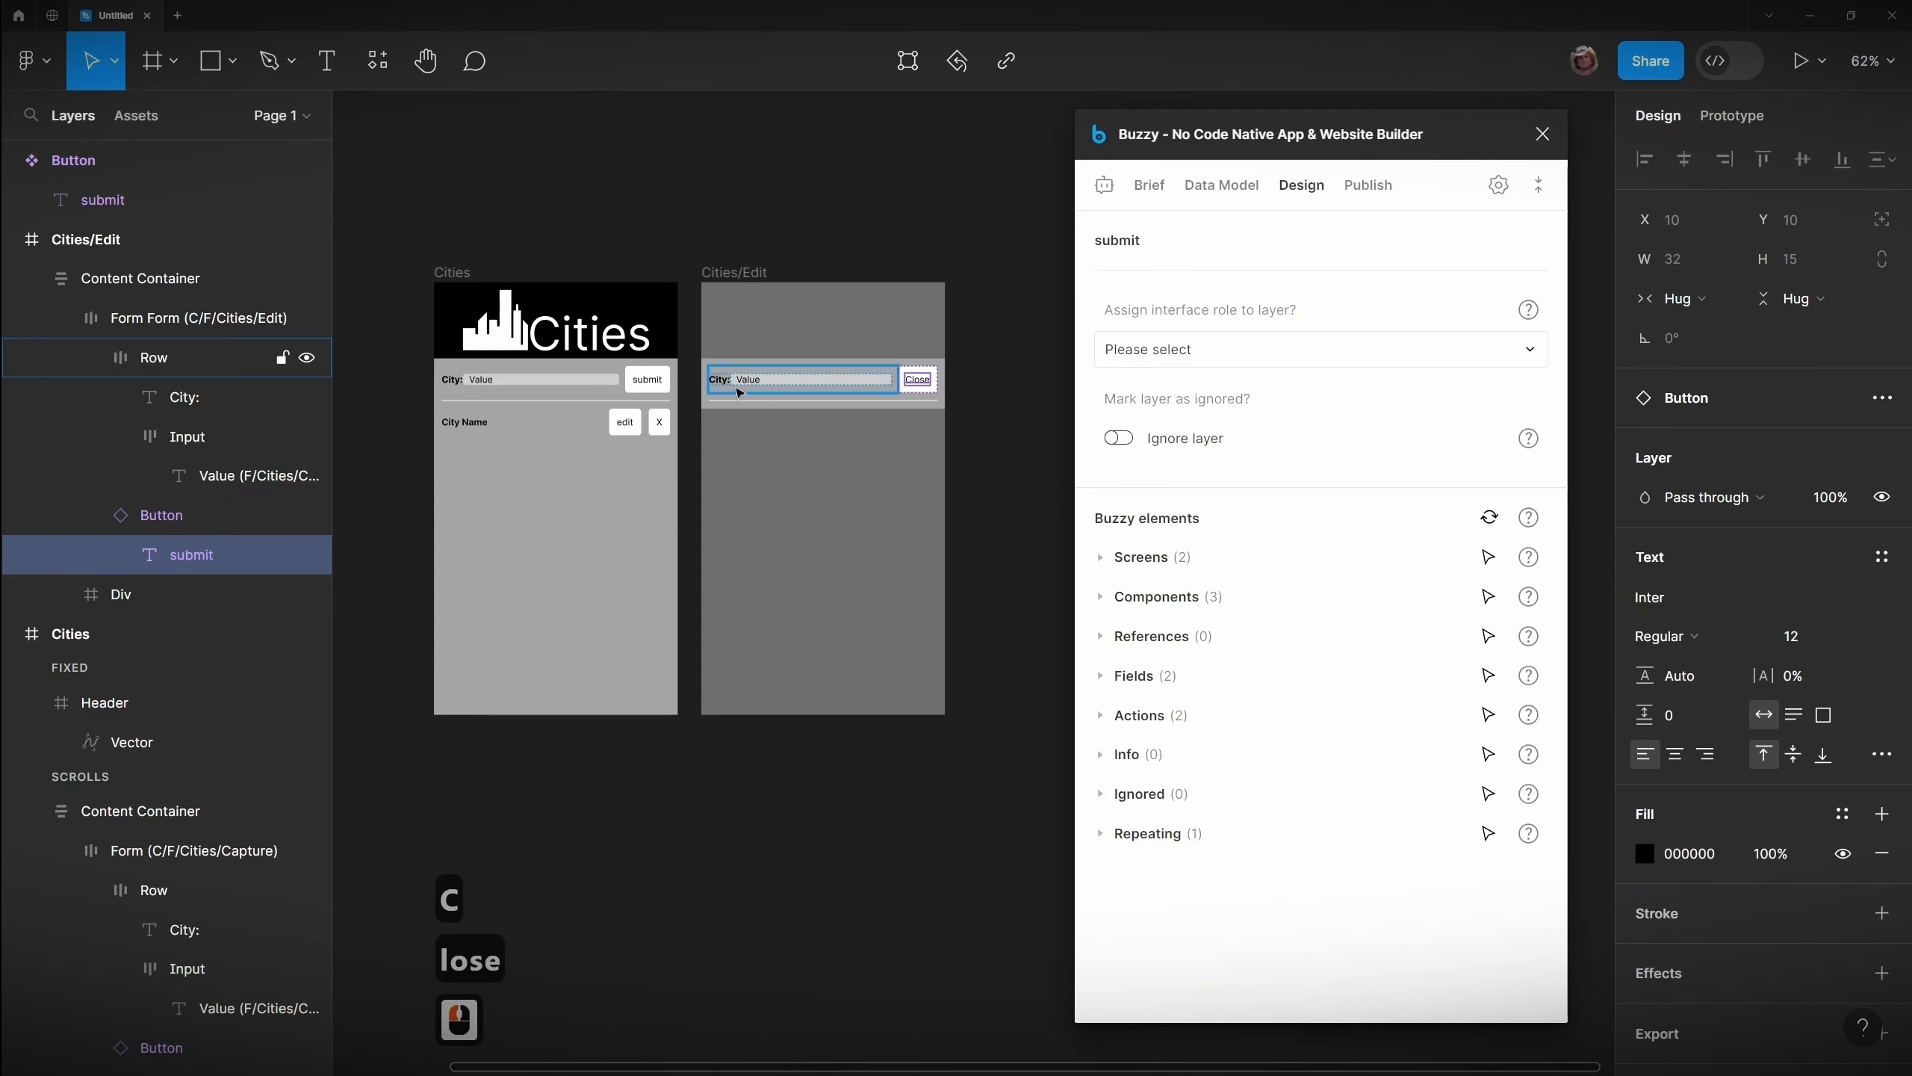
Step: Set the Close button's action type to Close overlay
scroll(836, 373, up, 2)
scroll(692, 443, up, 2)
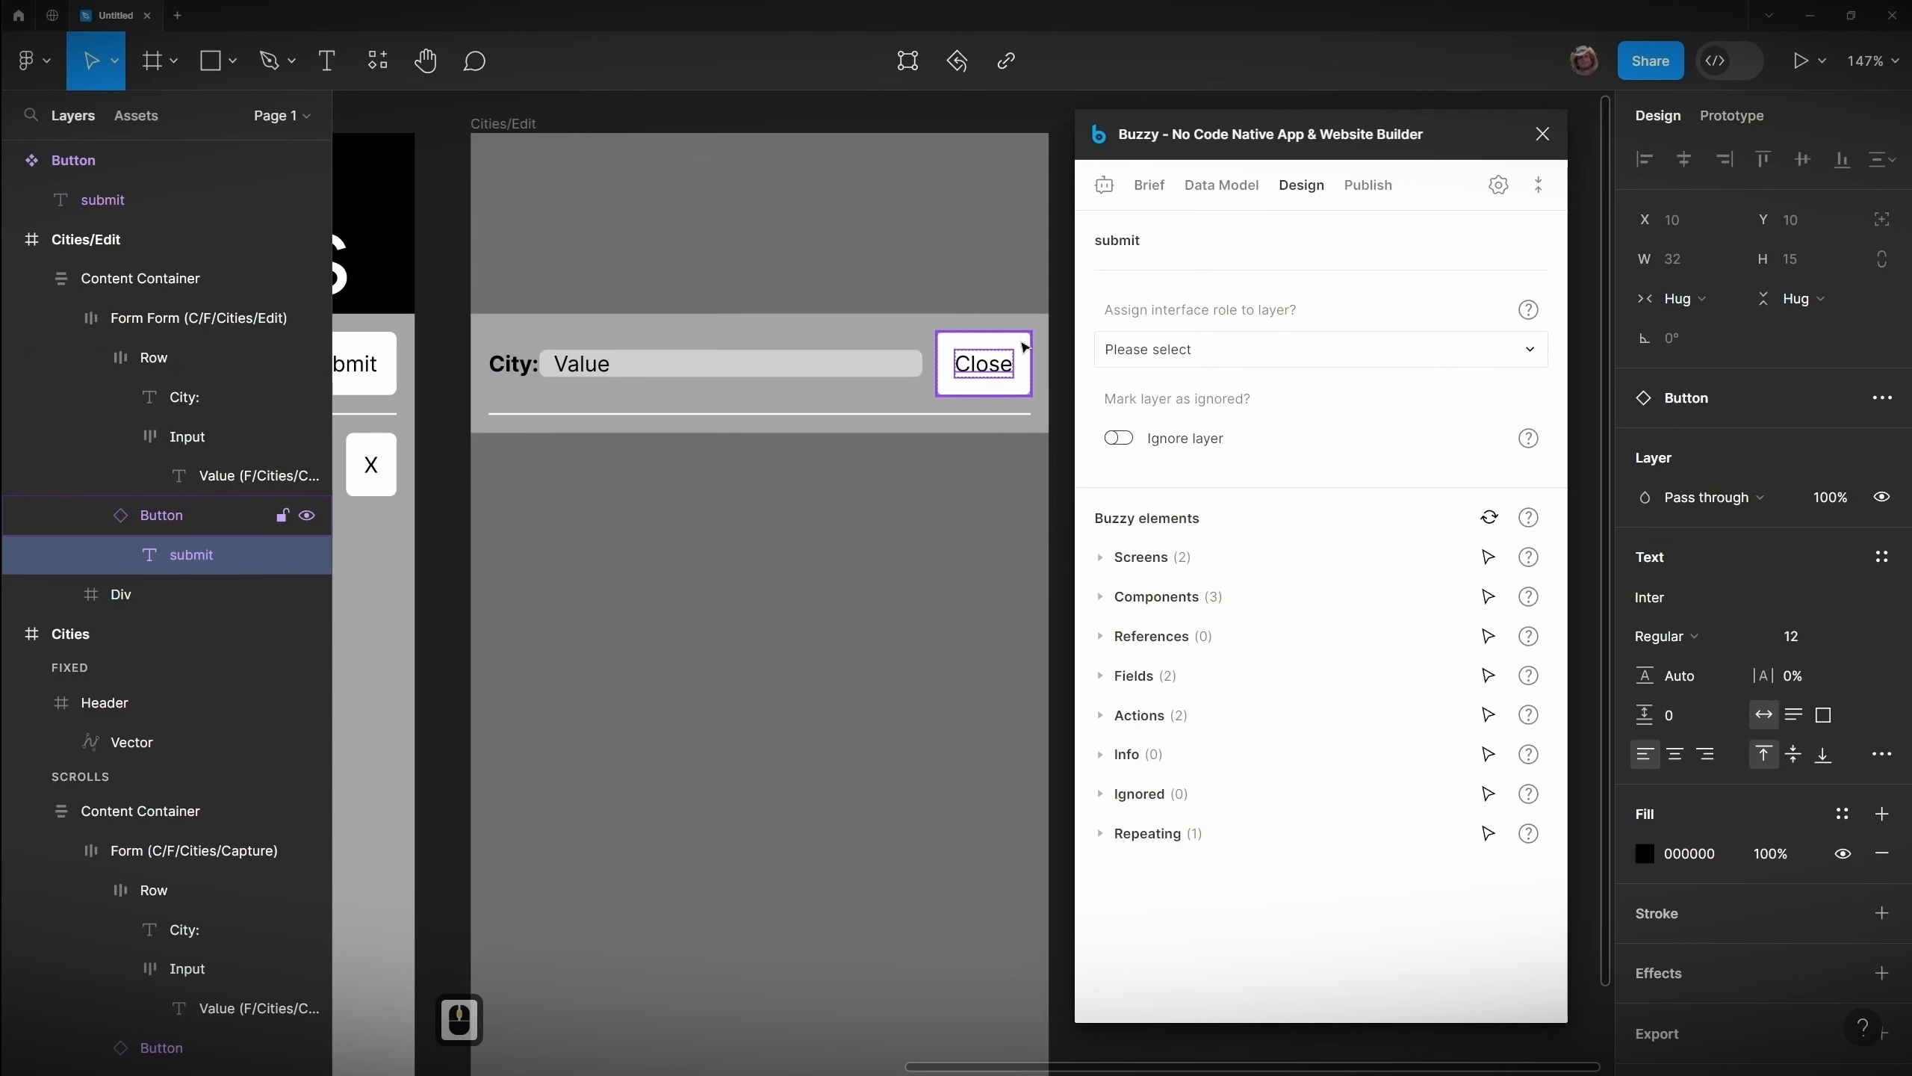
click(977, 399)
click(1174, 438)
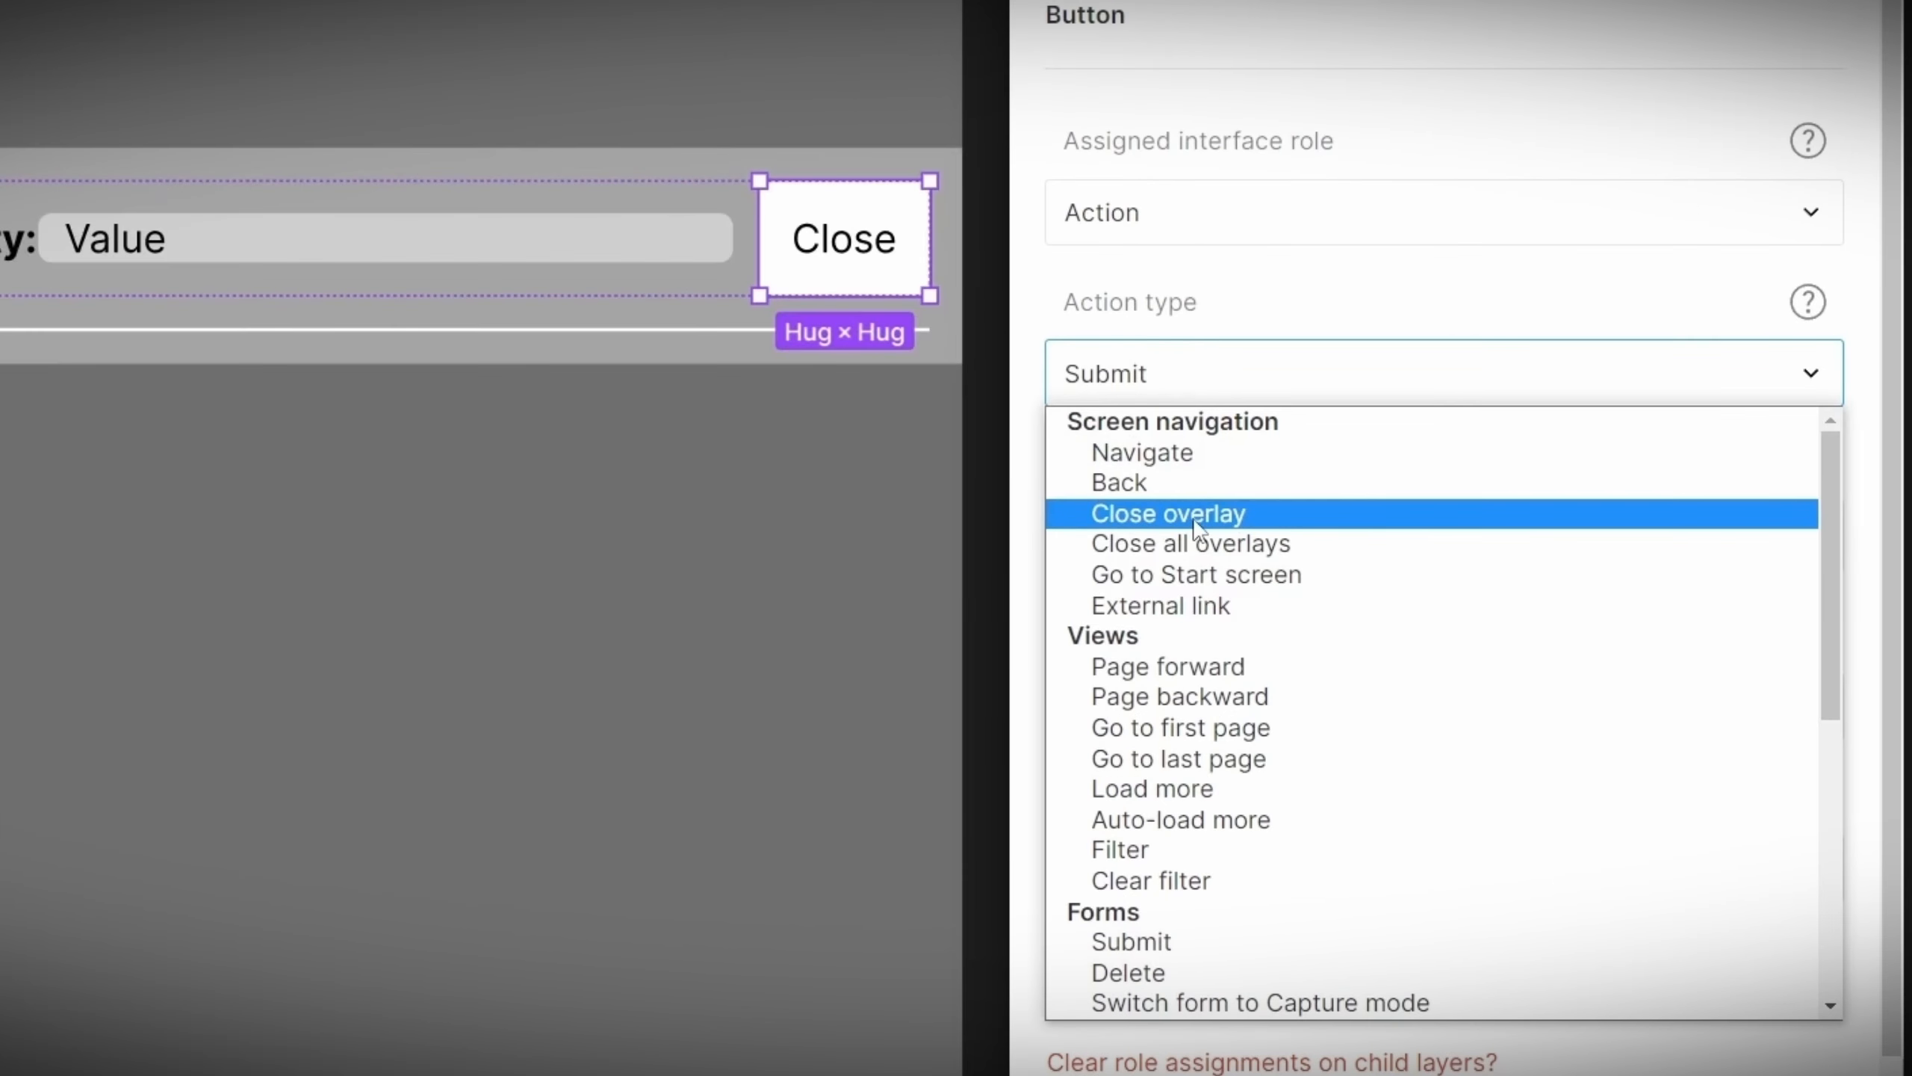
click(1196, 519)
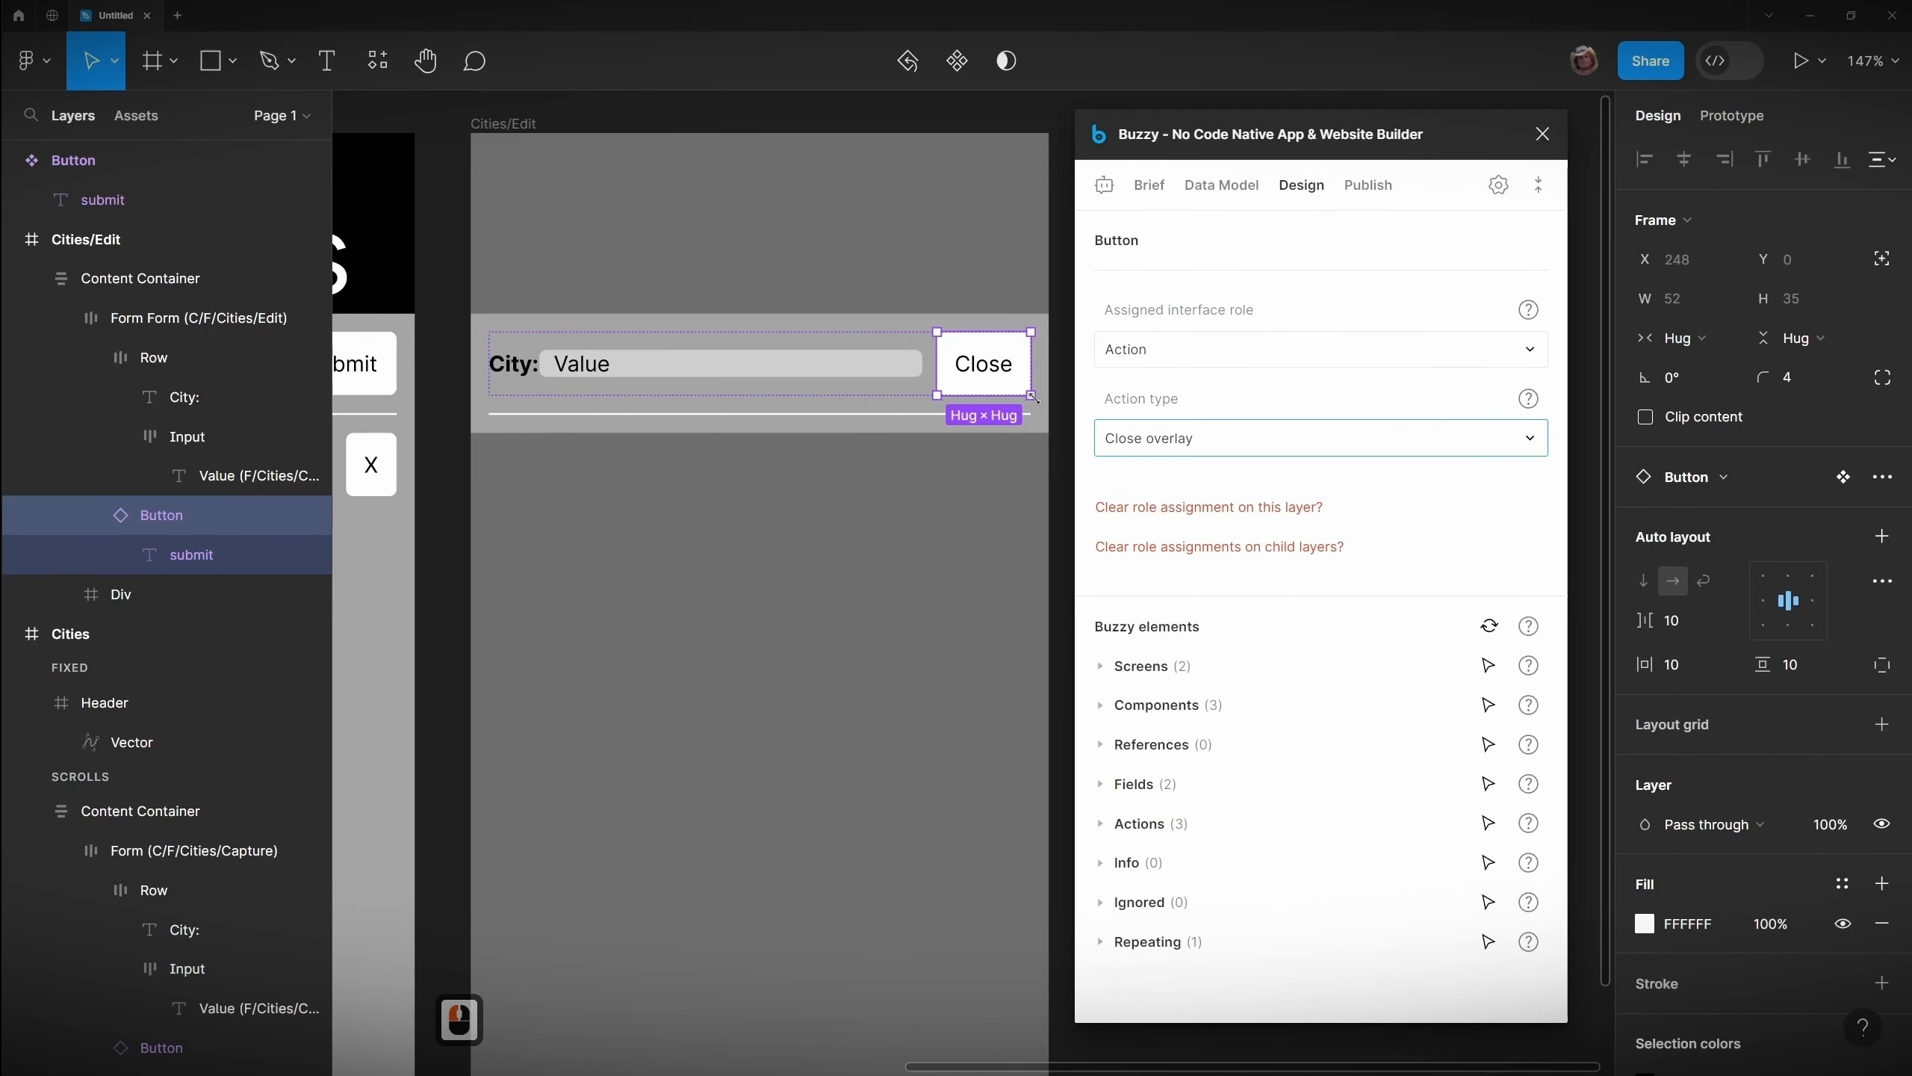
Step: Assign the Action interface role to the edit button in the Cities results list
scroll(503, 712, down, 2)
drag(503, 711, 898, 668)
double_click(741, 487)
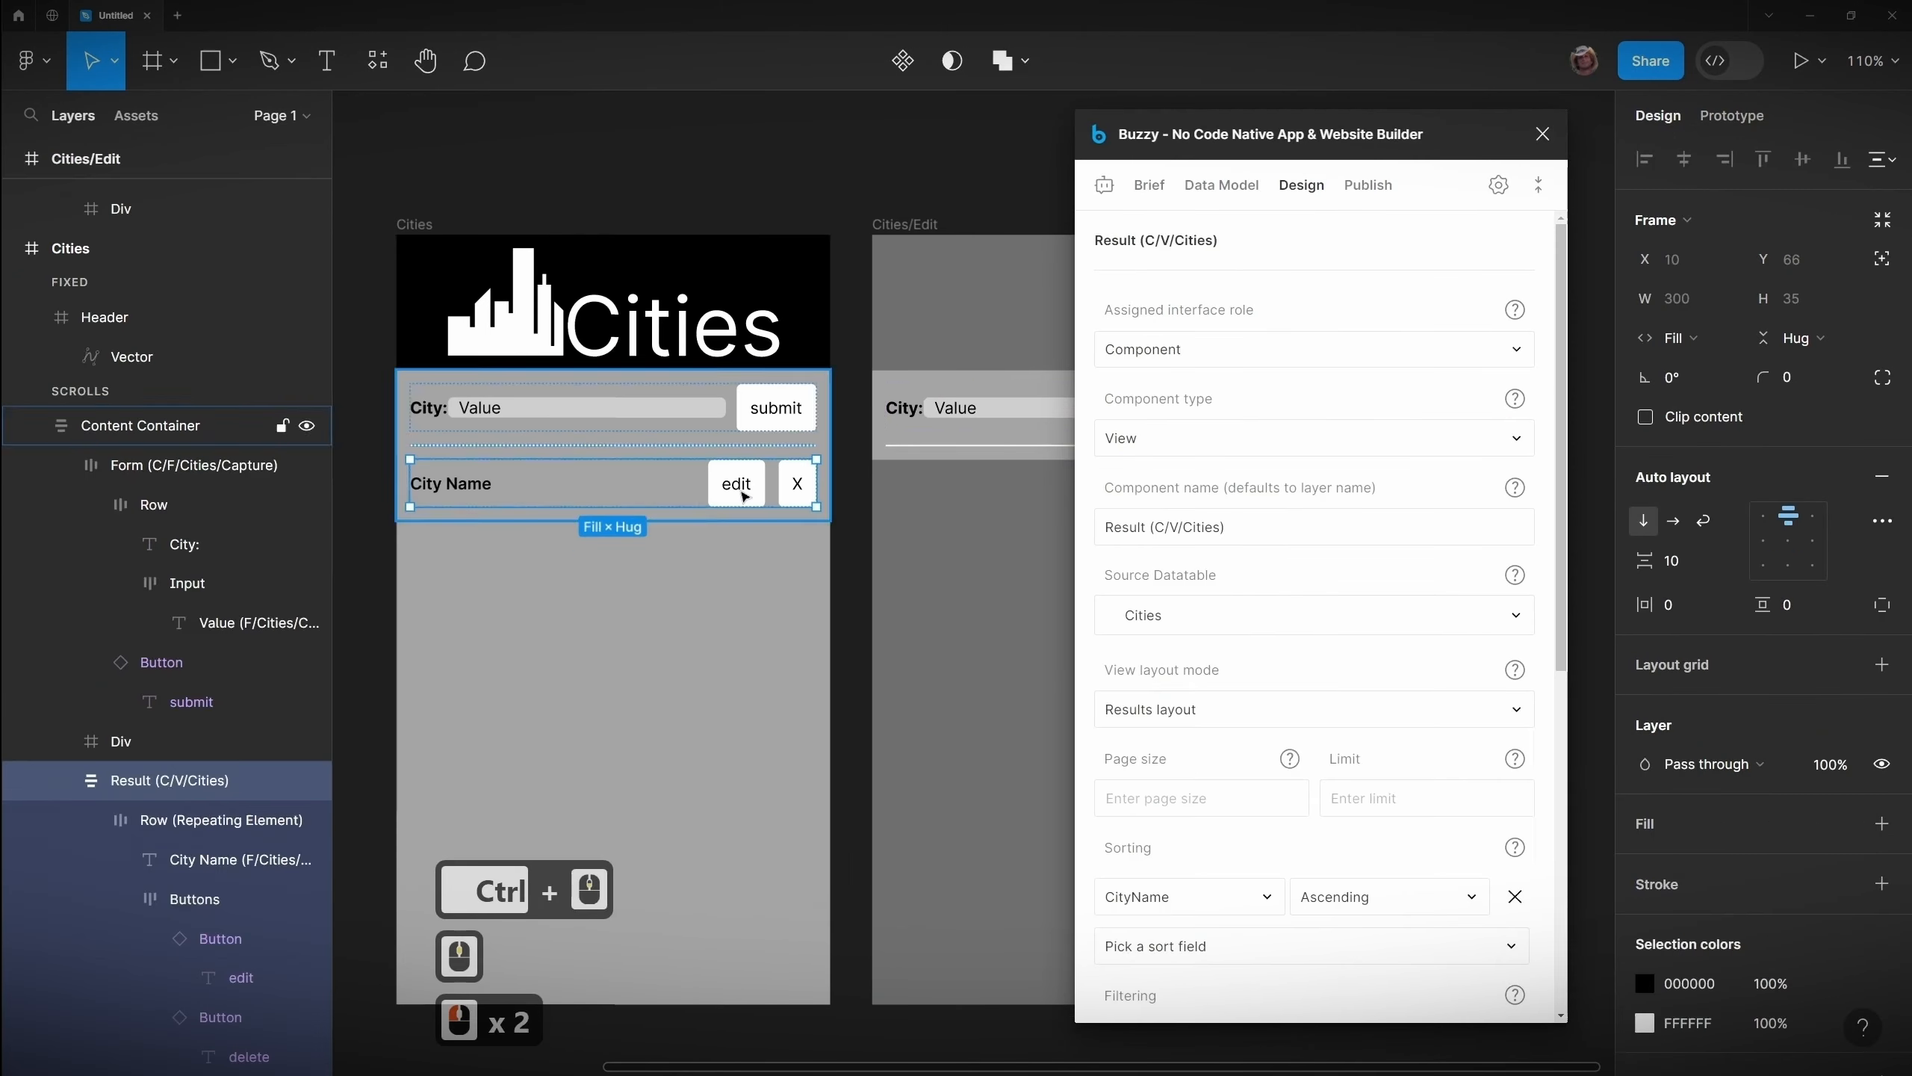
triple_click(741, 486)
click(1187, 353)
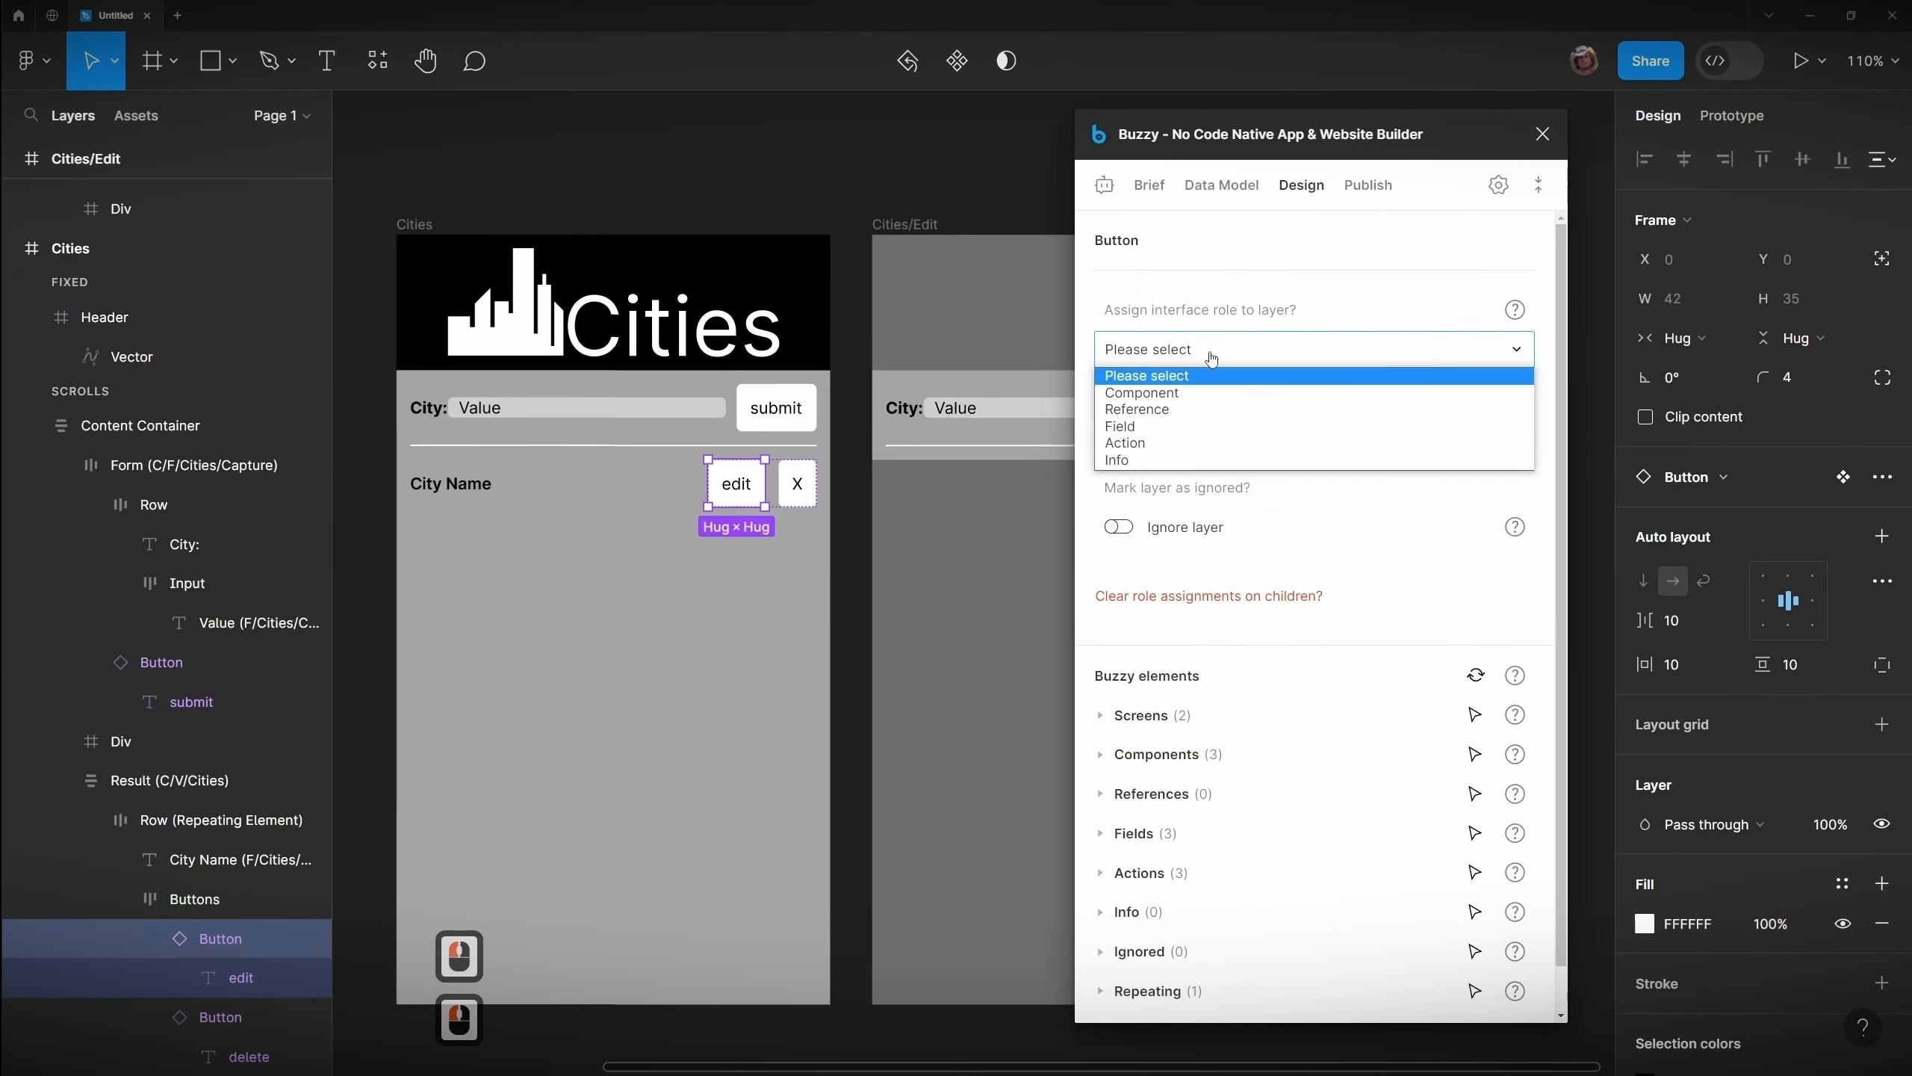
click(1160, 445)
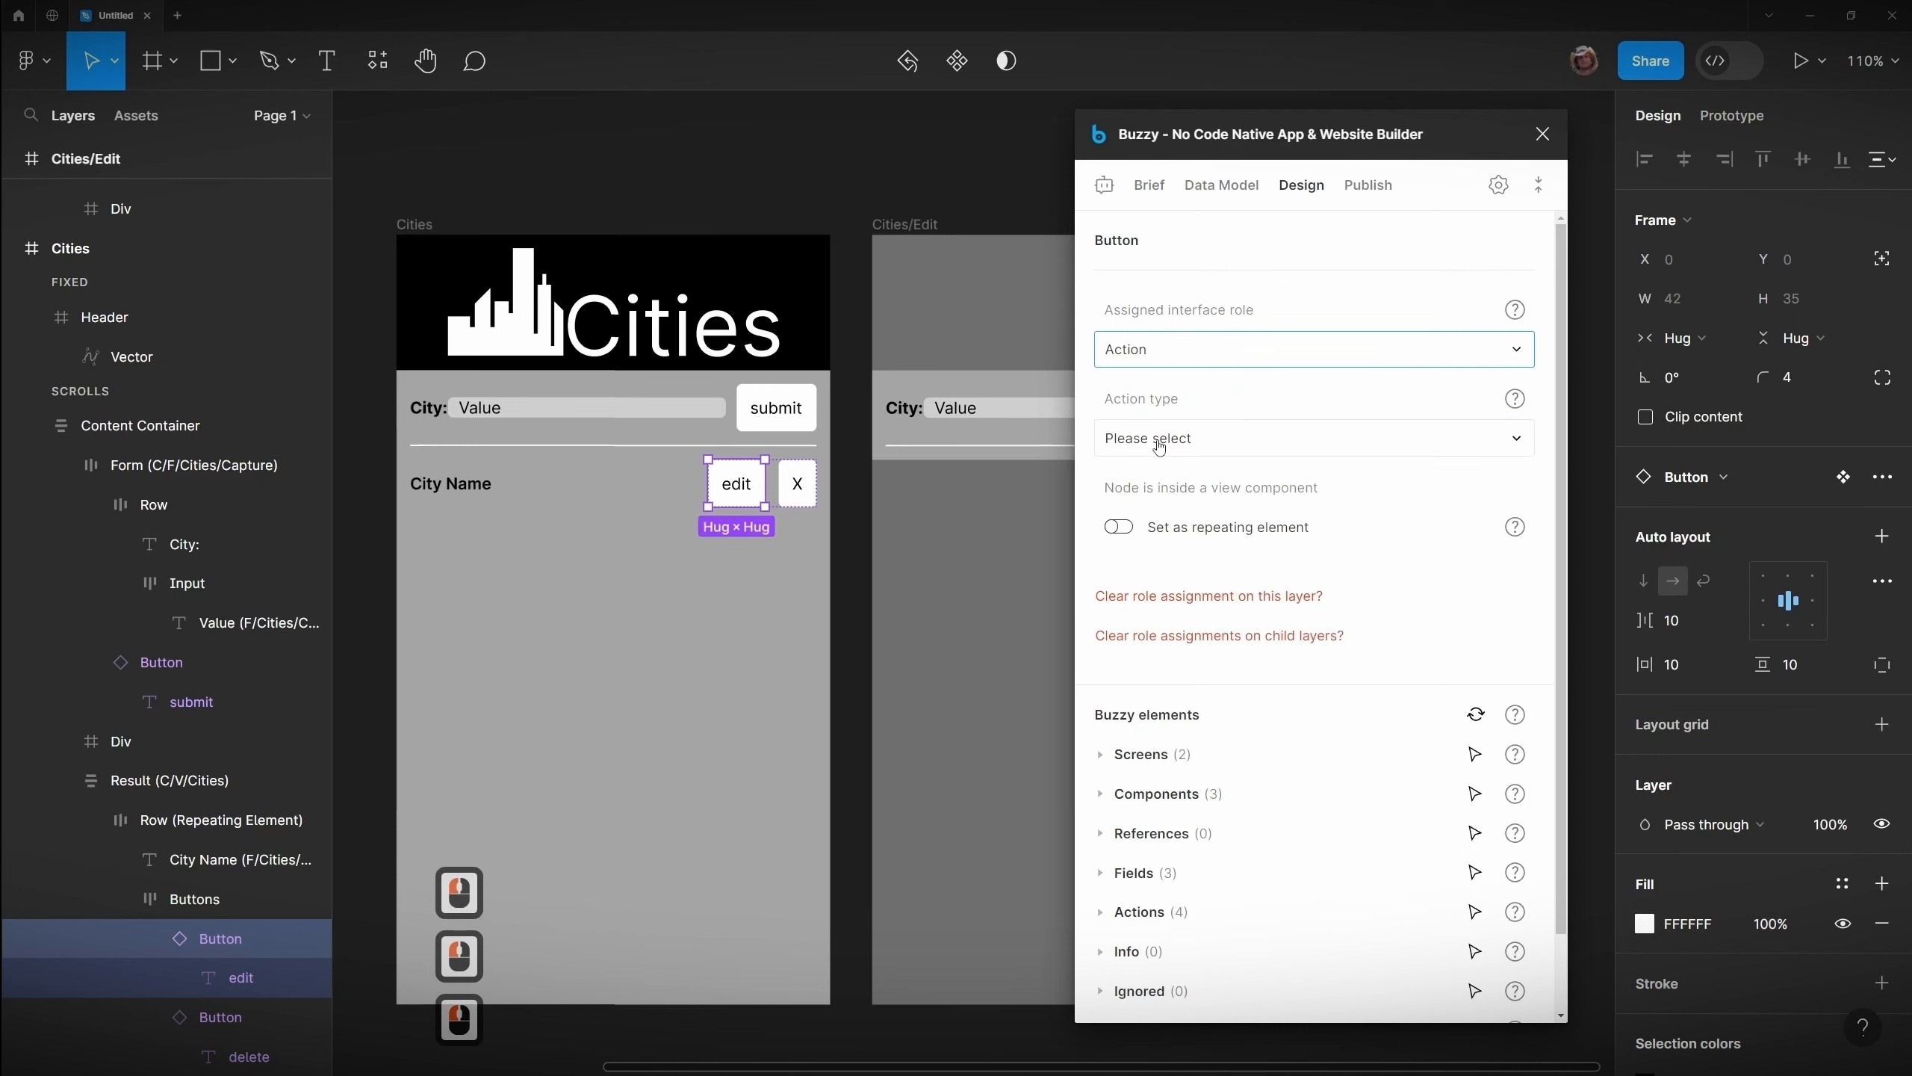
Step: Set the edit button's action type to Navigate, targeting the Cities/Edit screen
click(1191, 444)
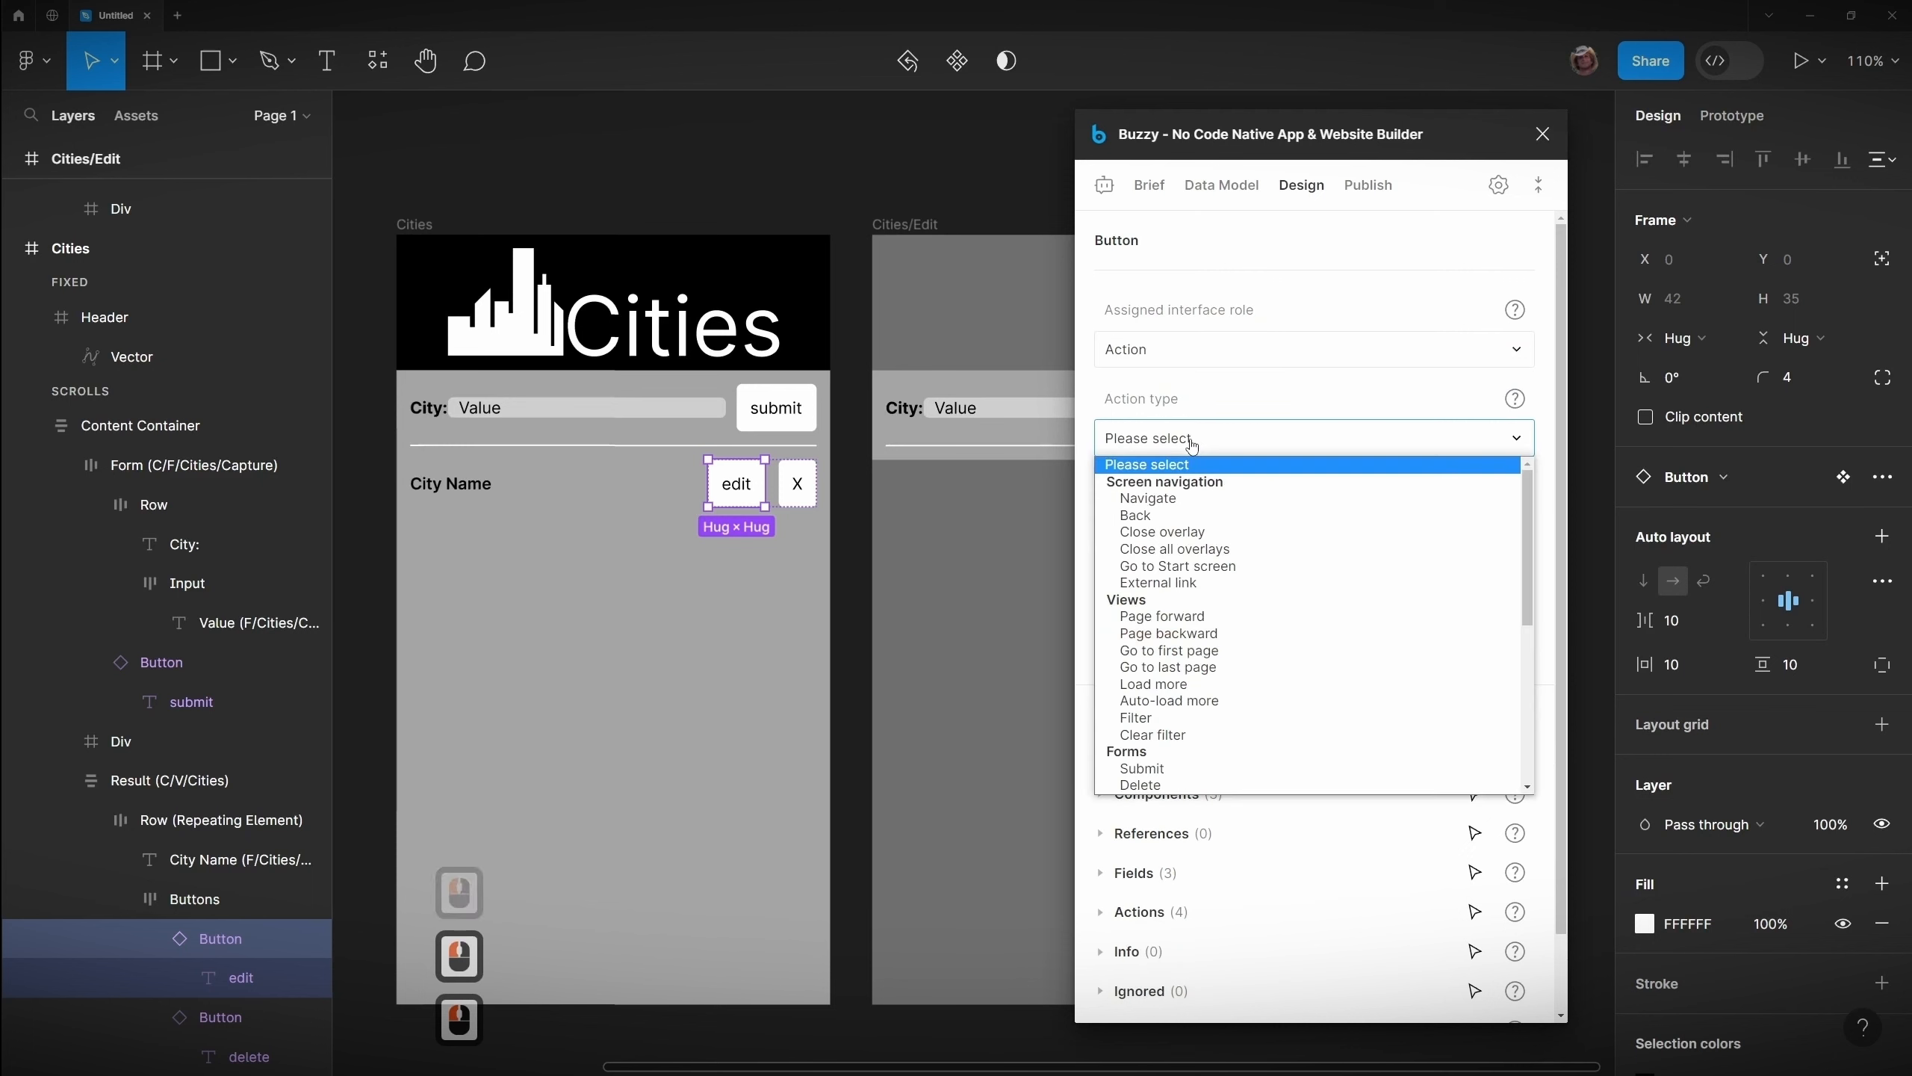
click(1145, 504)
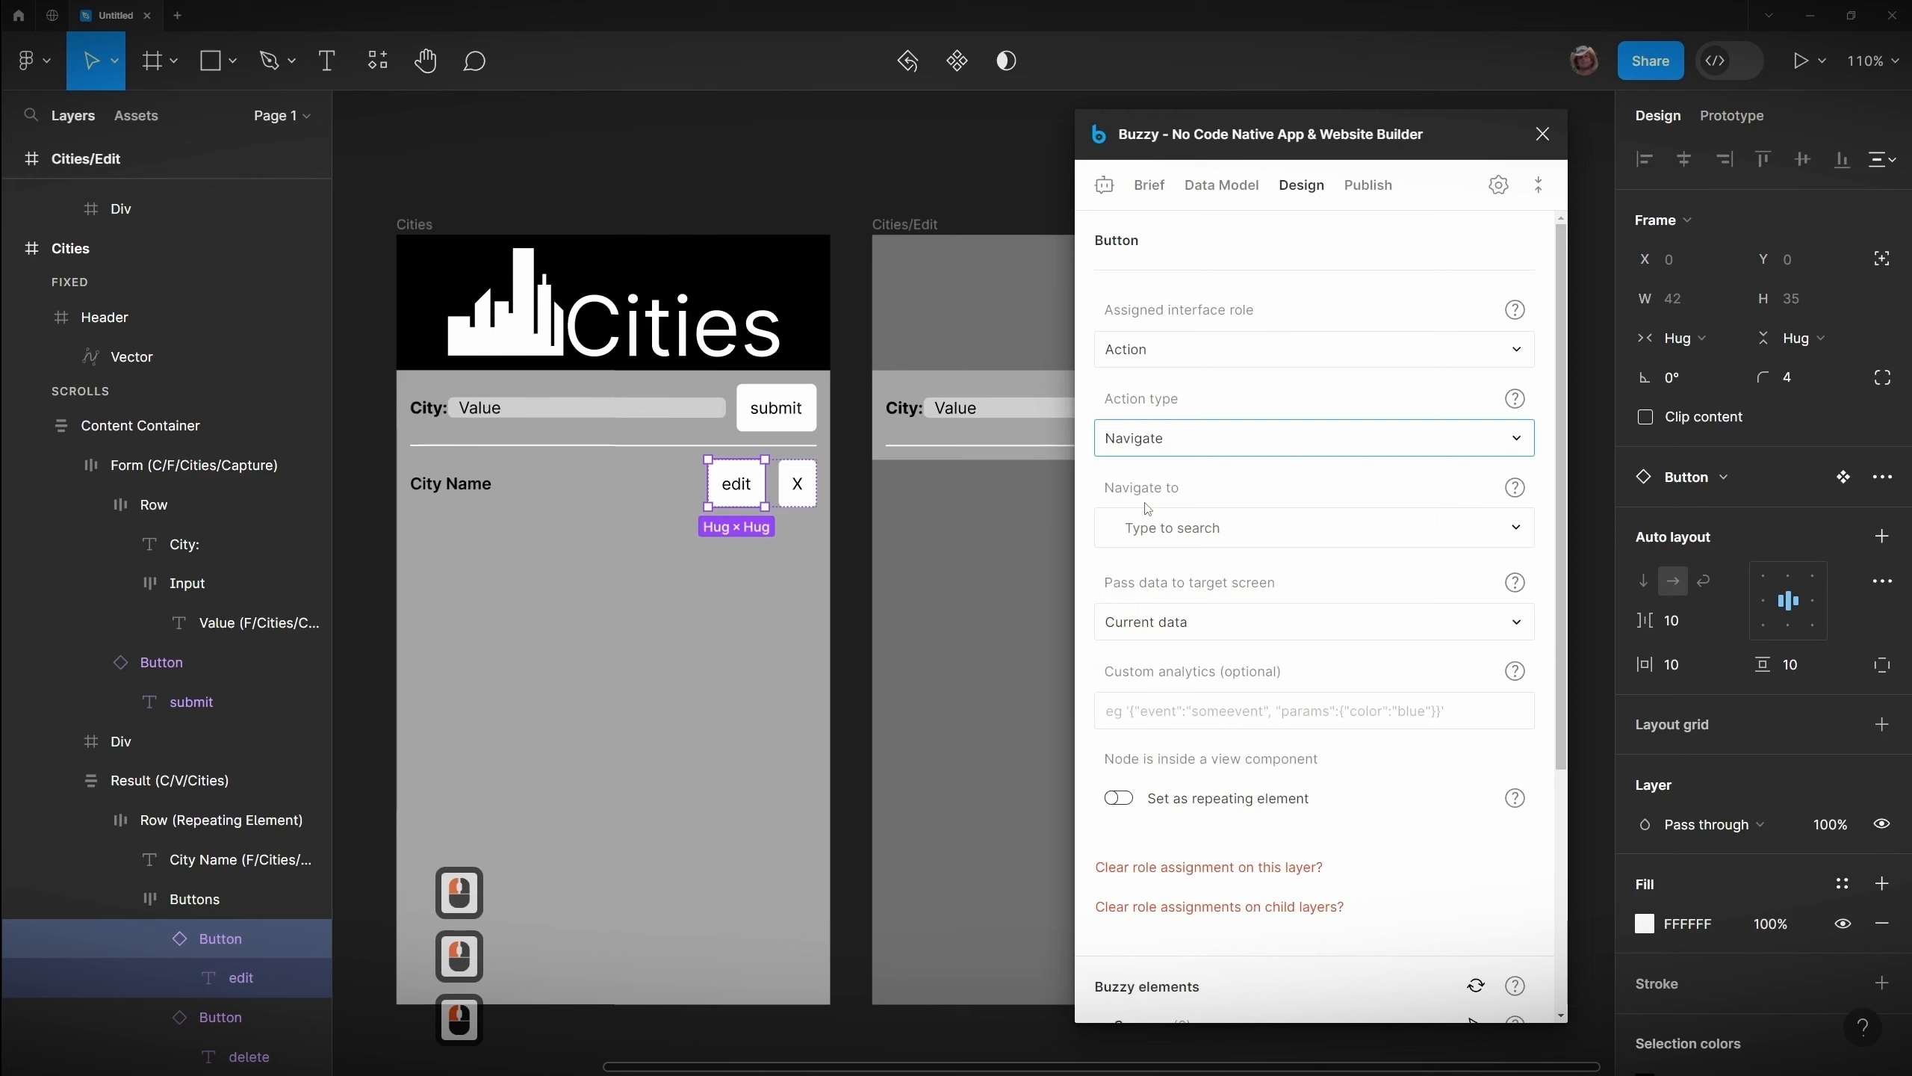
click(1186, 531)
click(1154, 622)
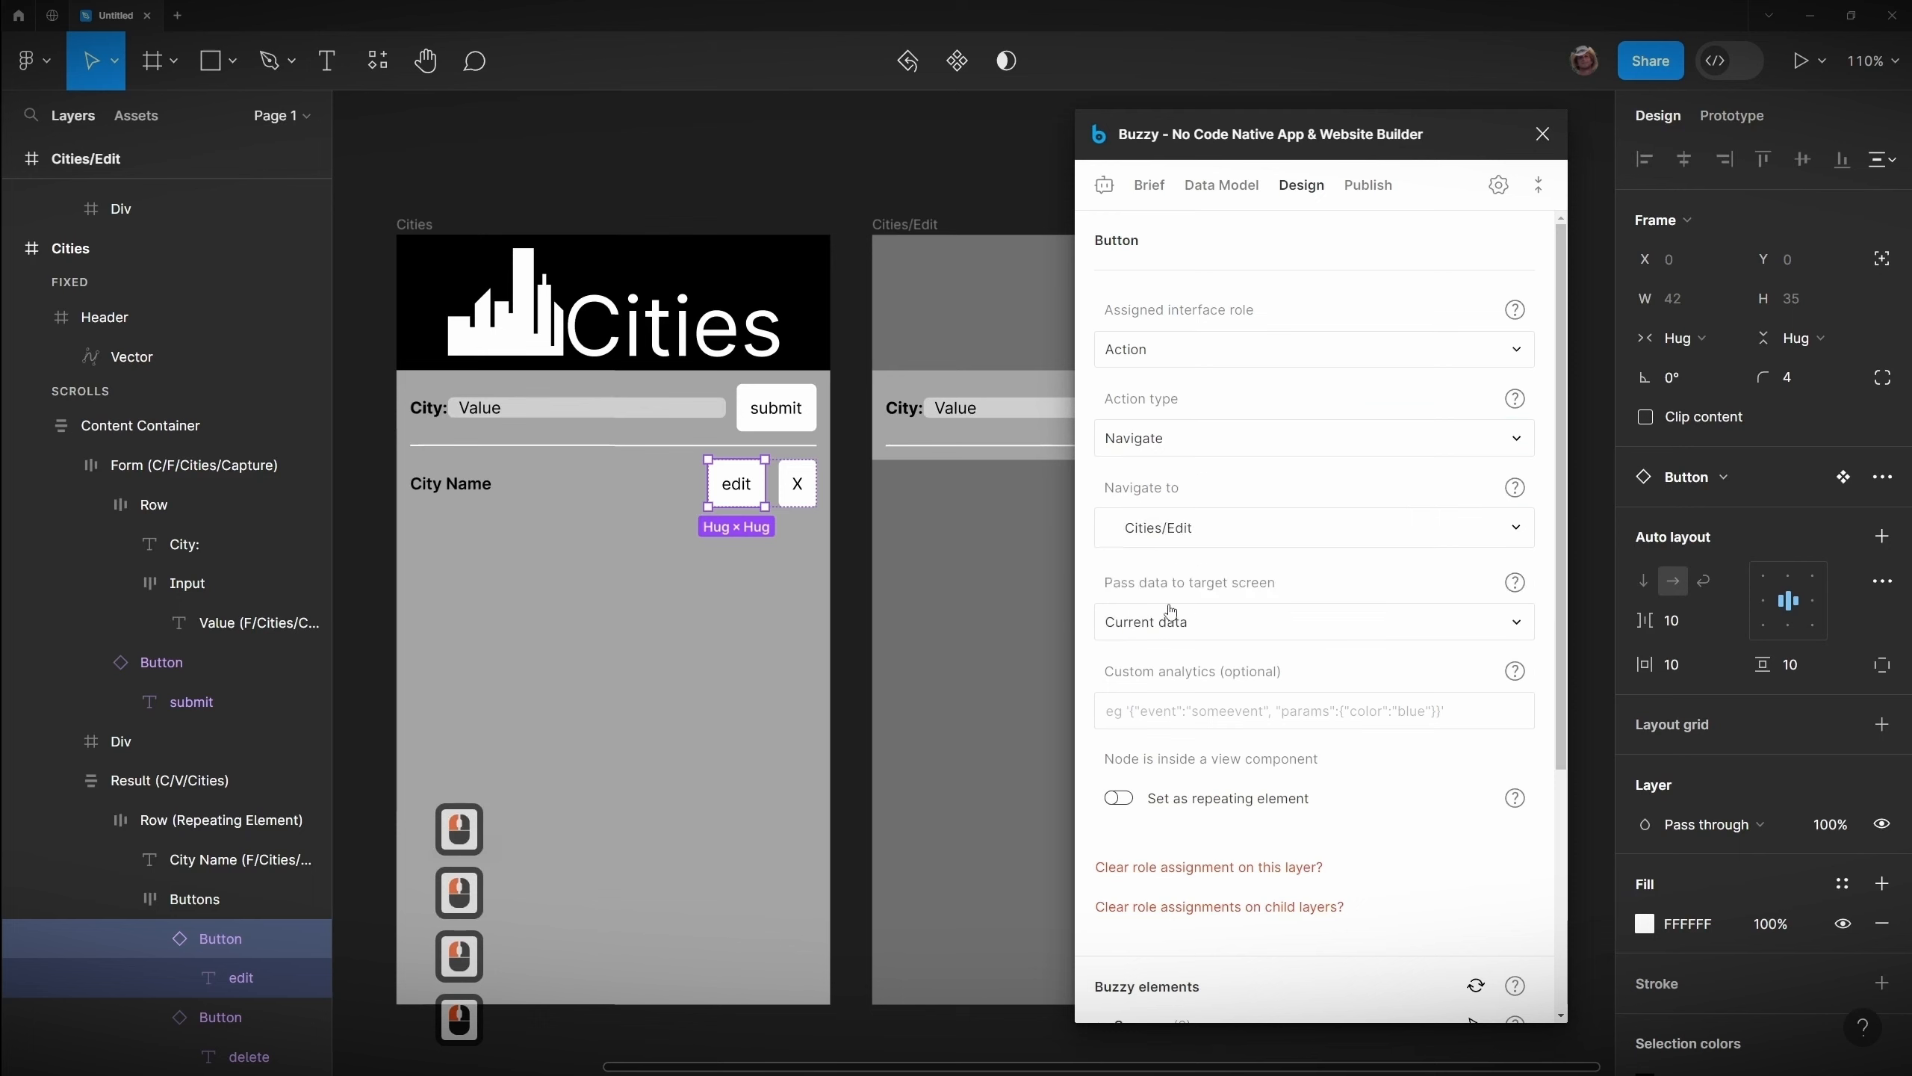
click(1190, 536)
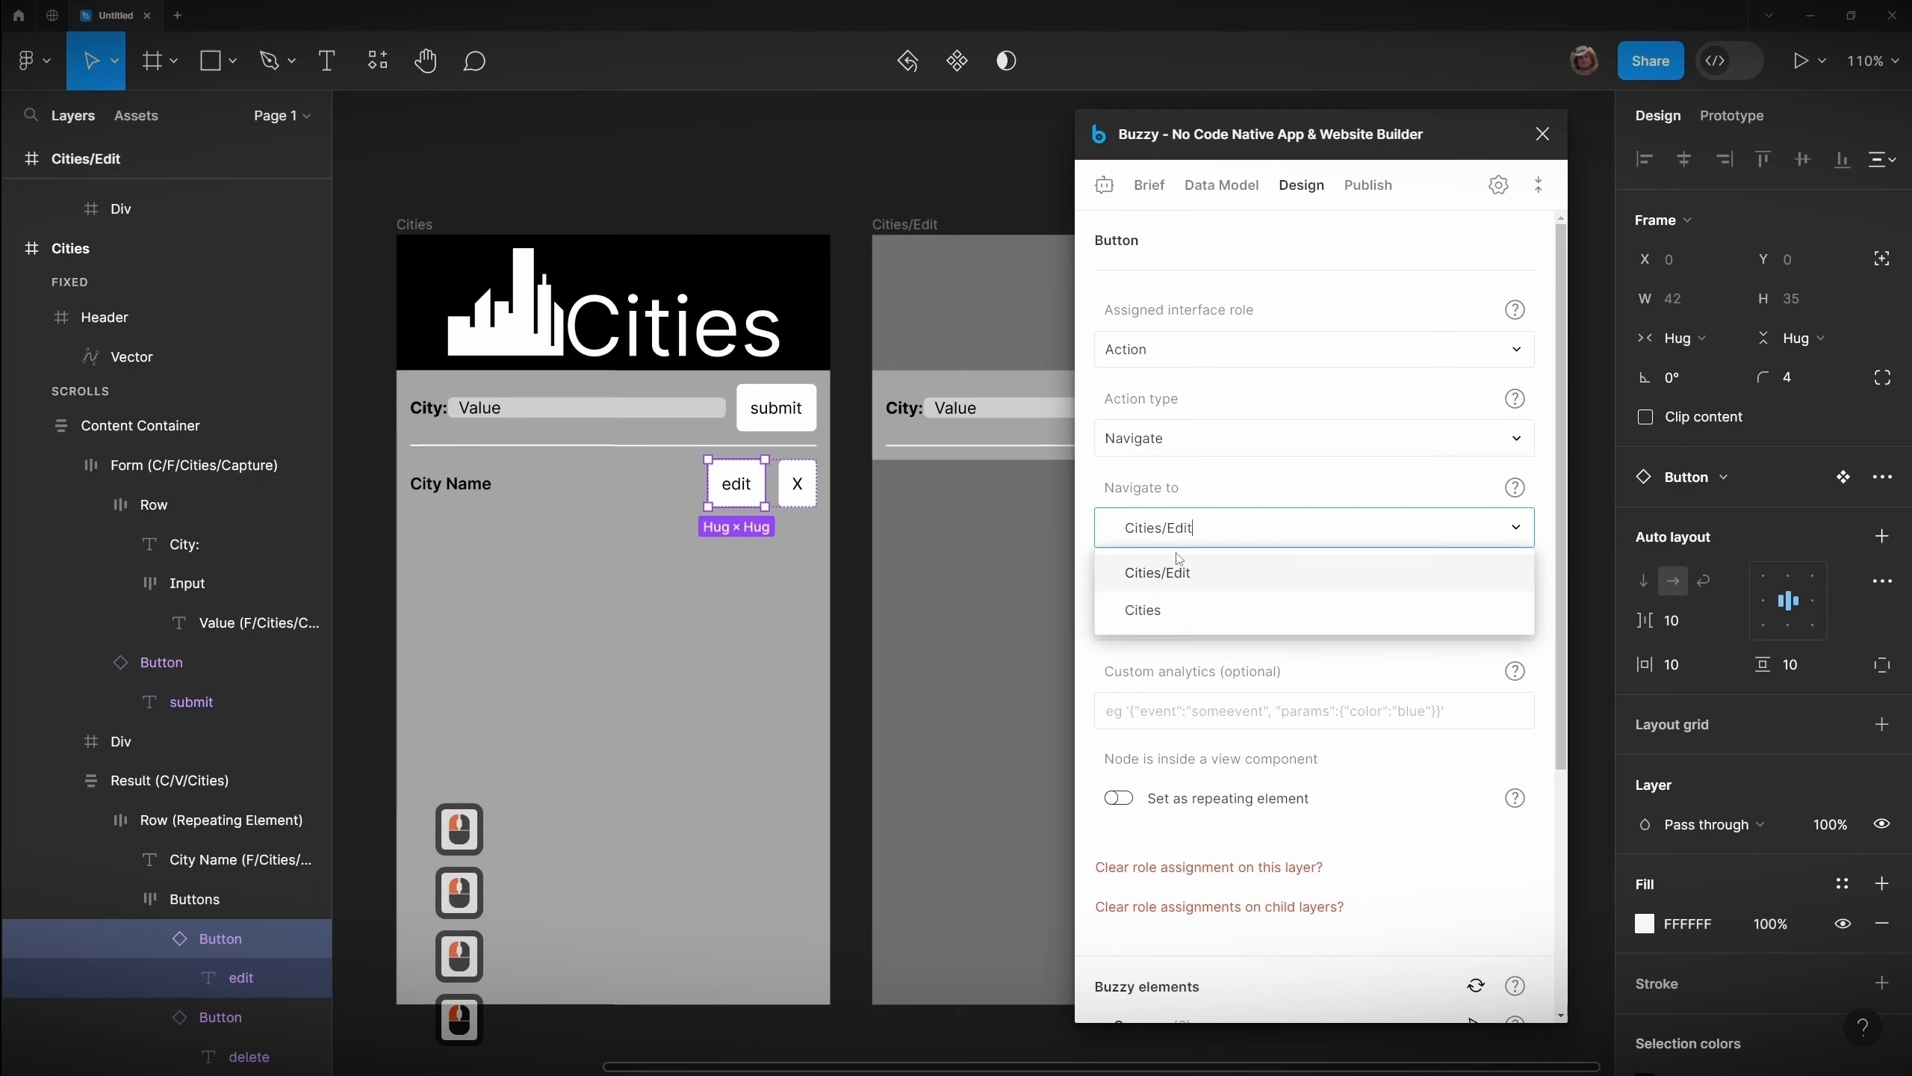
click(1183, 568)
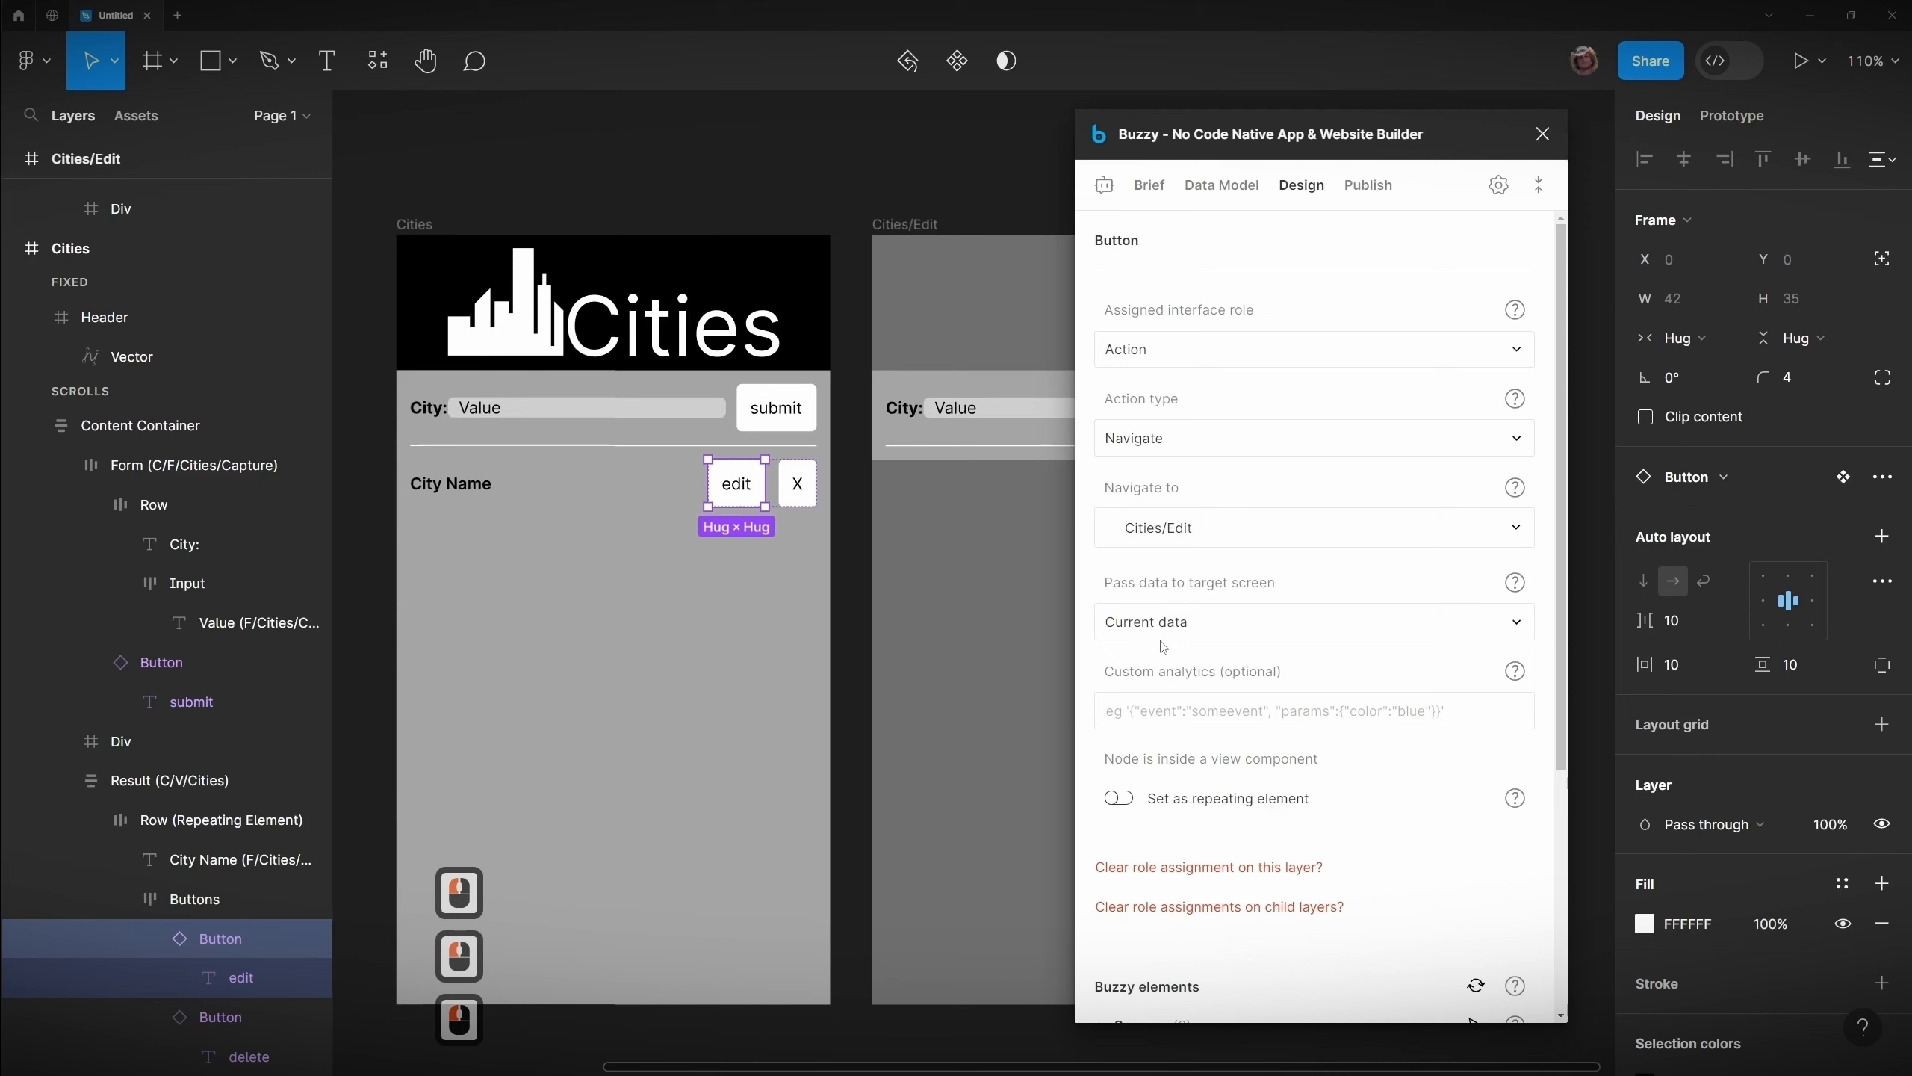